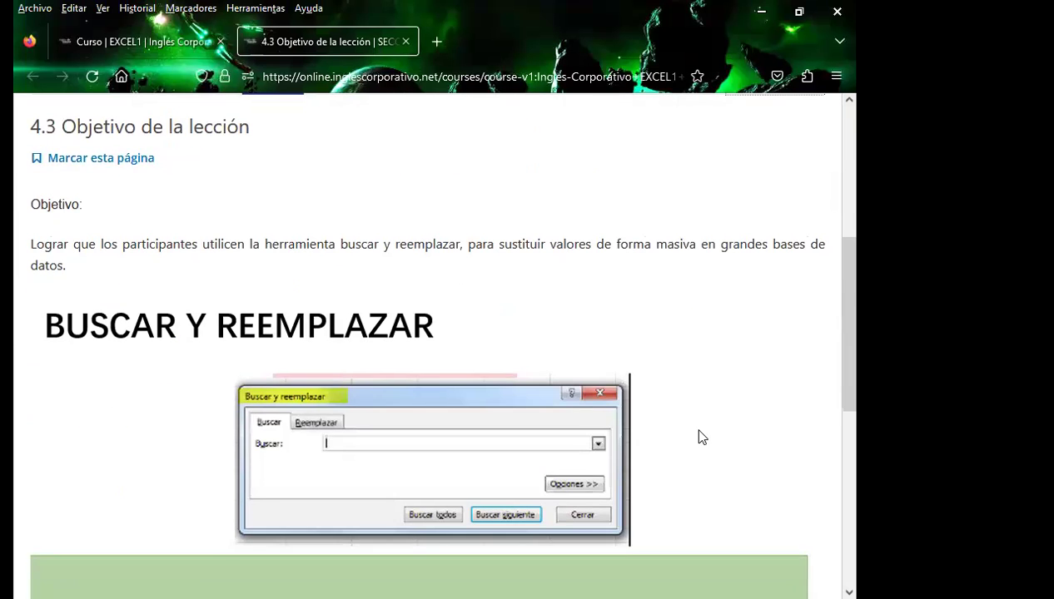
- Look over the course outline tab and the 4.3 lesson objective page in the browser
scroll(549, 432, "up", 2)
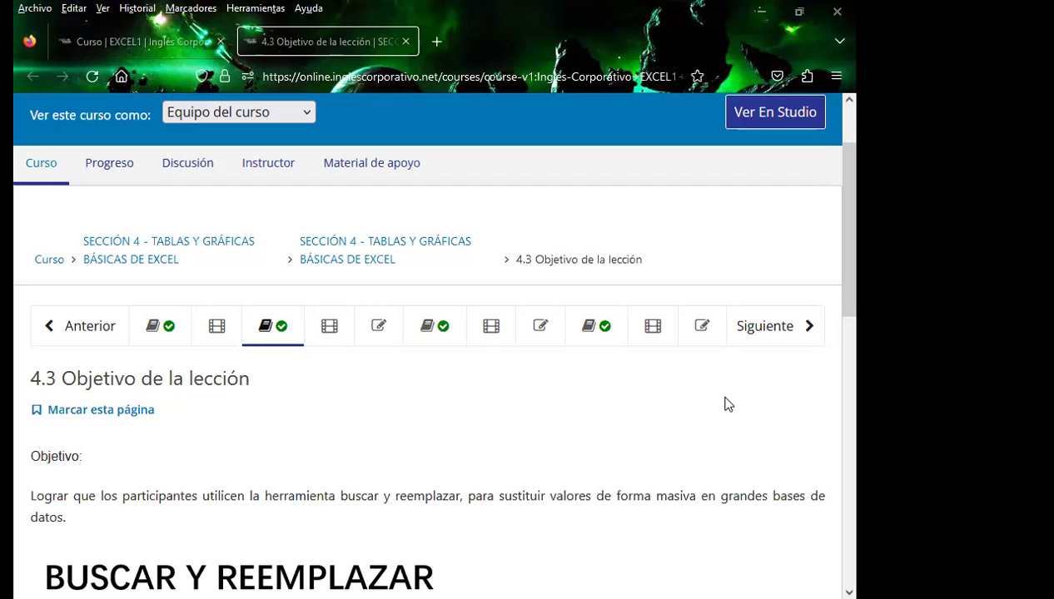
left_click(116, 40)
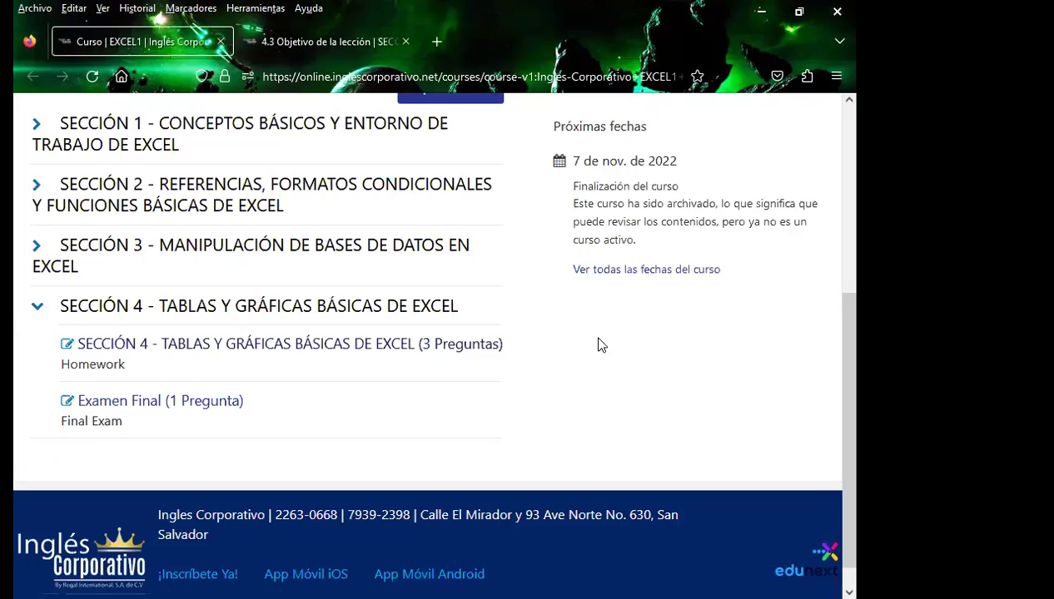
scroll(601, 346, "up", 5)
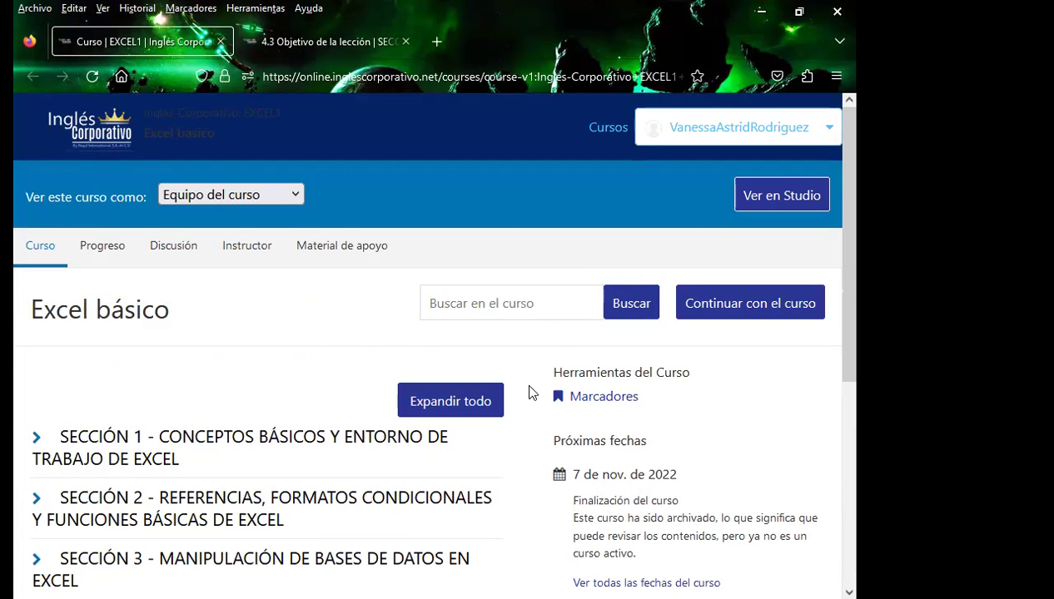
left_click(321, 42)
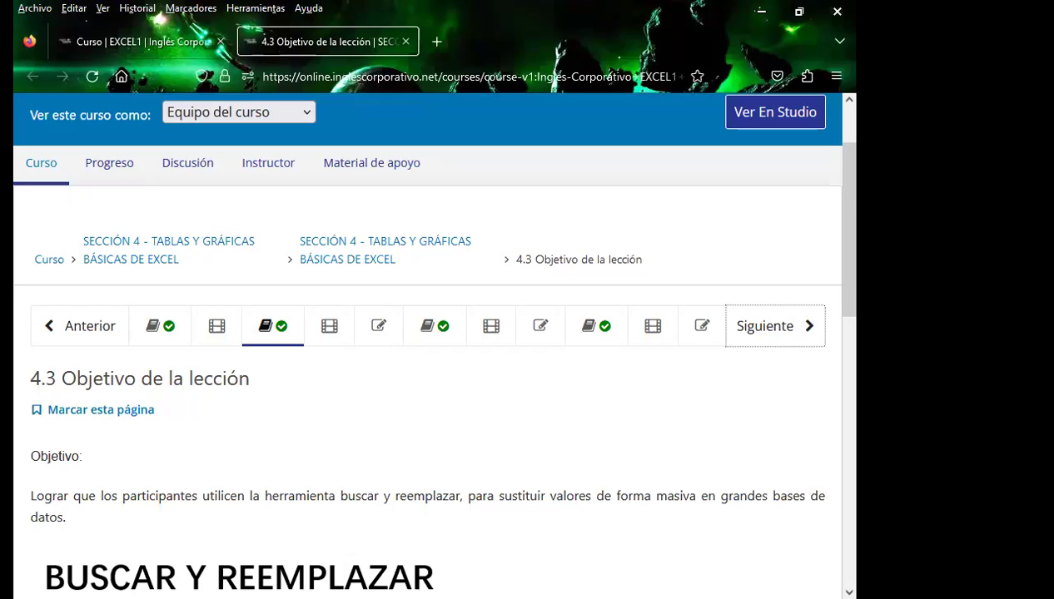
left_click(502, 415)
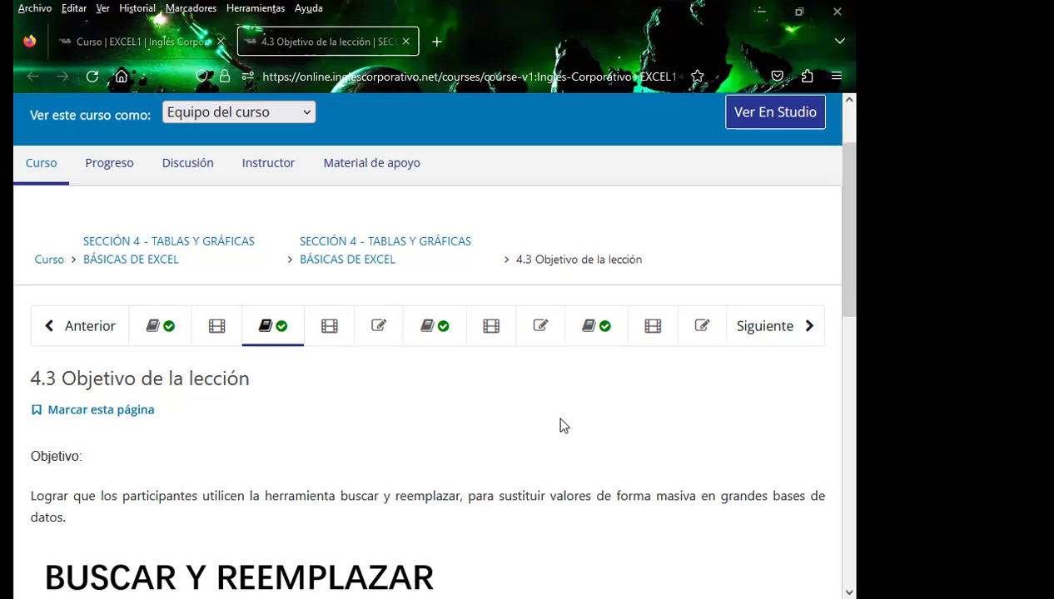
scroll(604, 433, "down", 3)
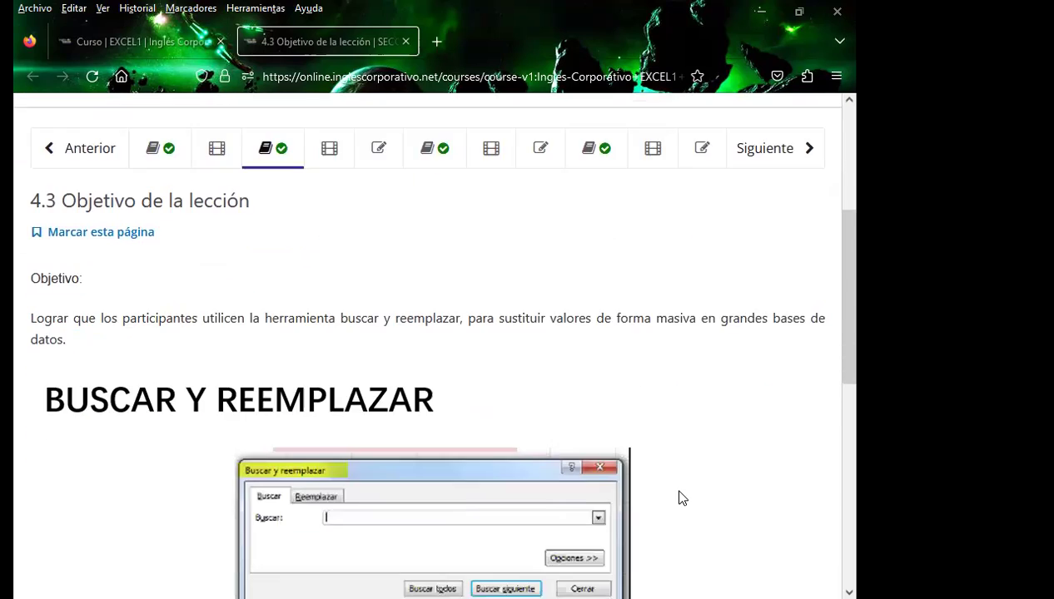
scroll(678, 498, "down", 1)
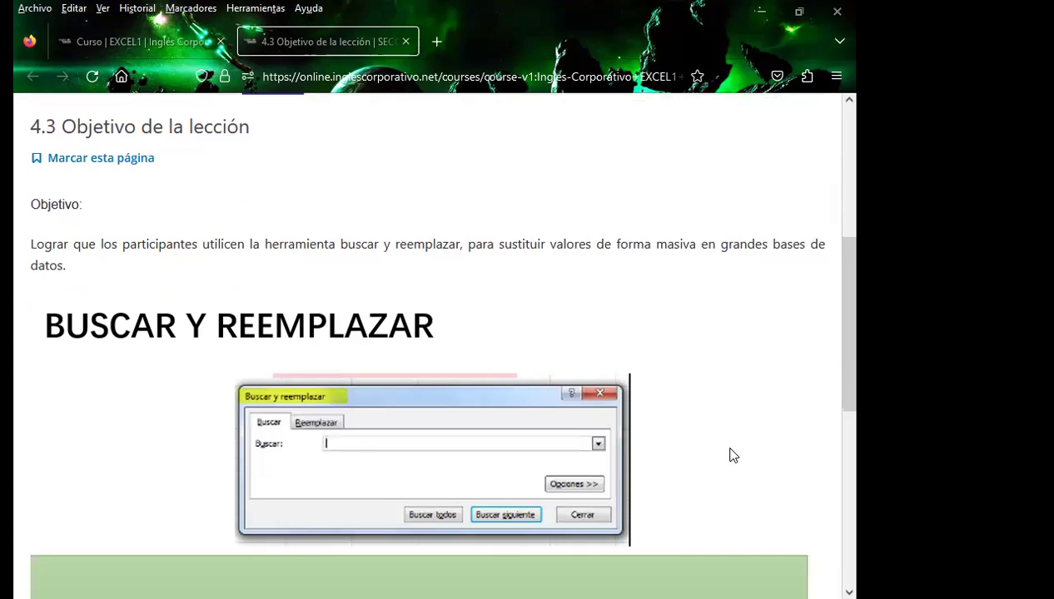
scroll(726, 452, "up", 2)
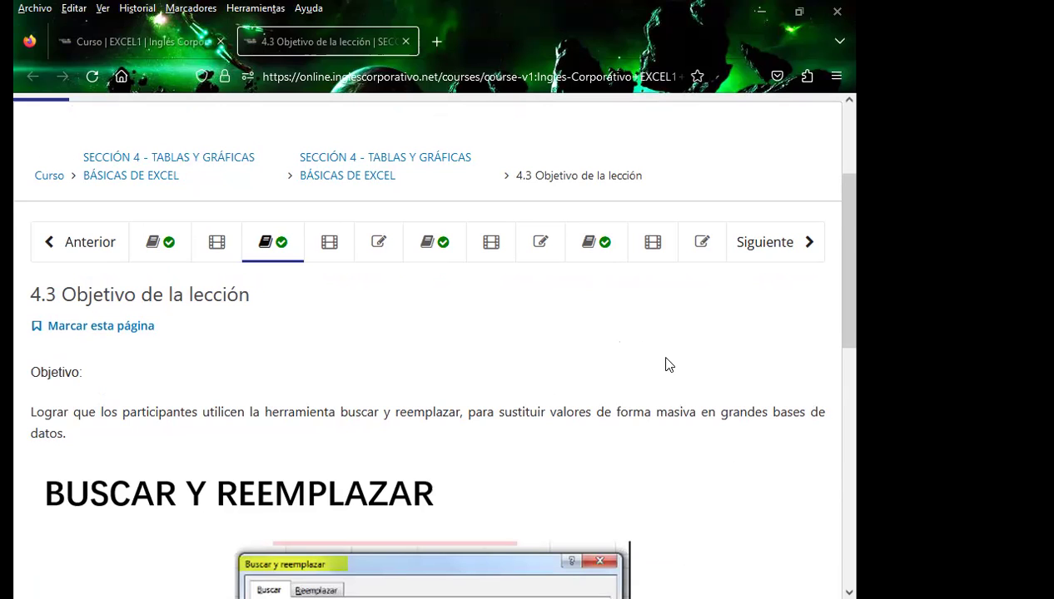
scroll(709, 452, "down", 2)
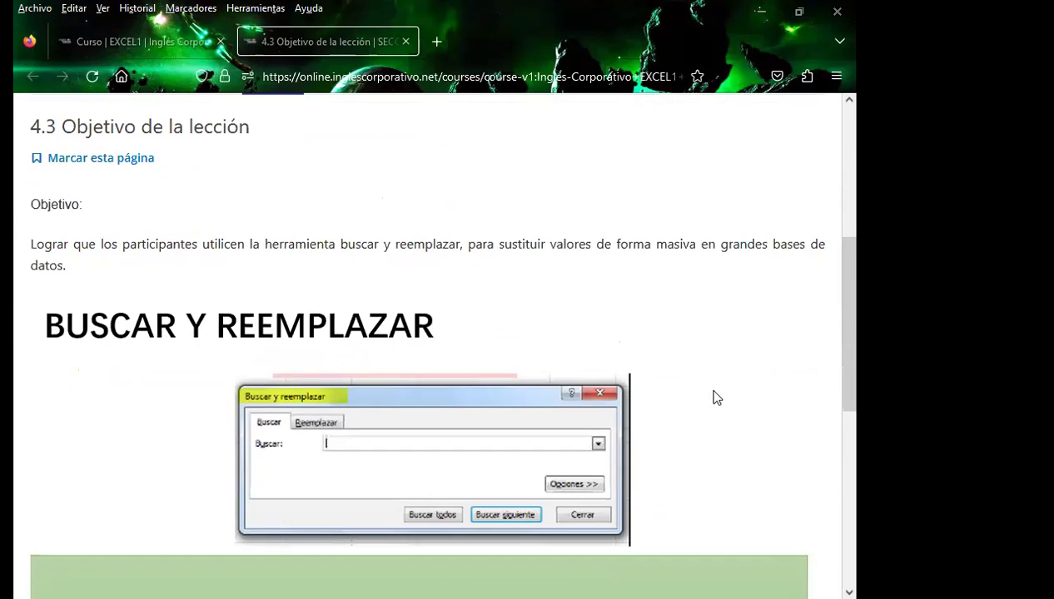
scroll(725, 402, "down", 2)
scroll(726, 403, "down", 3)
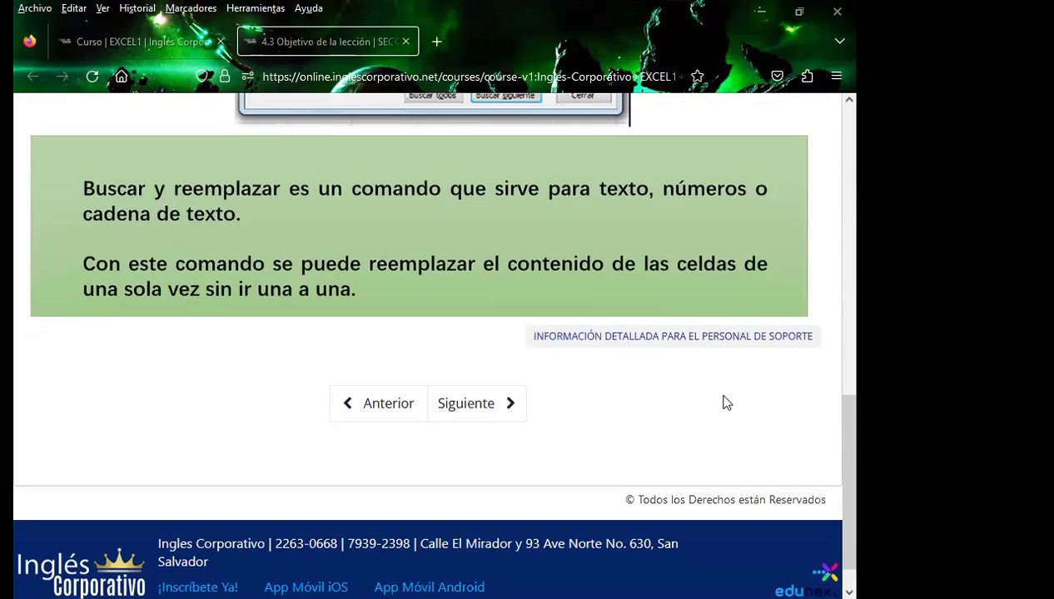
scroll(716, 383, "up", 3)
scroll(713, 372, "up", 2)
scroll(720, 381, "up", 1)
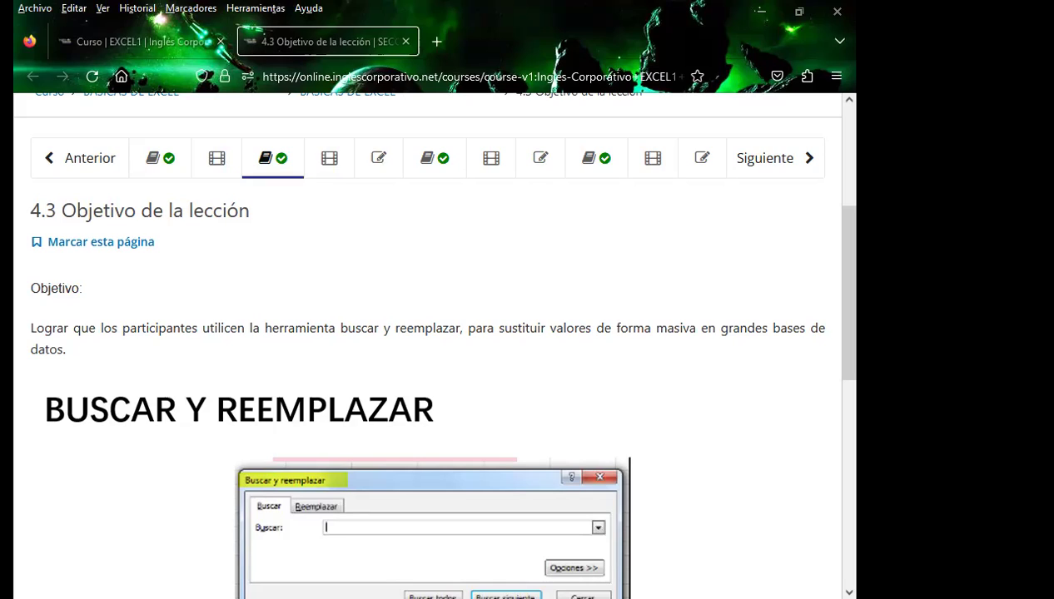
scroll(315, 424, "down", 3)
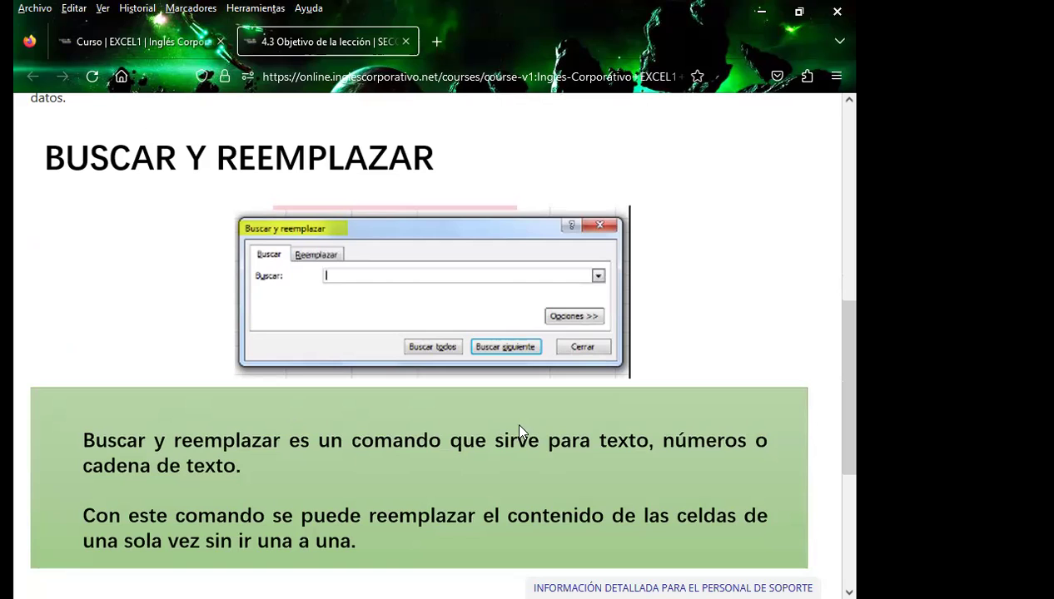
scroll(399, 304, "up", 5)
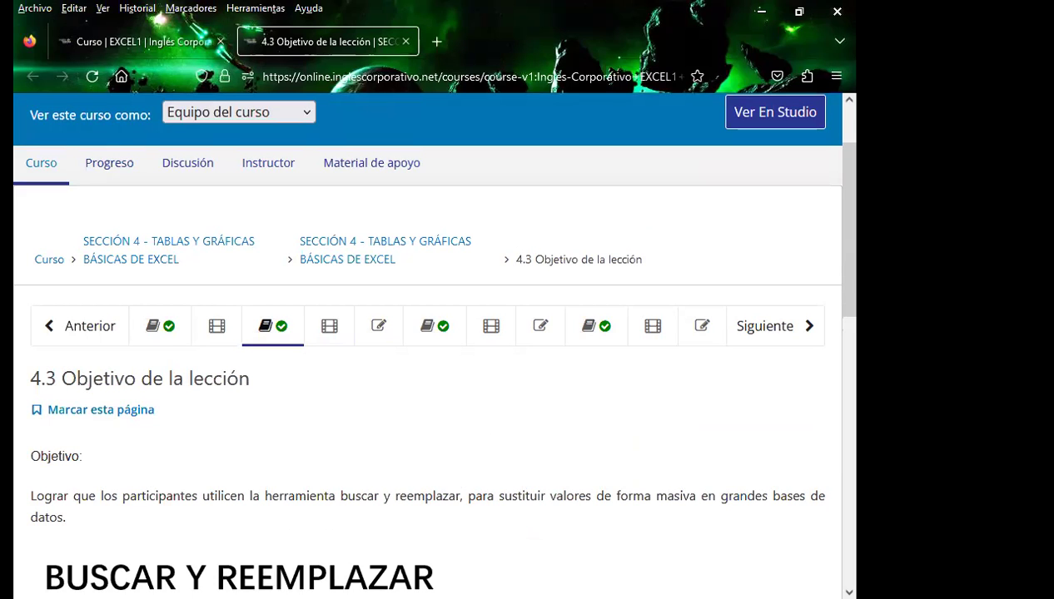
- Switch to the PowerPoint slideshow and advance past Sesión 14 and Agenda to the objectives slide
key("alt+Tab")
key("Right")
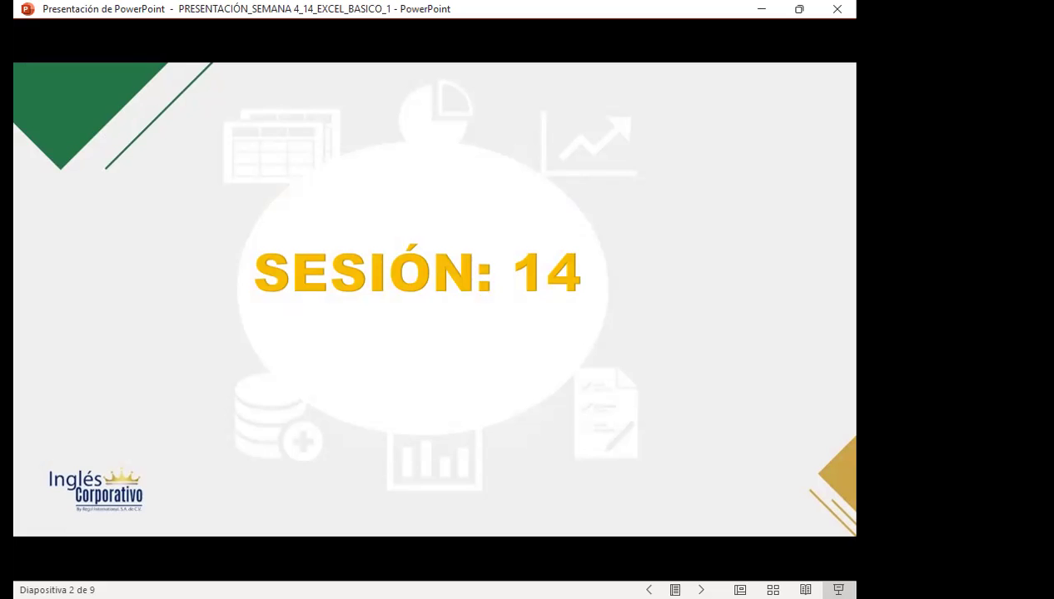
key("Right")
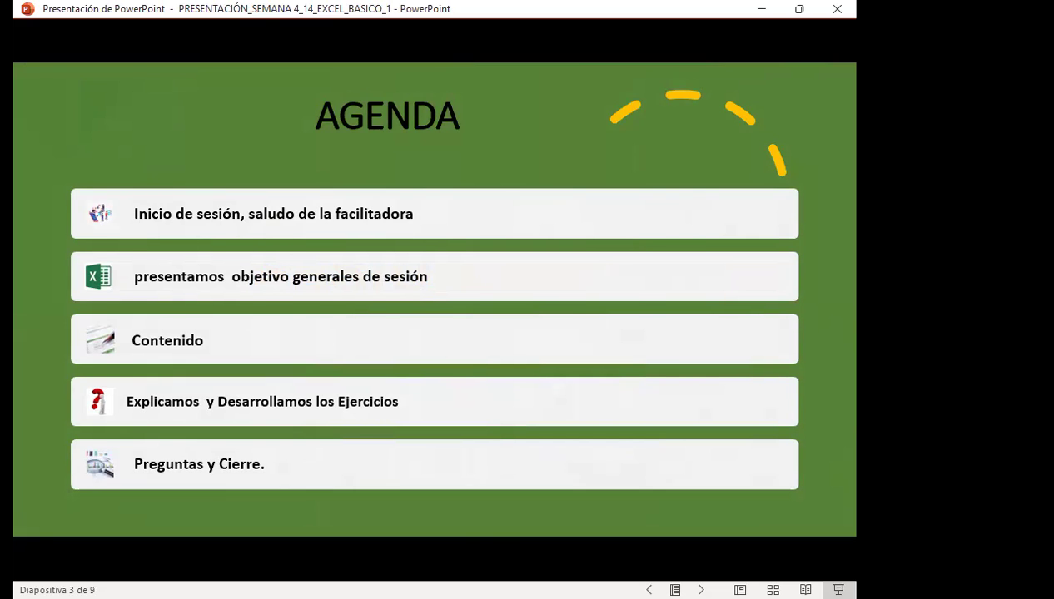
key("Right")
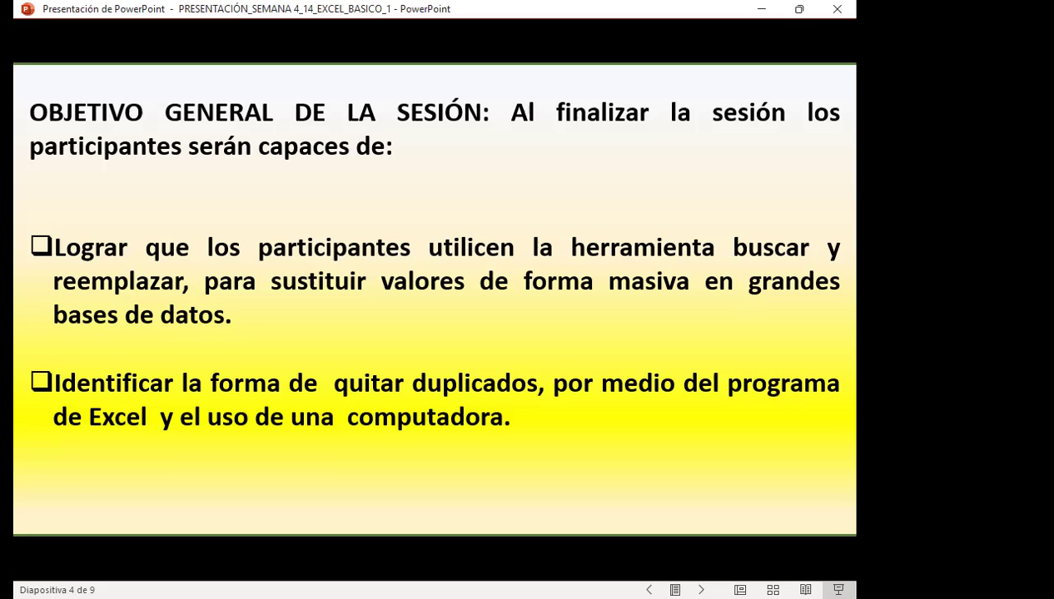
- Advance the slideshow to slide 5, BUSCAR Y REEMPLAZAR
key("Right")
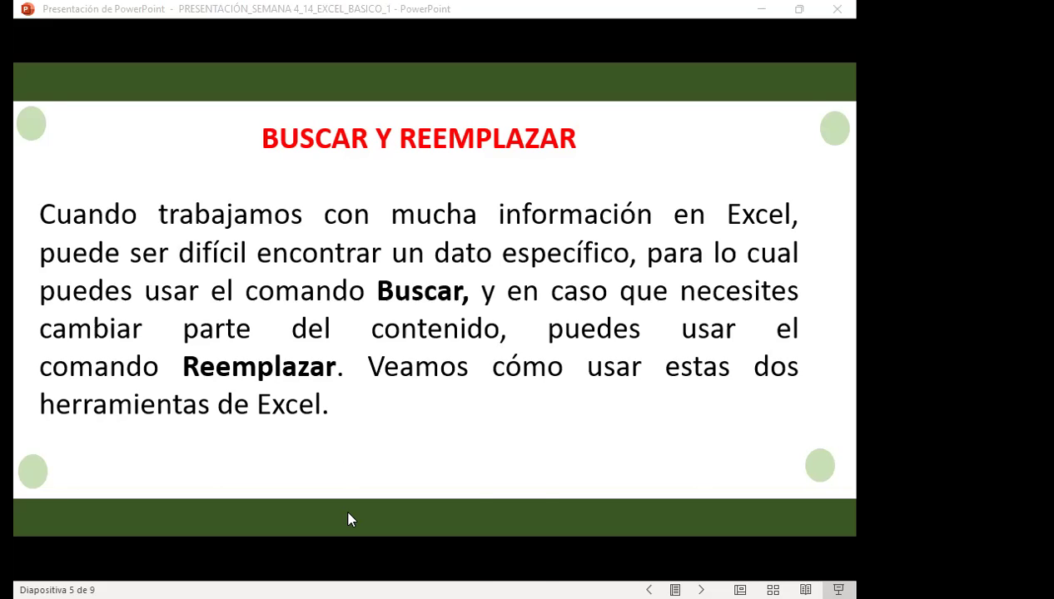
- Switch from the slideshow to the Excel workbook's BUSCAR sheet
key("alt+Tab")
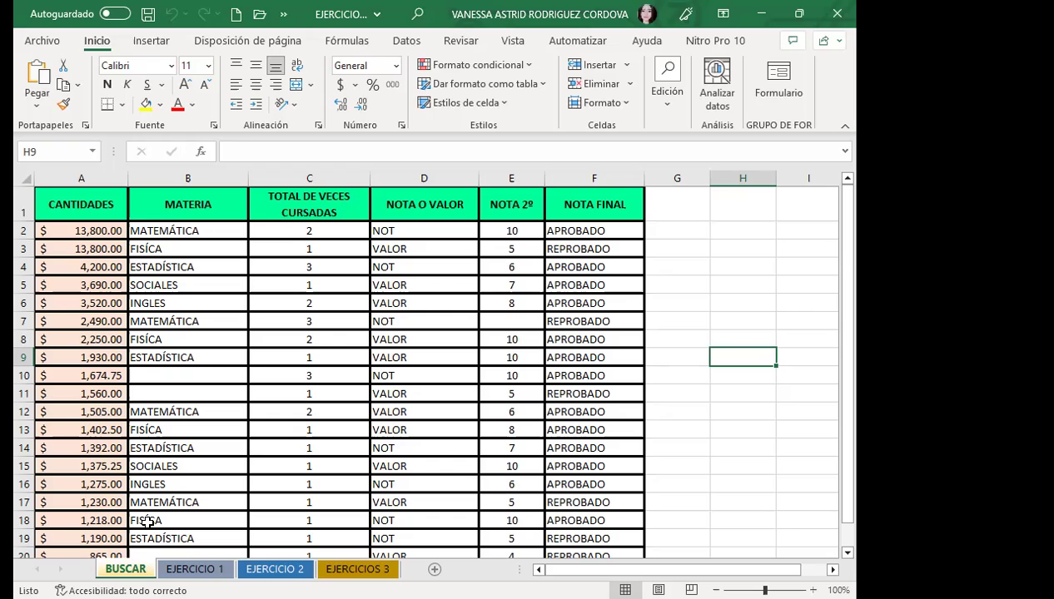
- Point out the entries in rows 4, 8 and 9 of the BUSCAR table, including NOT and VALOR
left_click(188, 341)
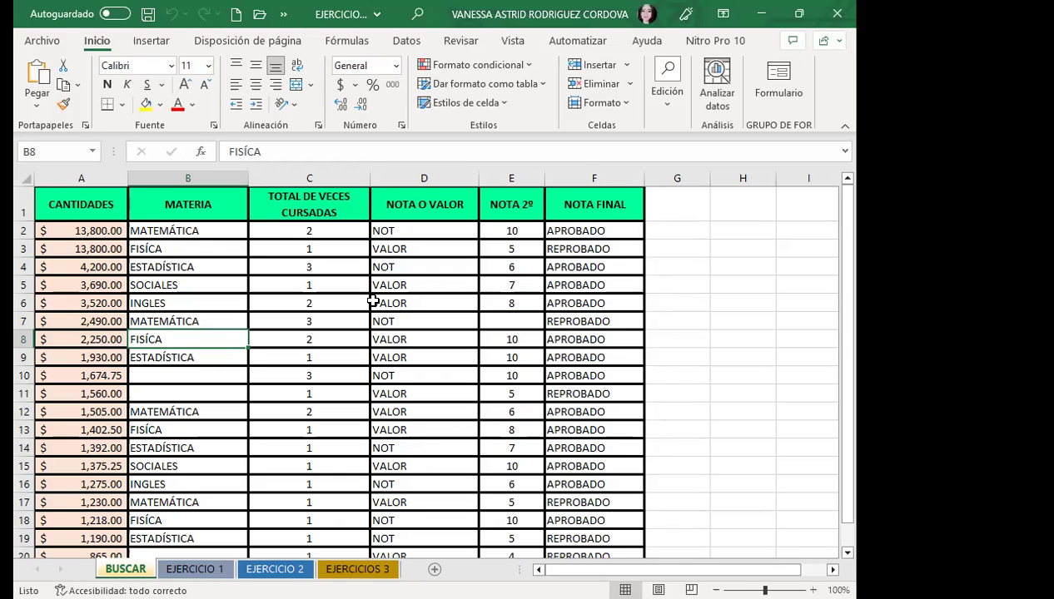
left_click(140, 269)
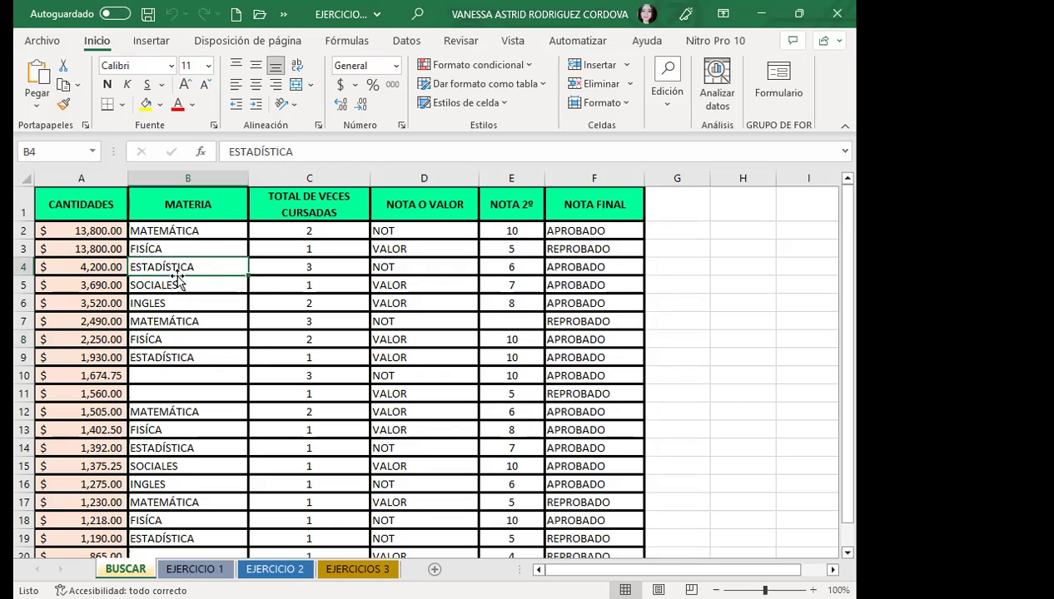
left_click(417, 269)
left_click(575, 270)
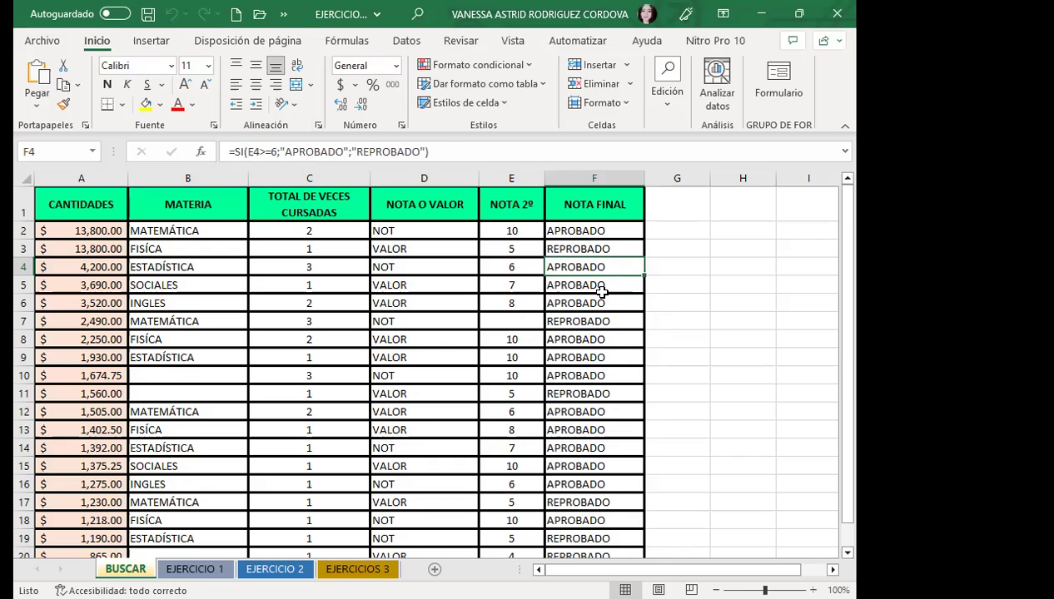
left_click(96, 266)
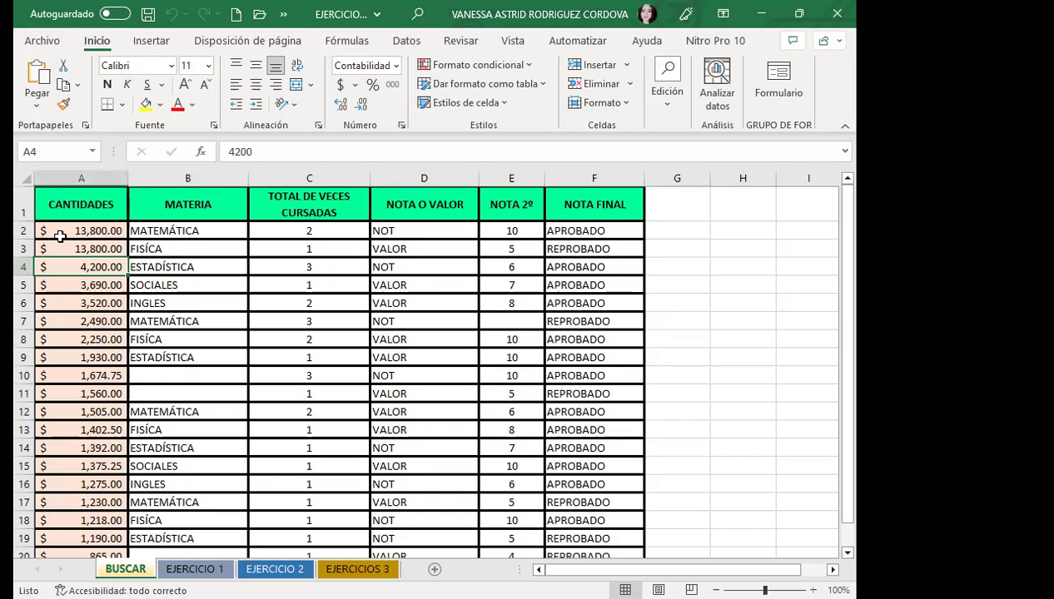
left_click(287, 268)
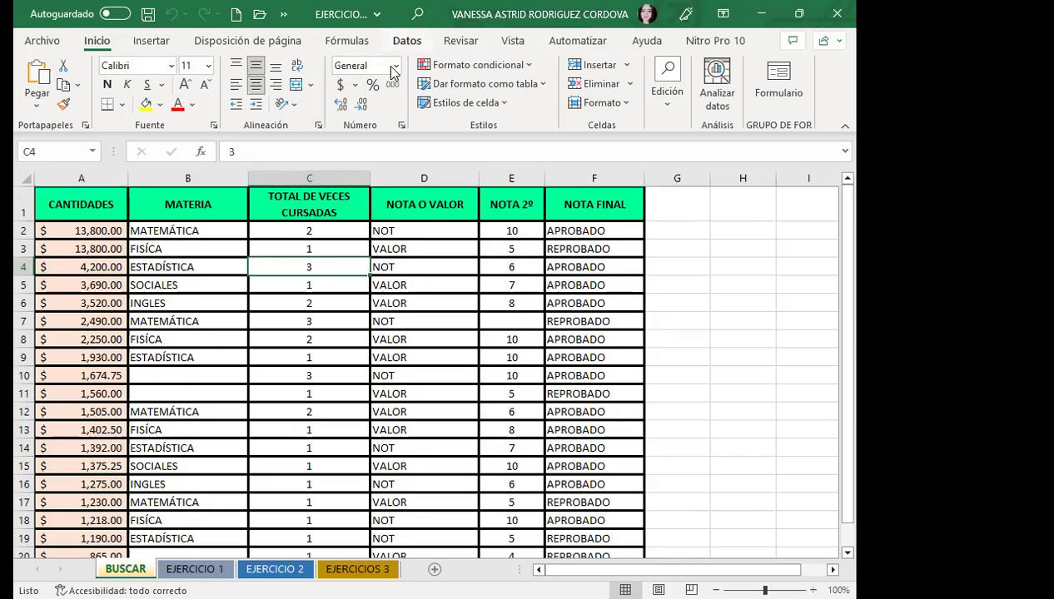
left_click_drag(331, 299, 322, 329)
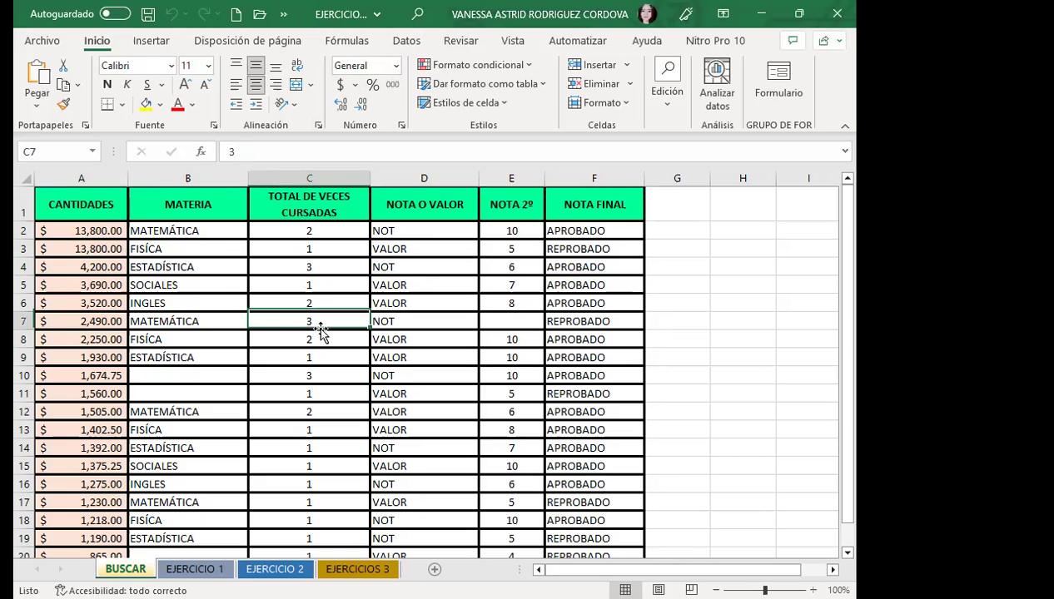
left_click(198, 351)
left_click(420, 353)
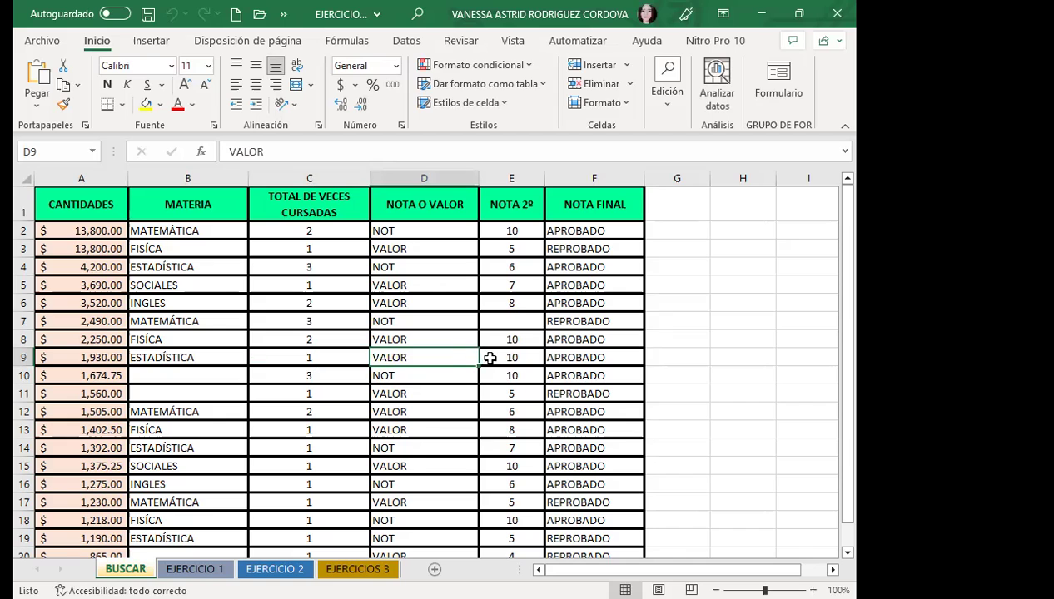
left_click(489, 358)
left_click(566, 353)
left_click(257, 364)
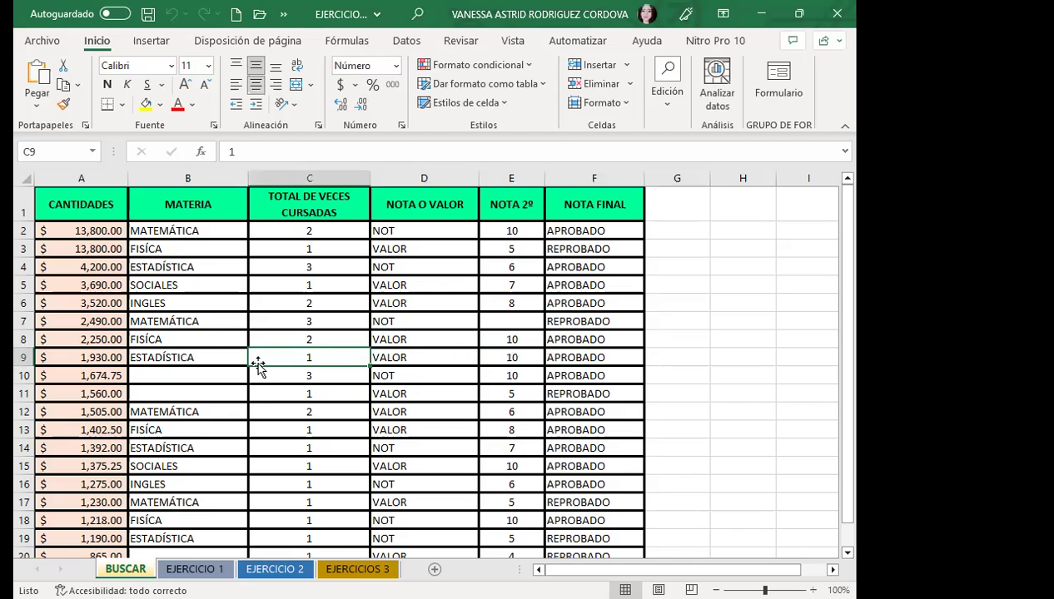
- Select cells B11, B9, B8, B16 and E12 in the subject and grade columns
left_click(167, 393)
scroll(196, 398, "down", 3)
scroll(196, 398, "up", 2)
scroll(204, 385, "up", 2)
left_click(190, 356)
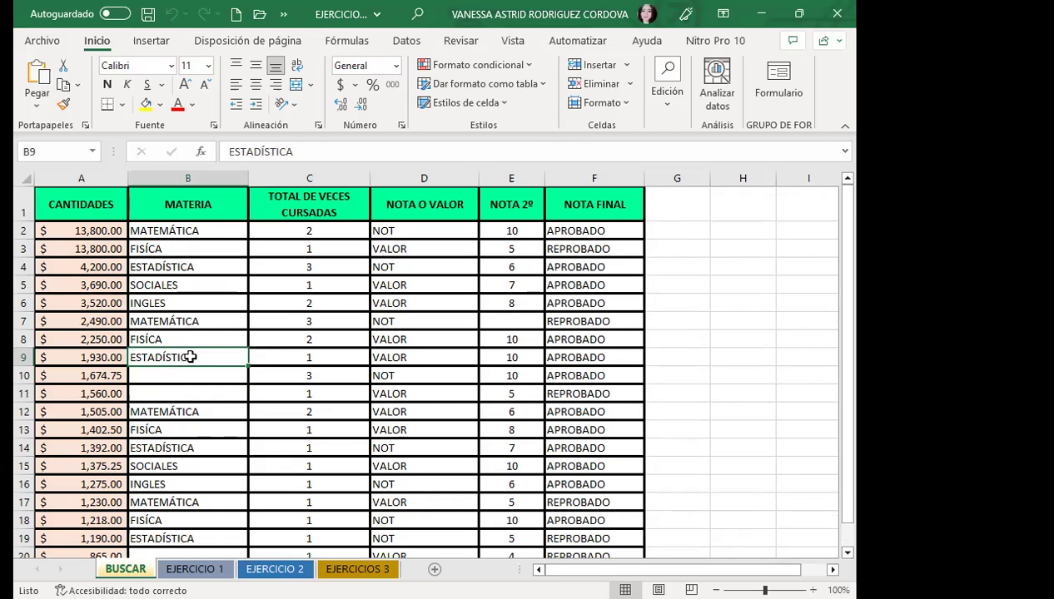
left_click(151, 337)
left_click(197, 390)
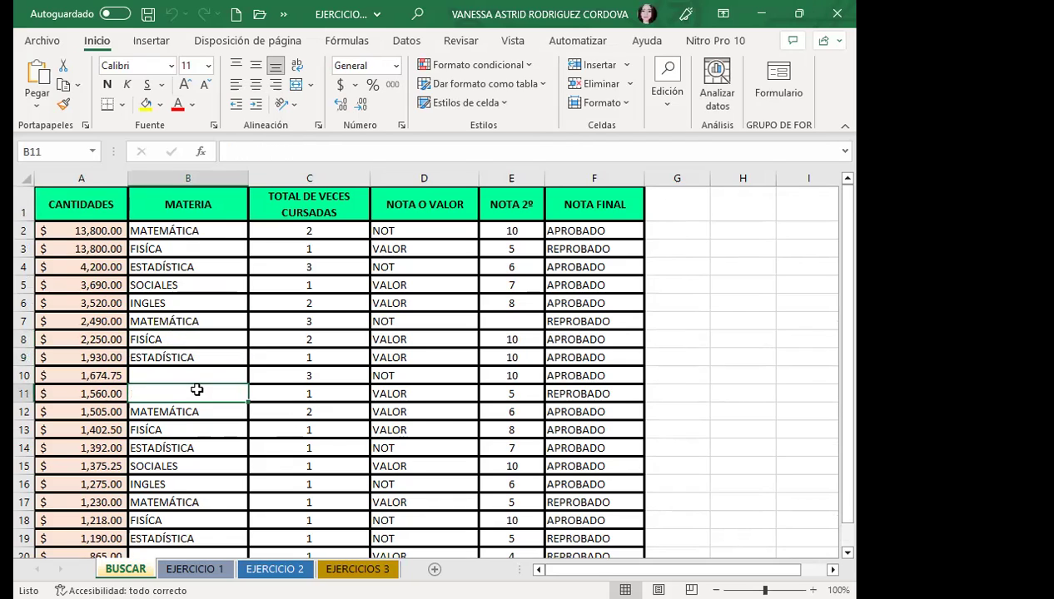
left_click(227, 485)
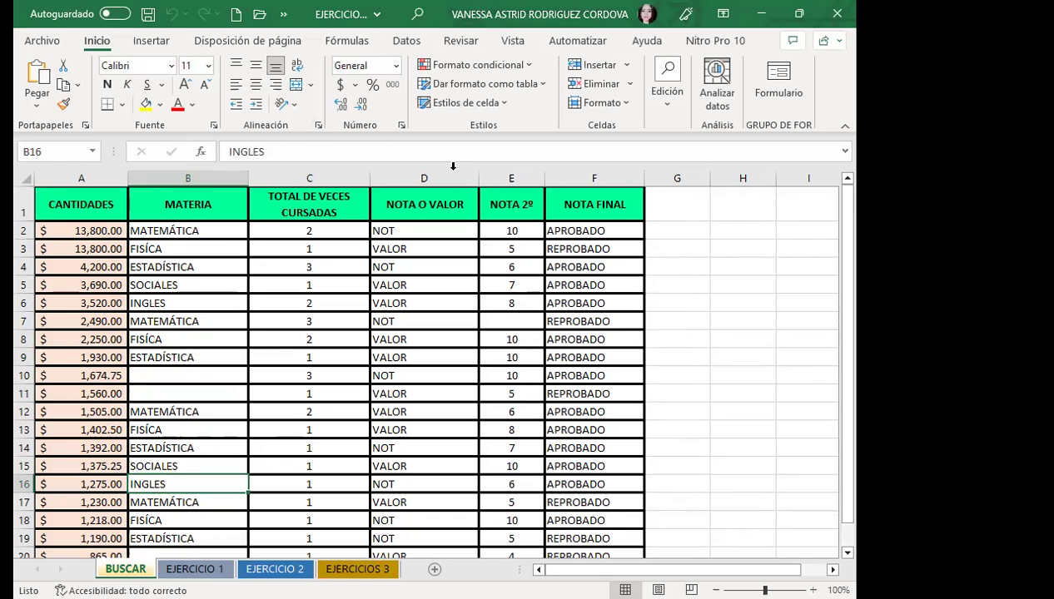
left_click(517, 413)
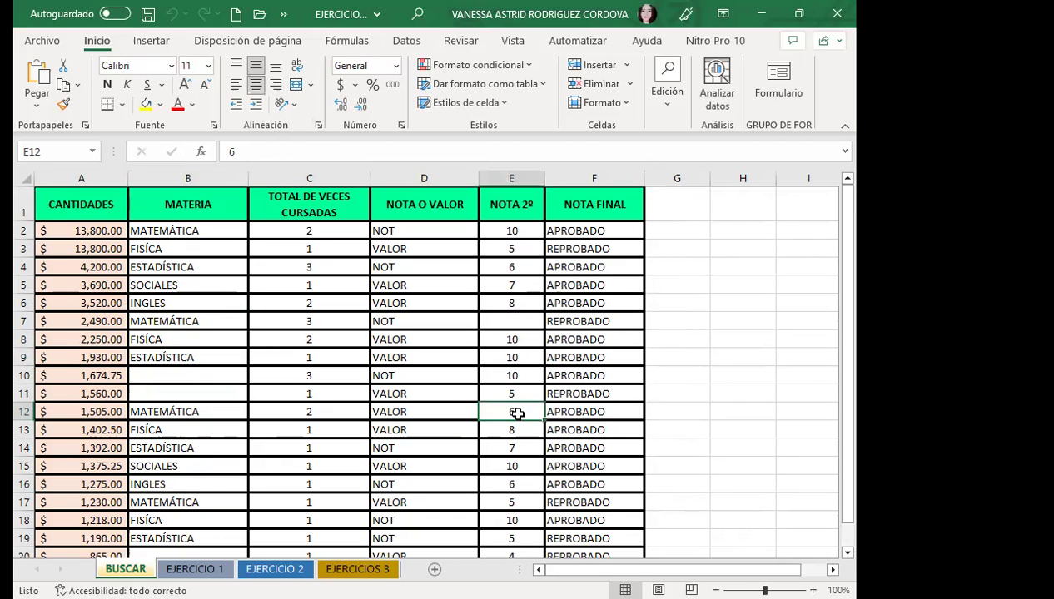
- Peek at EJERCICIO 1, return to BUSCAR, check NOT cells D10 and D7, and expand Edición
left_click(195, 569)
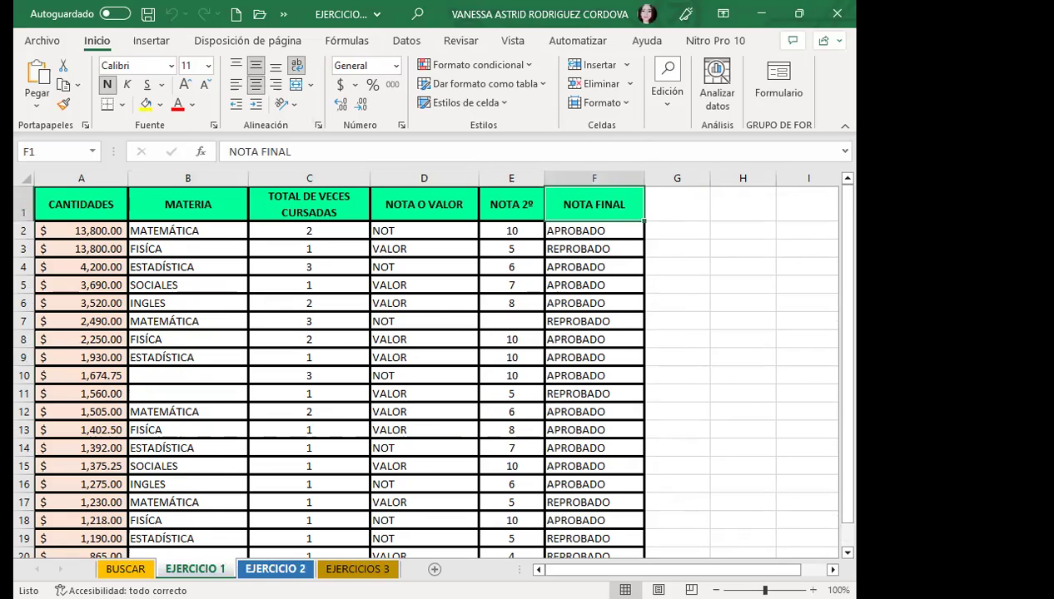
left_click(125, 569)
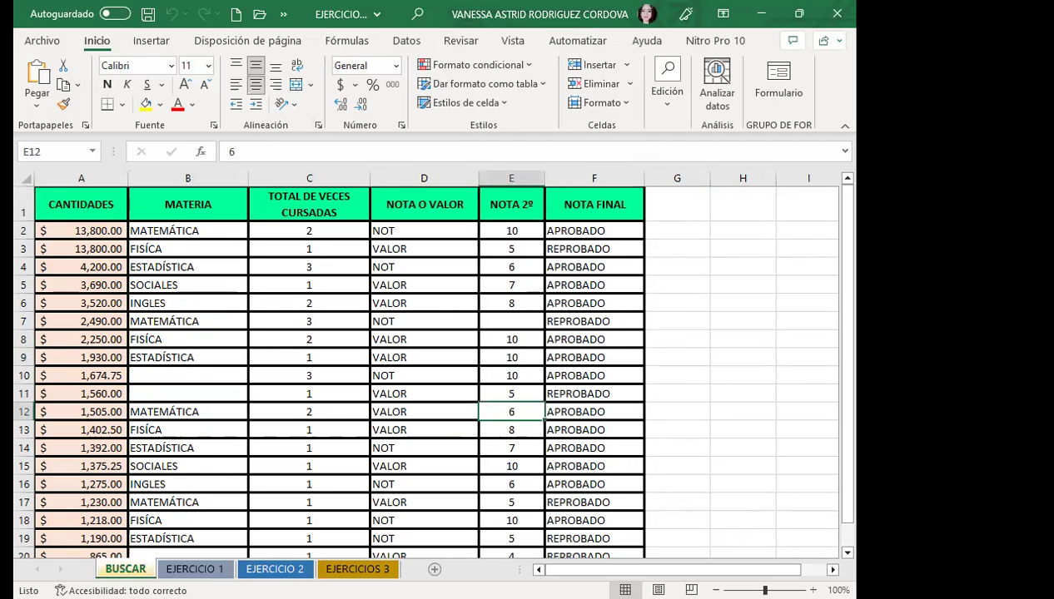
left_click(426, 392)
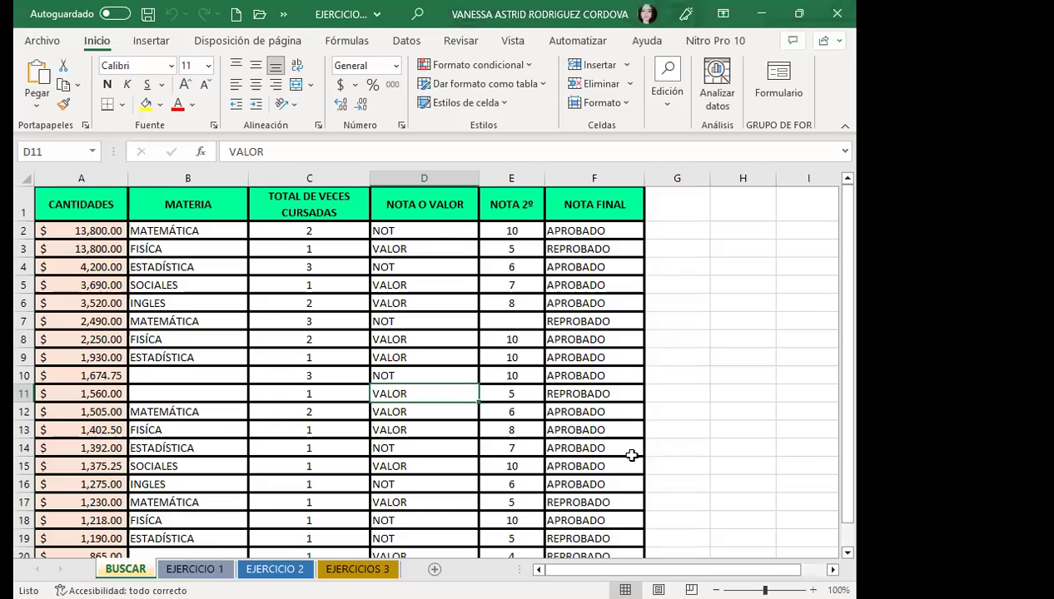
left_click(484, 411)
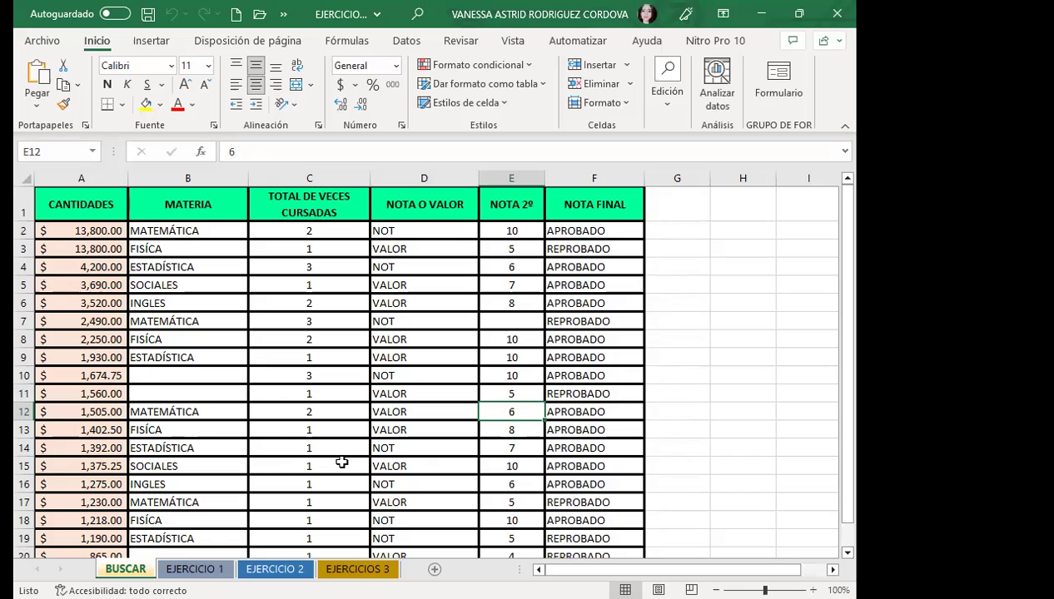
left_click(437, 371)
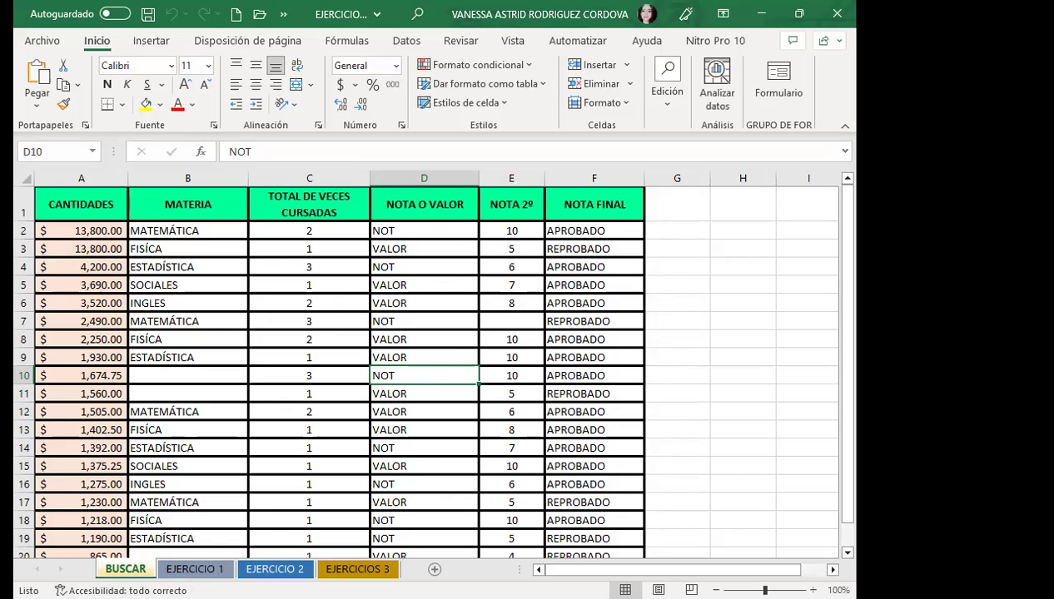
left_click(501, 411)
left_click(500, 431)
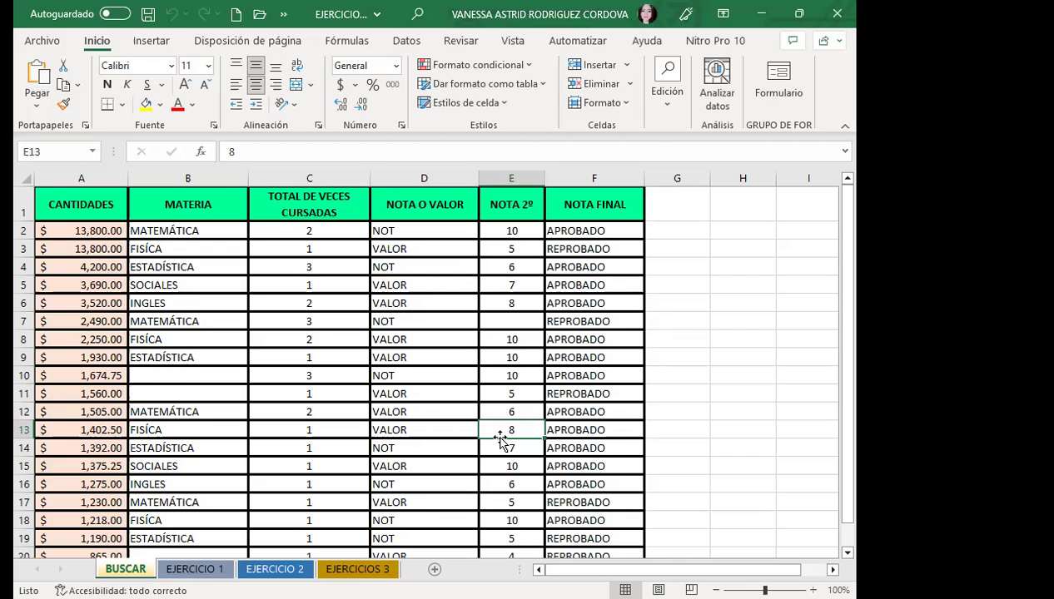
left_click(459, 322)
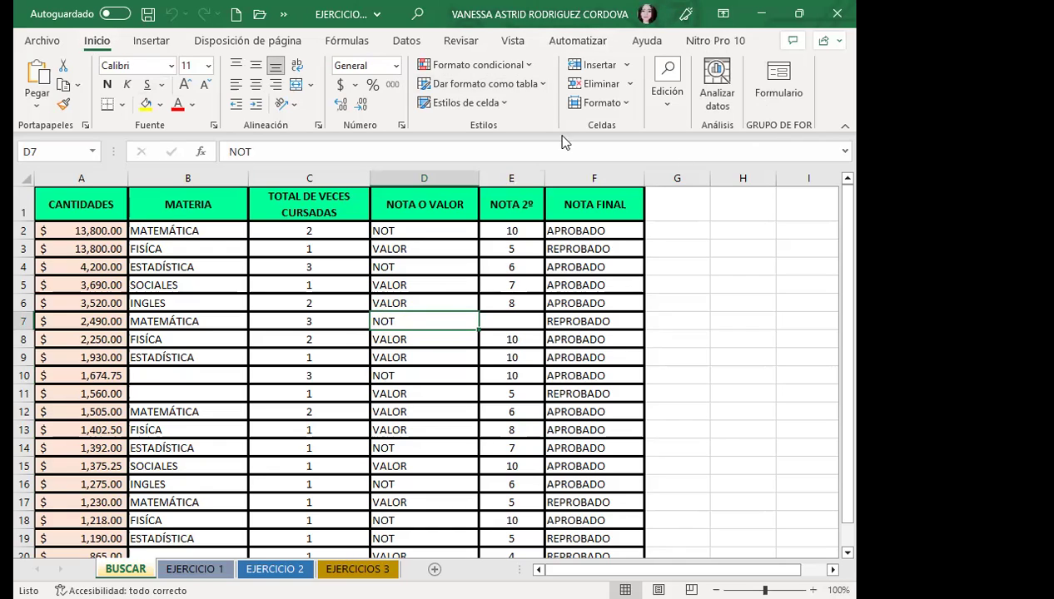
left_click(668, 106)
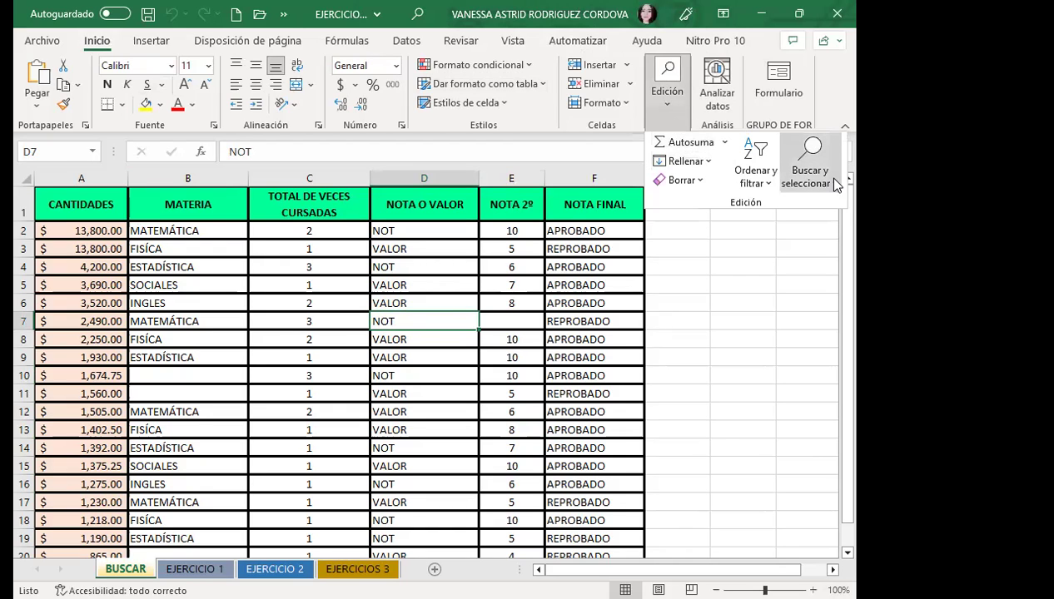
left_click(836, 185)
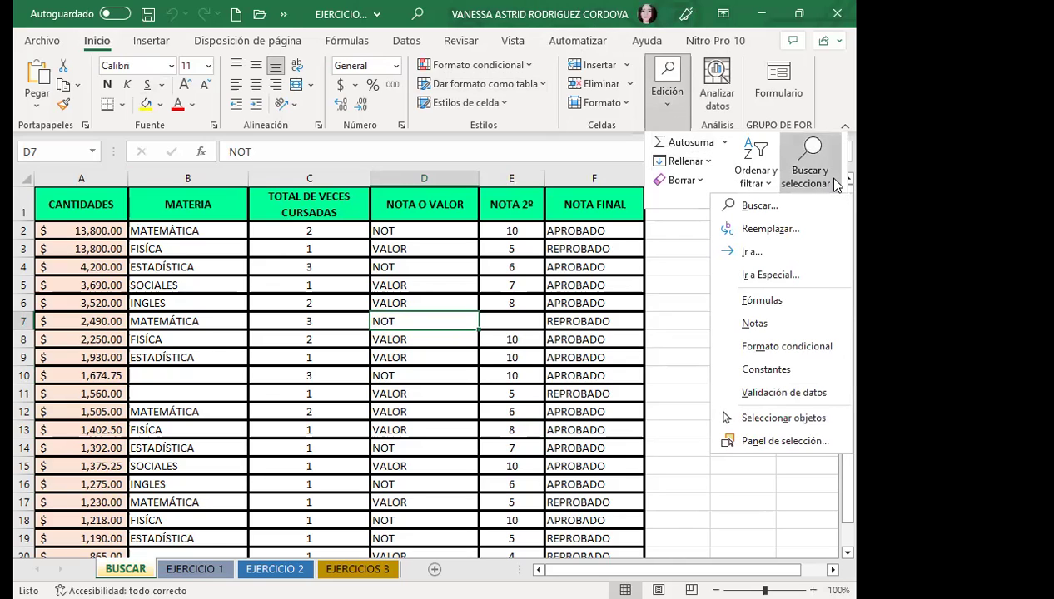
left_click(772, 205)
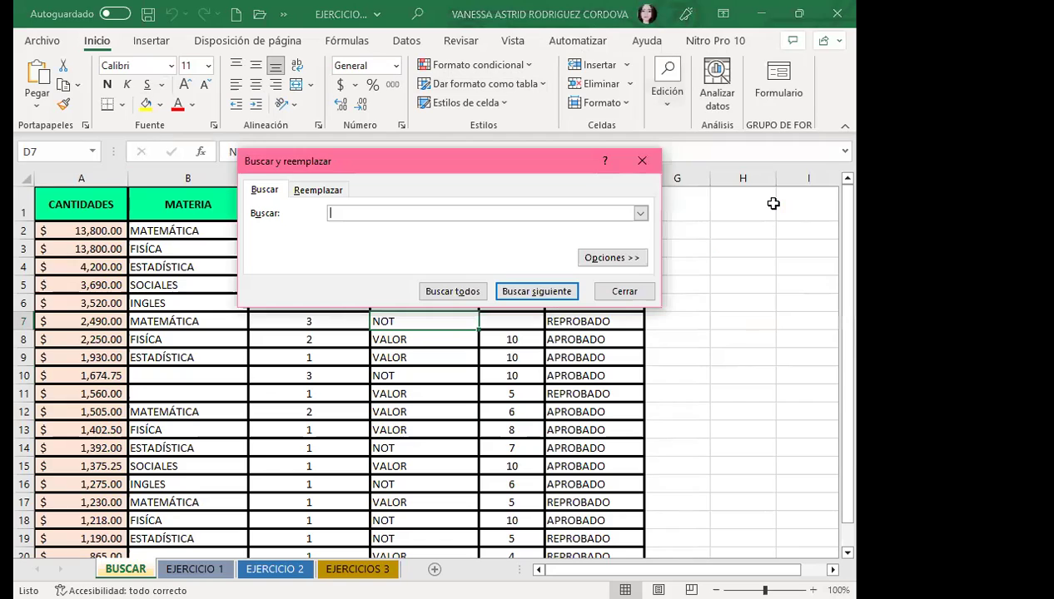
left_click(651, 166)
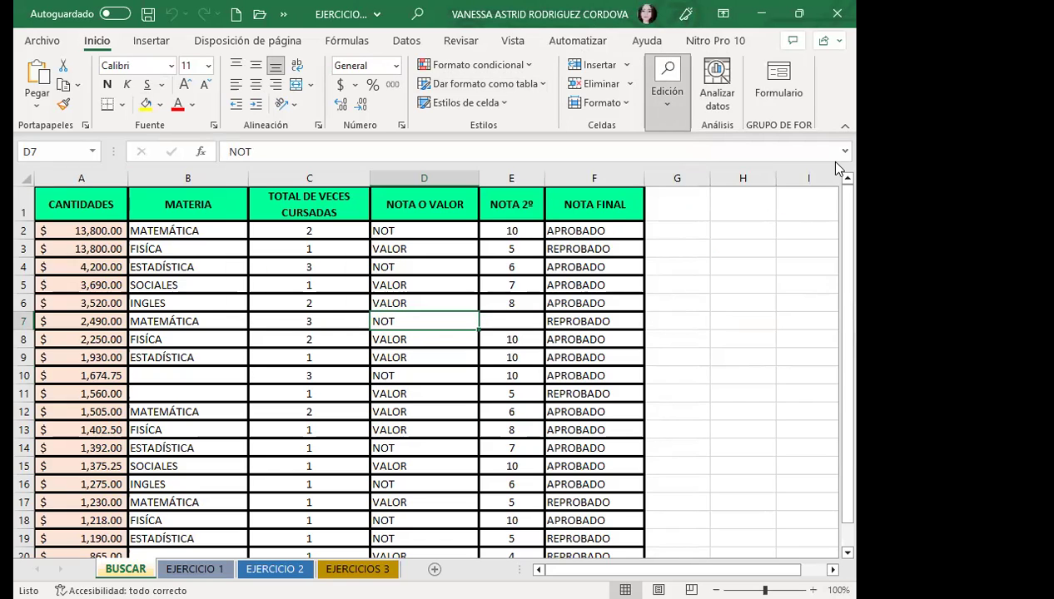
left_click(667, 91)
left_click(809, 170)
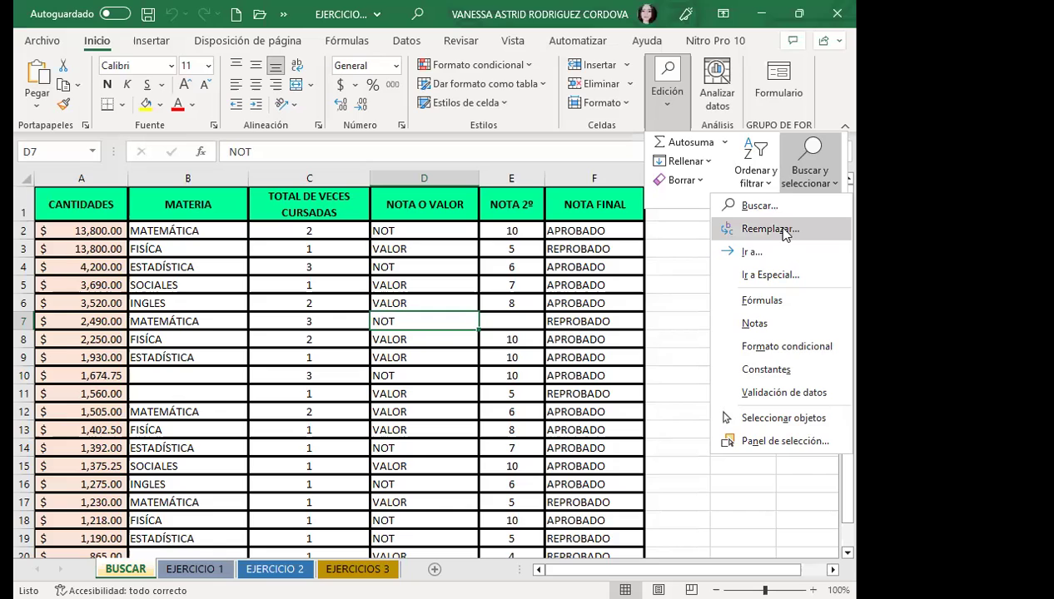
left_click(782, 231)
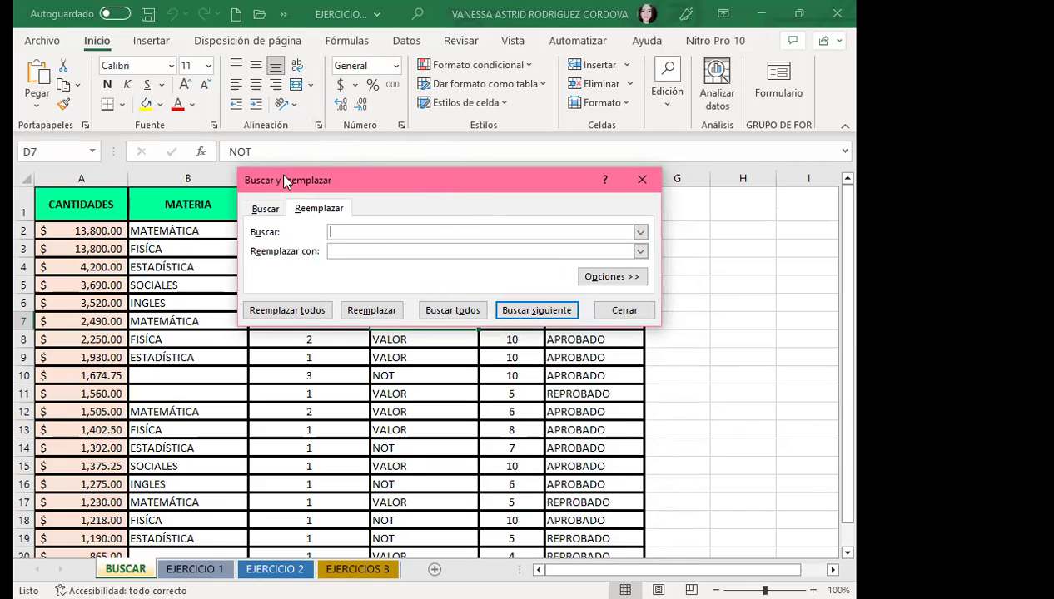
left_click(264, 209)
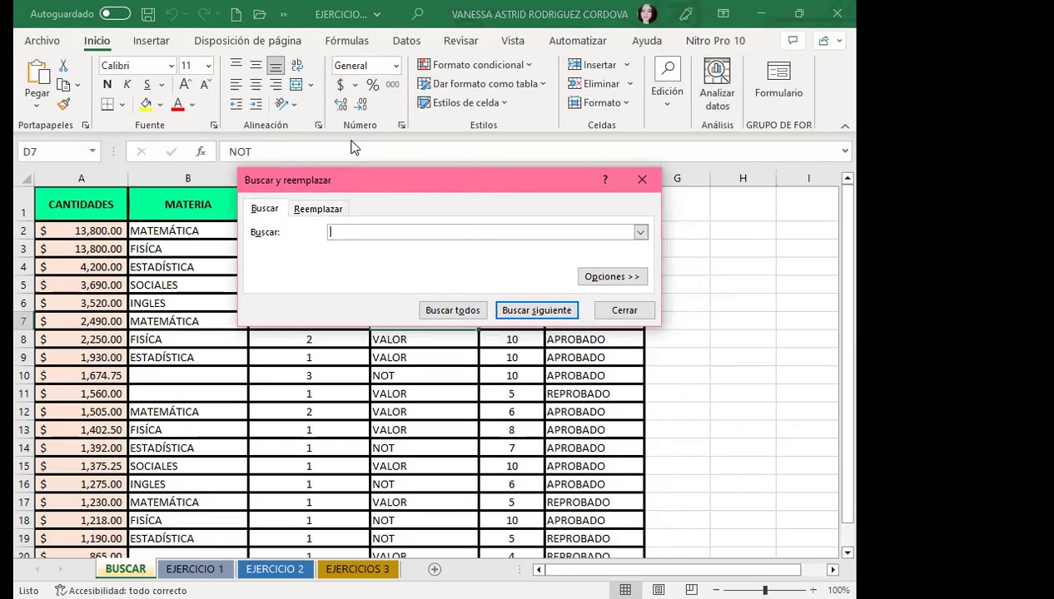
left_click(321, 211)
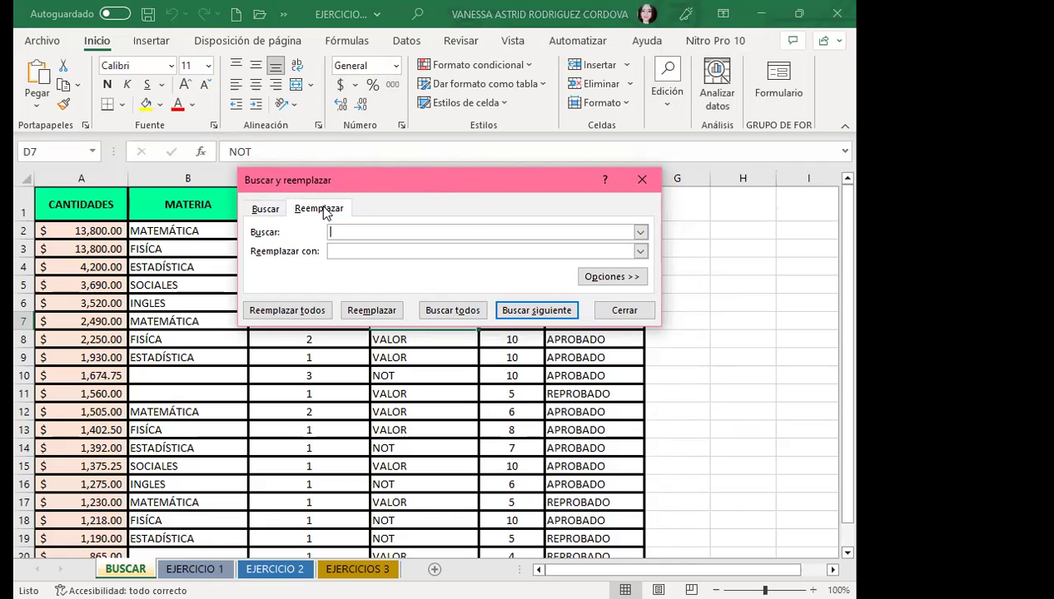
left_click(641, 180)
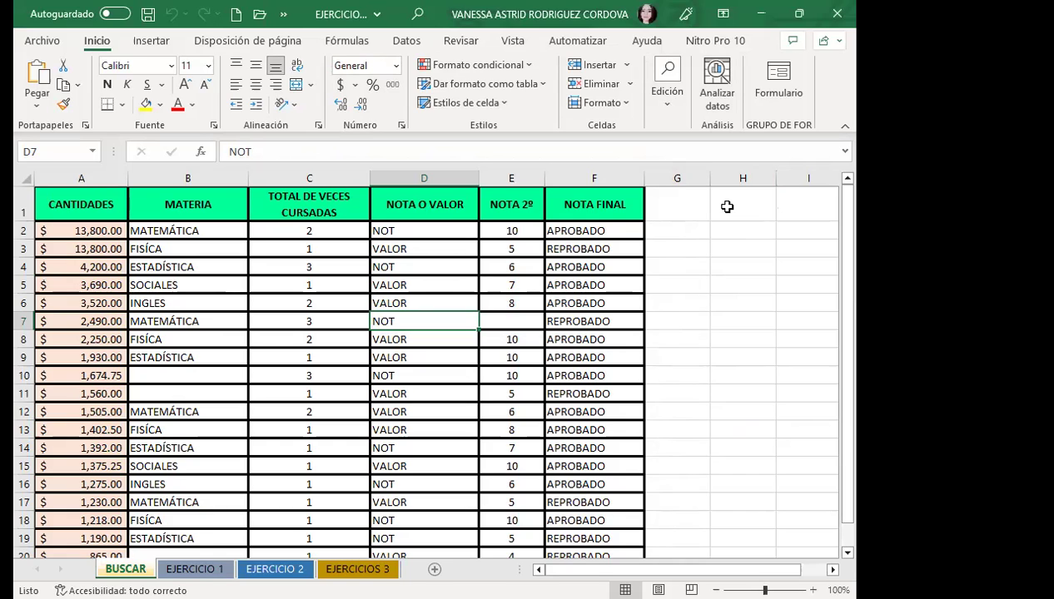
- Open Buscar y reemplazar with Ctrl+B, move it off the table, and show the Hoja, Por filas, Fórmulas options
key("ctrl+b")
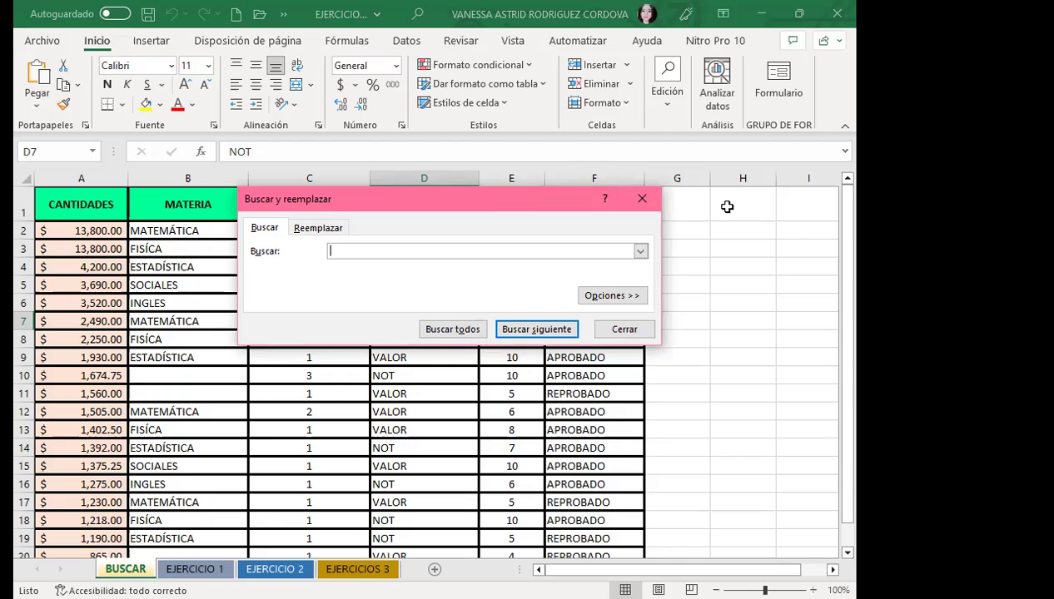
left_click(308, 228)
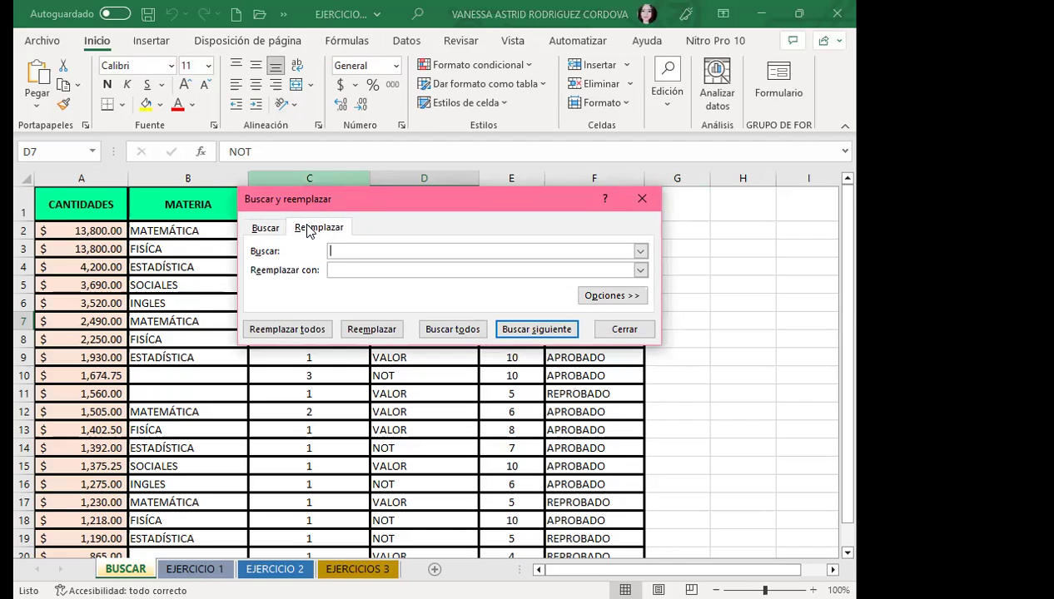
left_click(271, 232)
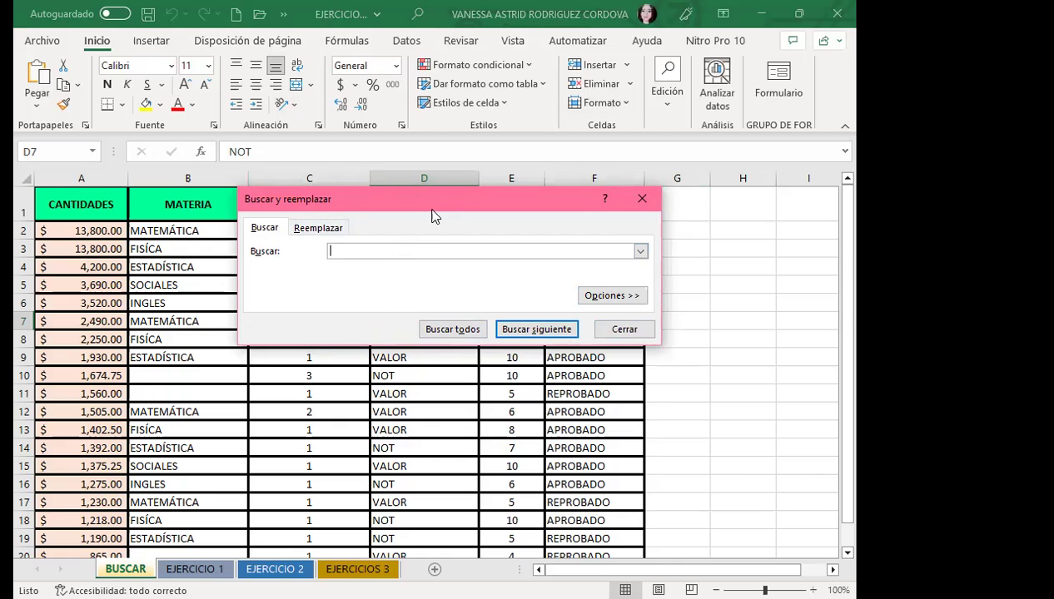
left_click_drag(450, 199, 559, 156)
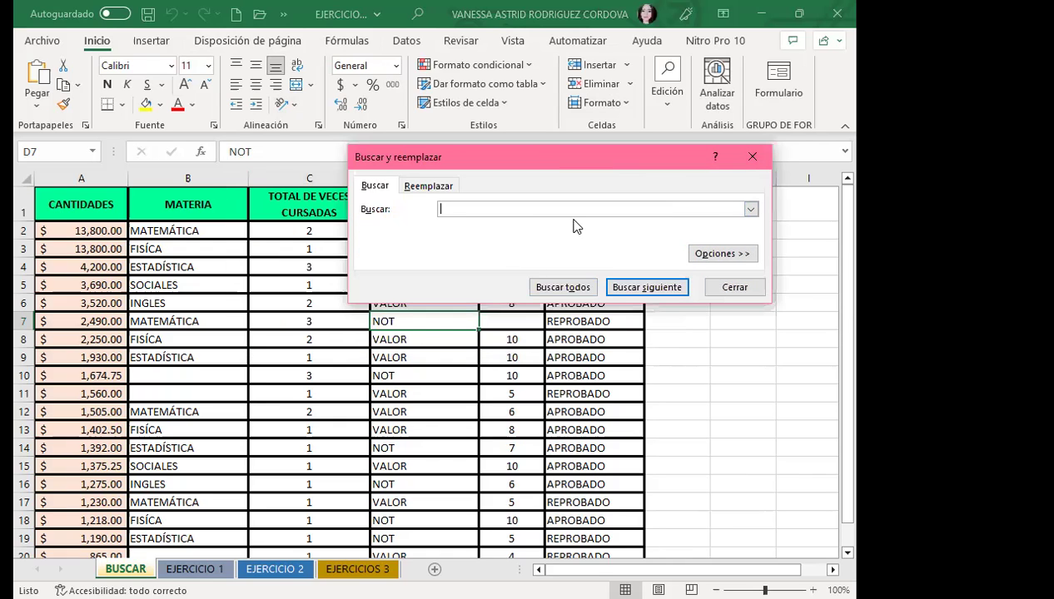
left_click(708, 253)
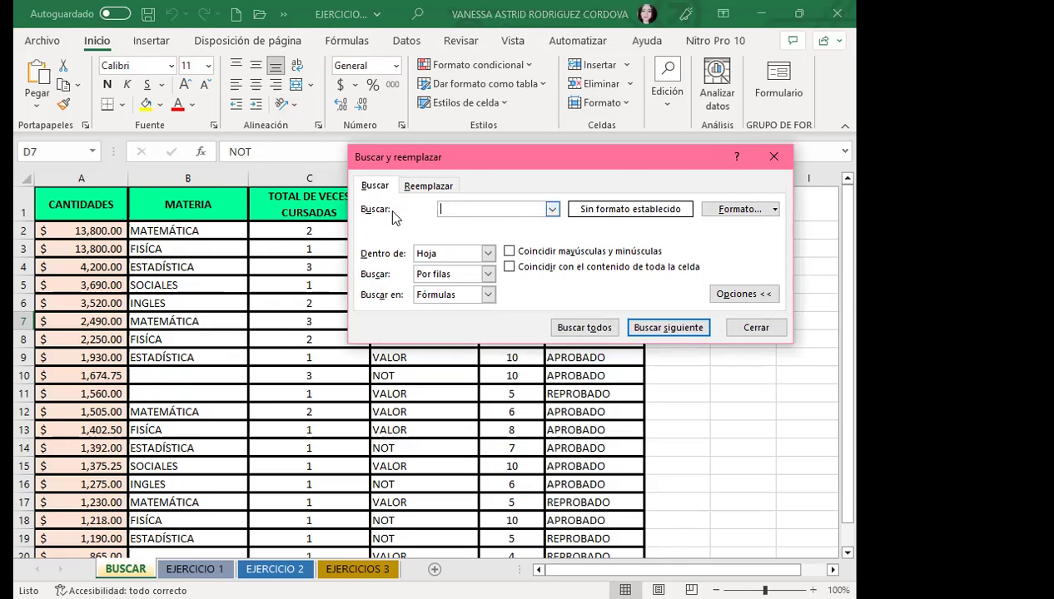
left_click(424, 186)
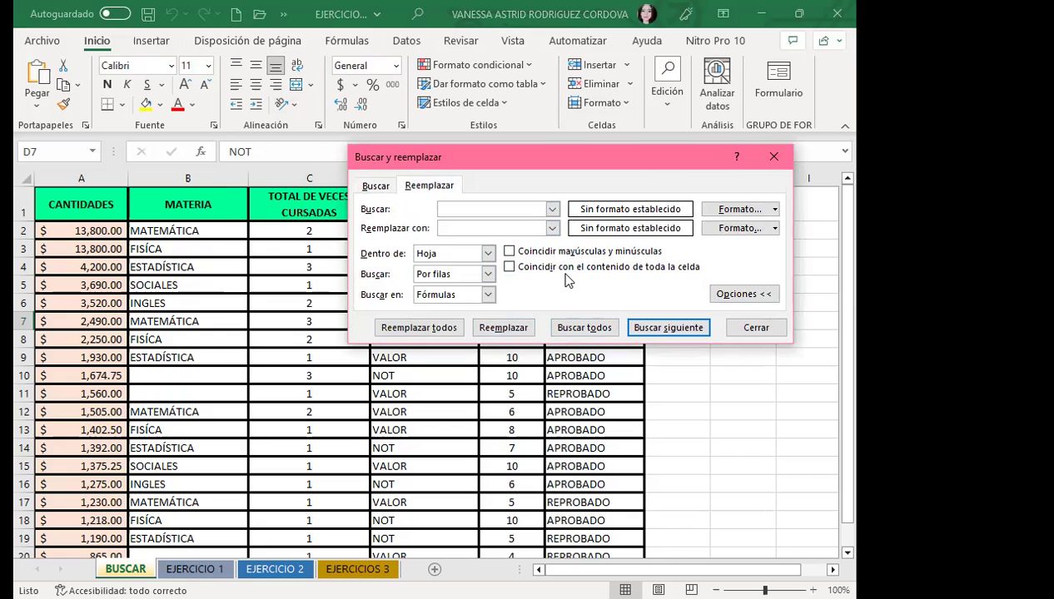
left_click(375, 187)
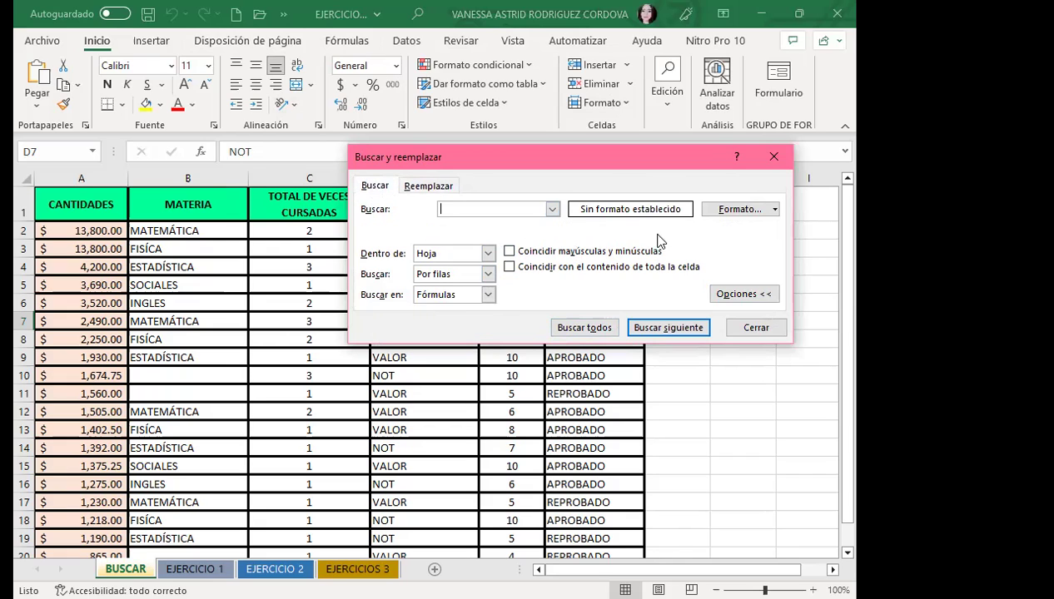
left_click(732, 296)
left_click(732, 295)
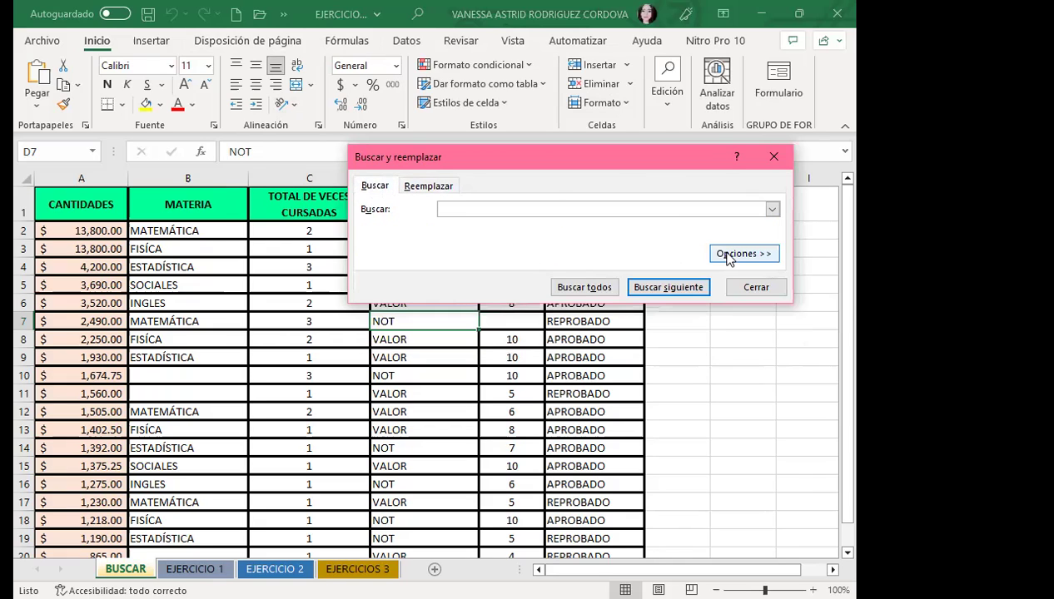
left_click(728, 254)
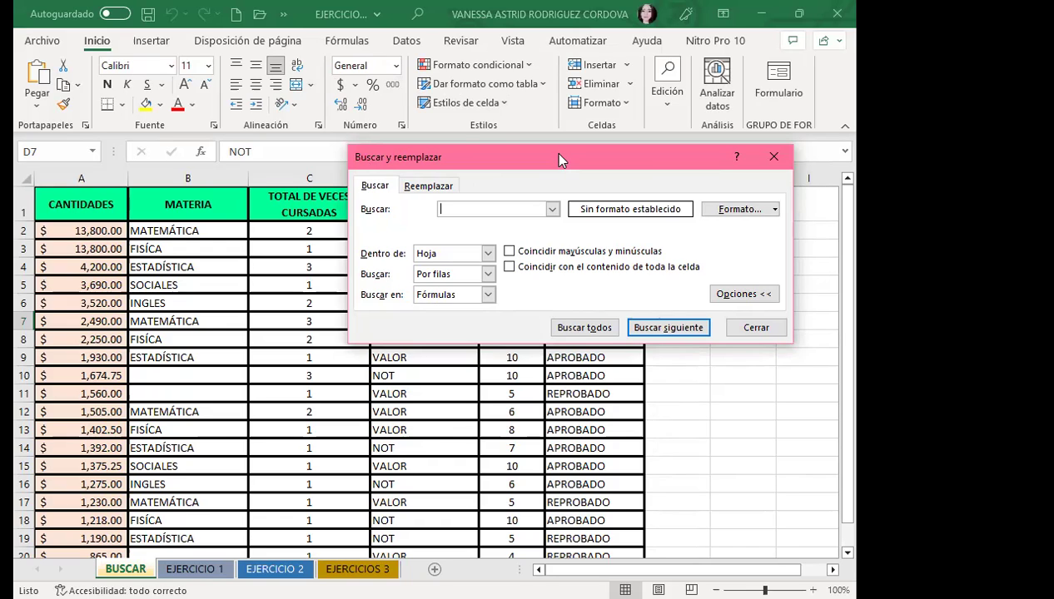
- Flip between the Buscar and Reemplazar tabs, move the dialog left, then close it
left_click(426, 188)
left_click(373, 190)
left_click(435, 187)
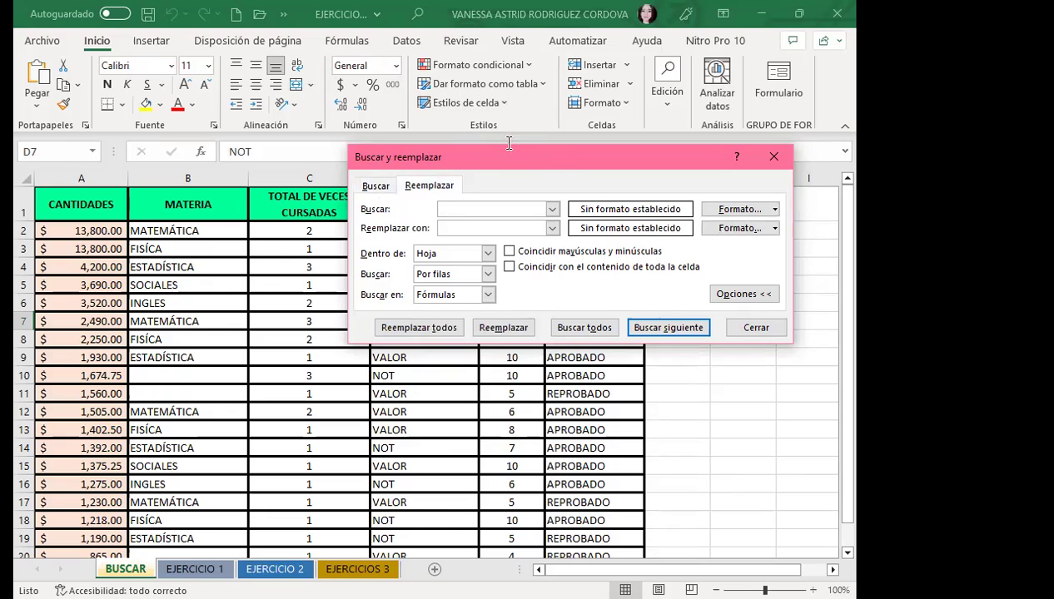
left_click_drag(450, 145, 352, 124)
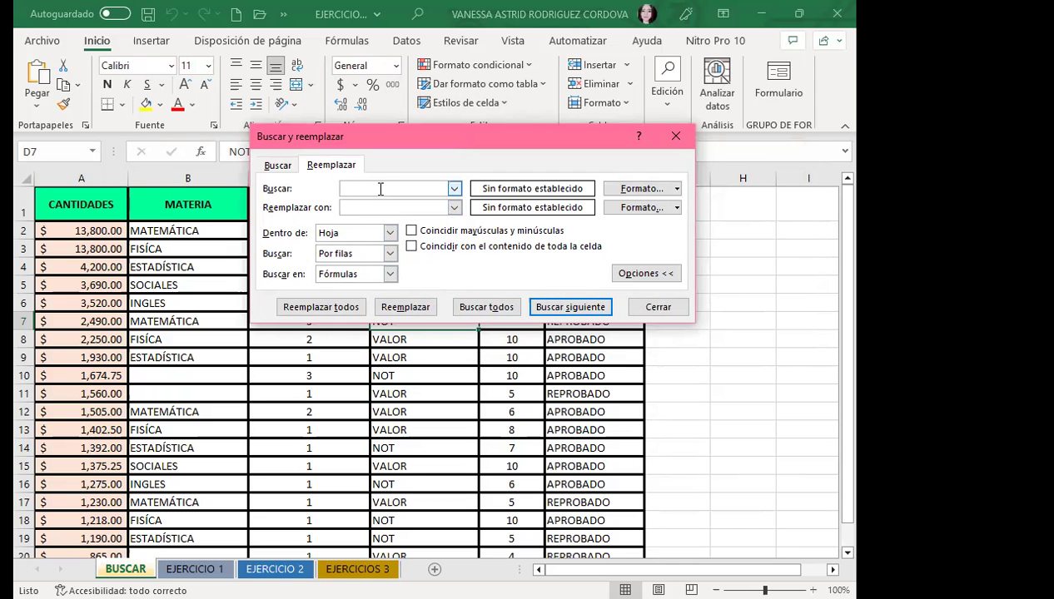
left_click(275, 166)
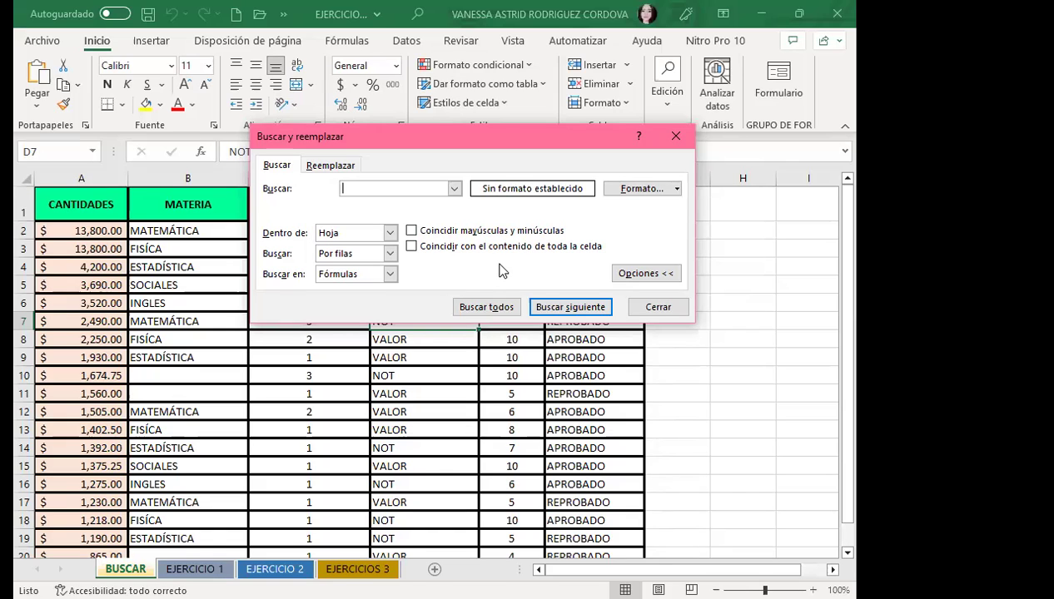
left_click(677, 138)
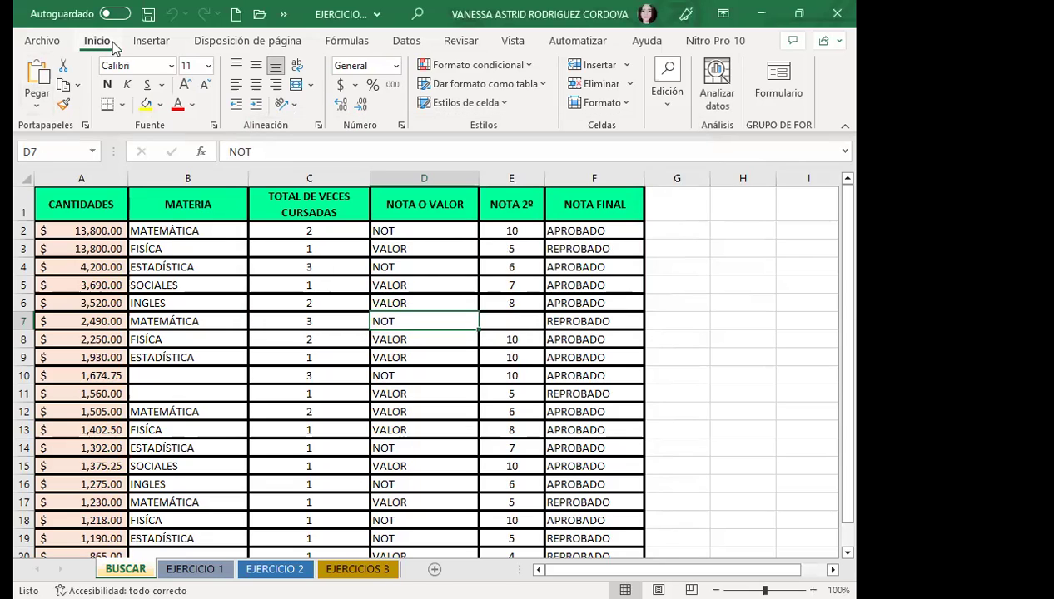
- Open Buscar from Edición > Buscar y seleccionar, then try Ctrl+H, closing the dialog each time
left_click(670, 108)
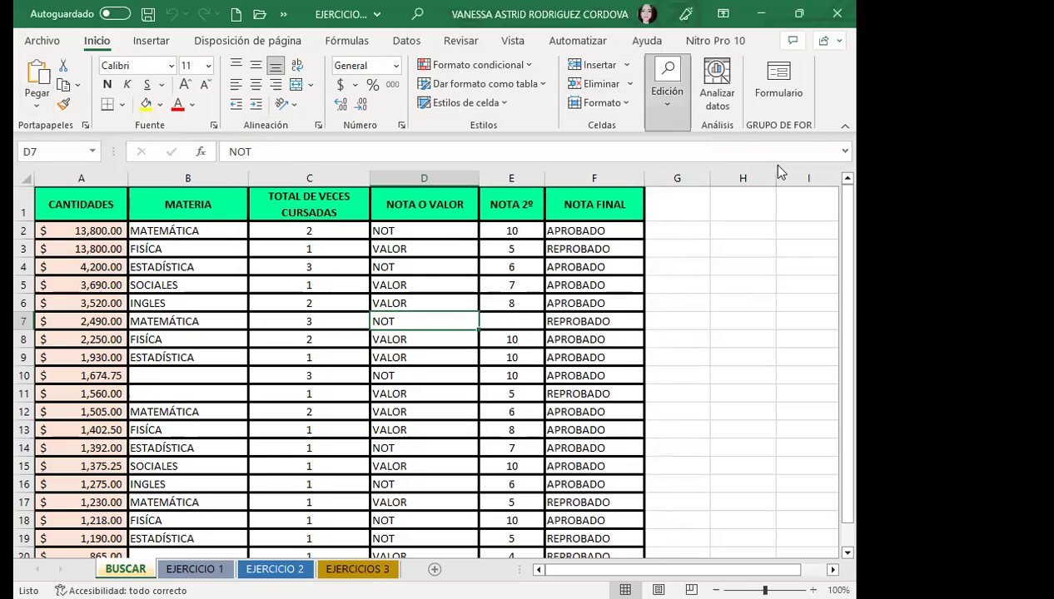
left_click(832, 185)
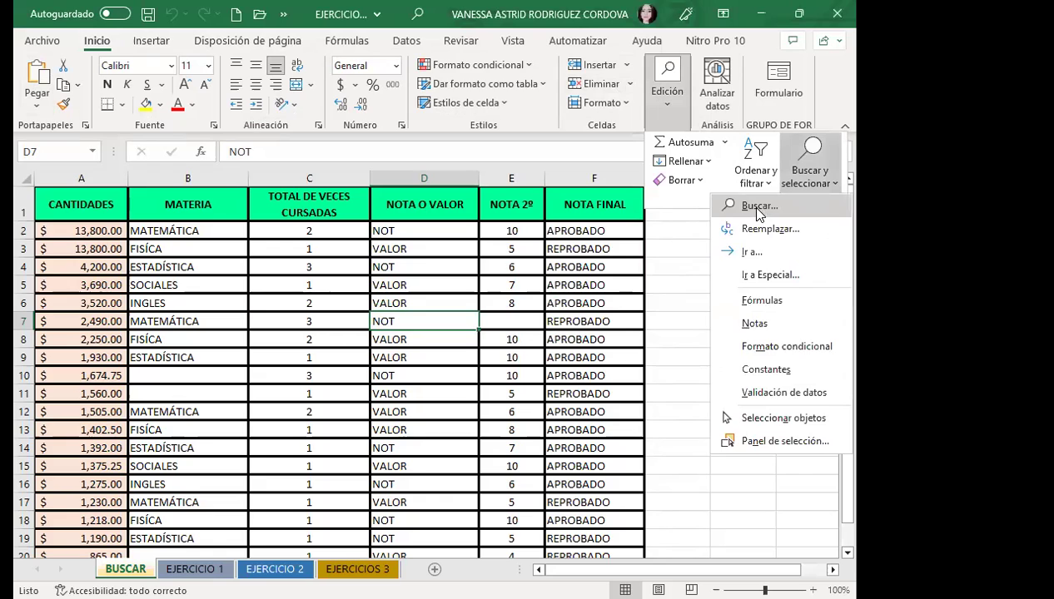
left_click(759, 205)
left_click(674, 152)
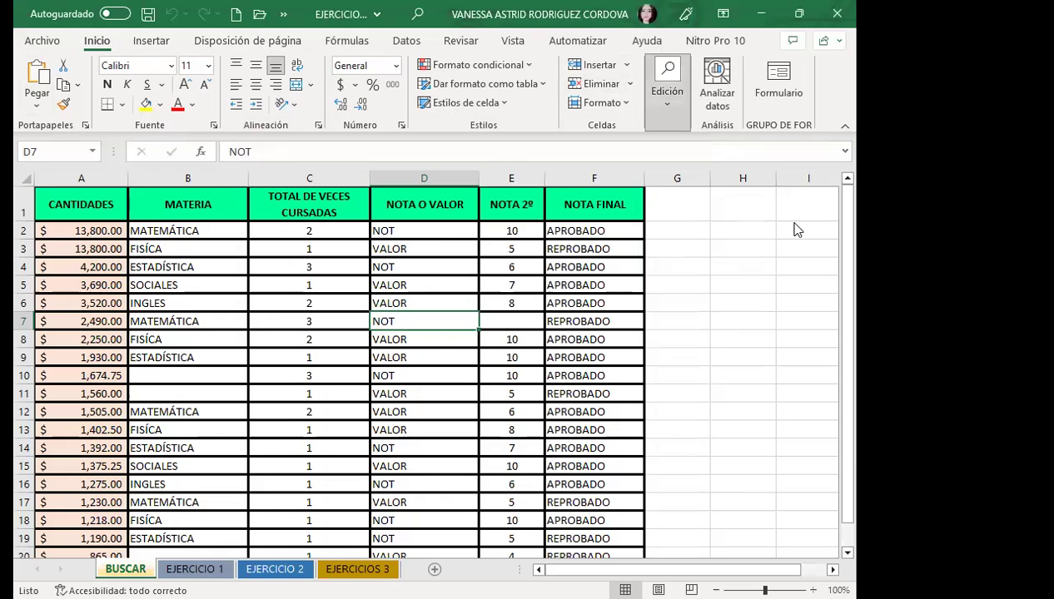
key("ctrl+h")
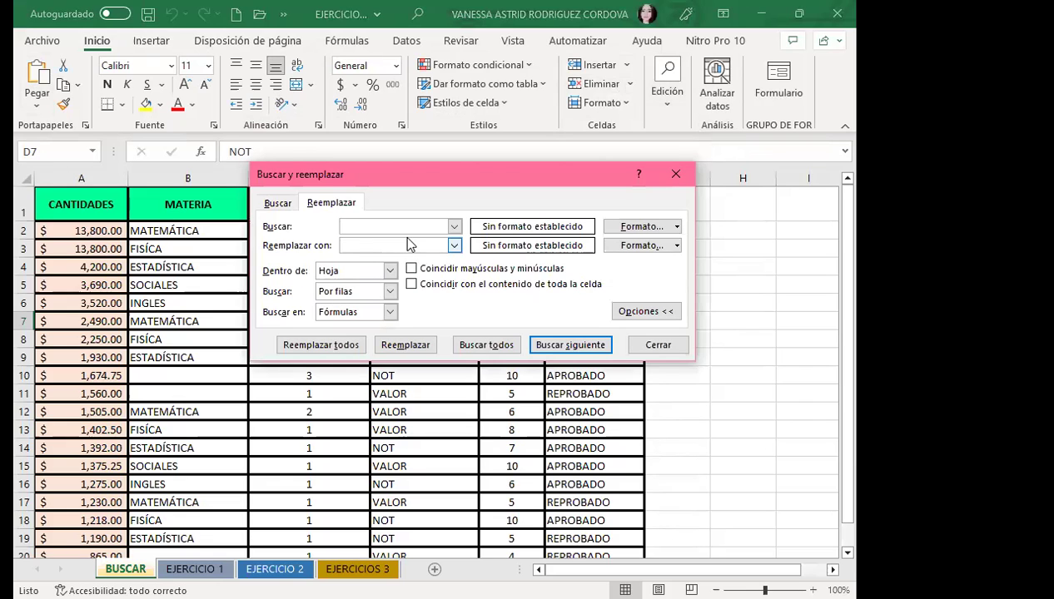
left_click(675, 175)
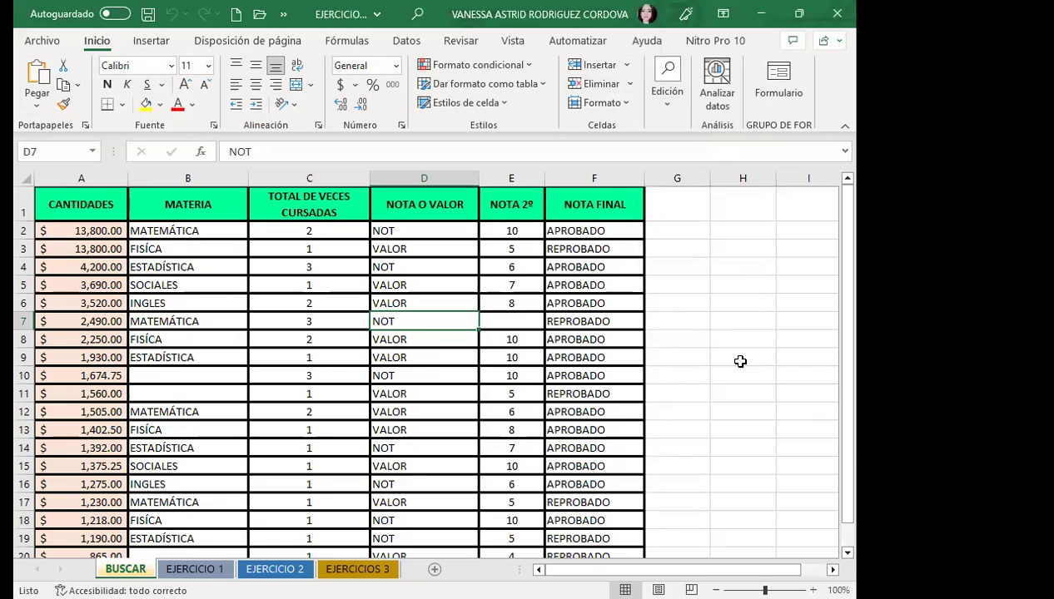
key("ctrl+b")
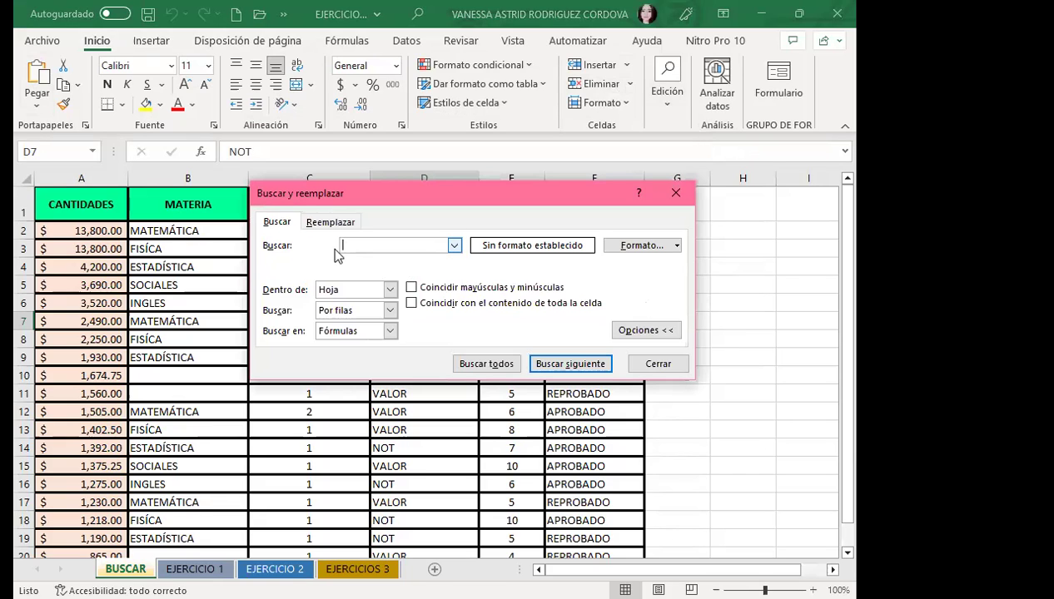
- Reopen the find dialog and keep the Hoja scope, Por filas order and Fórmulas look-in
left_click(276, 223)
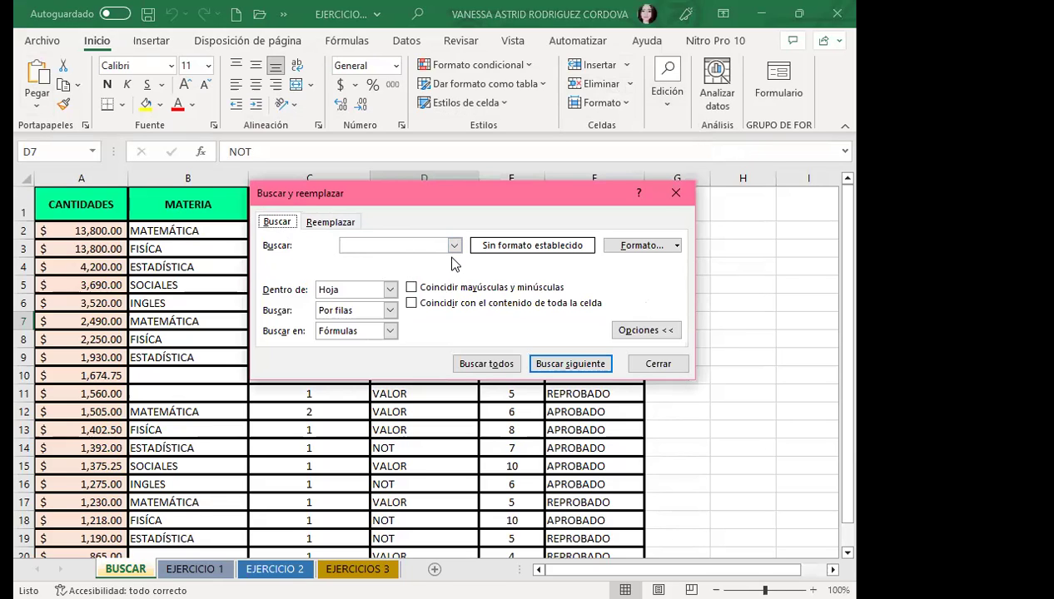
left_click(390, 290)
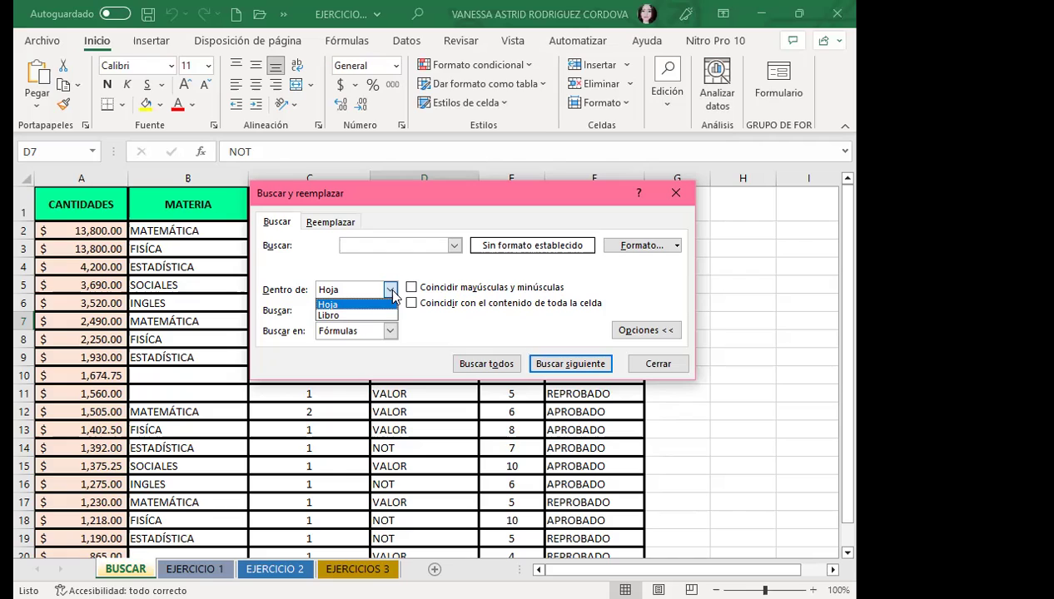
left_click(357, 303)
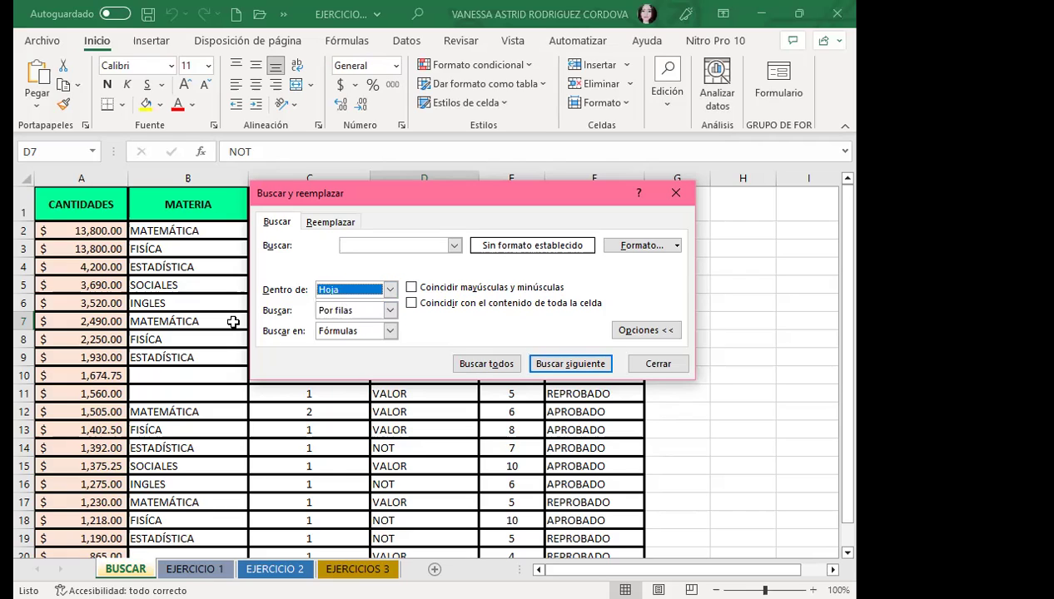
left_click(389, 311)
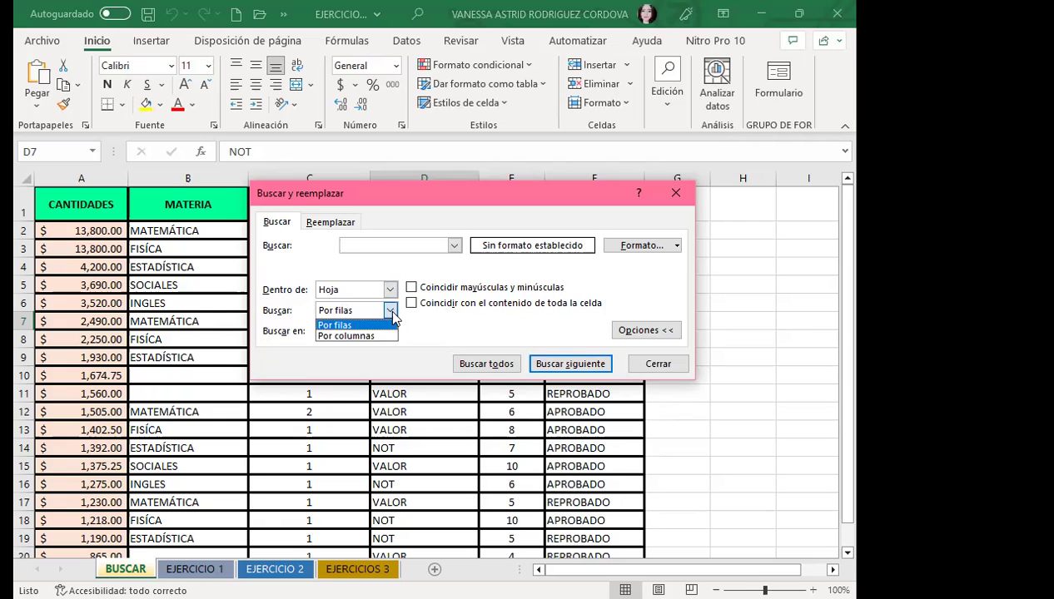
left_click(389, 310)
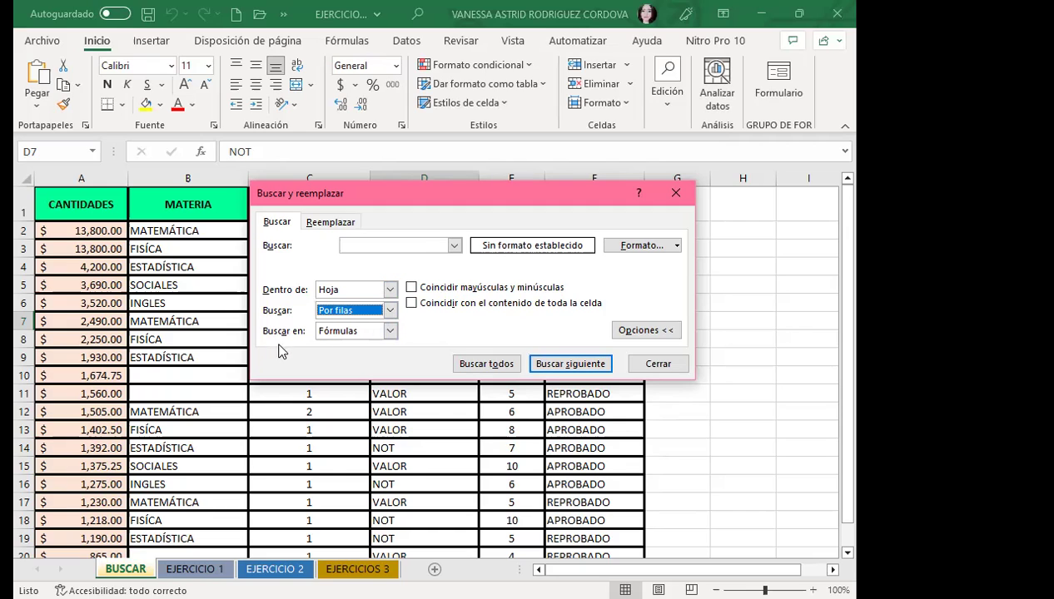
left_click(390, 331)
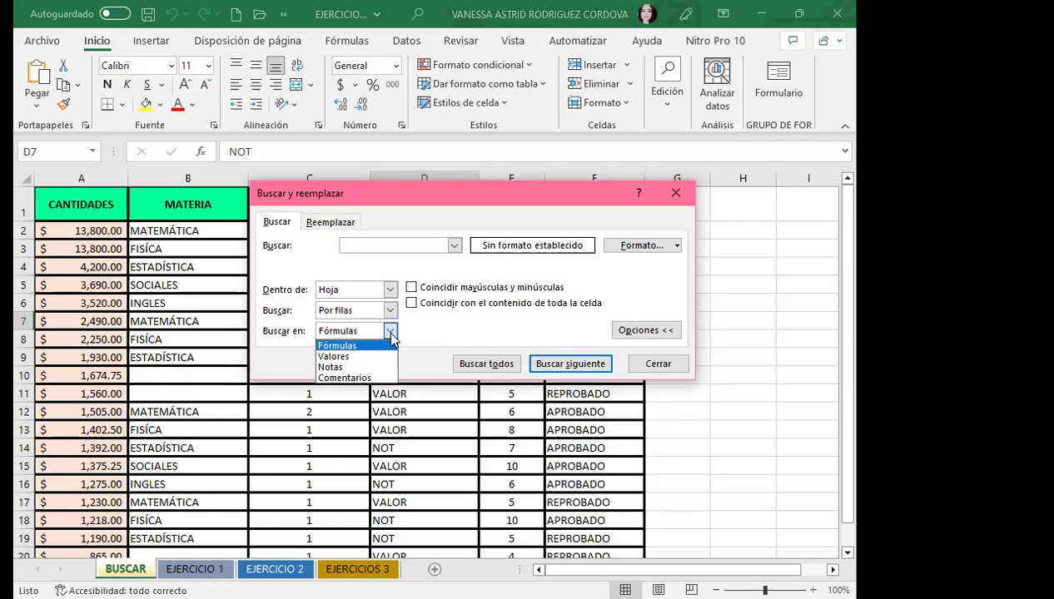
left_click(391, 332)
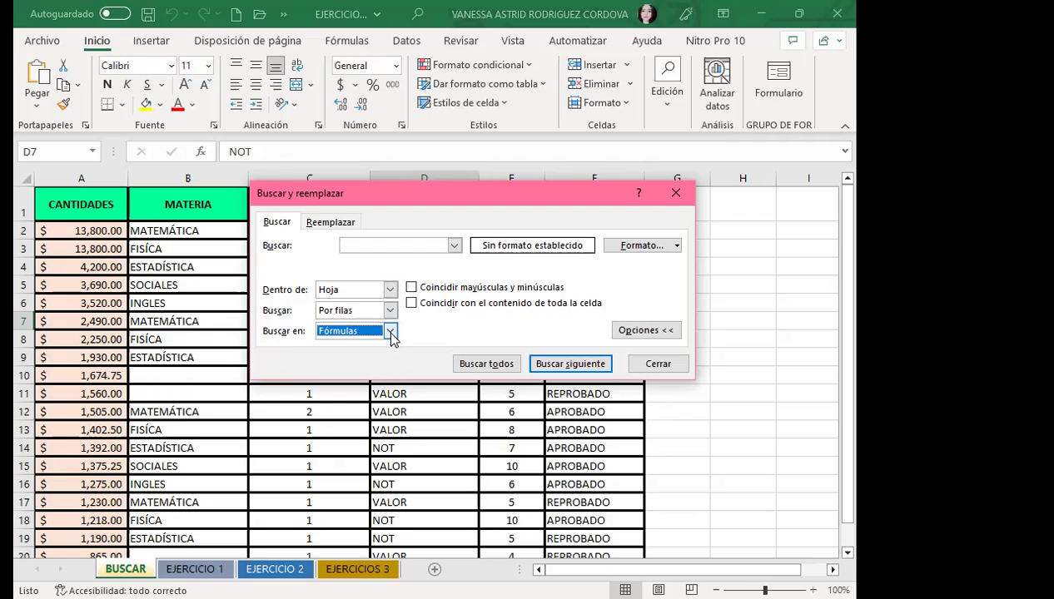
left_click(390, 333)
left_click(390, 335)
- Turn on case and whole-cell matching, focus the search box, and move the dialog right
left_click(411, 288)
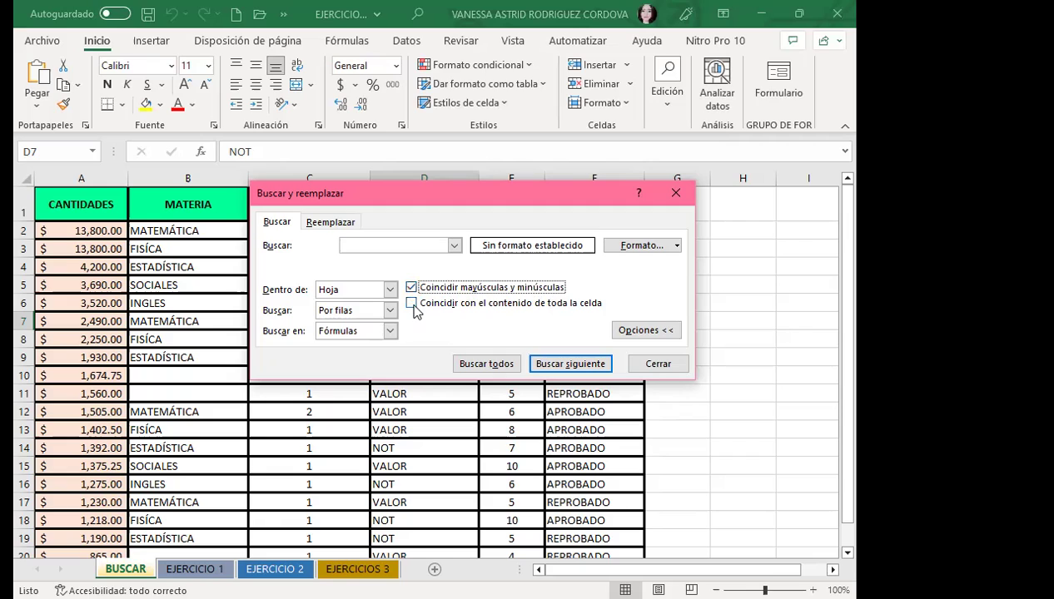
left_click(413, 304)
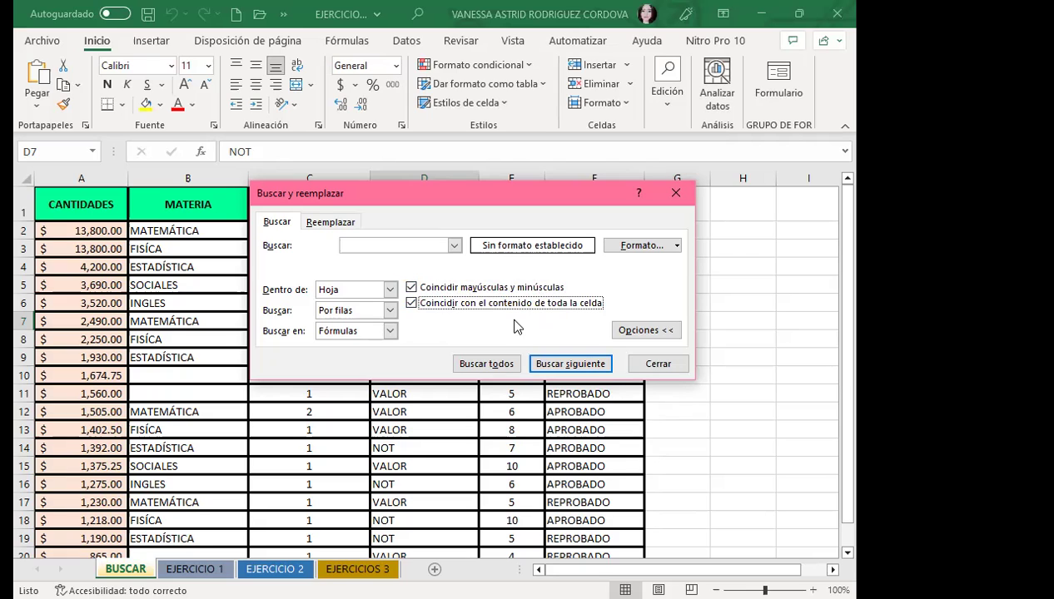
left_click(386, 246)
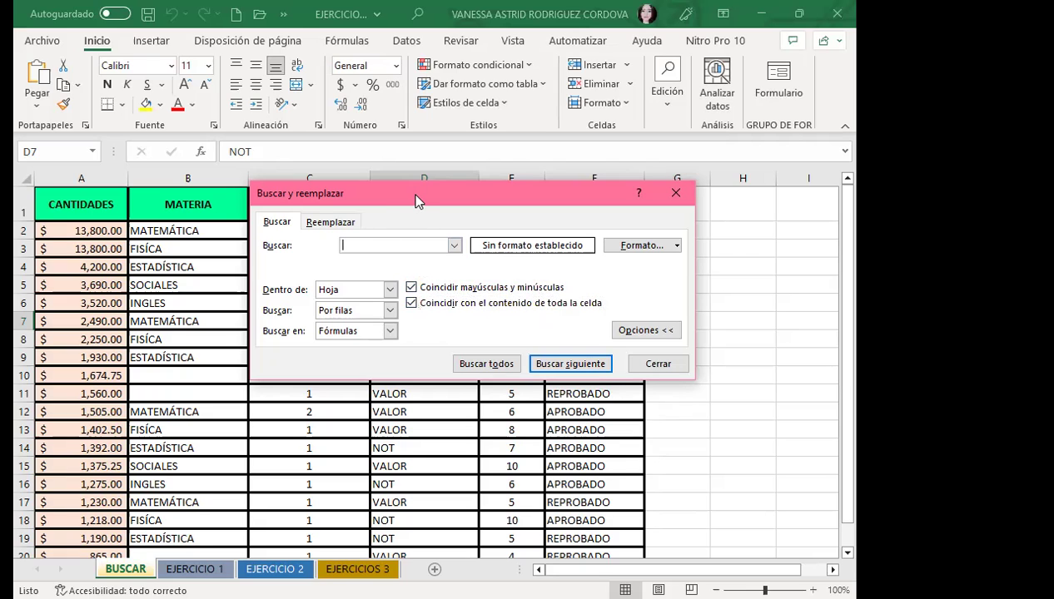
left_click_drag(518, 179, 624, 158)
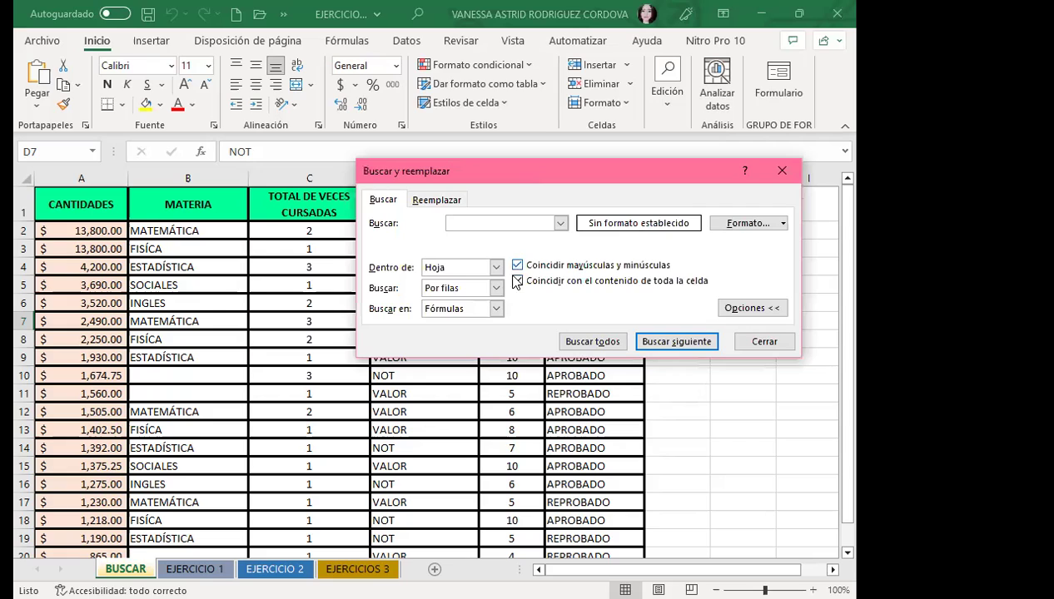
- Search for 'matematica' with case and whole-cell matching, dismiss the not-found message, and search again
type("matemática")
double_click(475, 221)
type("matematica")
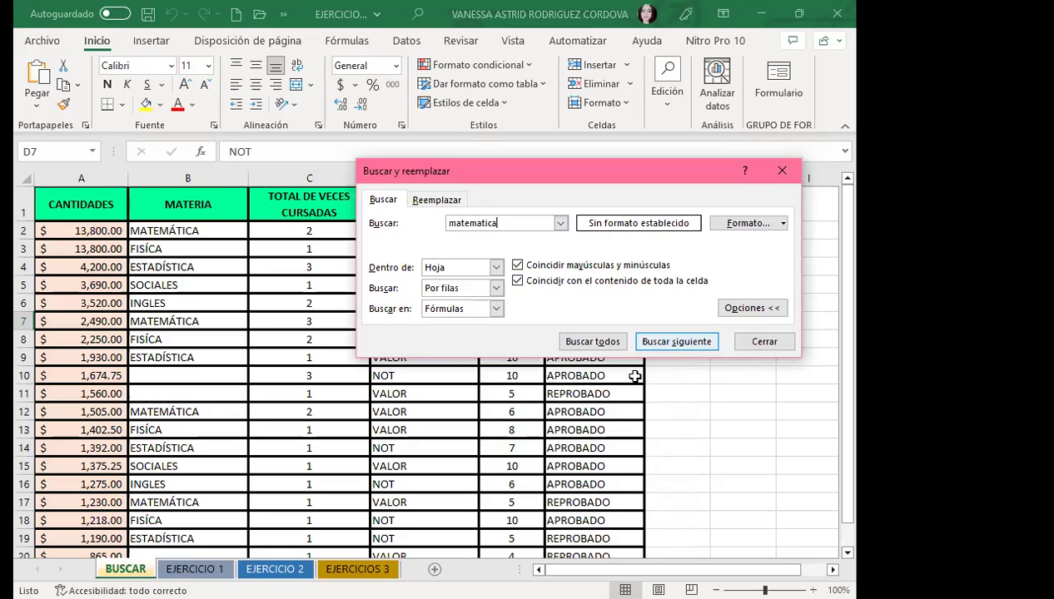
left_click(591, 342)
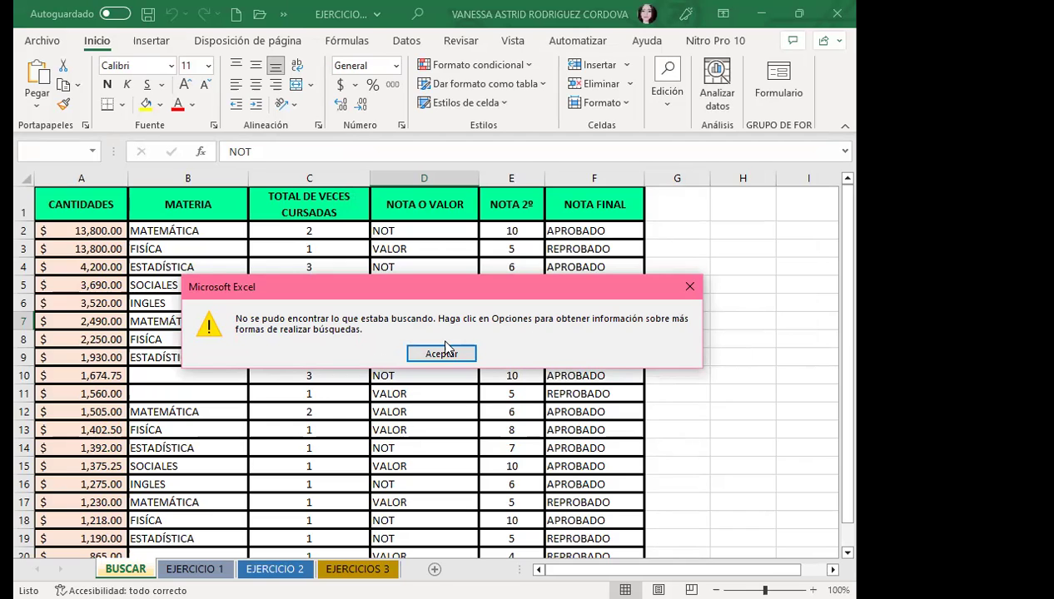
key("Return")
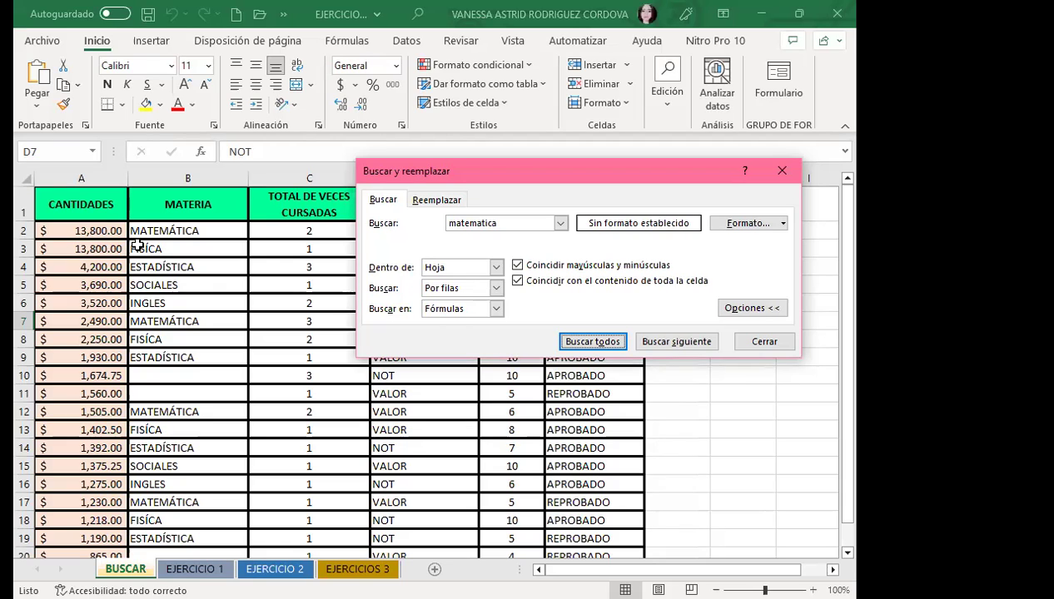
left_click(482, 222)
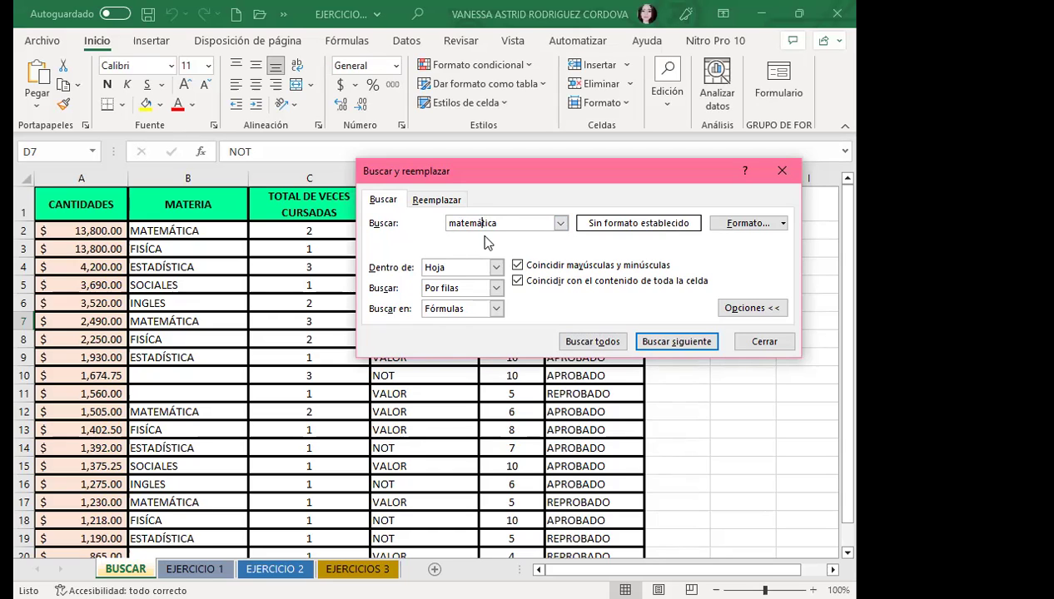
left_click(605, 342)
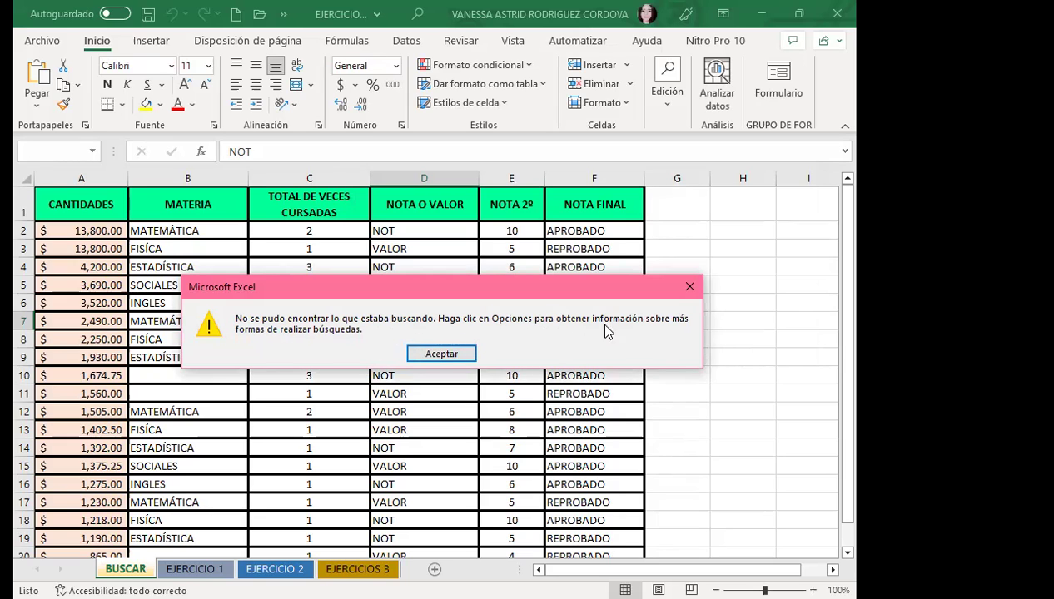
- Dismiss the not-found message, run Buscar todos for 'matemática', and switch off case matching
left_click(431, 356)
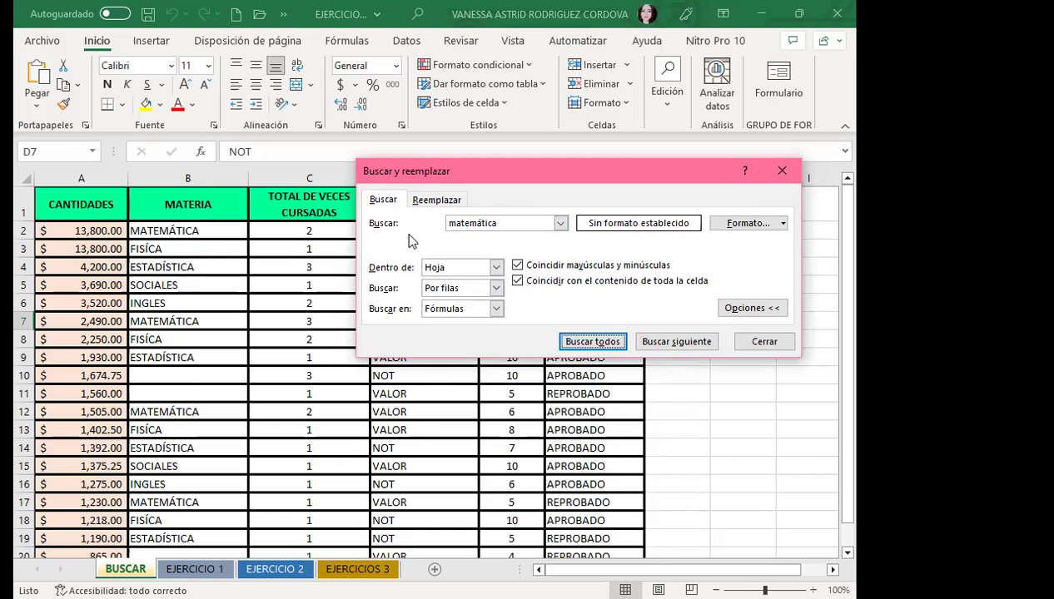
left_click(505, 223)
left_click(595, 341)
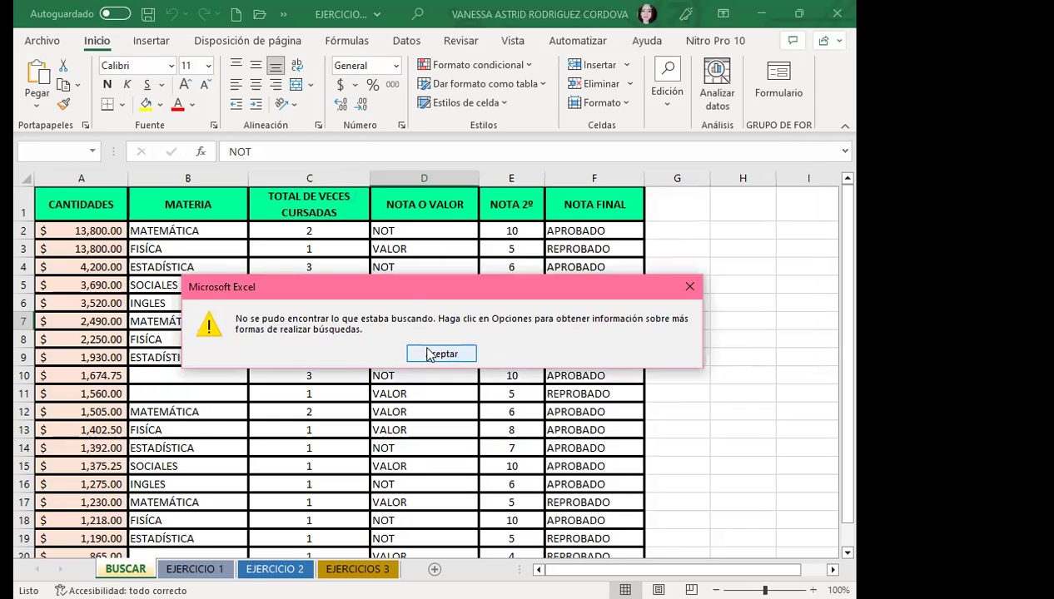
left_click(430, 354)
left_click(503, 223)
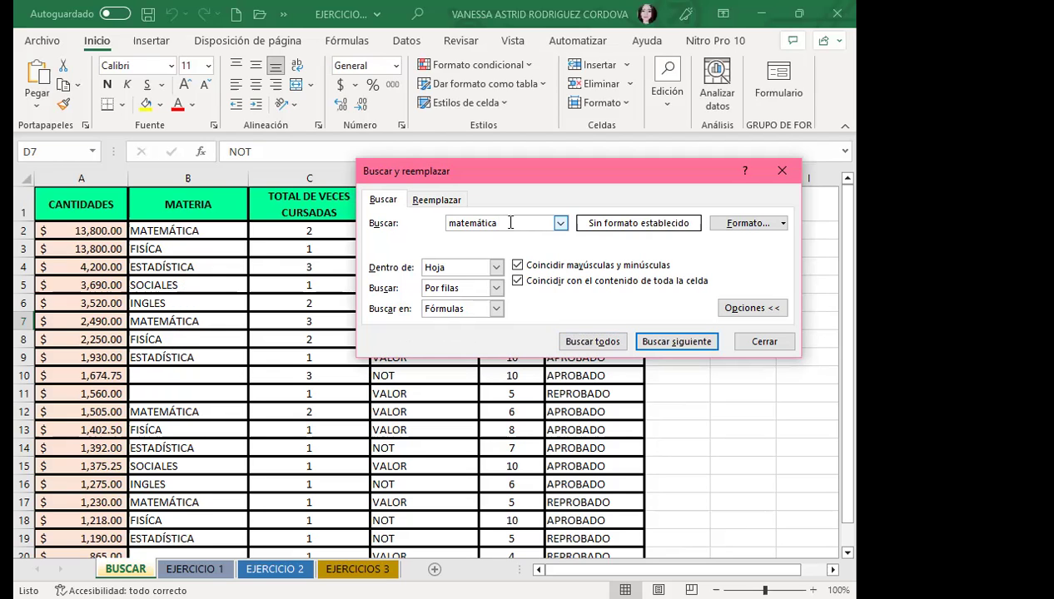
left_click(516, 265)
left_click(518, 267)
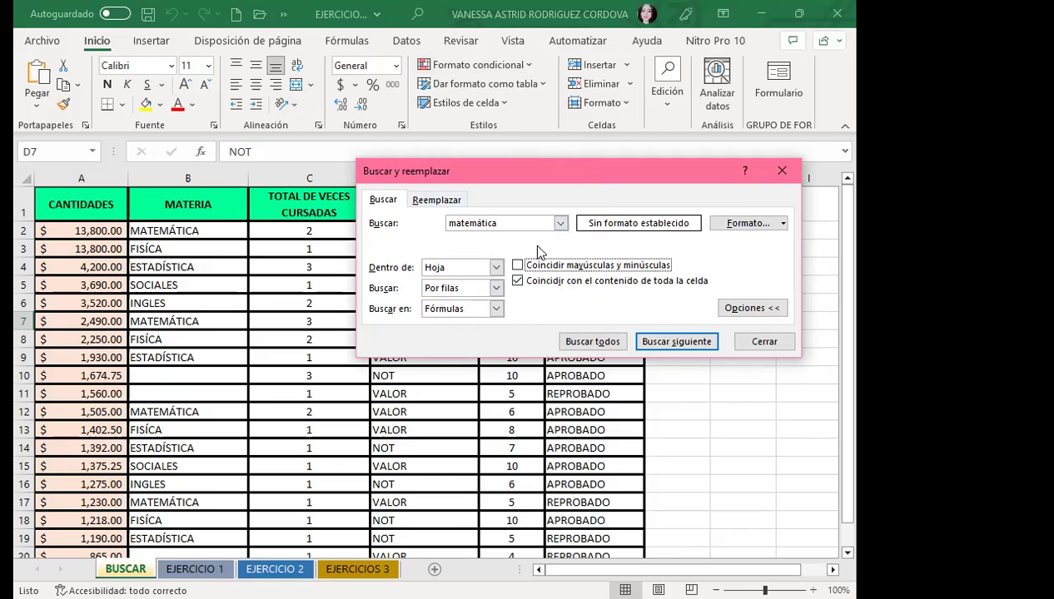
- List all whole-cell 'matemática' matches and enlarge the results list to show them
left_click(576, 343)
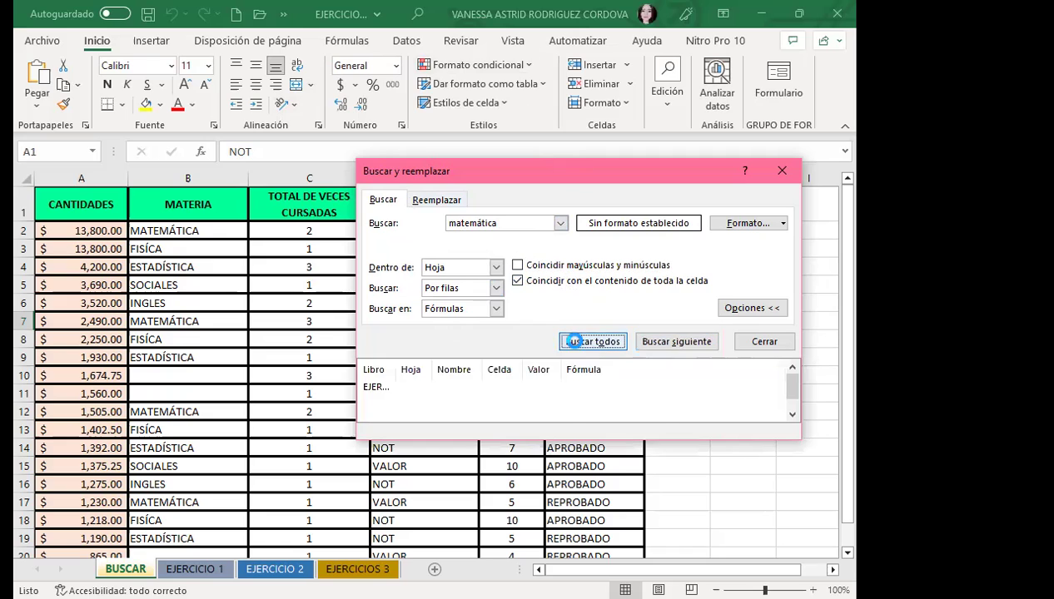
left_click(517, 281)
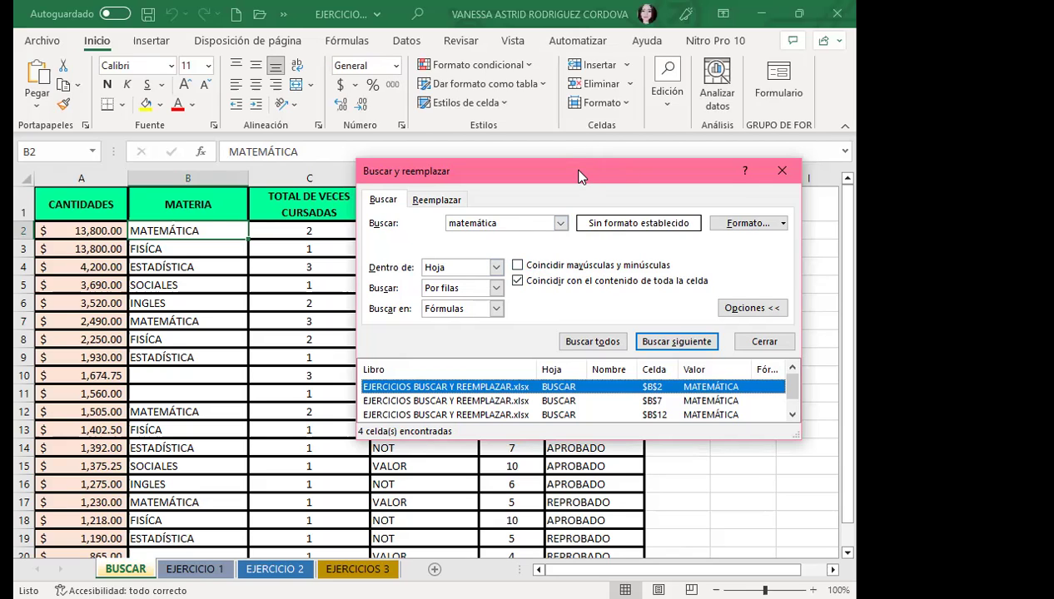
left_click_drag(565, 171, 555, 65)
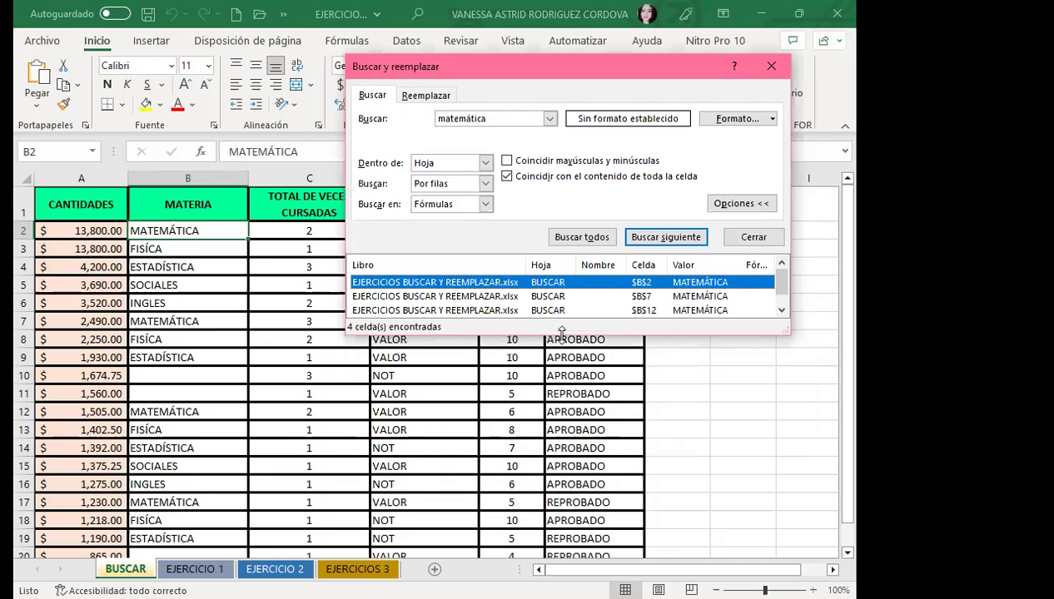
left_click_drag(562, 333, 516, 516)
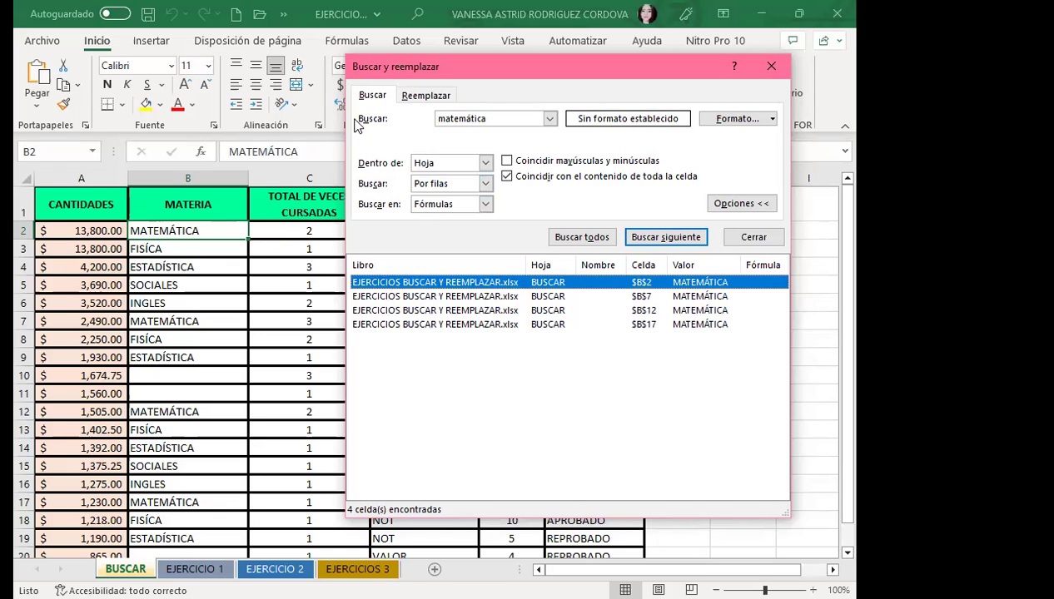
- Jump through the matches in B7, B12, B17 and B2 from the results list
left_click(418, 297)
left_click(421, 310)
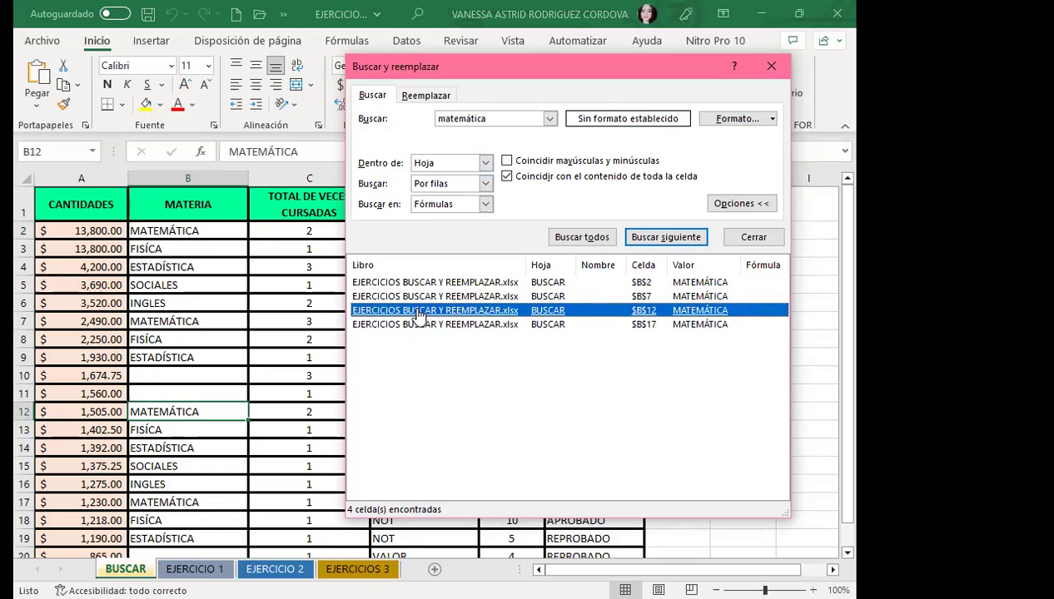
left_click(416, 325)
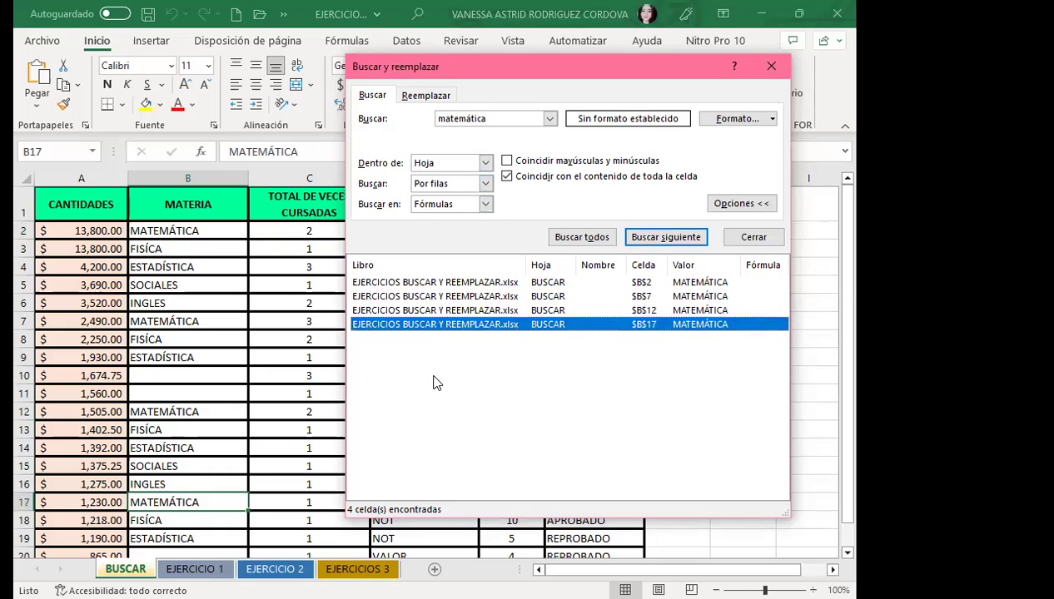
left_click(429, 283)
left_click(429, 297)
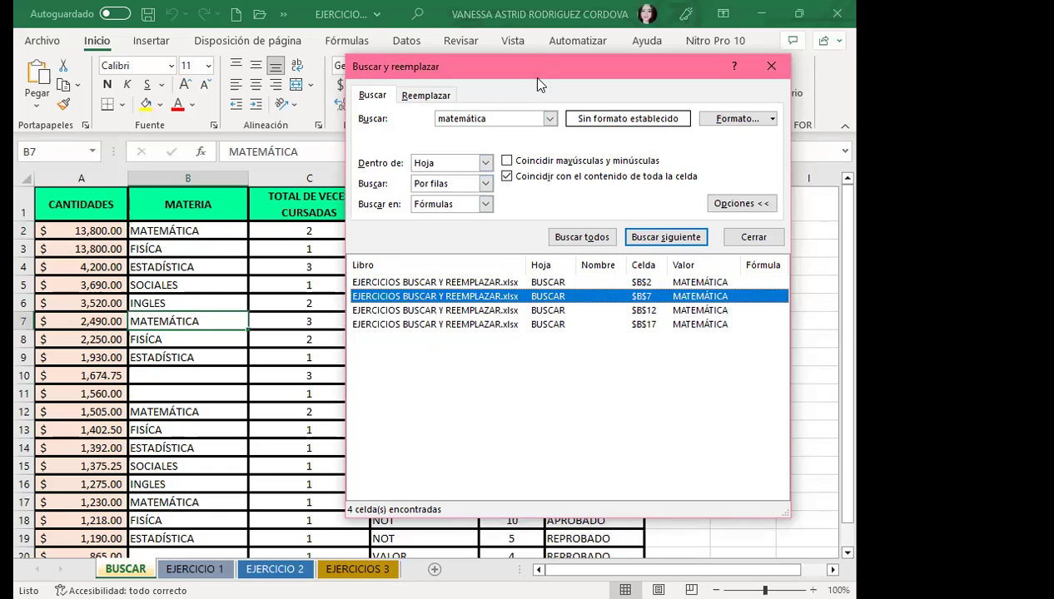
left_click_drag(547, 72, 644, 67)
left_click(512, 304)
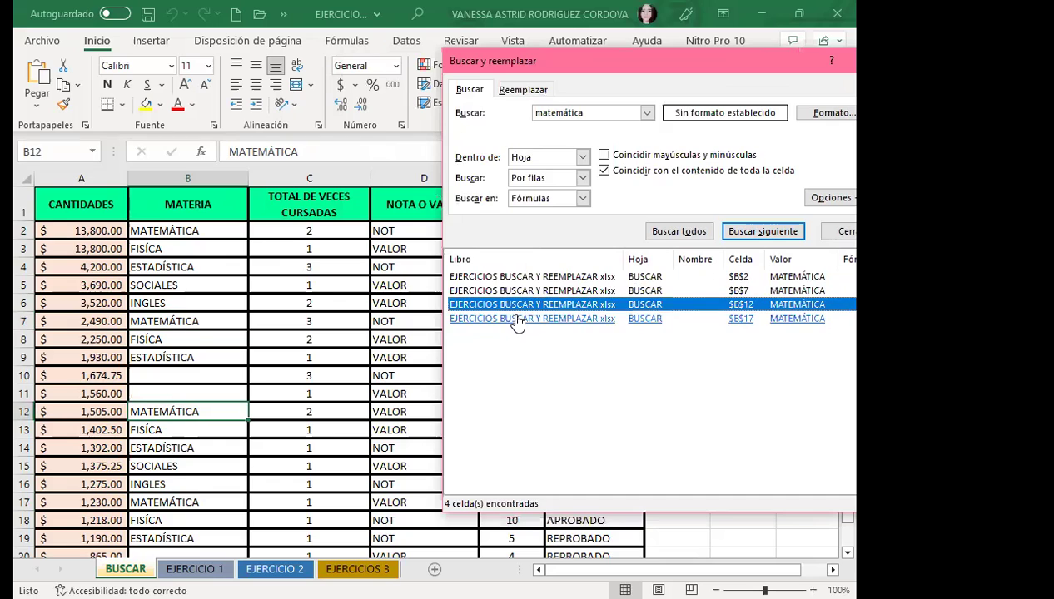
left_click(514, 320)
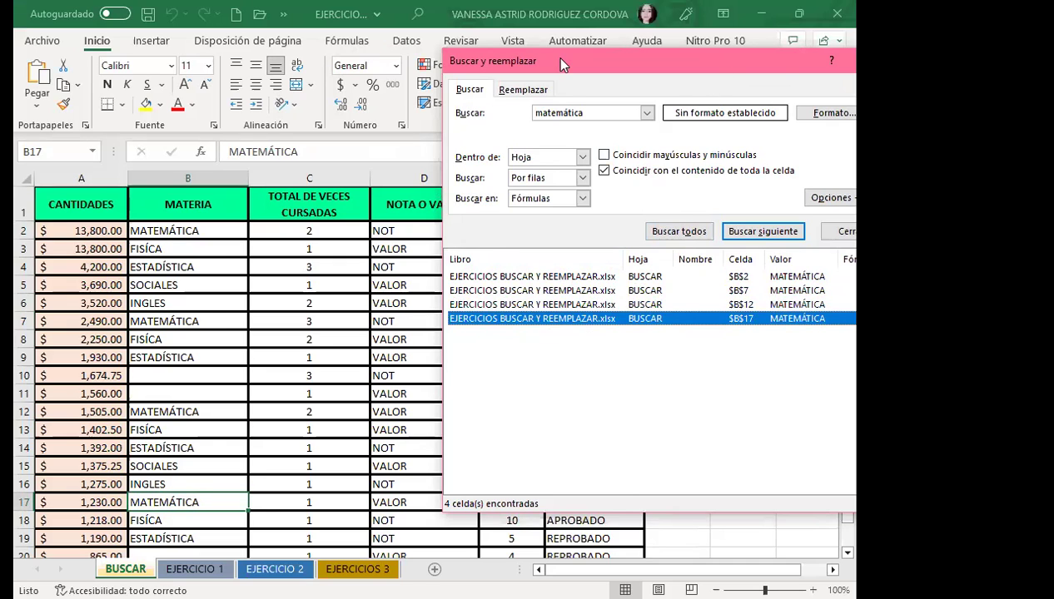
left_click_drag(560, 61, 410, 55)
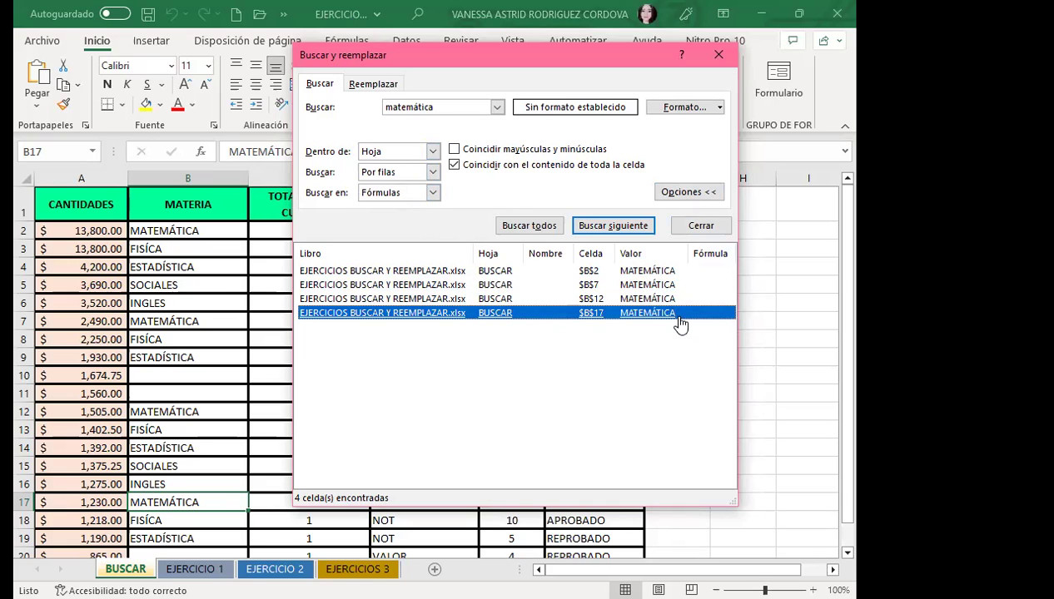
- Select B2, B7, B12 and B17 together from the results, then shrink the dialog
left_click(416, 340)
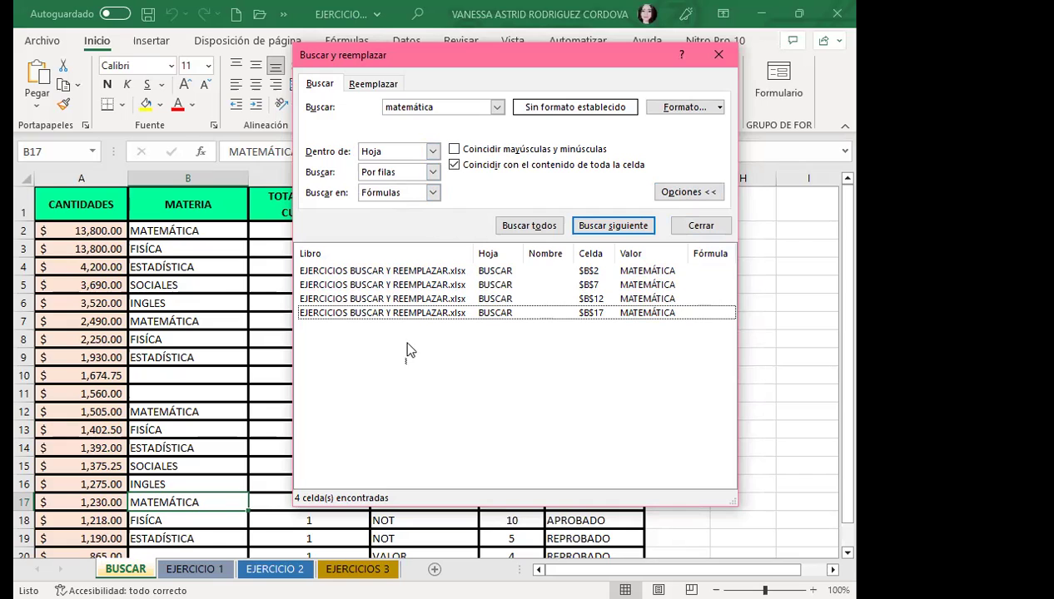
left_click_drag(403, 339, 413, 241)
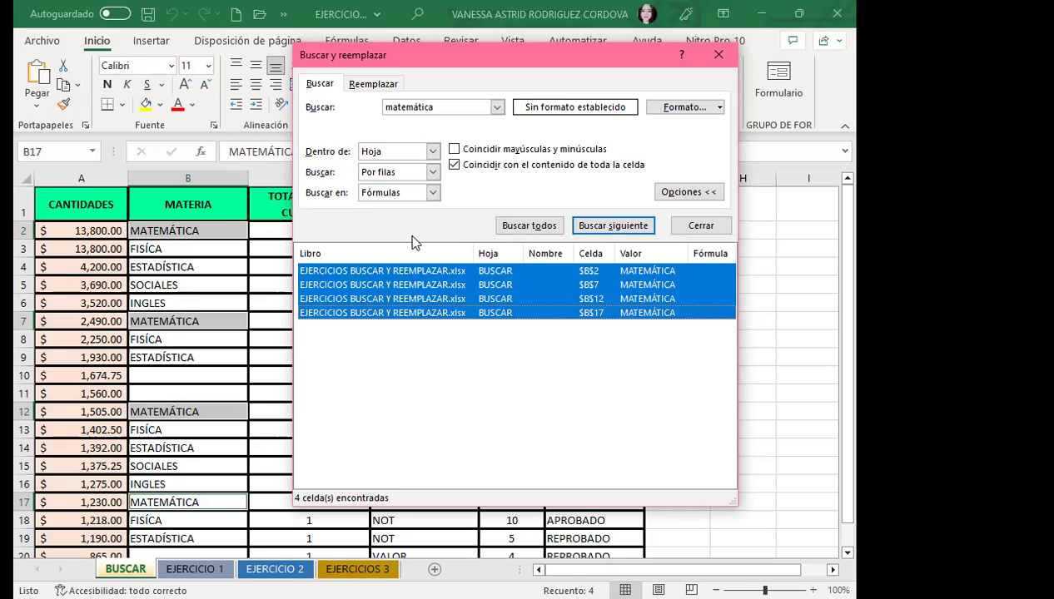
left_click(417, 357)
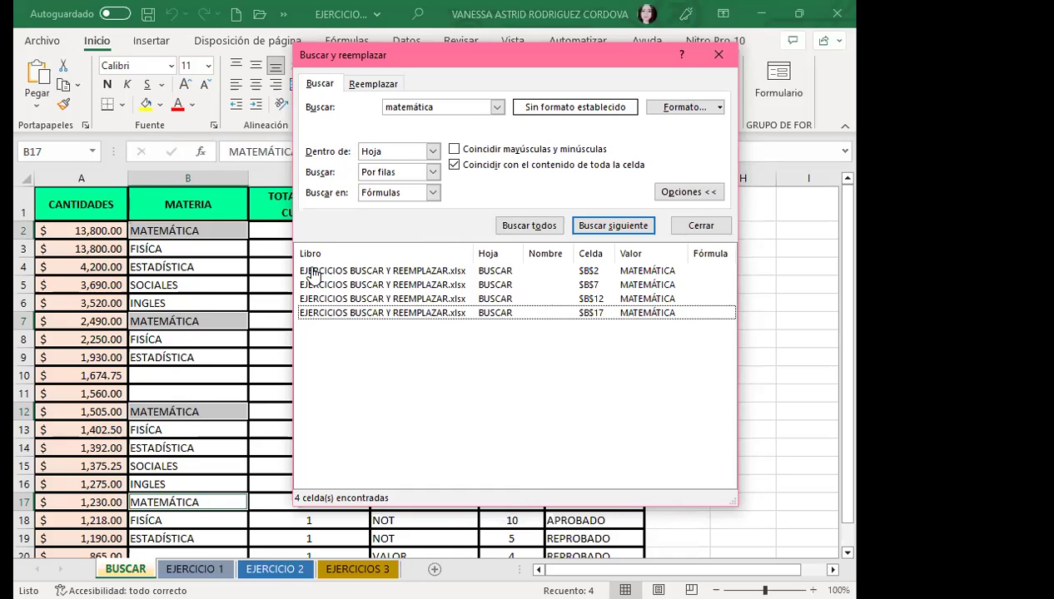
left_click_drag(502, 506, 313, 275)
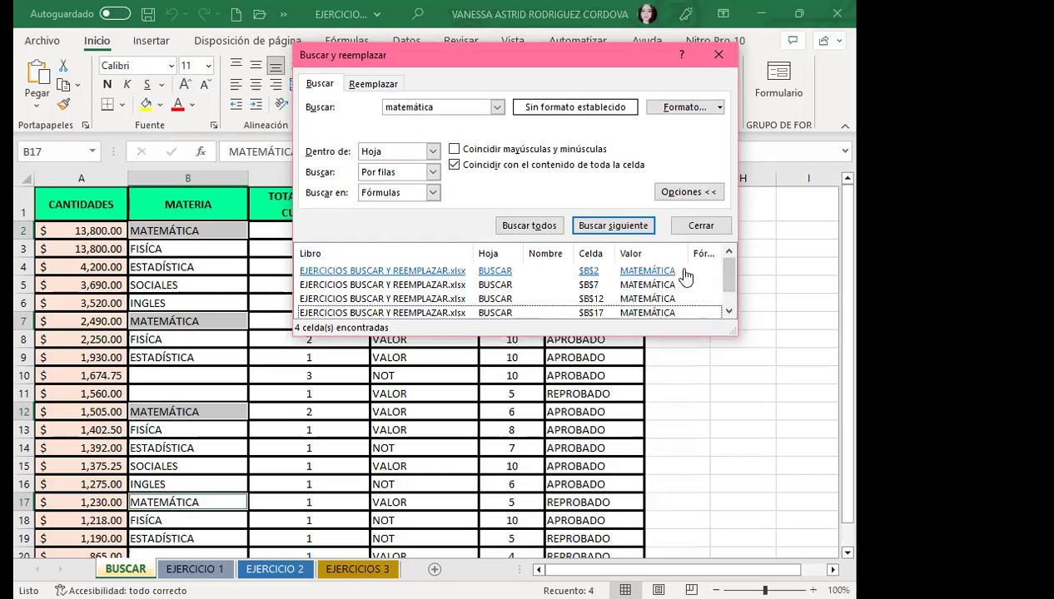
- Choose the first result, $B$2, in the Buscar todos list
left_click(699, 275)
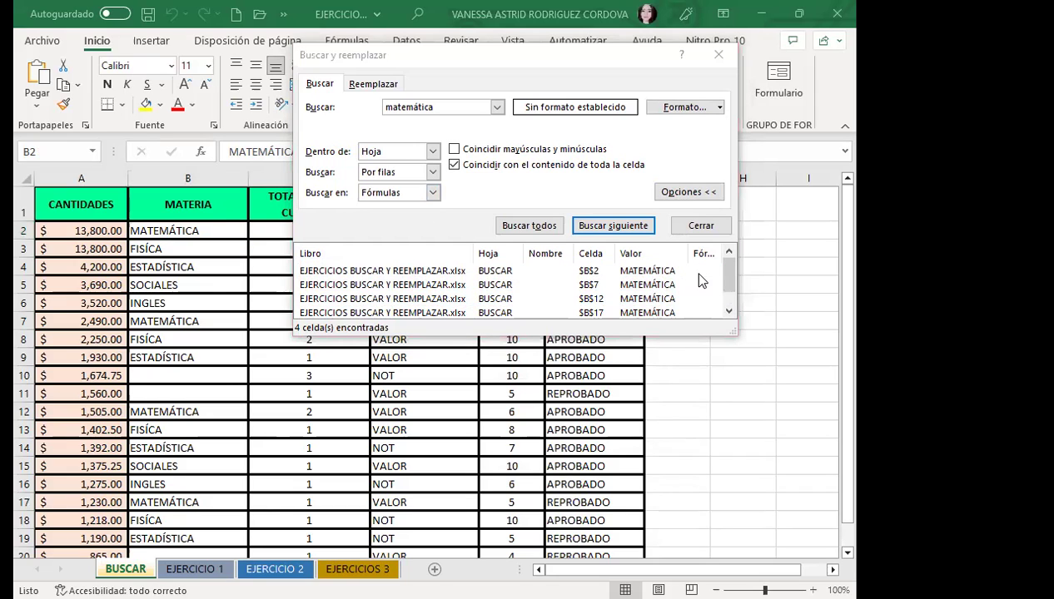
left_click(686, 148)
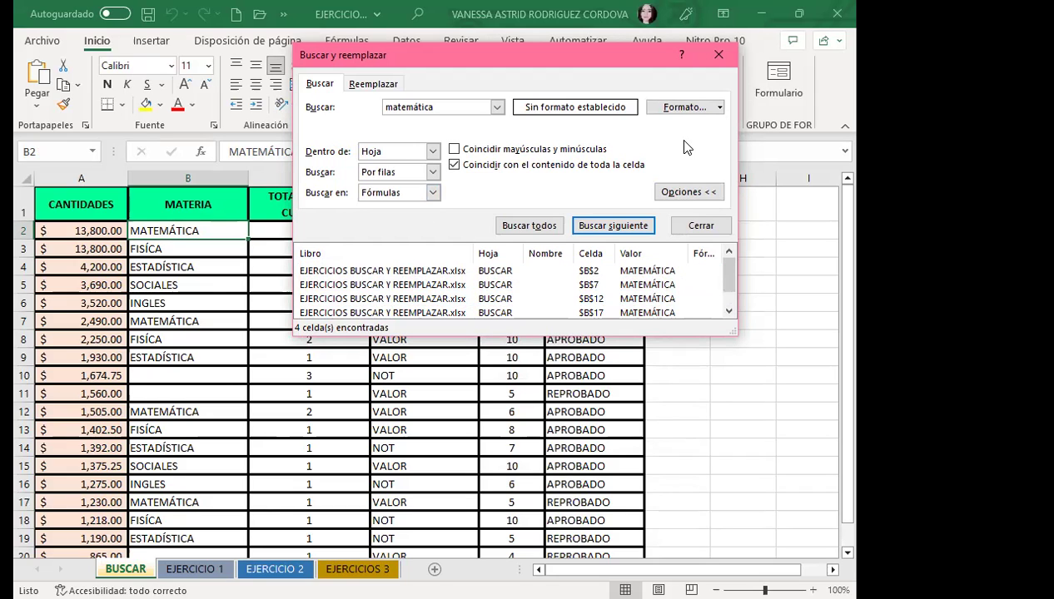
left_click(687, 274)
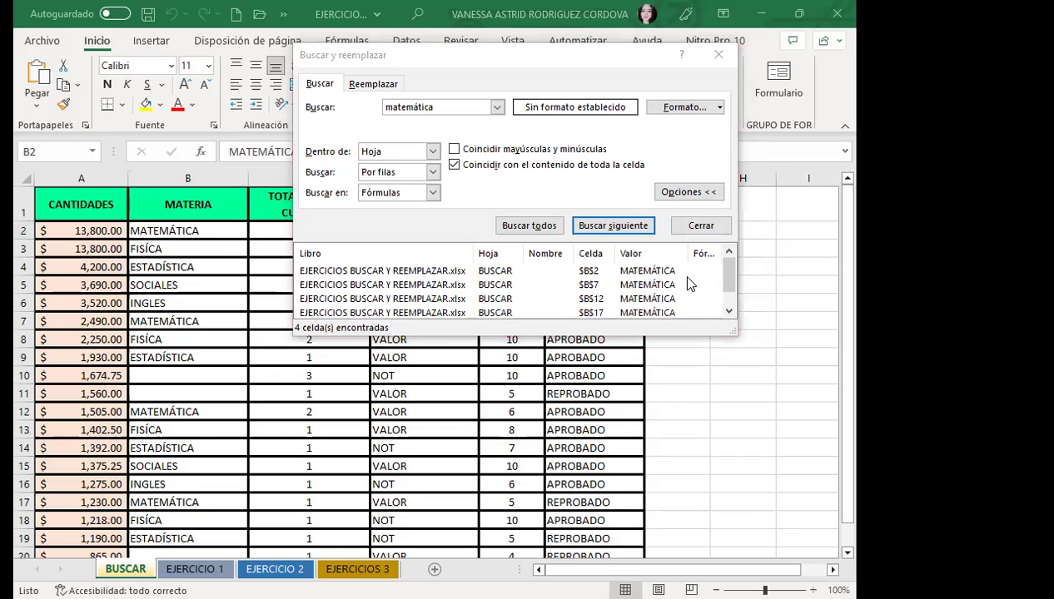
left_click(690, 284)
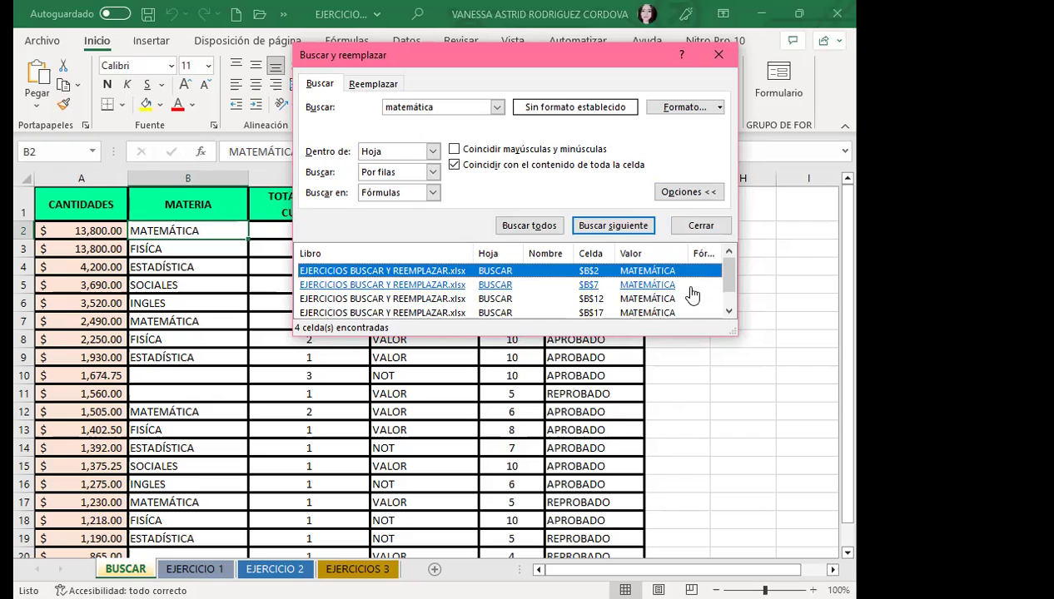
- Select all four MATEMÁTICA matches at once with Ctrl+A in the results list
key("shift+Down")
key("shift+Down")
key("shift+Down")
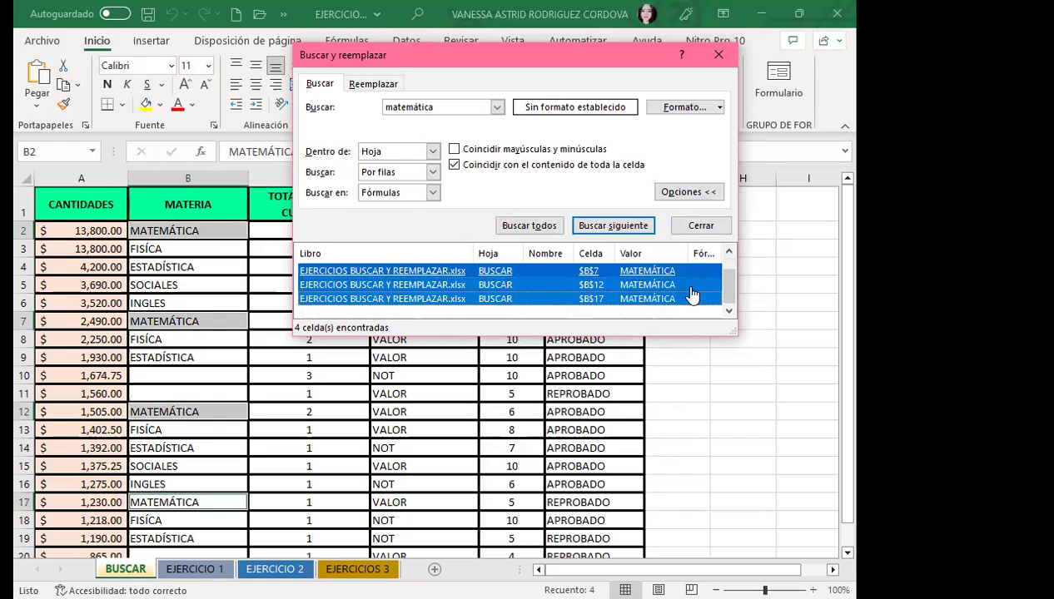
left_click(539, 309)
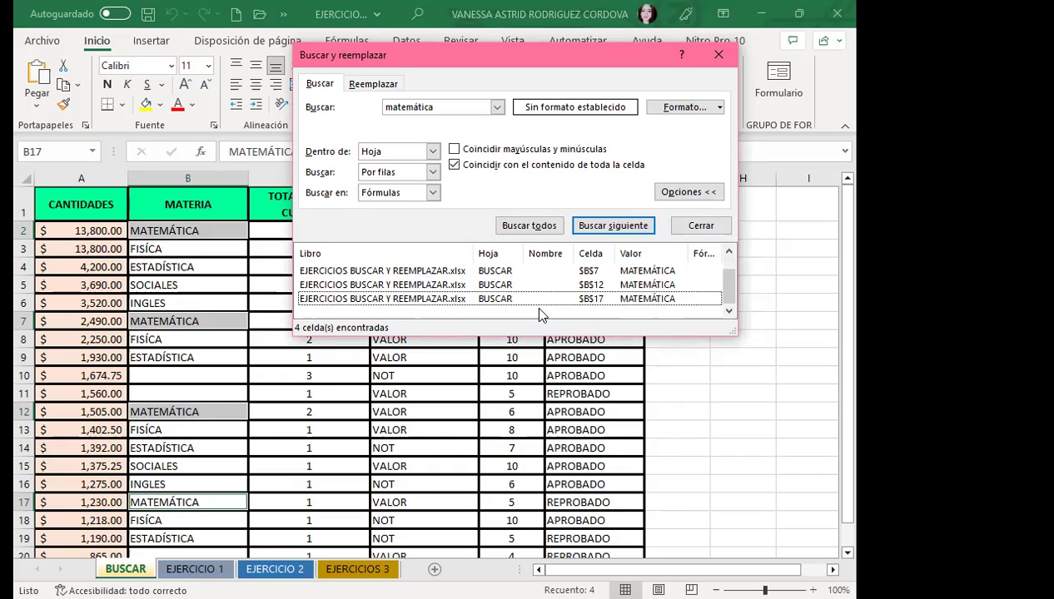
left_click(575, 299)
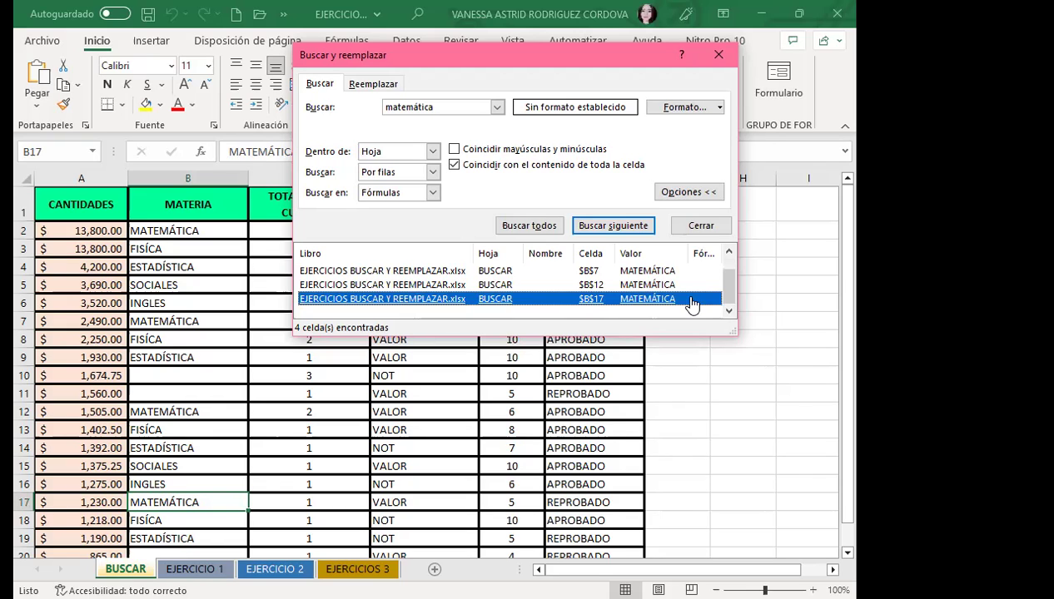
key("ctrl+a")
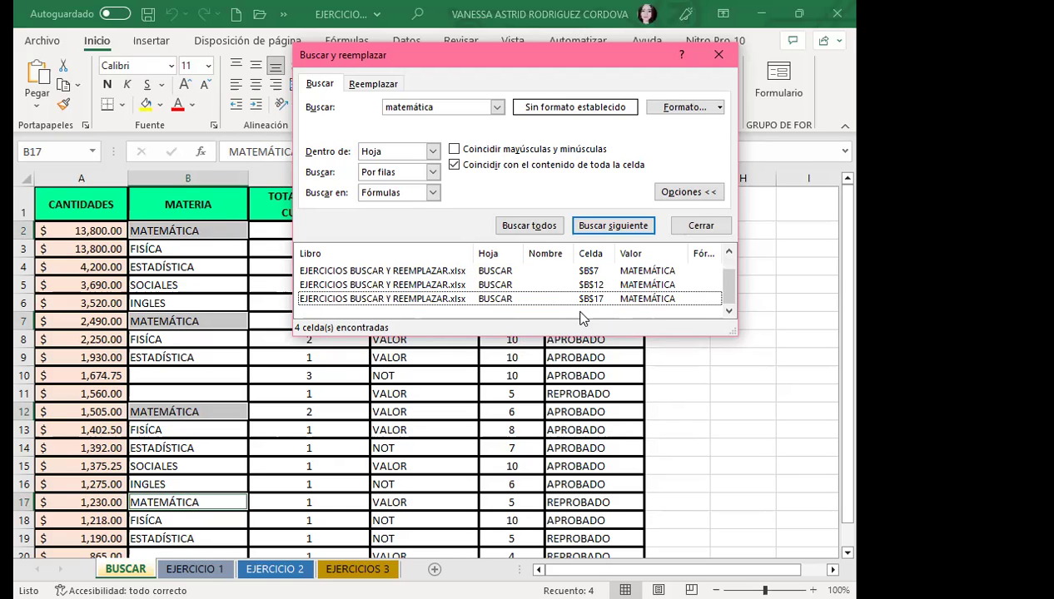
left_click(581, 305)
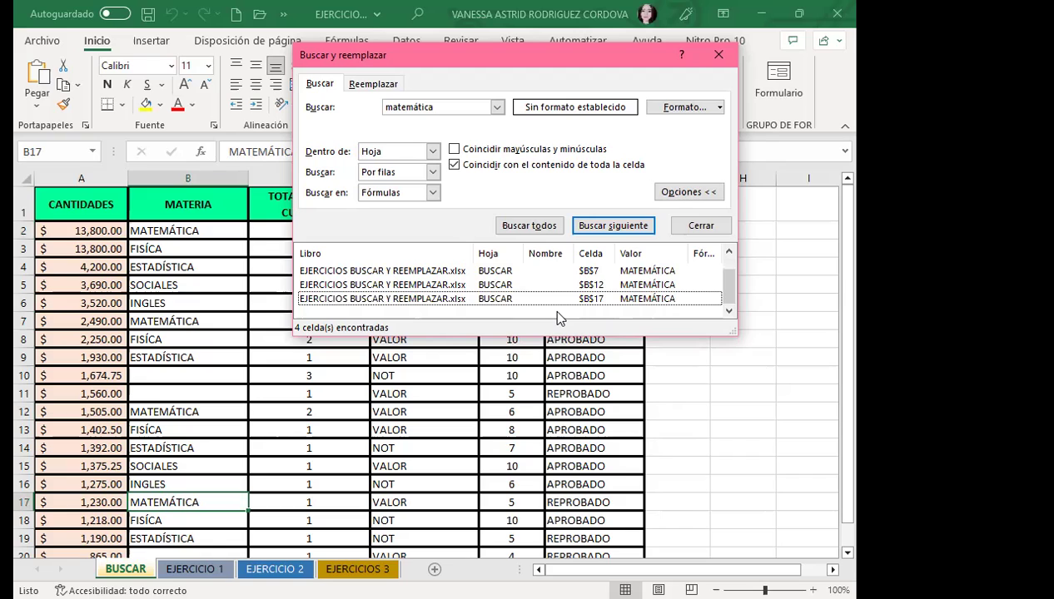
key("ctrl+a")
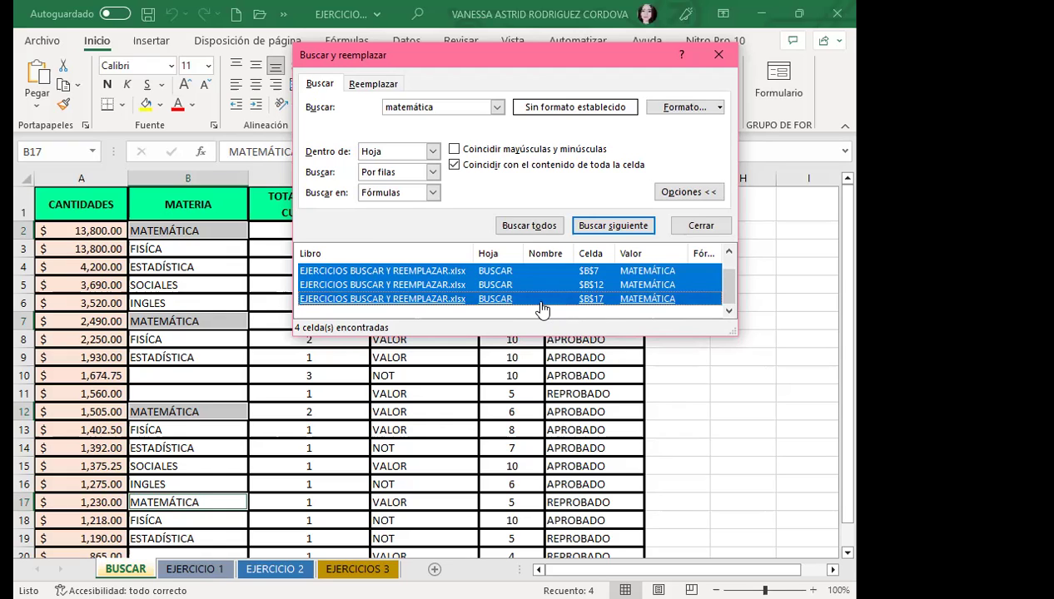
left_click(517, 300)
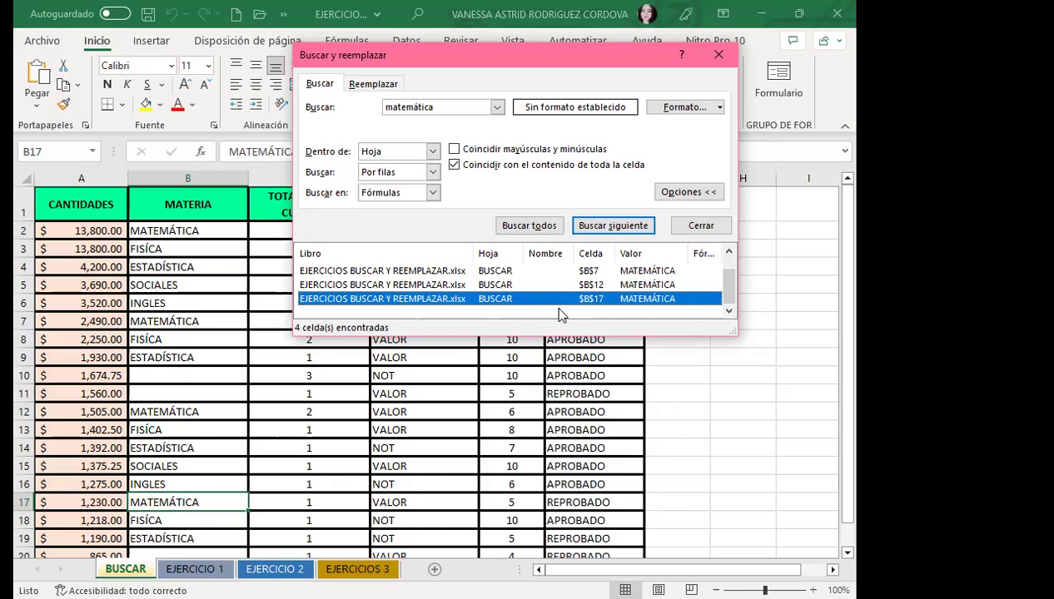
key("ctrl+a")
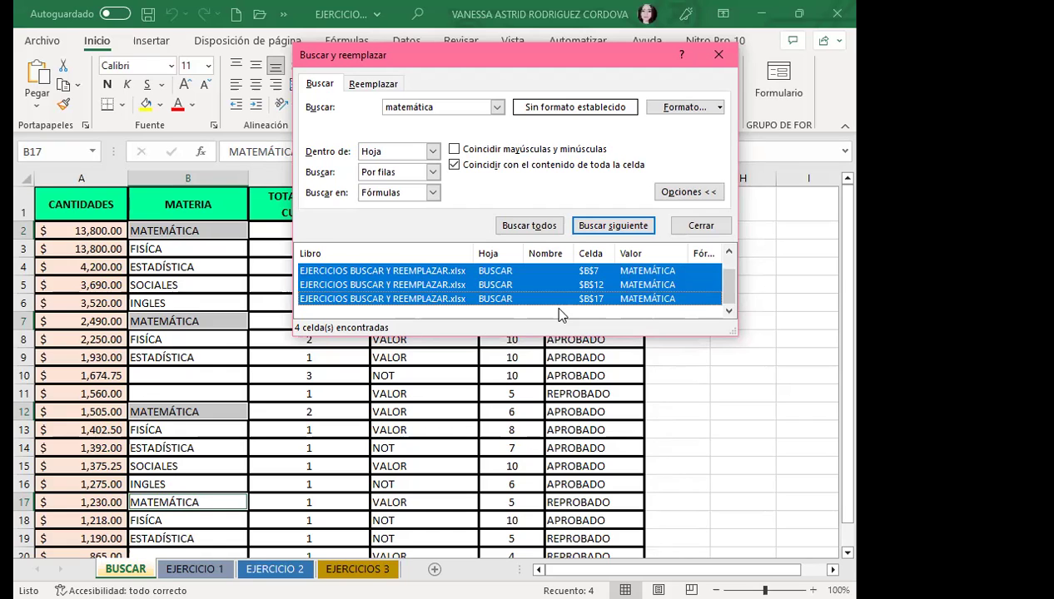
left_click(574, 317)
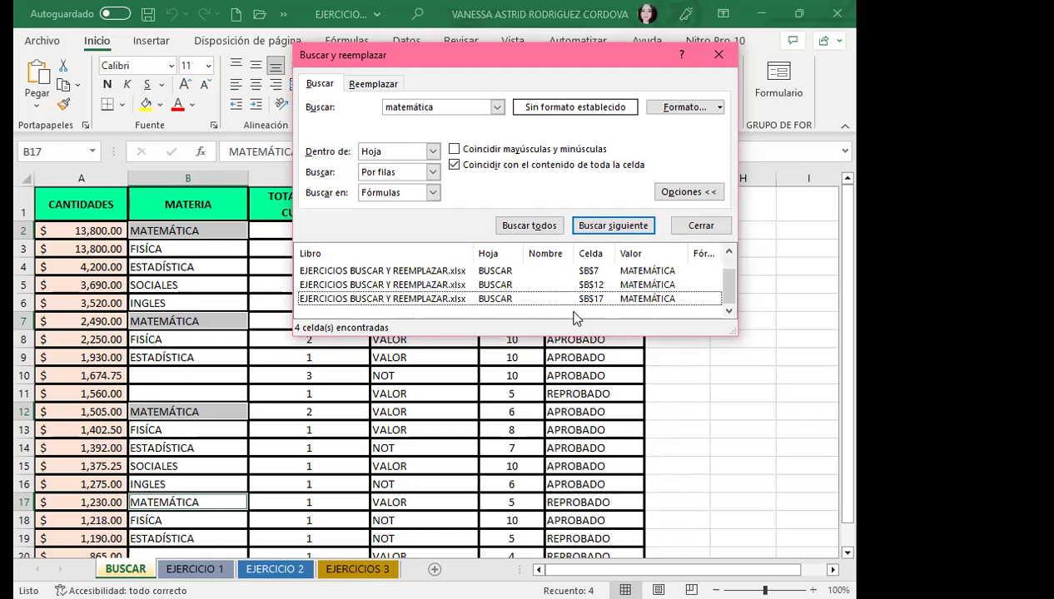
key("ctrl+a")
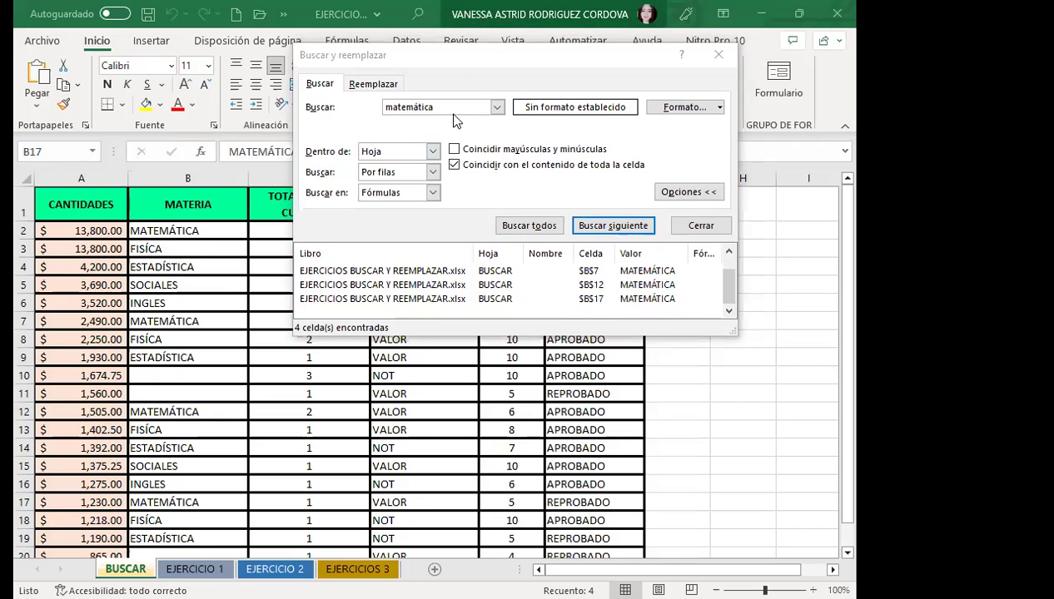
left_click(451, 50)
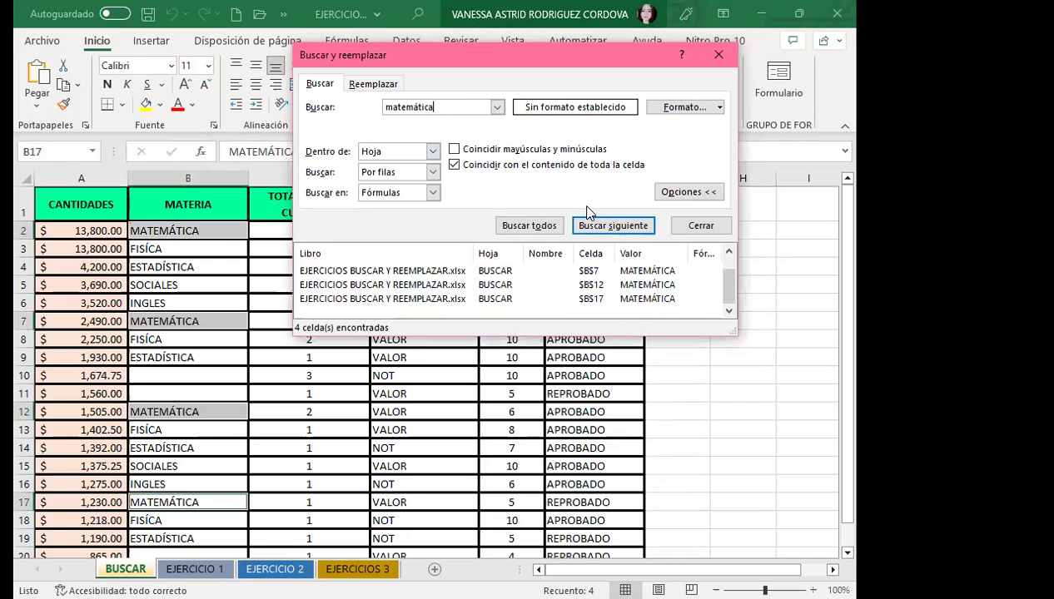
- Replace the search term with NOT and run Buscar todos, which finds nothing
left_click_drag(532, 54, 586, 283)
left_click_drag(543, 336, 366, 336)
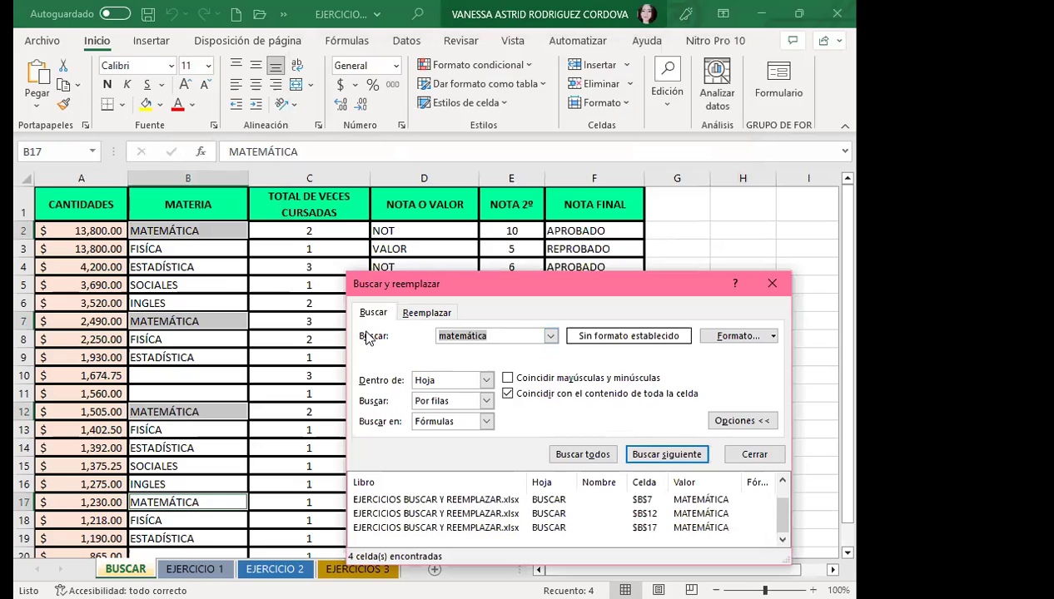
type("NOT")
left_click(574, 453)
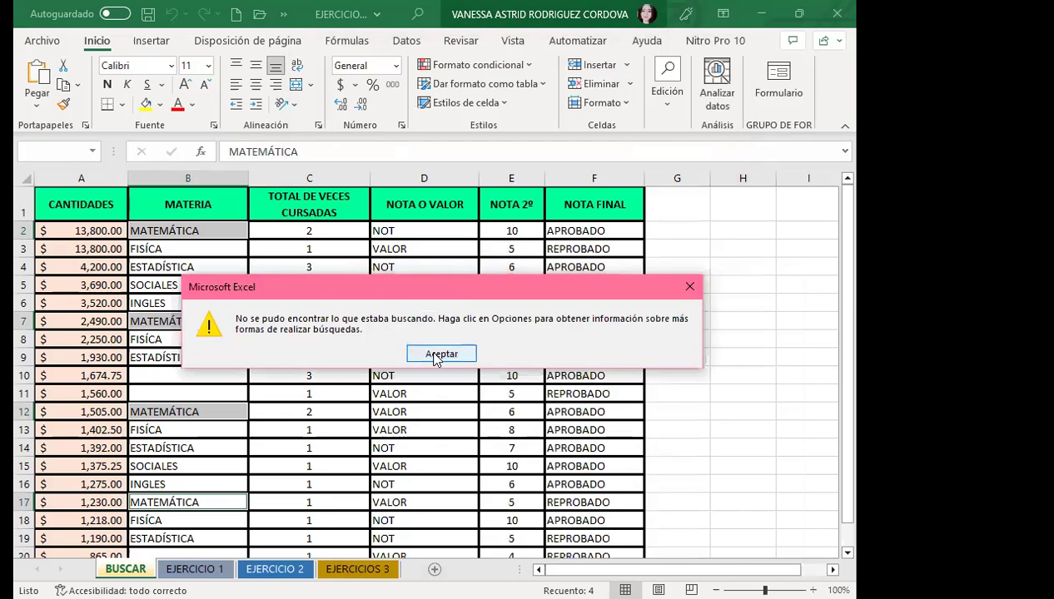
left_click(432, 354)
left_click(466, 338)
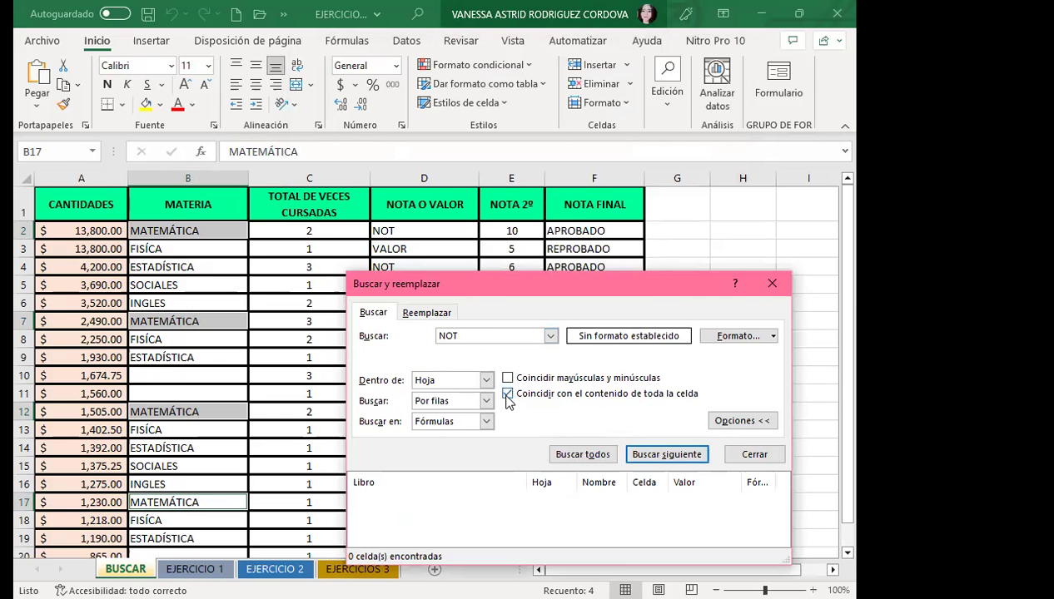
left_click(574, 458)
left_click(594, 457)
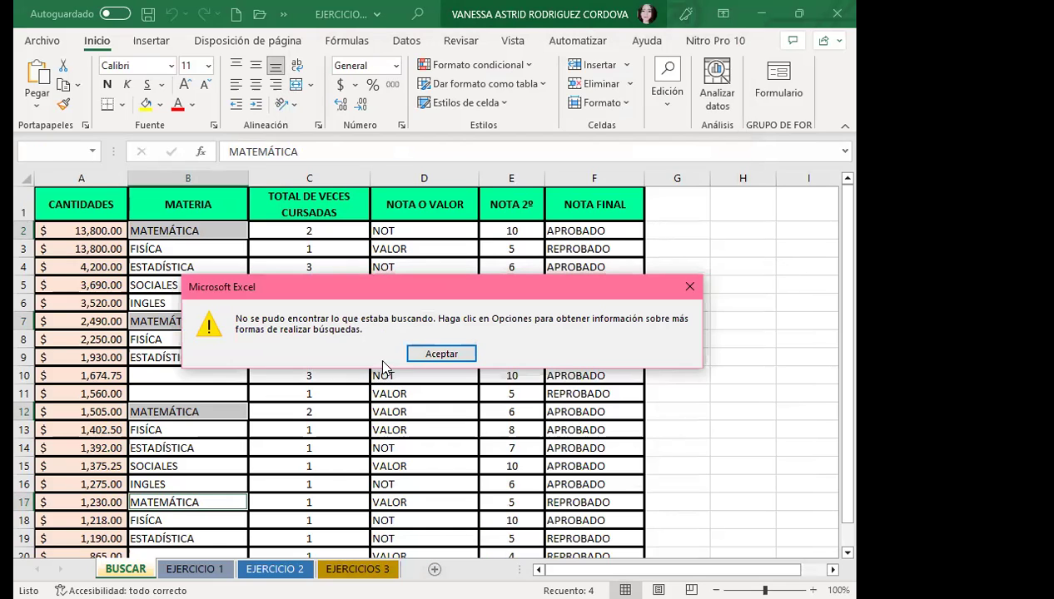
left_click(435, 356)
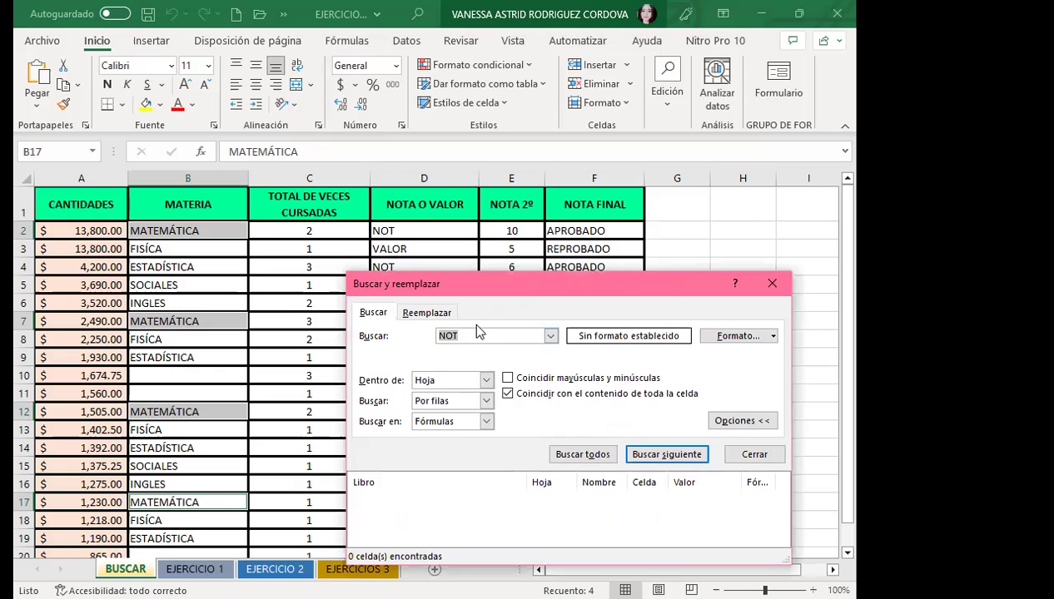
- Turn off Coincidir mayúsculas and whole-cell matching, then search for NOT again
key("BackSpace")
type("N")
left_click(507, 378)
left_click(580, 454)
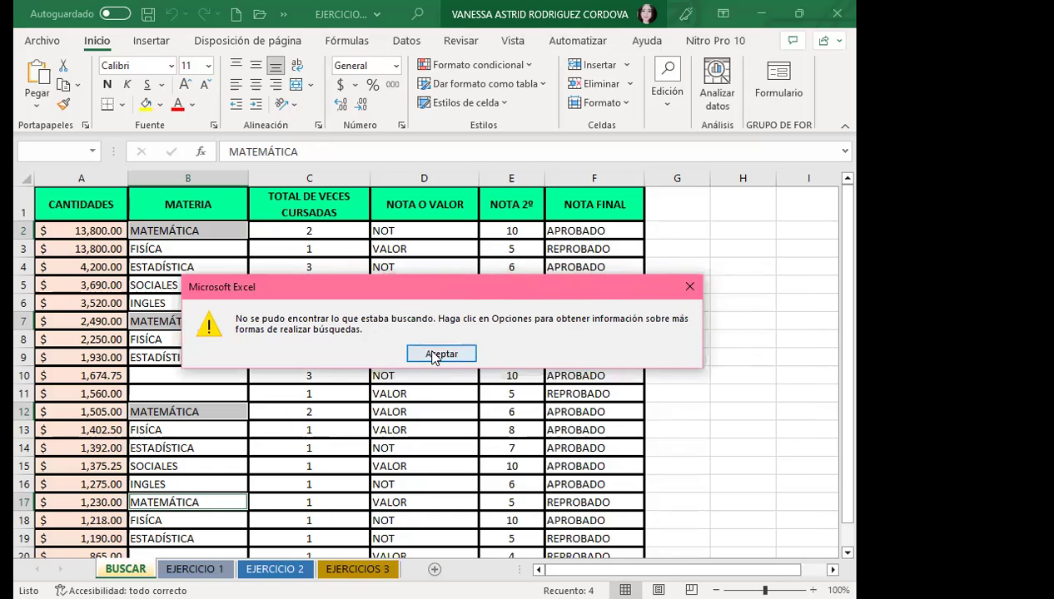
left_click(432, 358)
left_click(508, 378)
left_click(508, 394)
left_click(587, 455)
key("Return")
- Check cell D2's NOT text, then find all 11 cells containing NOT
left_click_drag(523, 286, 672, 227)
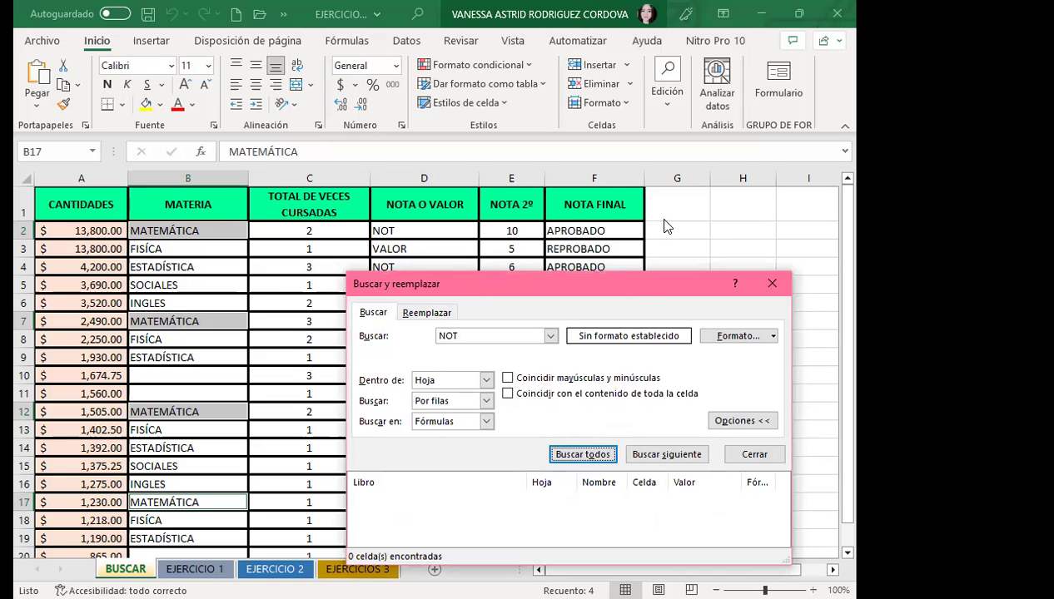
left_click(630, 278)
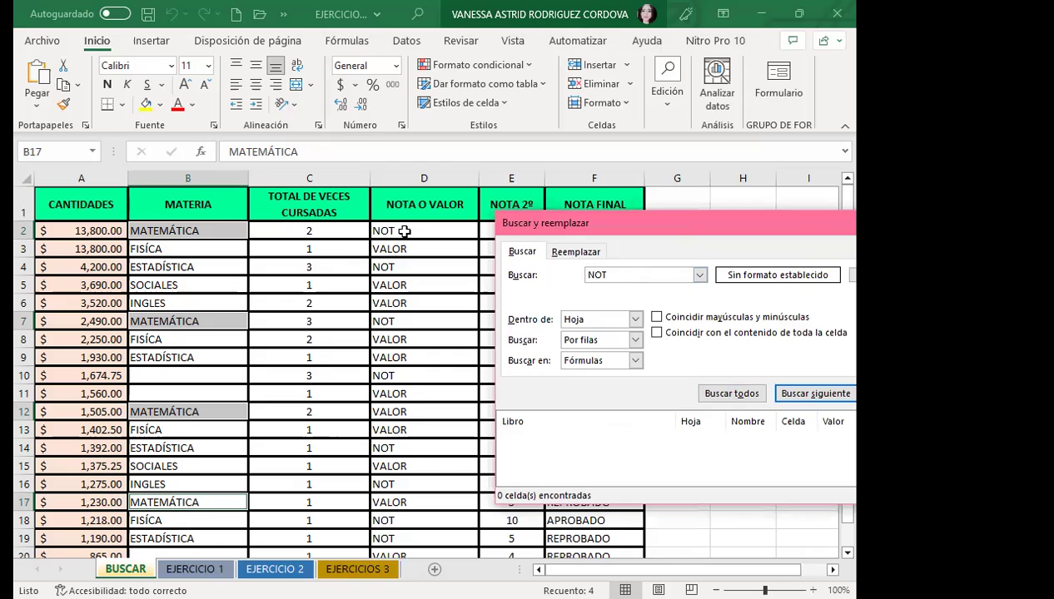
double_click(434, 226)
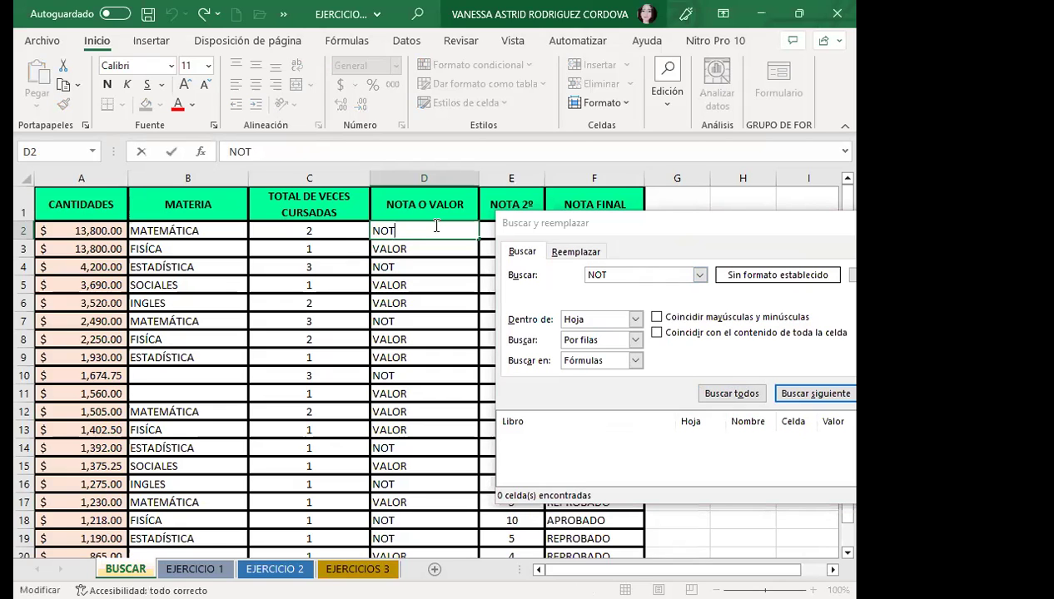
left_click_drag(417, 223, 317, 222)
left_click(585, 274)
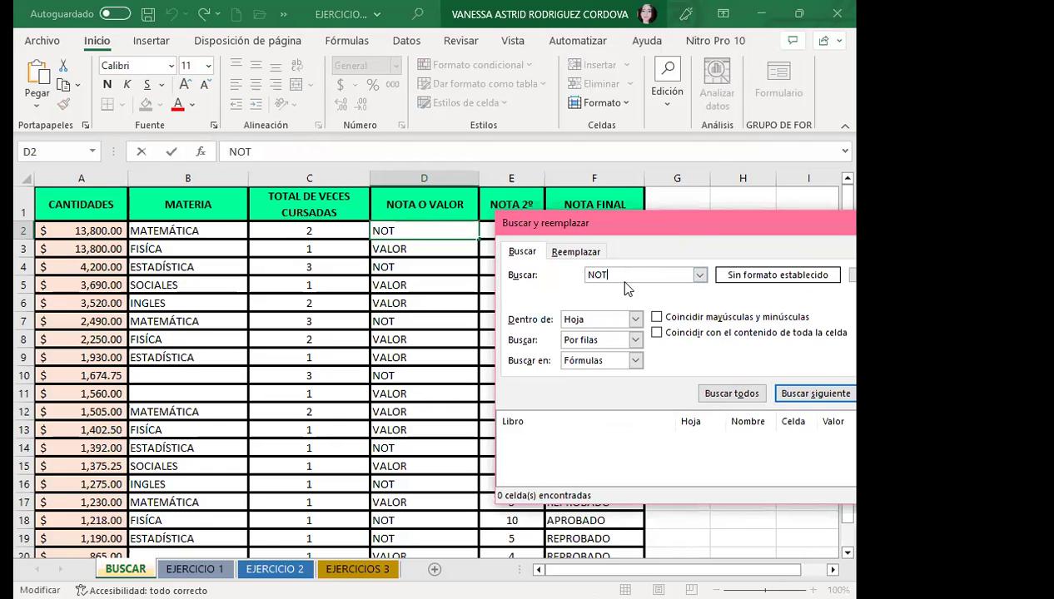
left_click(734, 396)
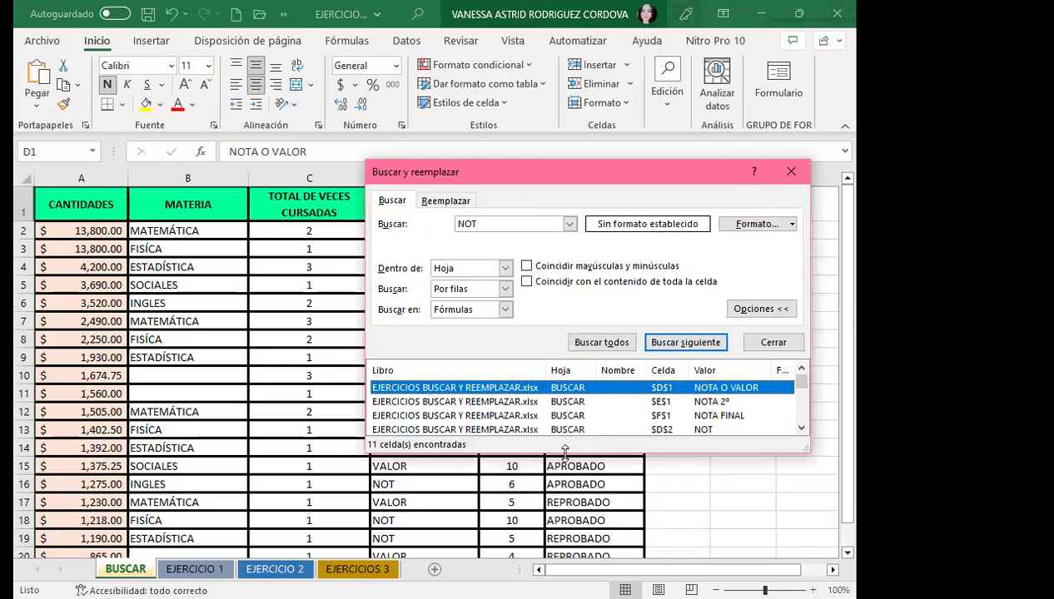
- Enlarge the results list, retype NOT as the search term, and scroll the matches
left_click_drag(565, 452, 565, 533)
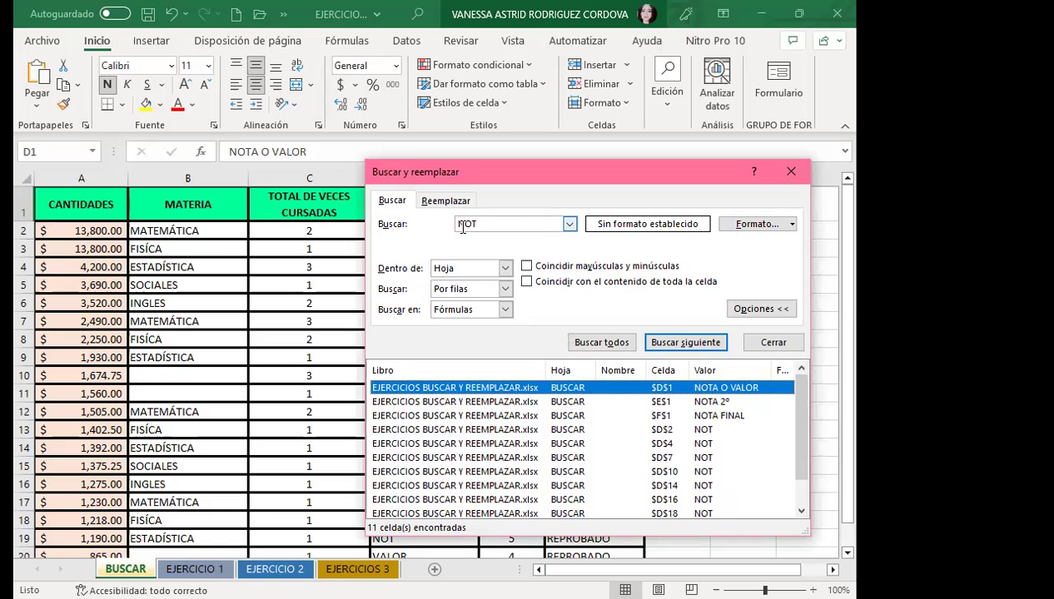
double_click(459, 225)
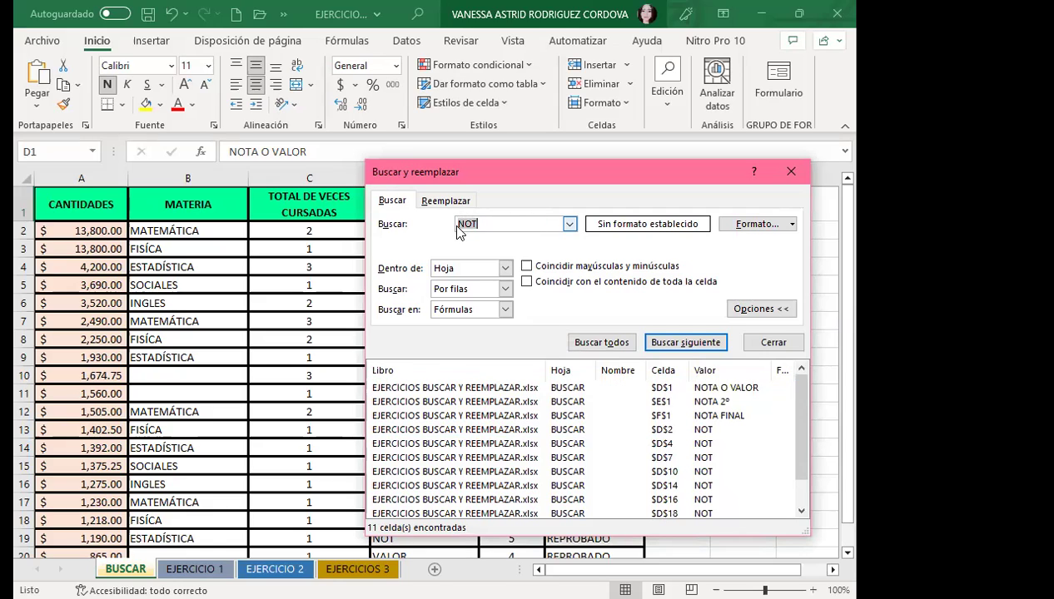
key("BackSpace")
type("NOT")
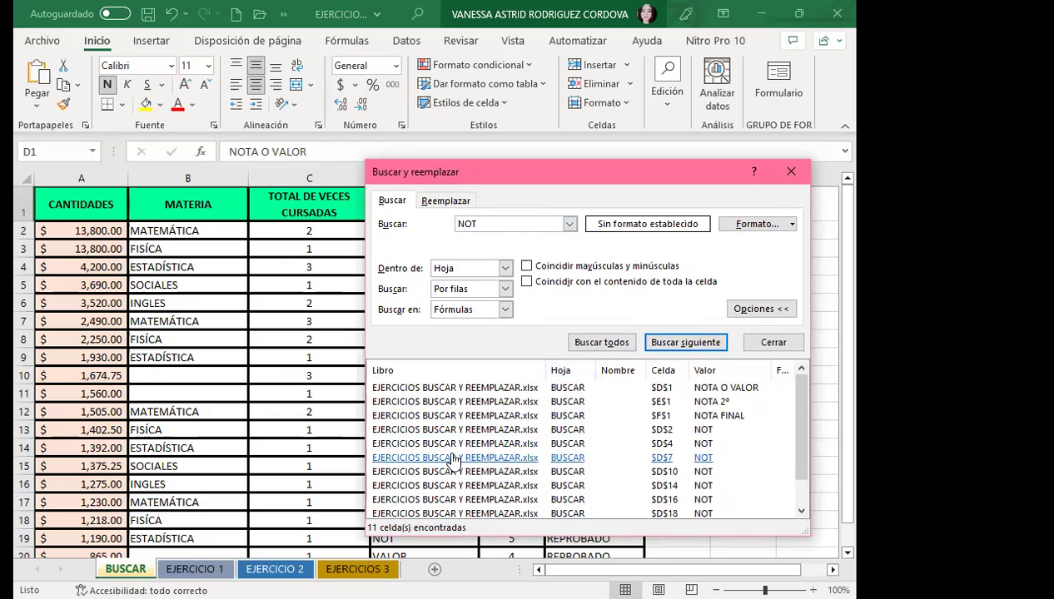
mouse_move(798, 431)
left_mouse_down()
mouse_move(796, 476)
mouse_move(791, 396)
left_mouse_up()
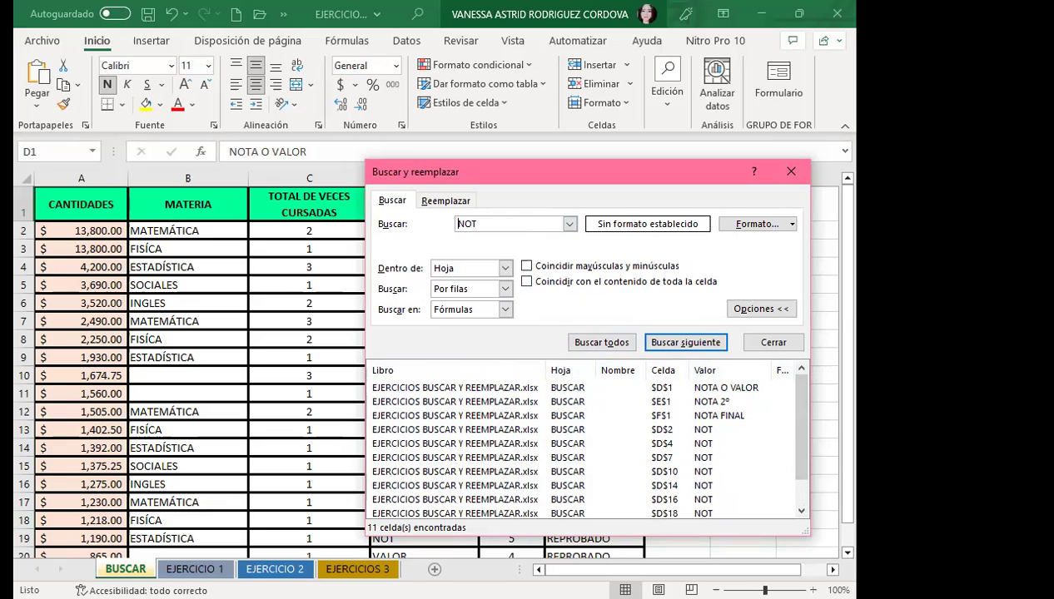
scroll(637, 460, "down", 1)
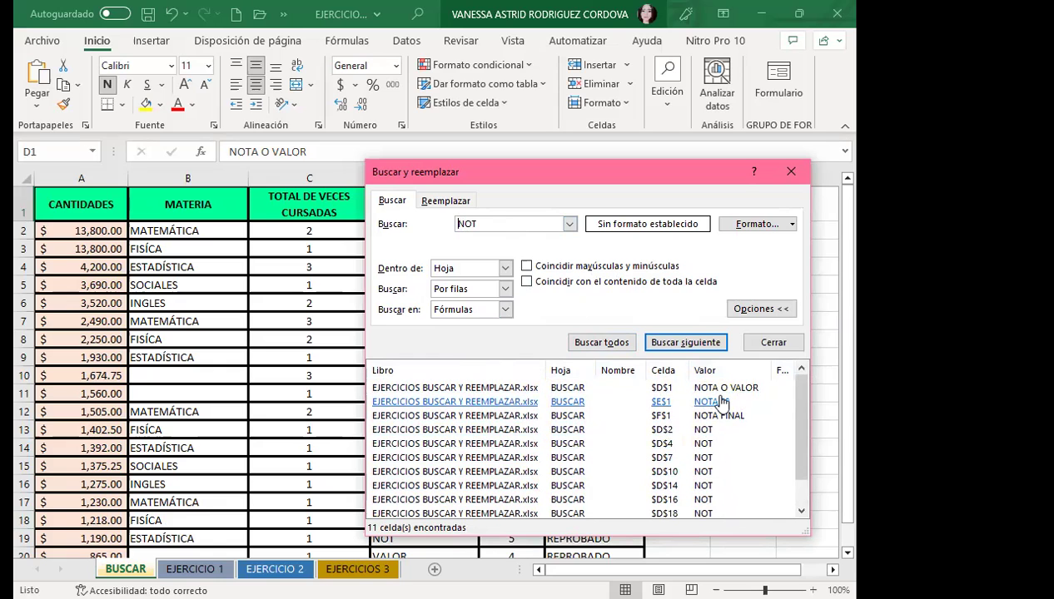
- Find all with whole-cell matching on to list the 8 NOT cells in column D
left_click(526, 283)
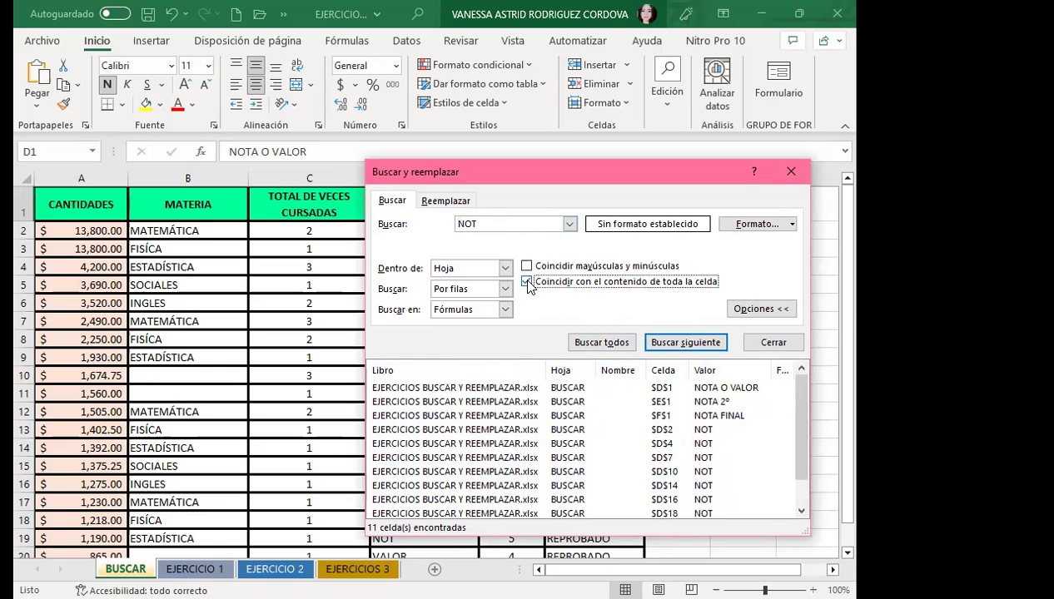
left_click(601, 342)
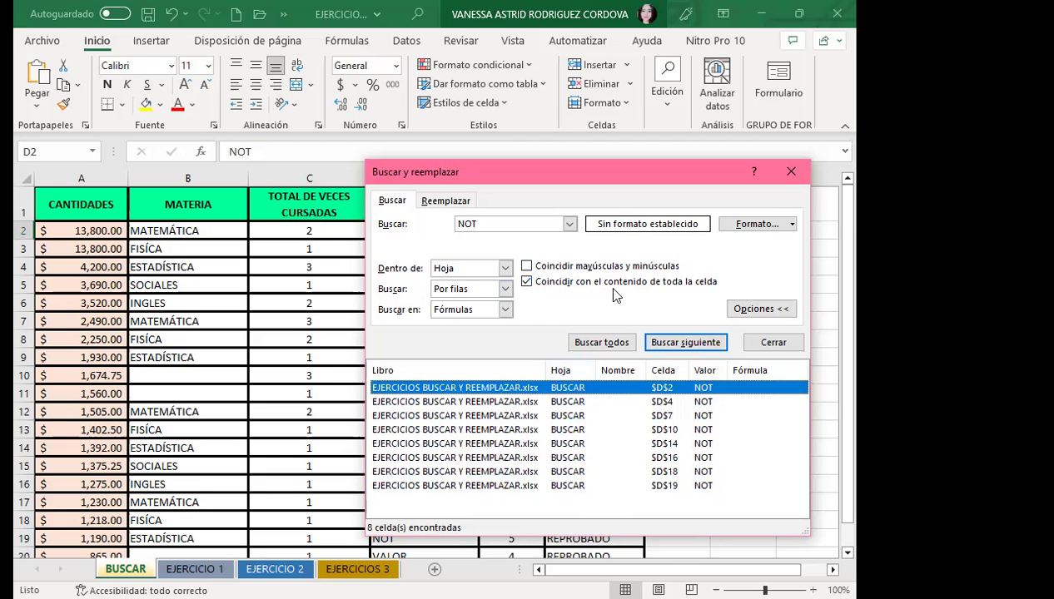
left_click(416, 380)
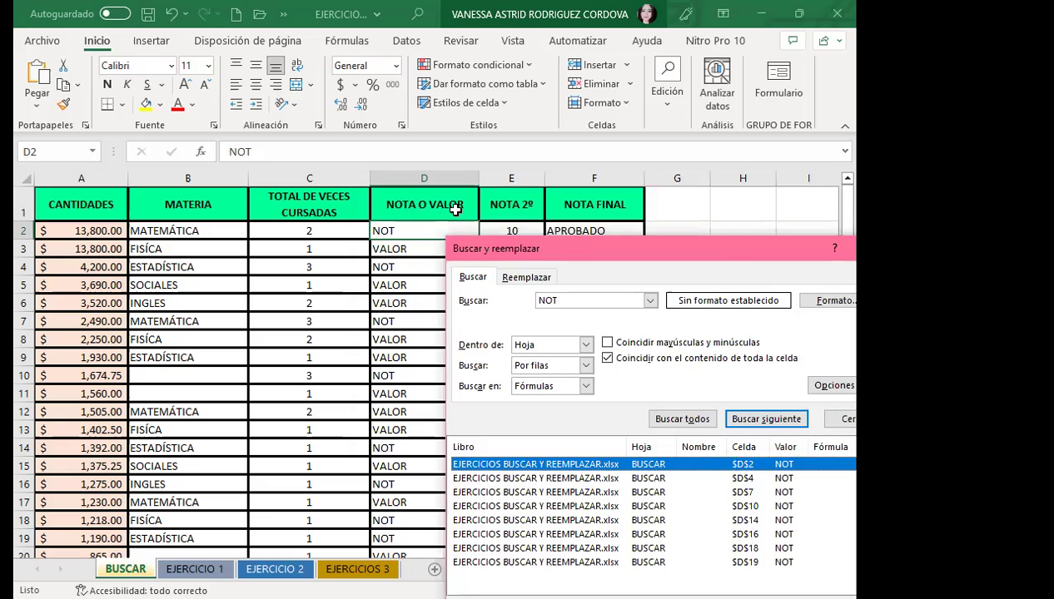
left_click_drag(684, 257, 594, 162)
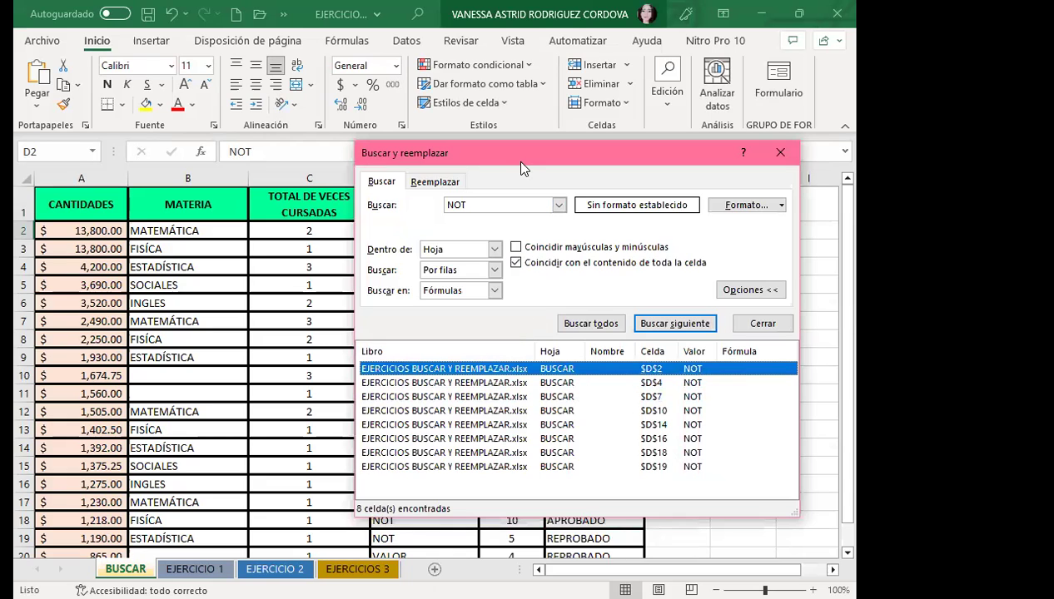
left_click_drag(516, 155, 503, 257)
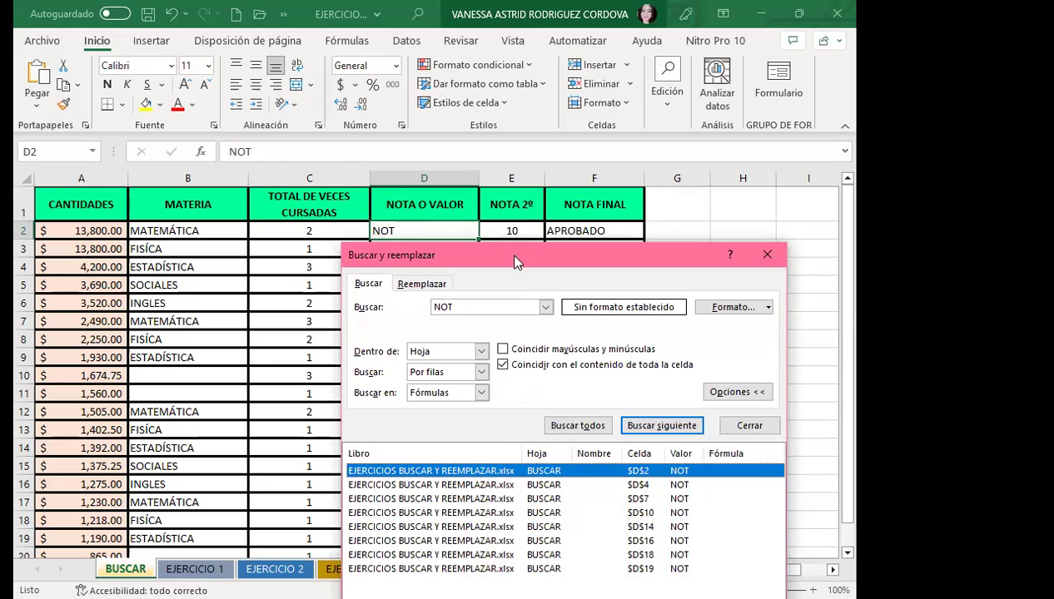
mouse_move(530, 268)
left_mouse_down()
mouse_move(524, 180)
mouse_move(513, 263)
mouse_move(596, 161)
left_mouse_up()
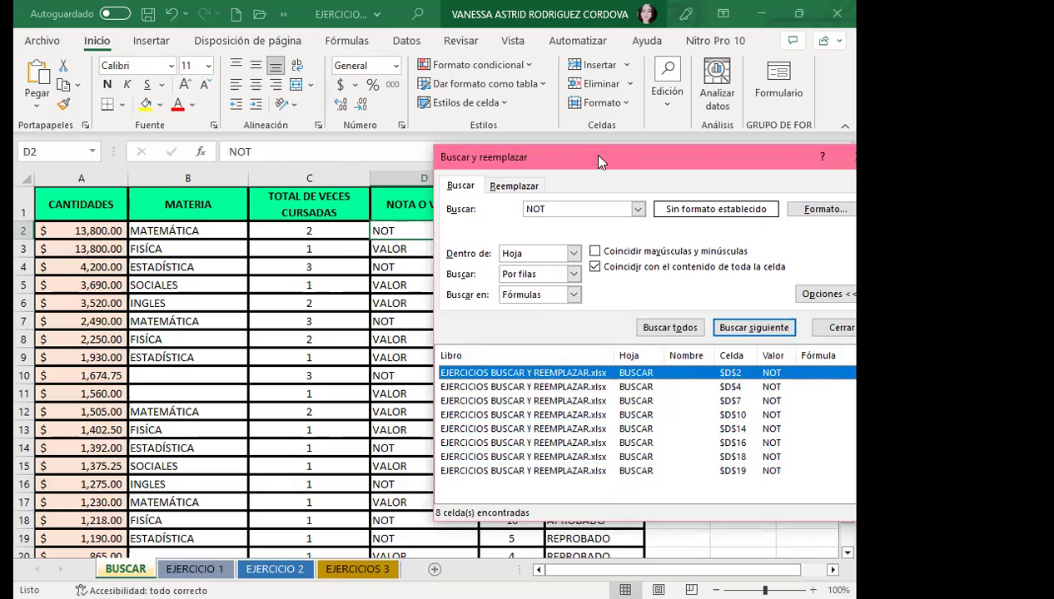
left_click_drag(591, 147, 591, 136)
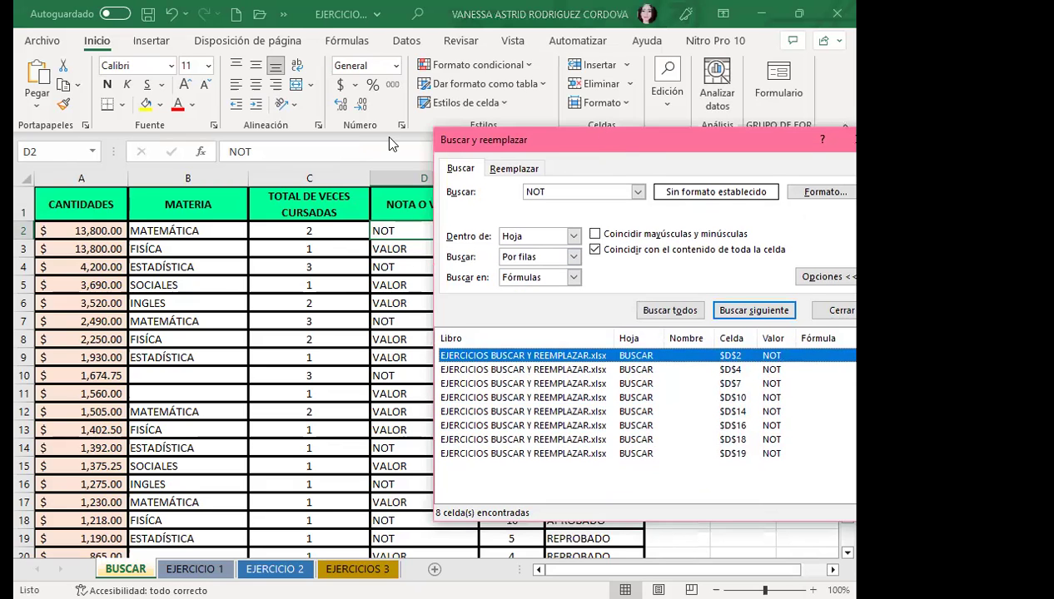
left_click_drag(515, 145, 281, 147)
- Replace all 8 NOT cells with NOTA, confirm, and close the dialog
left_click(277, 176)
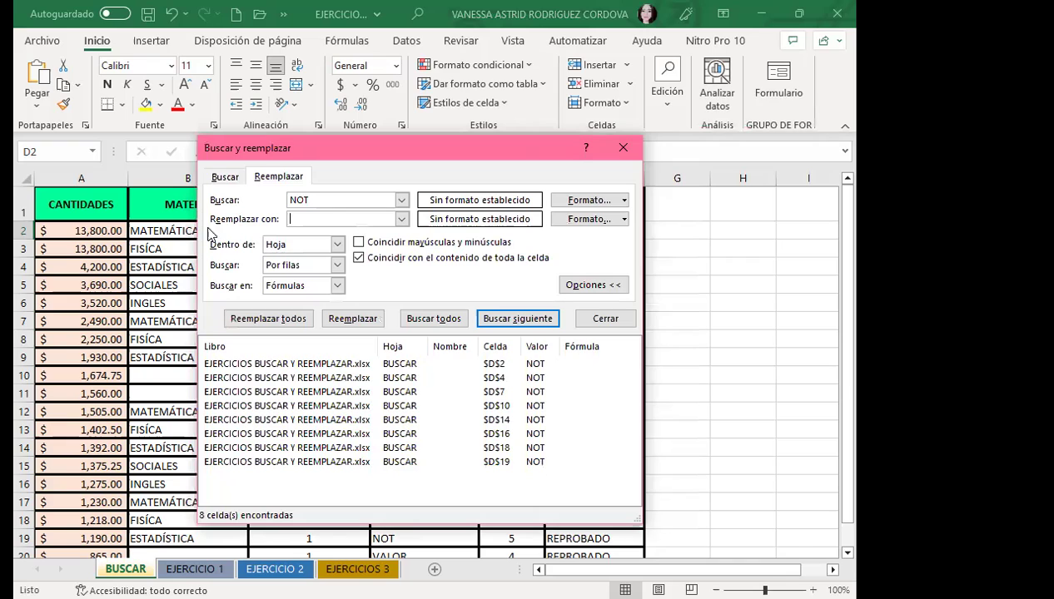
left_click(223, 177)
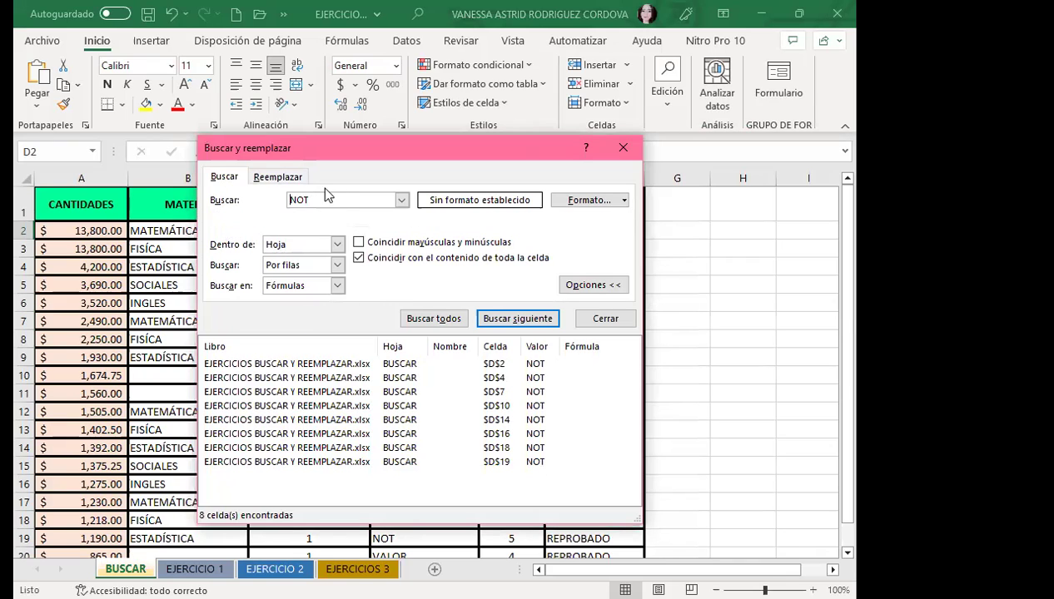
left_click(266, 177)
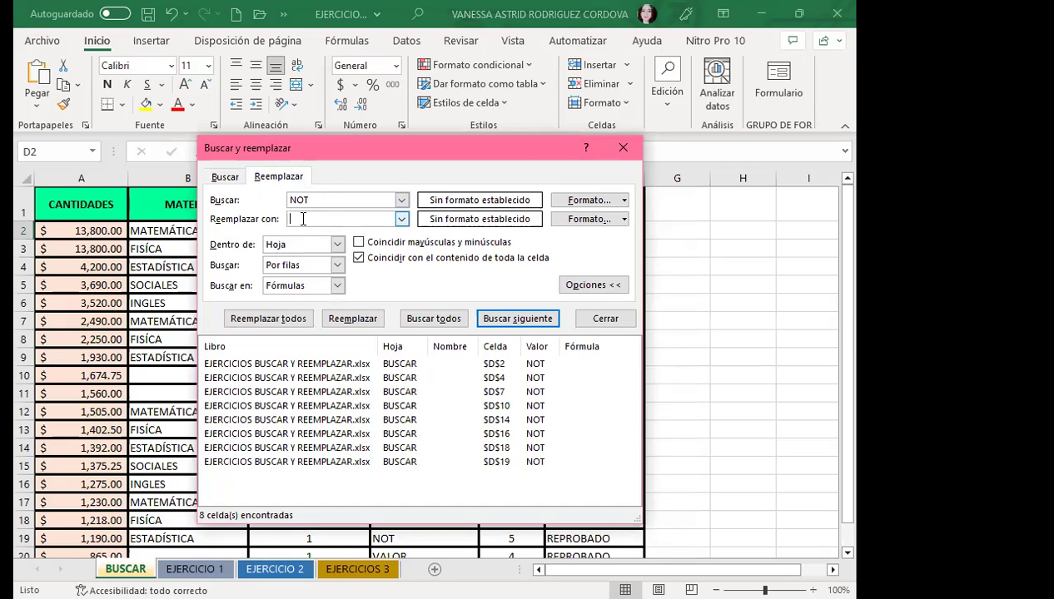
left_click(303, 219)
type("NOTA")
left_click(267, 321)
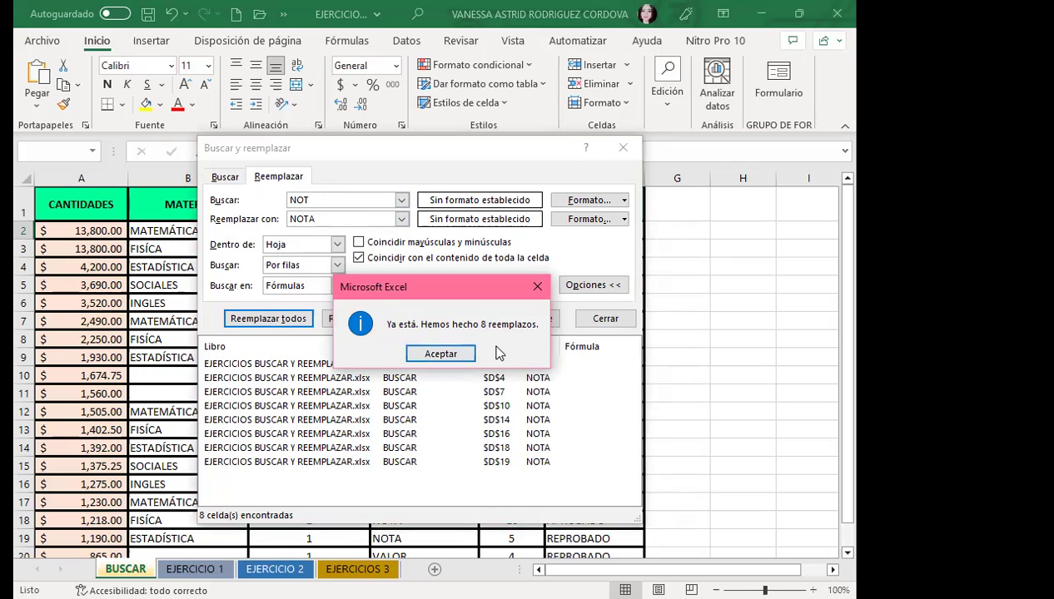
left_click(430, 356)
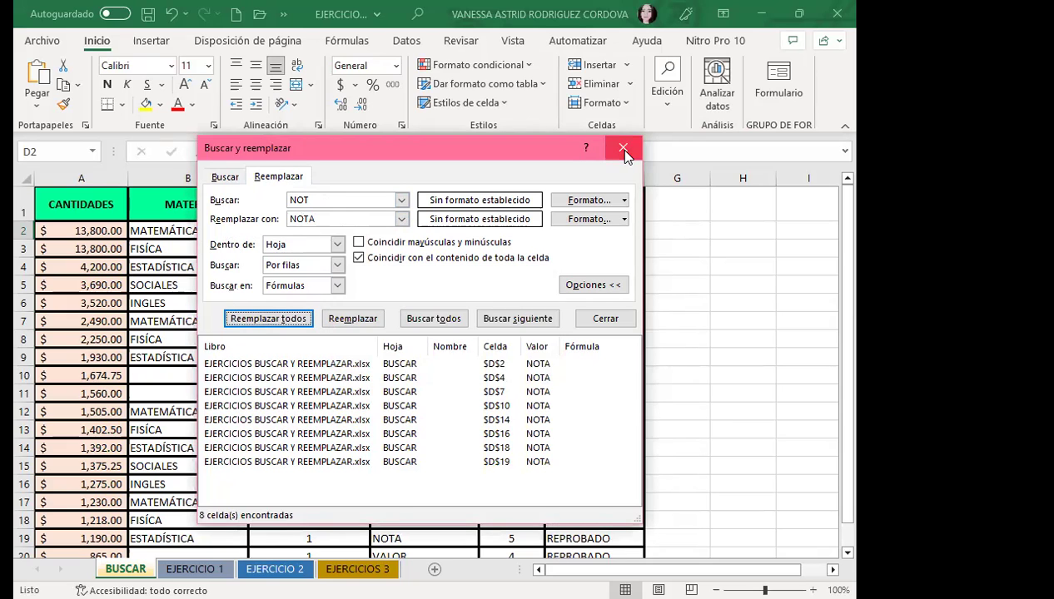
left_click(623, 150)
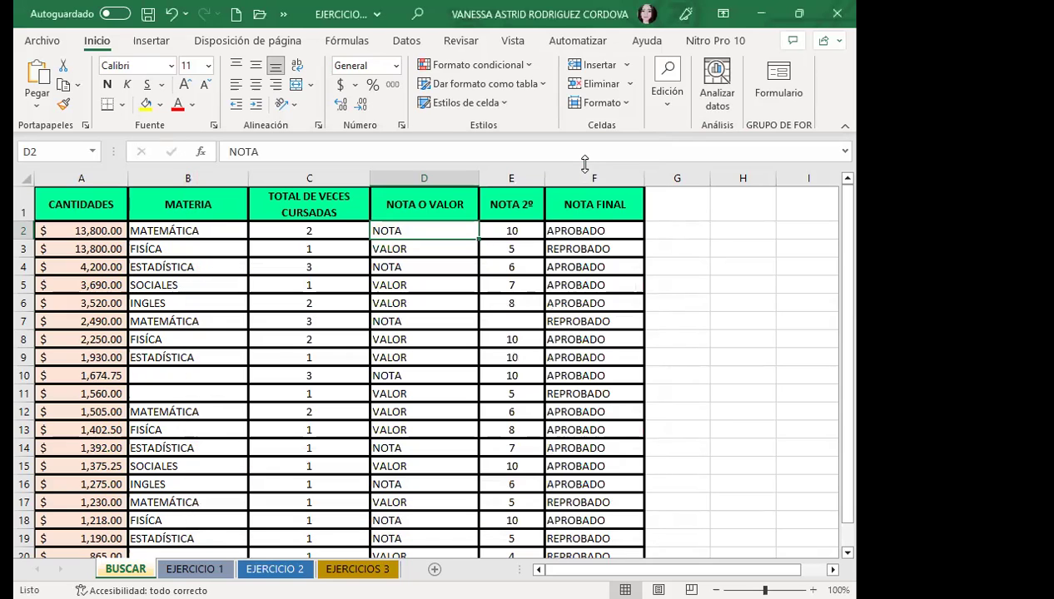
- Check cells D4, D7, D10, D13 and D15 for their new values
left_click(422, 266)
left_click(424, 321)
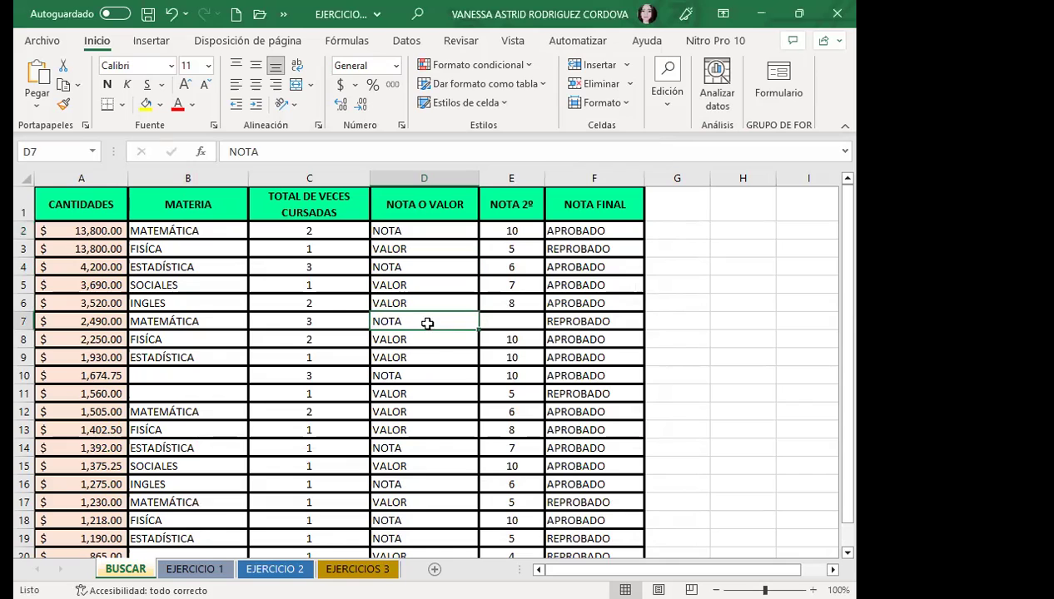
left_click(423, 376)
left_click(423, 429)
left_click(421, 465)
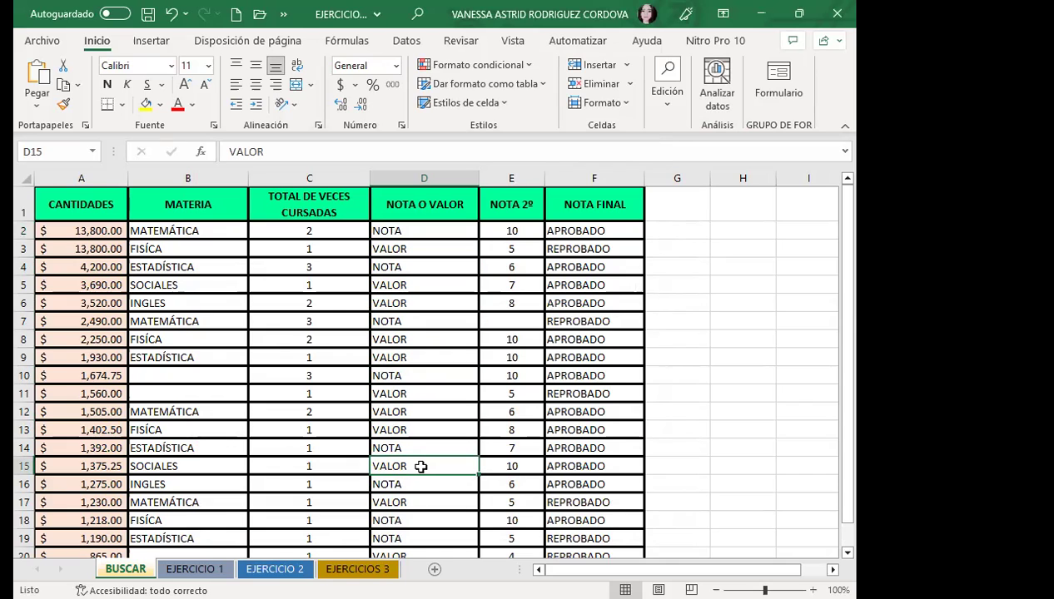
- Reopen Buscar y reemplazar with Ctrl+B on its Reemplazar tab
key("ctrl+b")
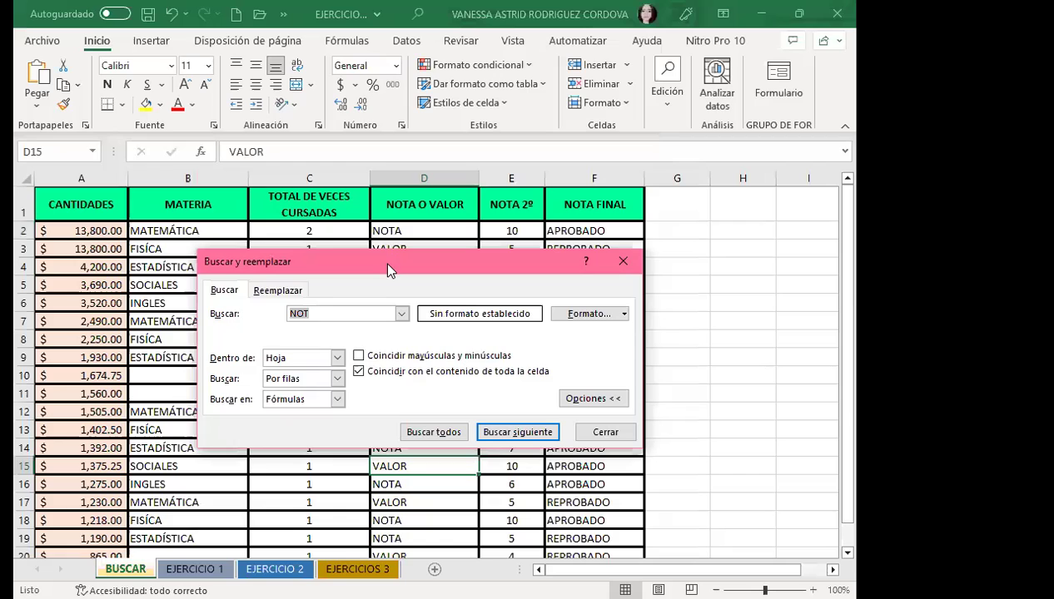
left_click_drag(387, 264, 558, 226)
left_click(445, 252)
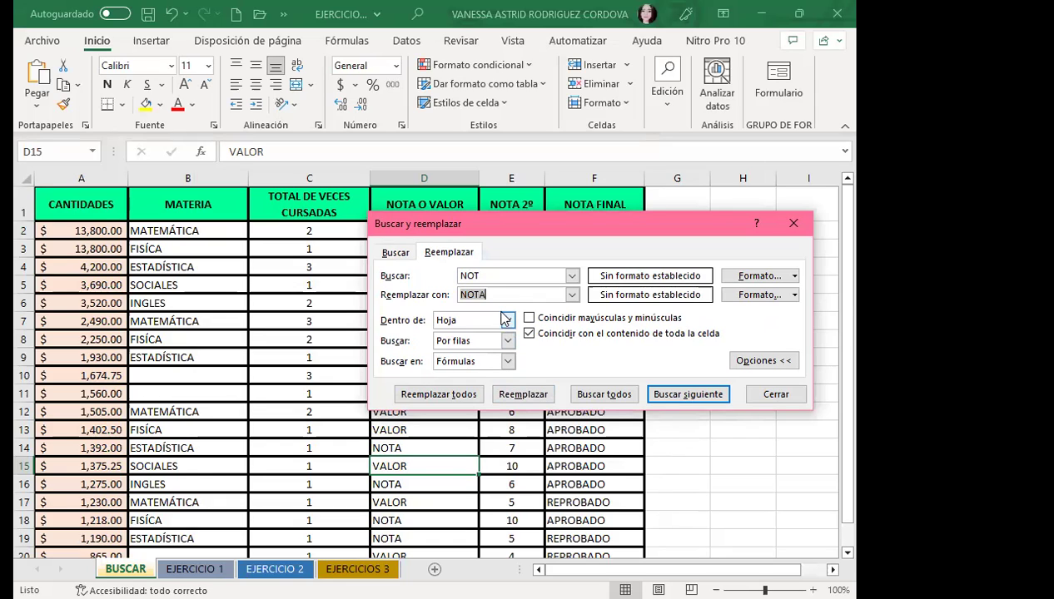
- Delete the old search term NOT from the Buscar box and close the dialog
left_click(395, 253)
double_click(509, 280)
key("BackSpace")
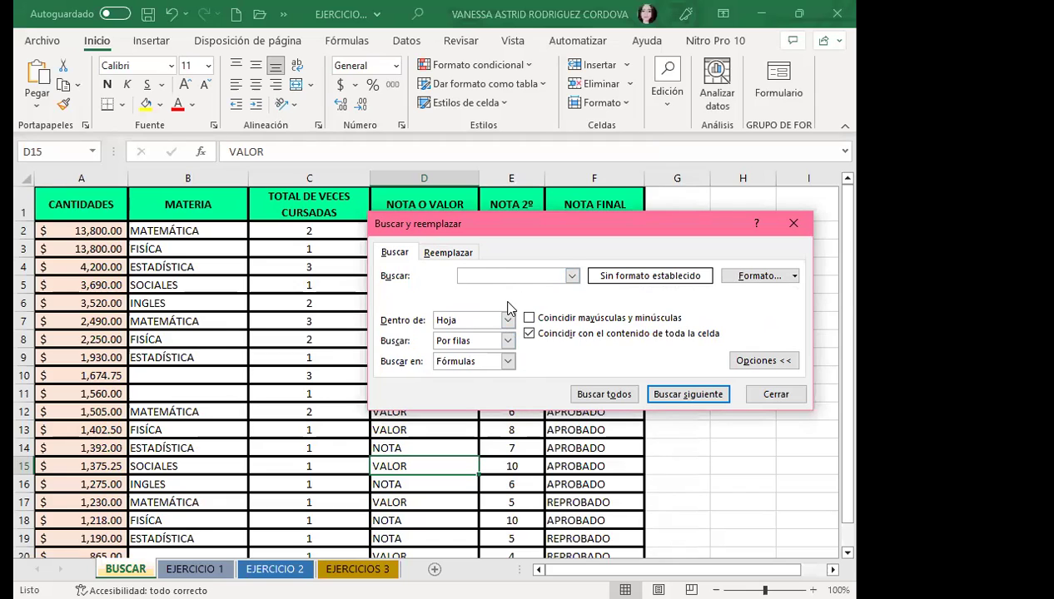
left_click(447, 252)
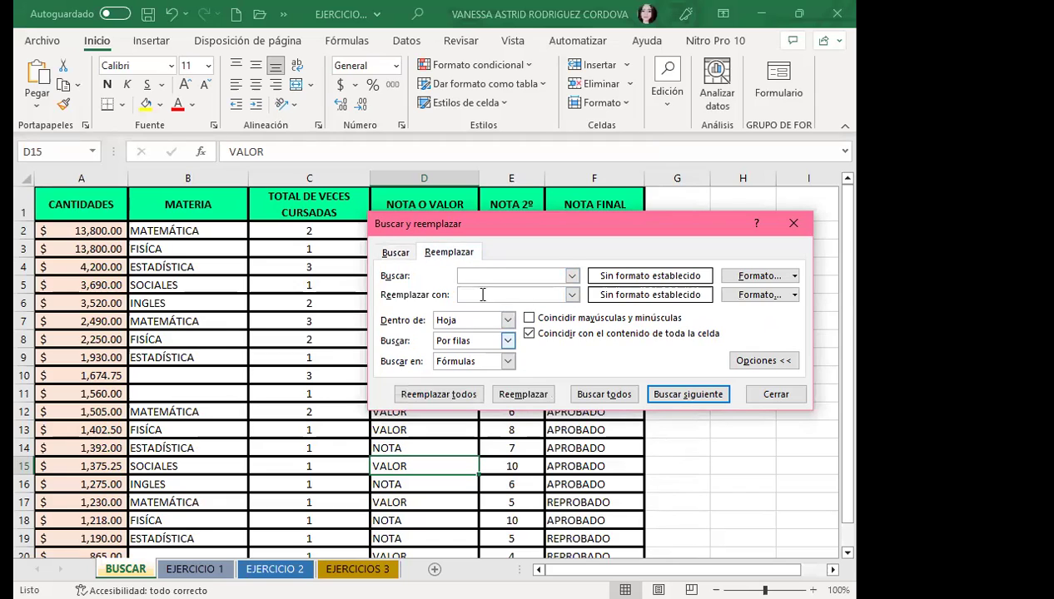
left_click(396, 254)
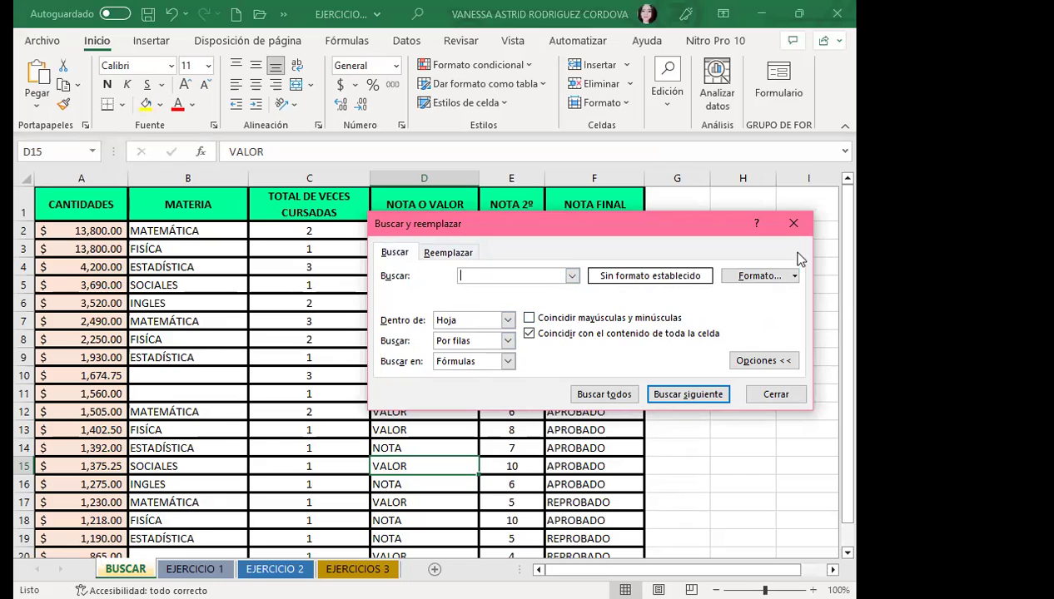
left_click(773, 397)
- Reopen Find and Replace with Ctrl+B, confirm both boxes are empty, and close it
key("ctrl+b")
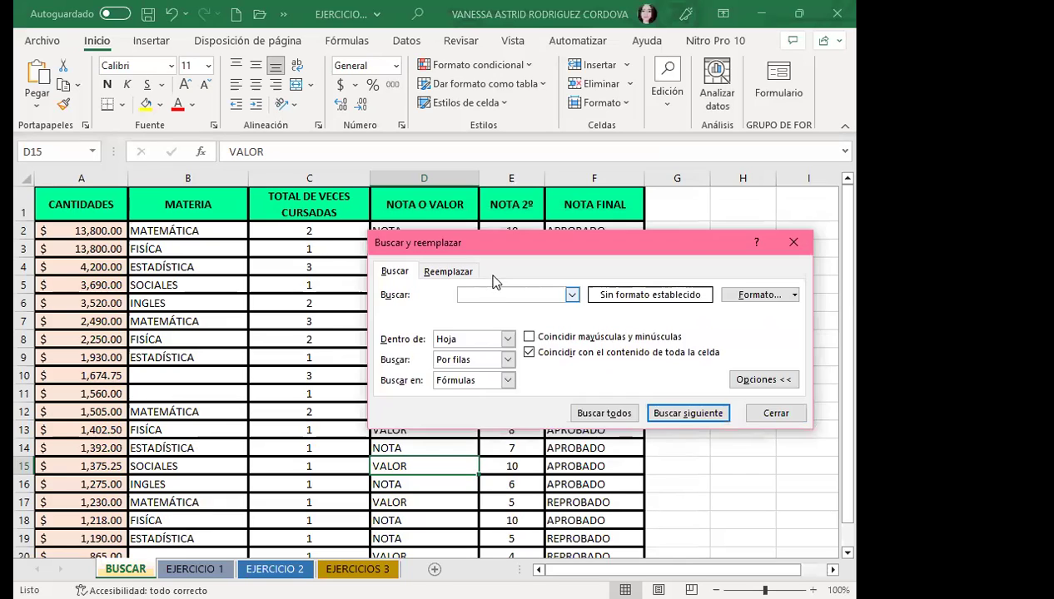
left_click(466, 273)
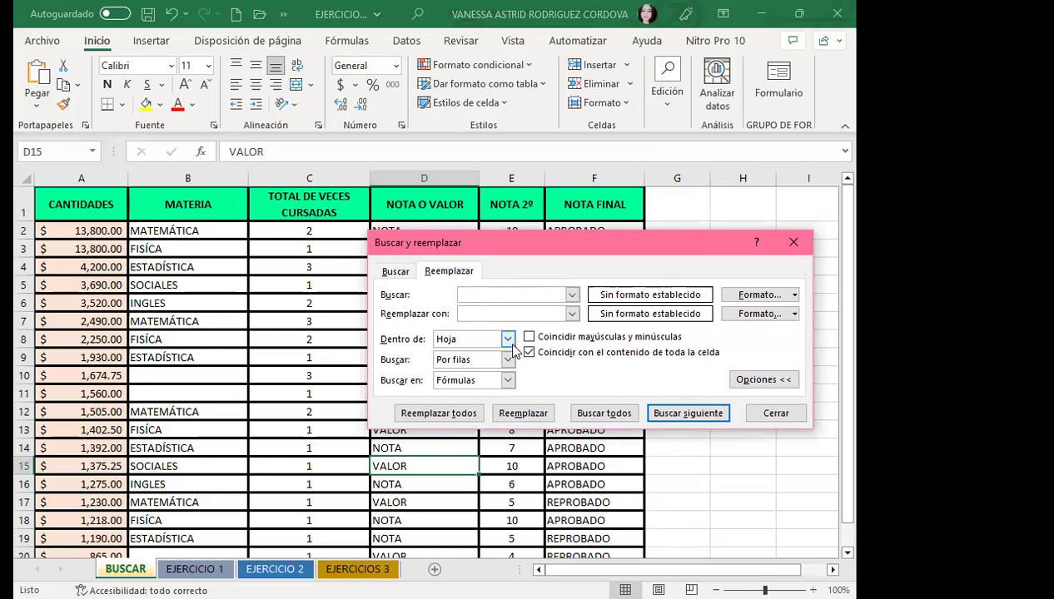
left_click(467, 312)
left_click(468, 294)
left_click(470, 294)
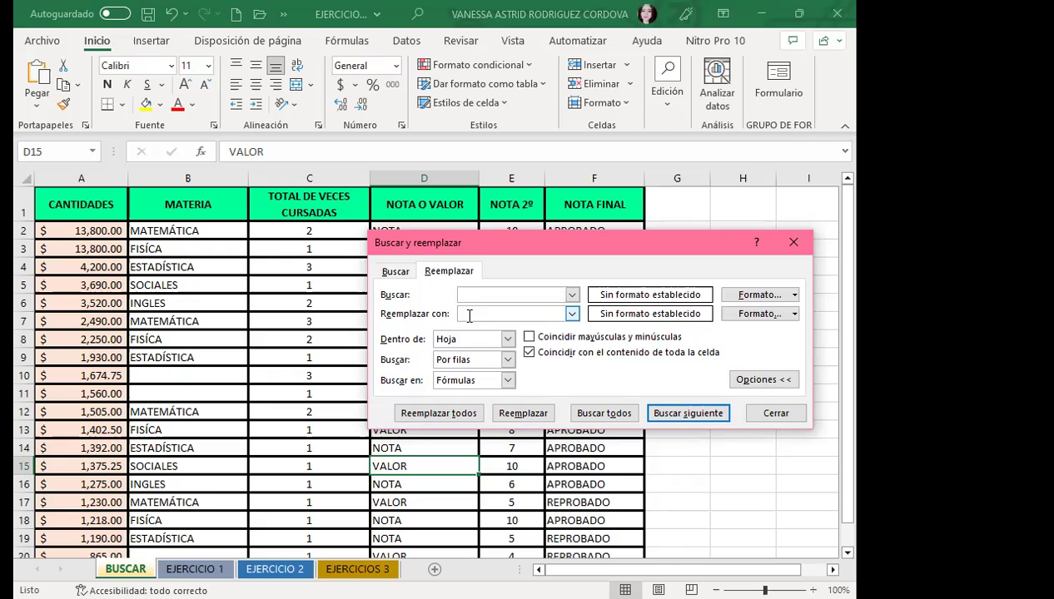
left_click(395, 271)
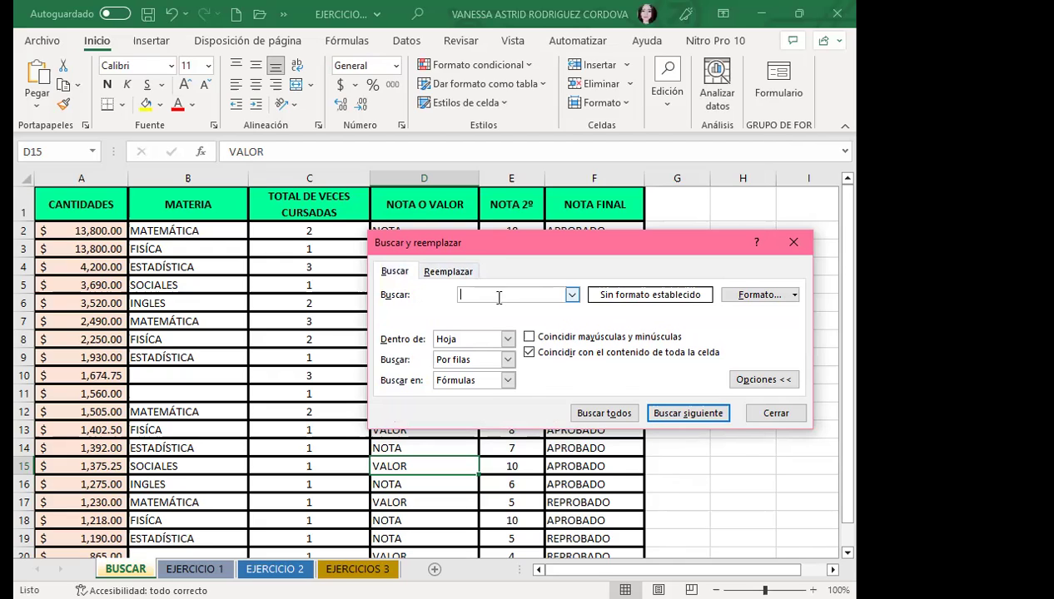
left_click(787, 416)
- Reopen Find and Replace with Ctrl+L on the Reemplazar view and move it up-left
key("ctrl+l")
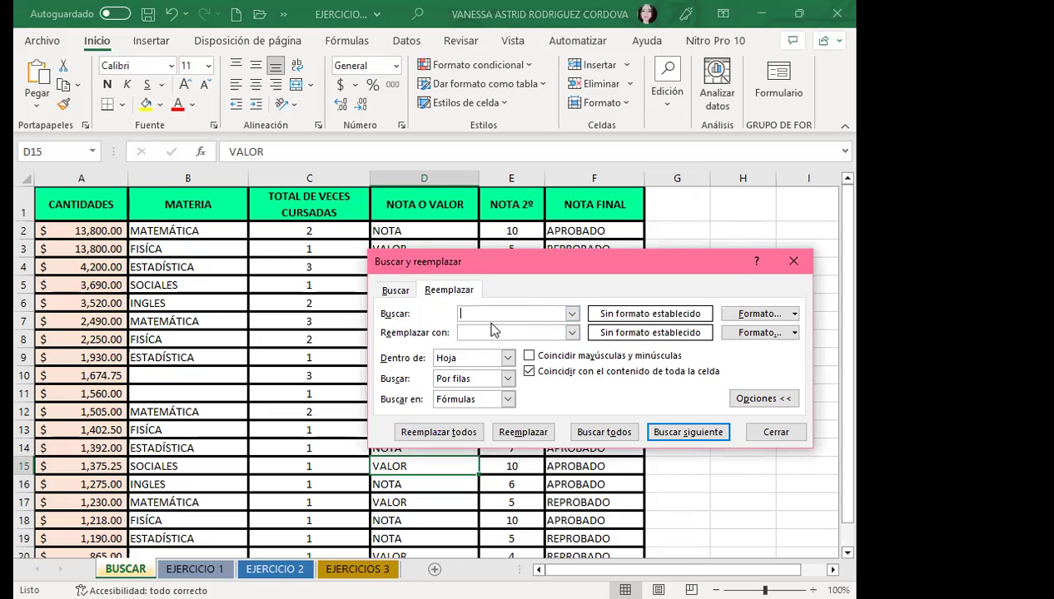
left_click(399, 292)
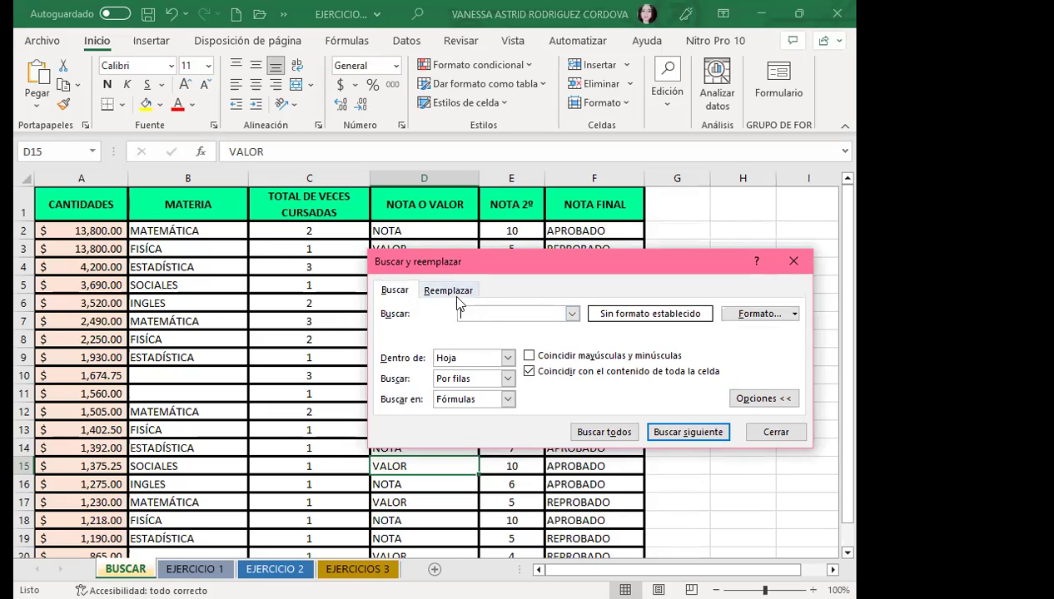
left_click(453, 291)
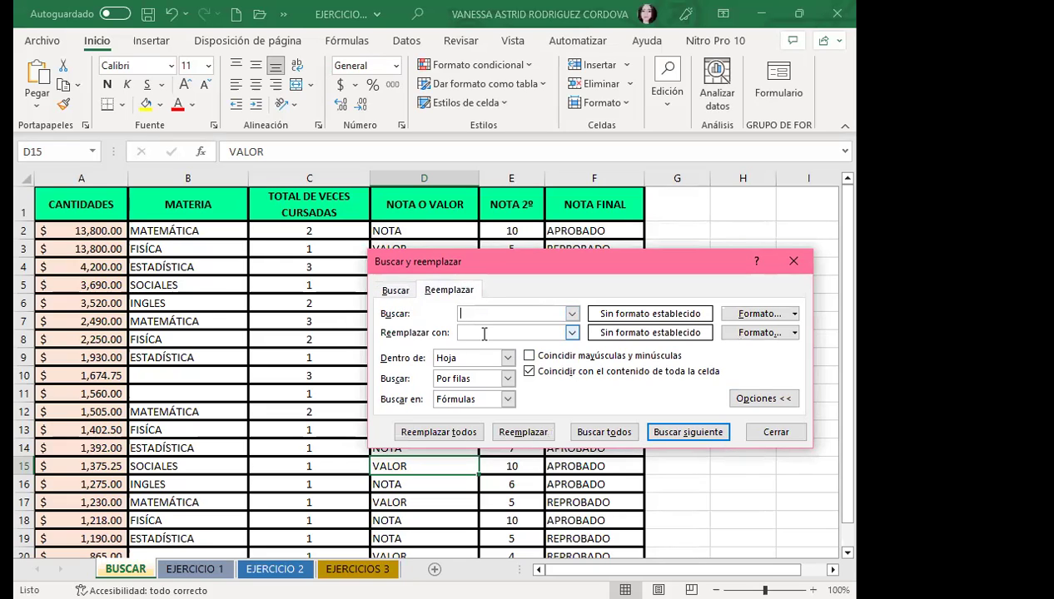
left_click(398, 293)
left_click(441, 296)
left_click_drag(470, 261, 424, 227)
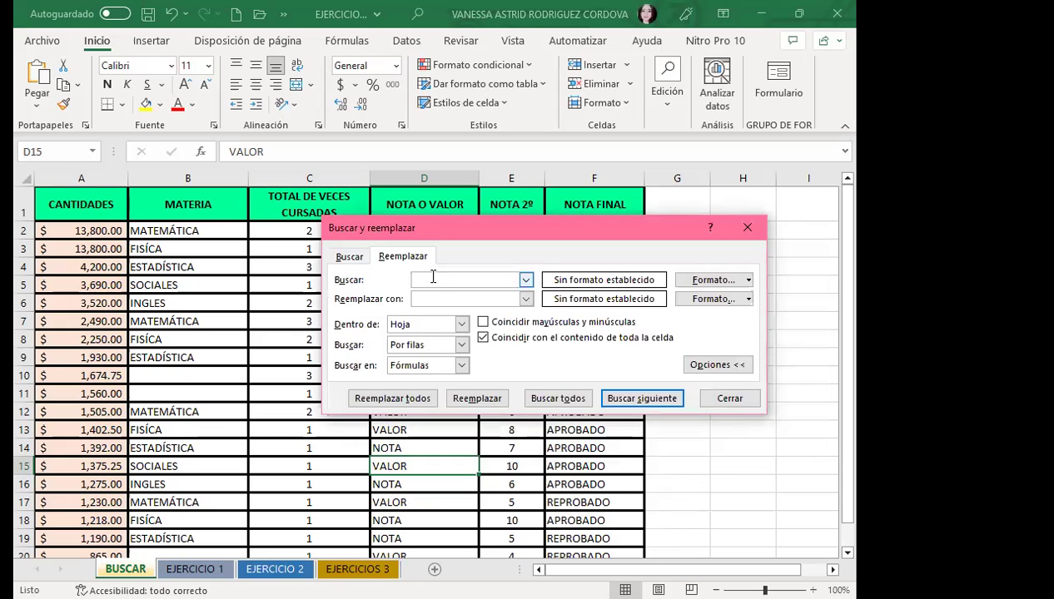
- Search for FÍSICA on the Buscar tab and list every match with Buscar todos
left_click(348, 257)
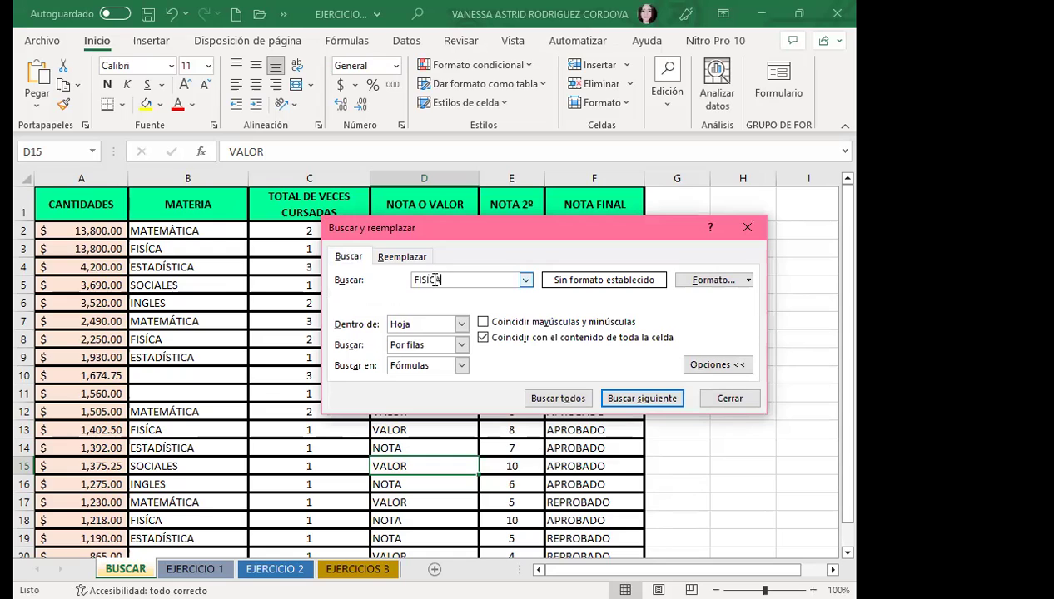
key("Return")
left_click(548, 401)
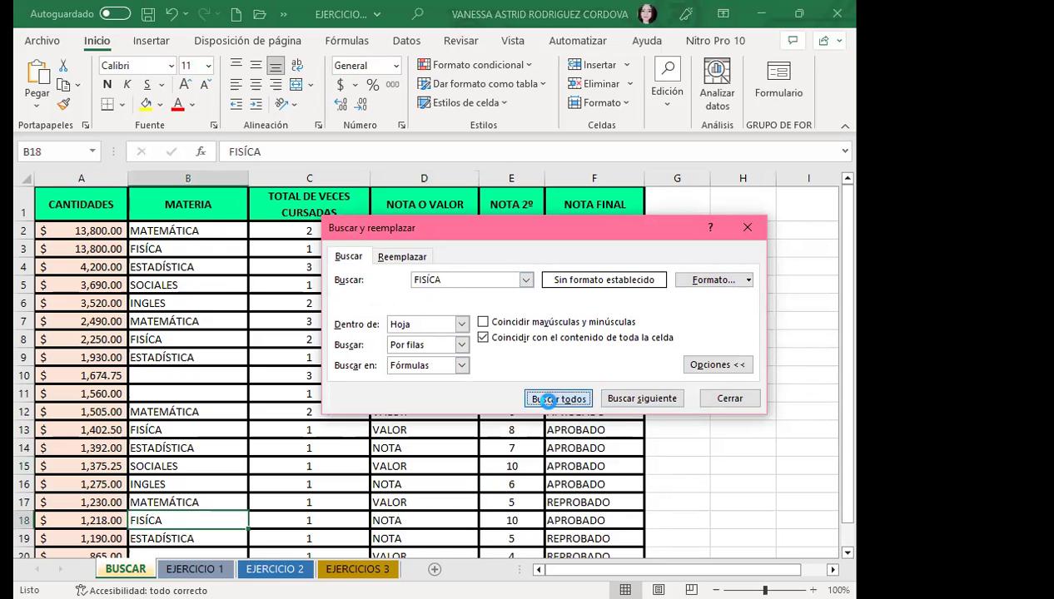
scroll(468, 462, "down", 1)
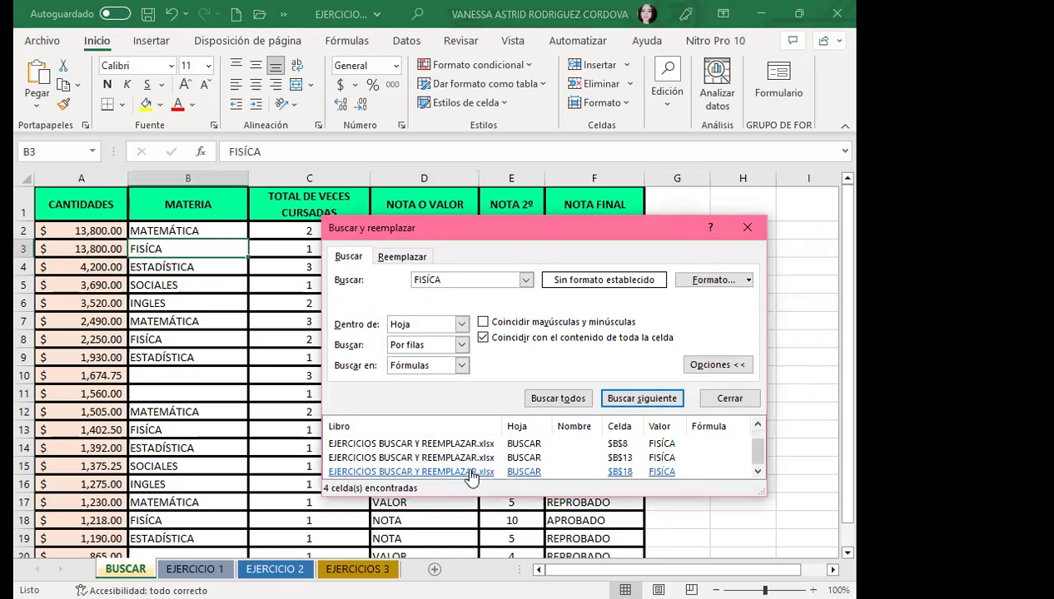
scroll(470, 477, "up", 1)
left_click(757, 470)
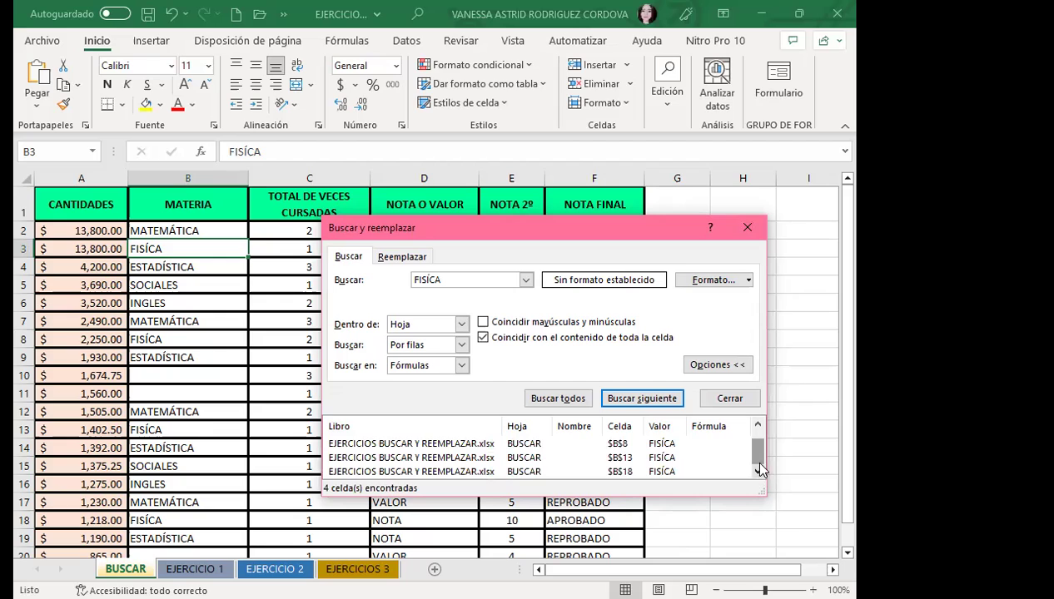
scroll(746, 448, "up", 1)
scroll(476, 475, "down", 1)
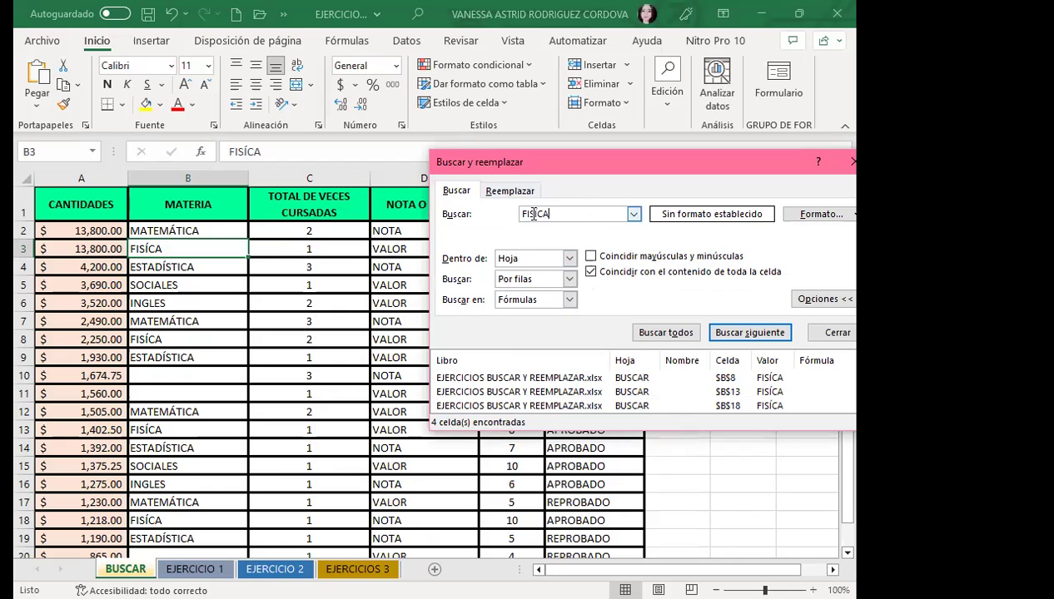
- Visit the FÍSICA matches in B8, B13 and B18, then clear the term and close
left_click(560, 408)
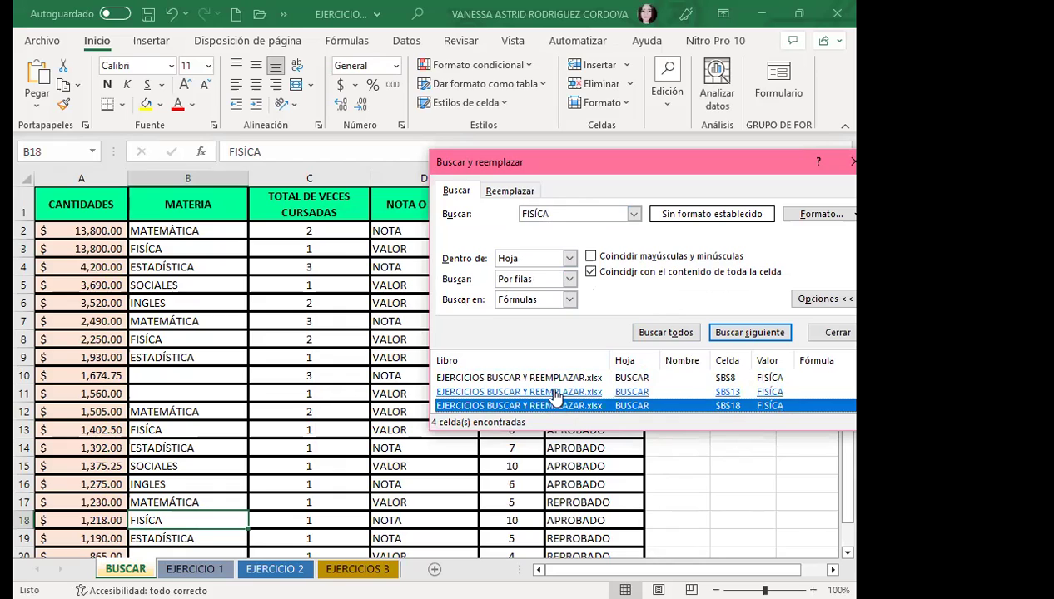
left_click(555, 392)
left_click(545, 378)
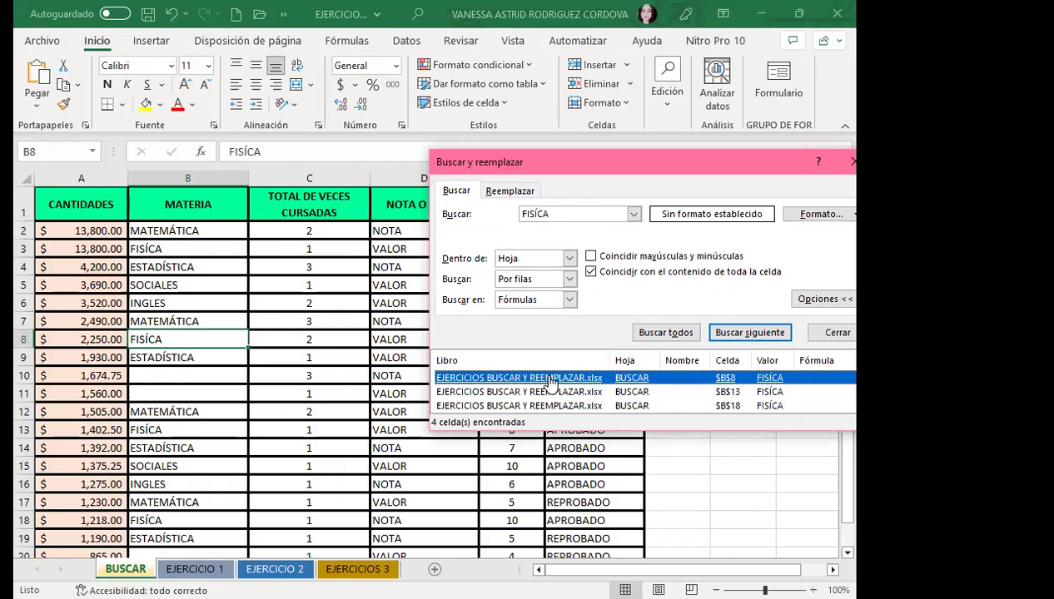
left_click(545, 392)
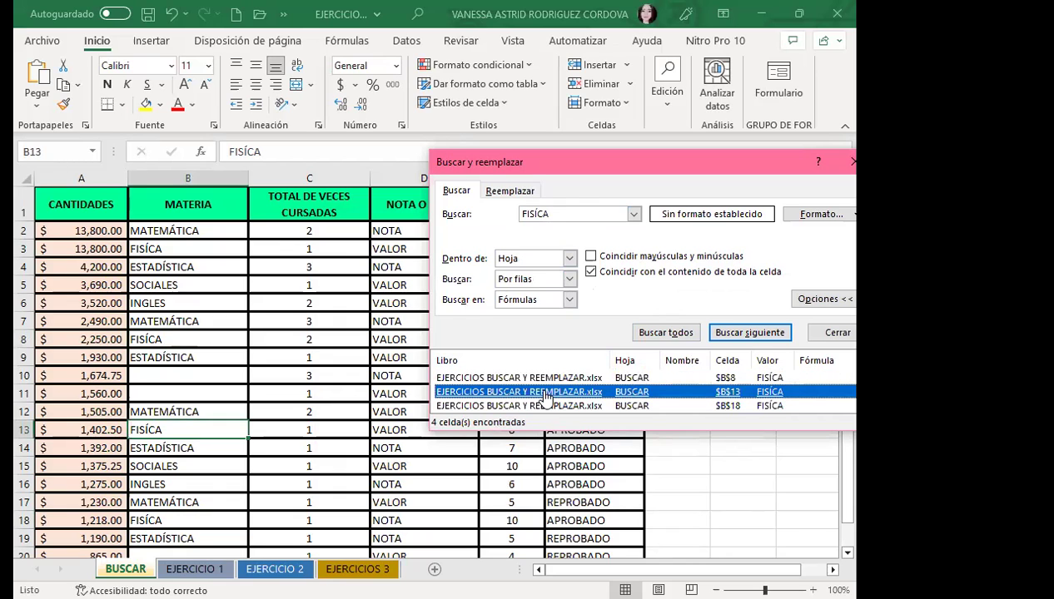
left_click(542, 408)
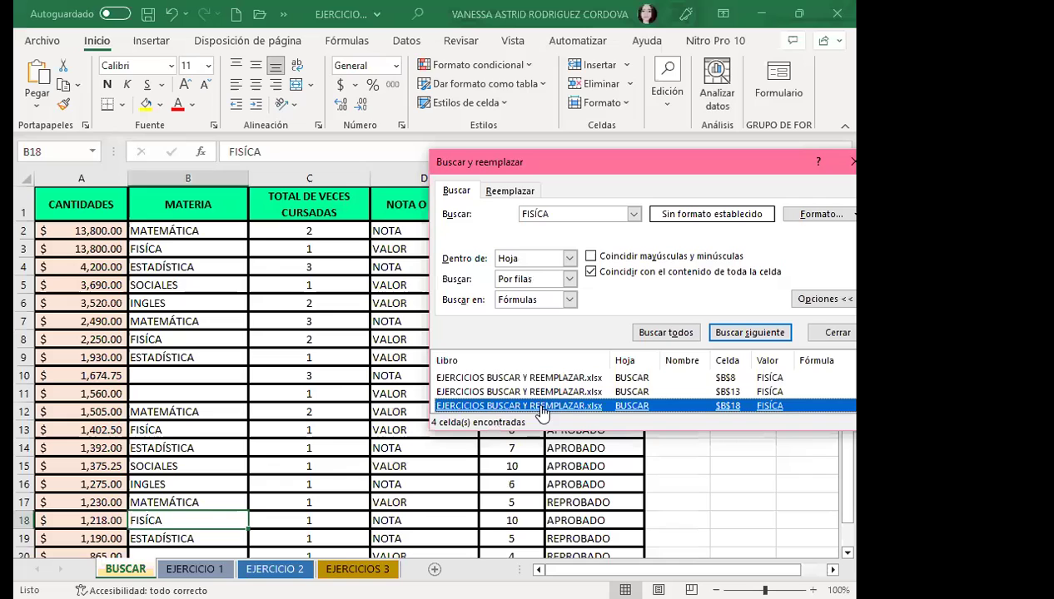
left_click(537, 379)
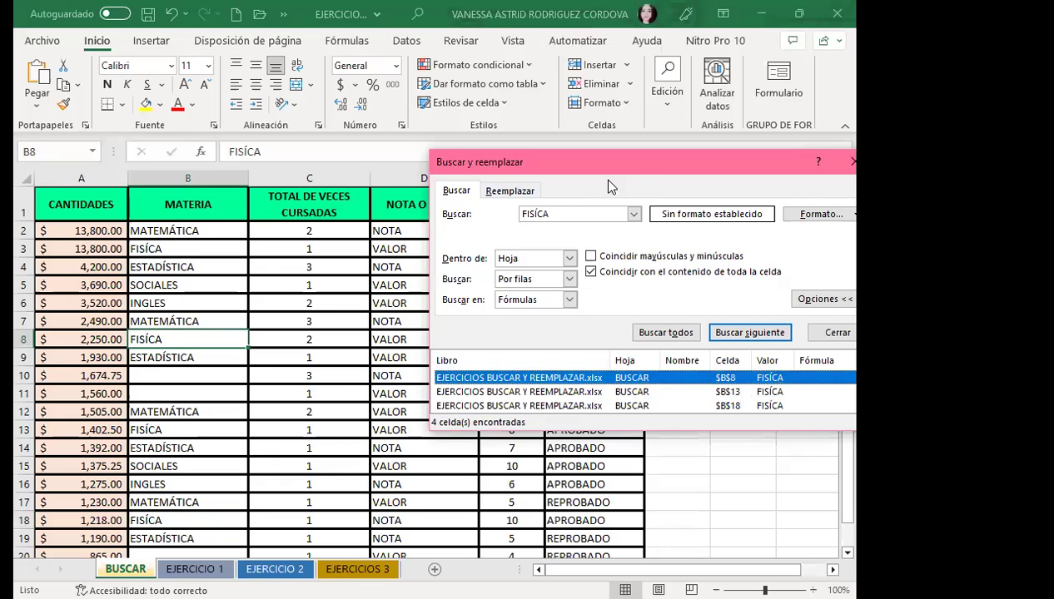
key("ctrl+b")
key("Delete")
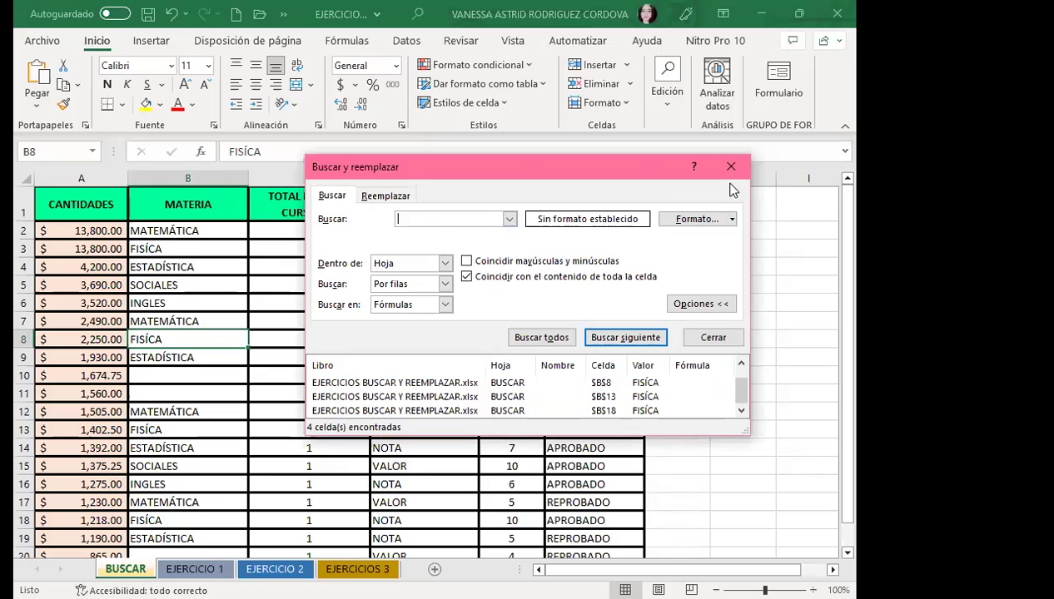
left_click(731, 167)
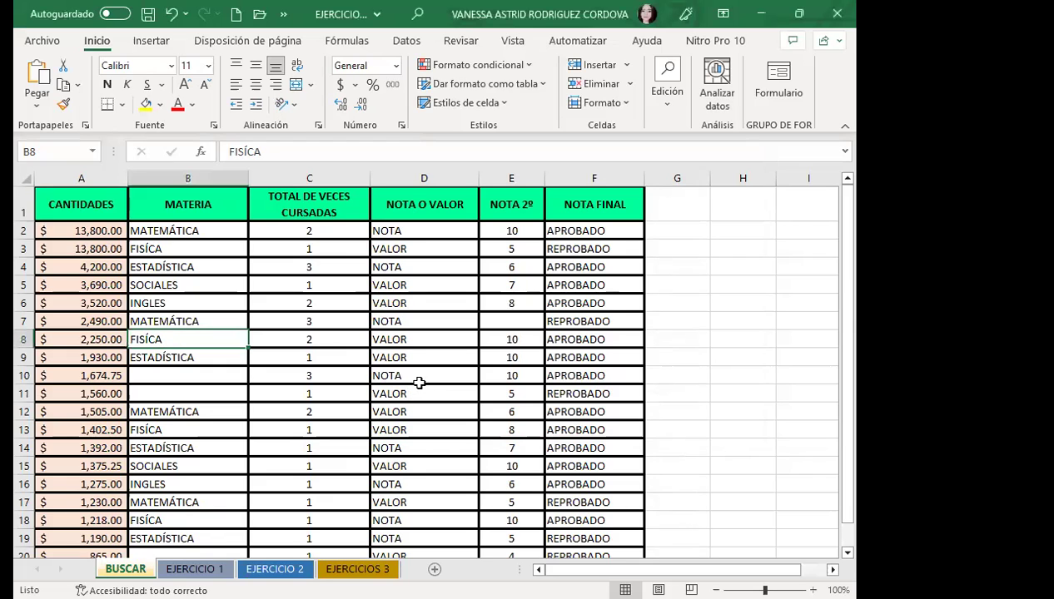
- Reopen Find and Replace, select blank cell B11, and run Buscar todos with an empty search box
key("ctrl+b")
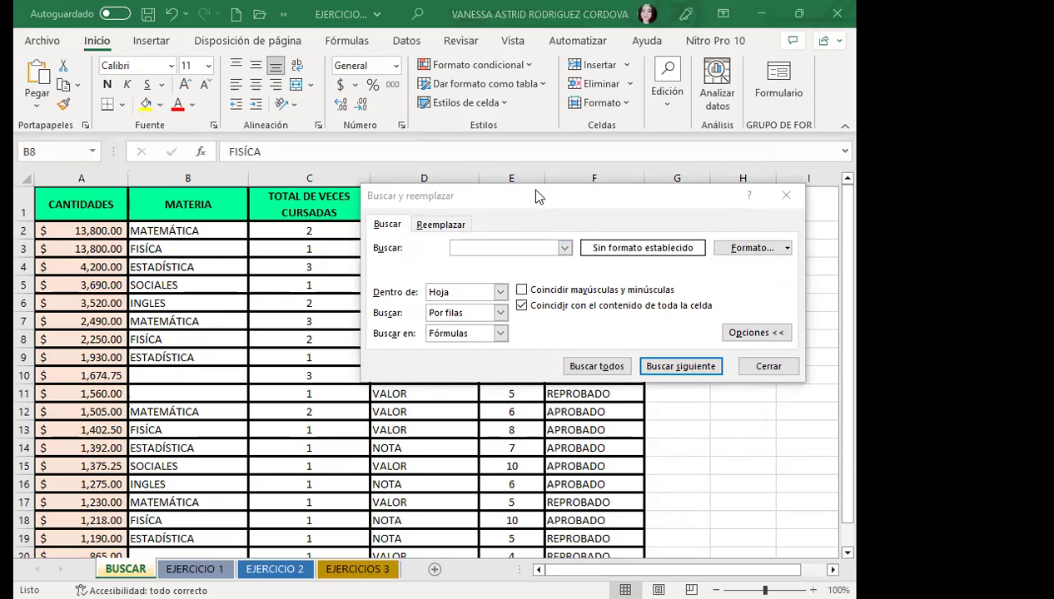
left_click_drag(535, 196, 494, 169)
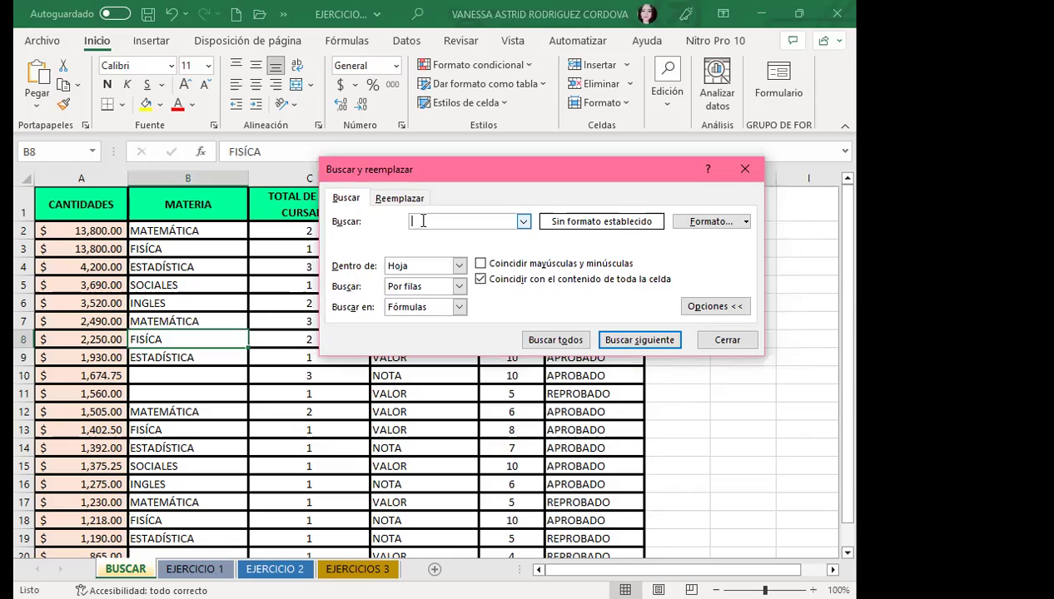
left_click(179, 387)
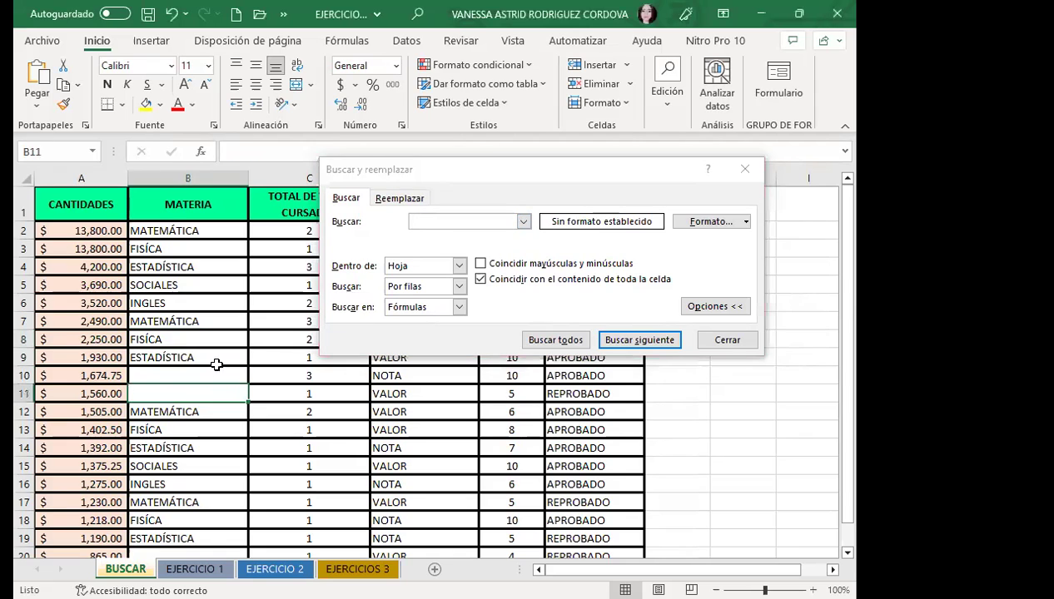
left_click(423, 222)
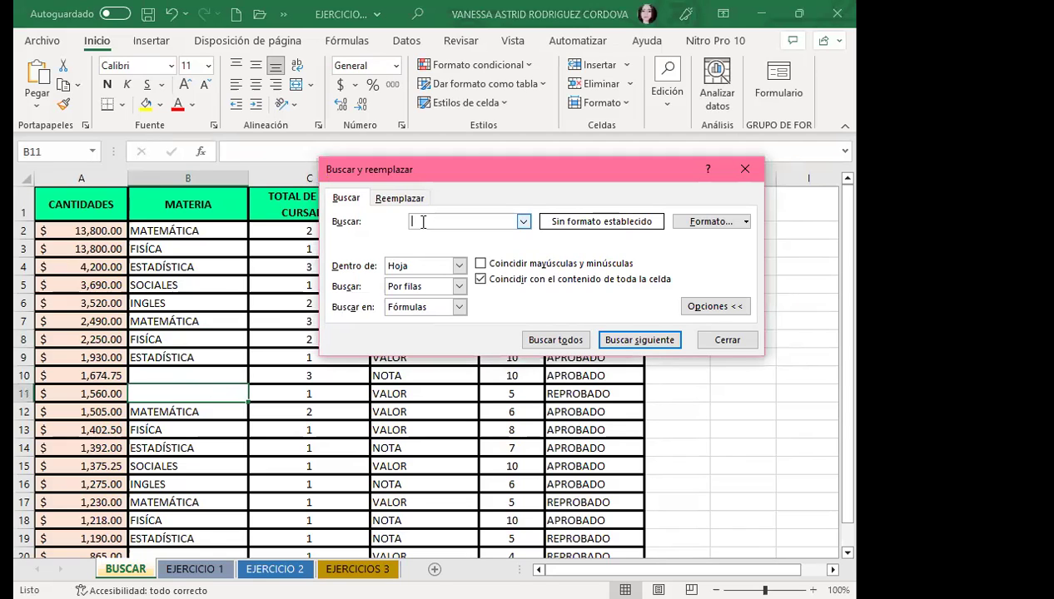
left_click(549, 342)
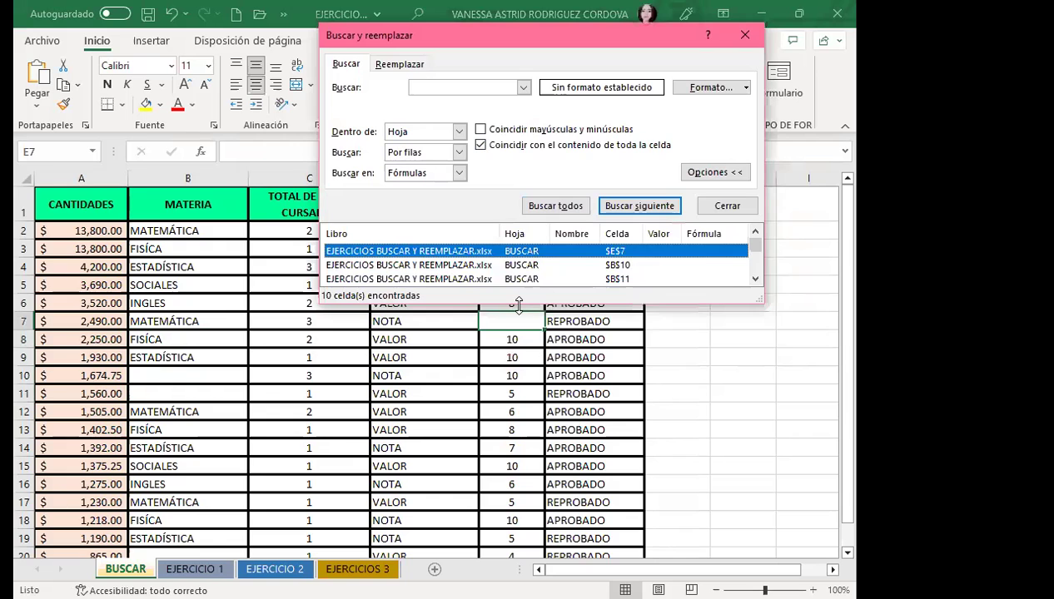
- Enlarge the results list to show all 10 blank cells, jump to E21, and reposition the dialog
left_click_drag(519, 304, 519, 471)
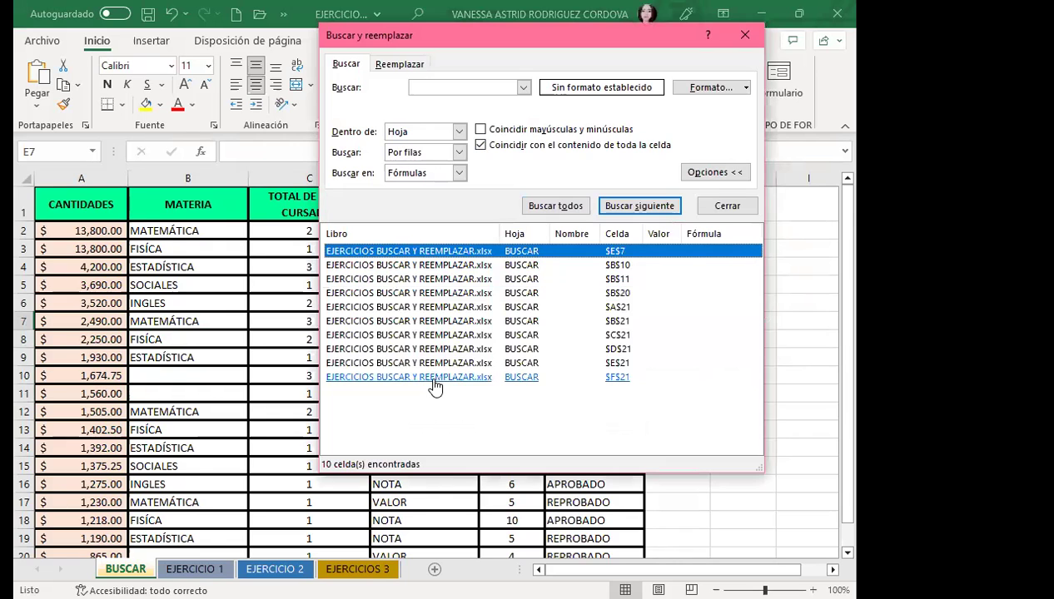
left_click(433, 363)
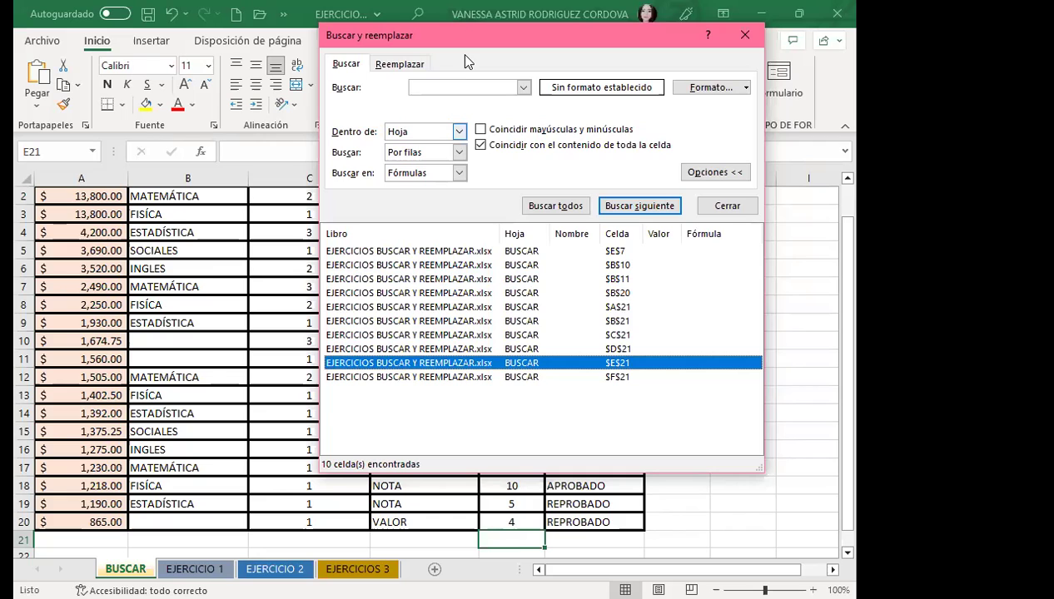
left_click_drag(465, 55, 492, 164)
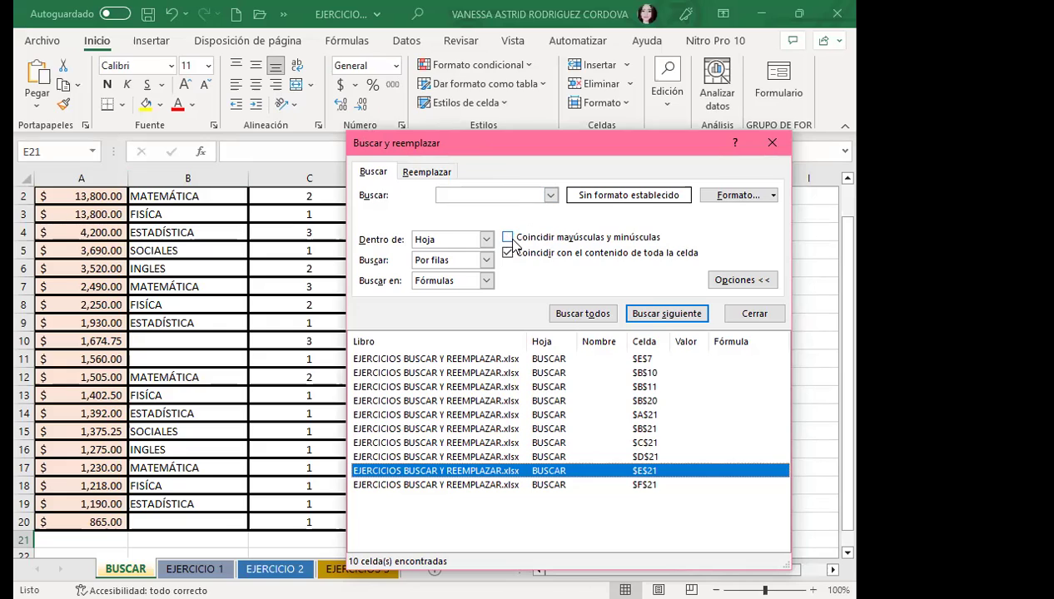
- Turn on 'Coincidir con el contenido de toda la celda' and return to the Buscar box
left_click(508, 252)
left_click(469, 194)
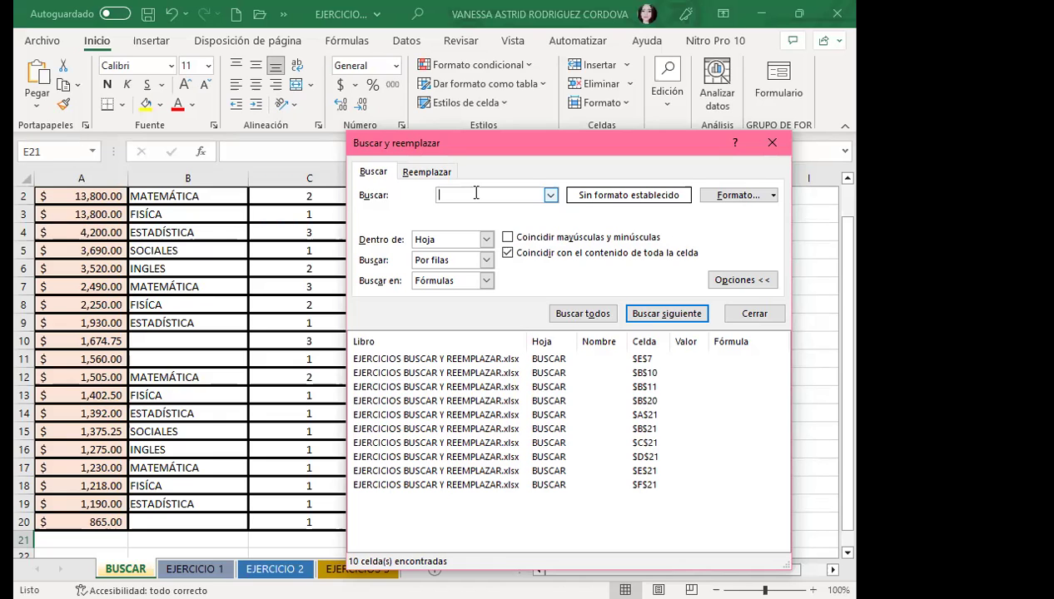
scroll(287, 295, "up", 2)
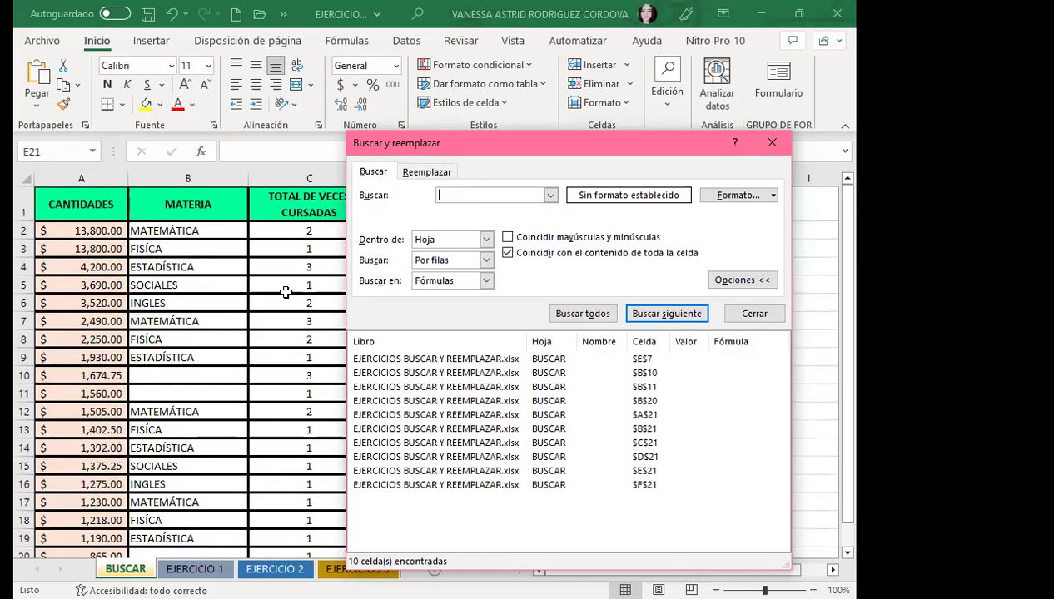
- Close the search window and retype cell B7 as lowercase 'matemática'
left_click(772, 145)
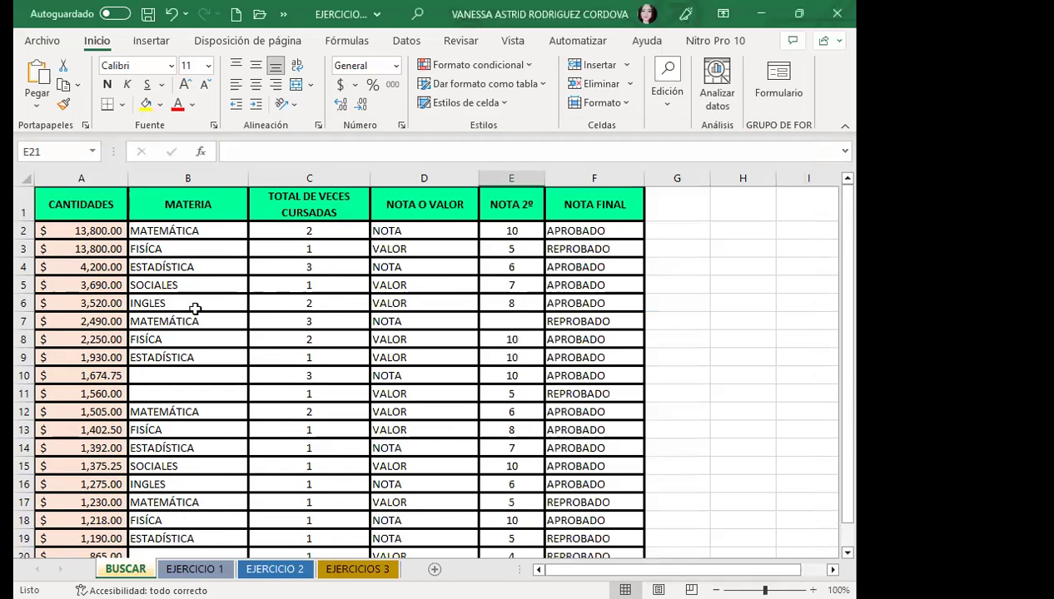
left_click(201, 321)
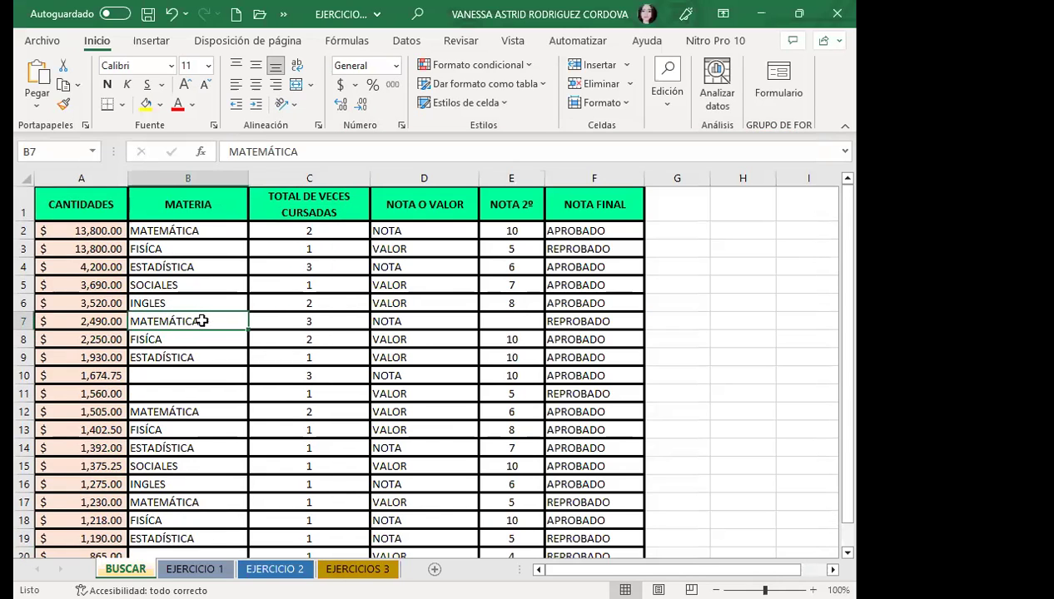
type("matema")
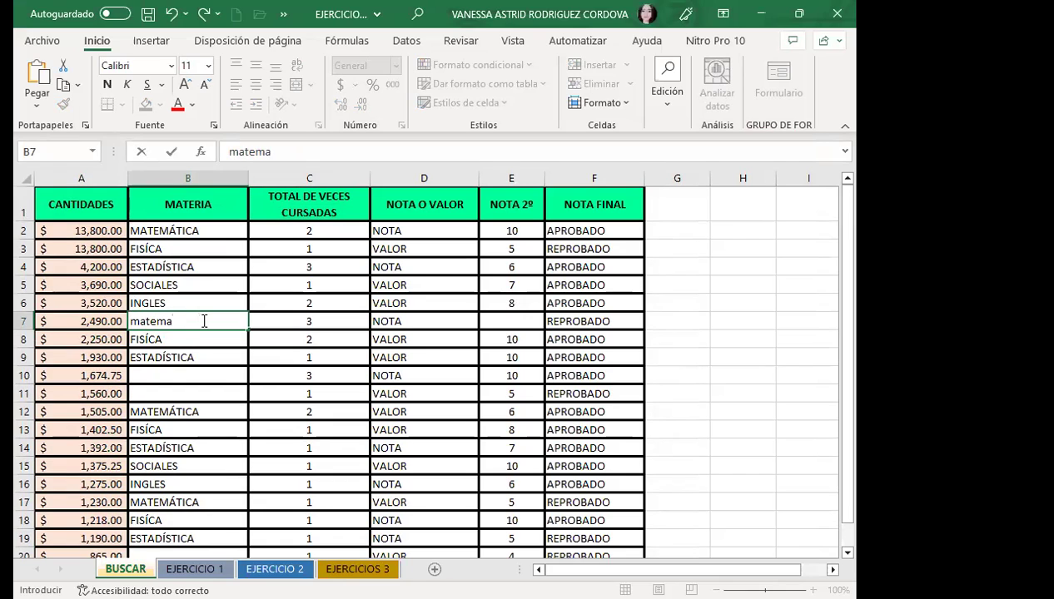
key("BackSpace")
type("ática")
left_click(204, 353)
- Copy 'matemática' from B7 into B12, then enter MATEMÁTICA as the Find term
left_click(211, 322)
key("ctrl+c")
left_click(196, 414)
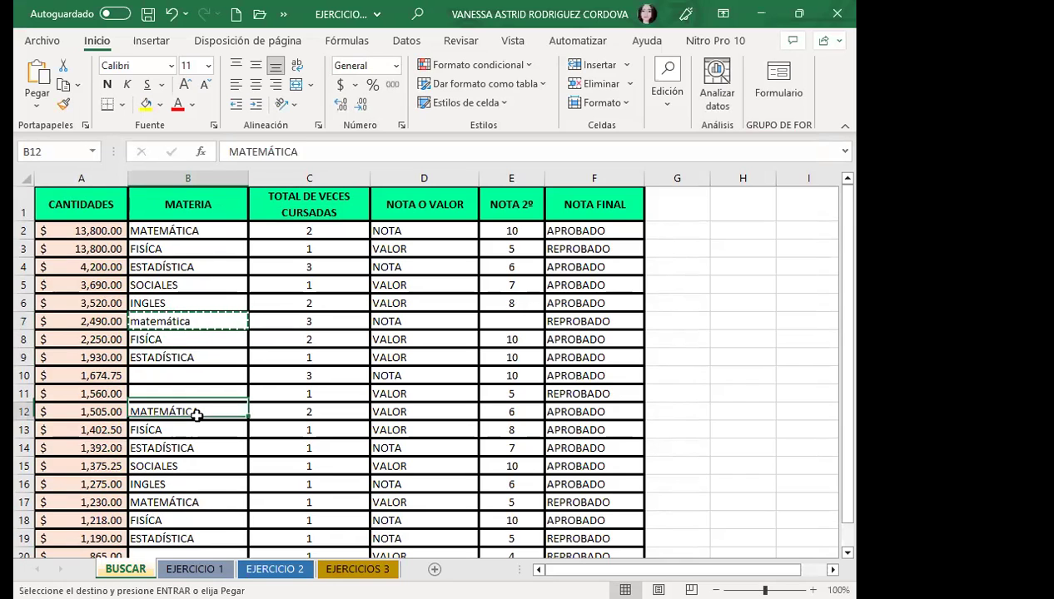
key("ctrl+v")
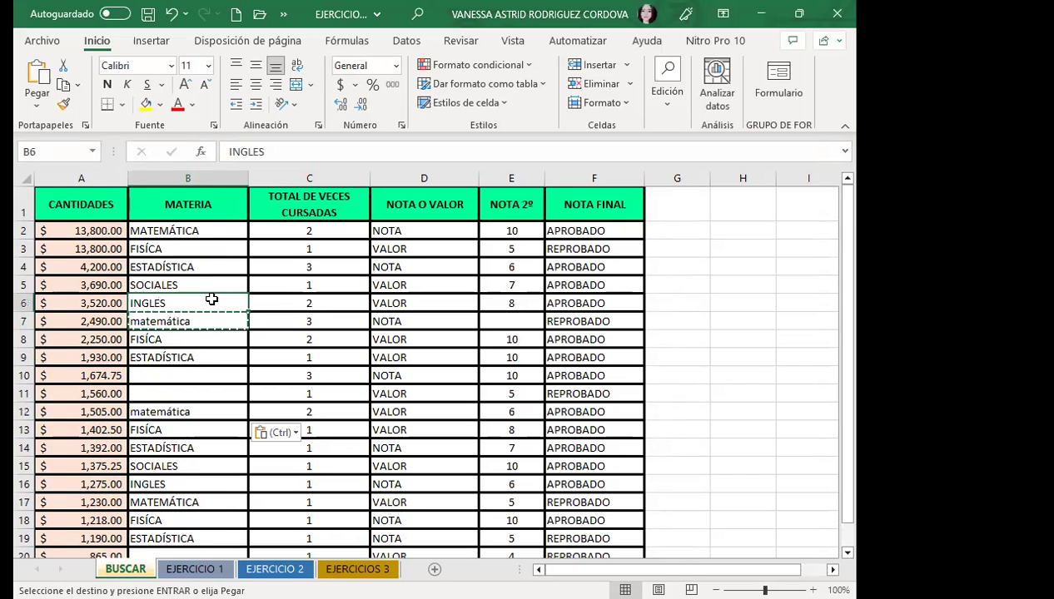
key("Escape")
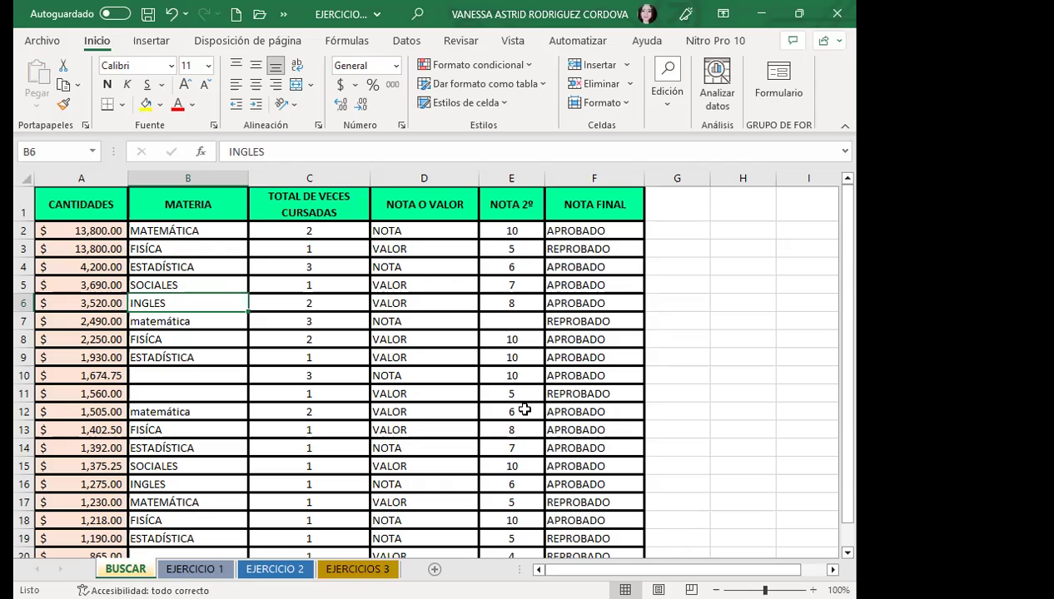
key("ctrl+b")
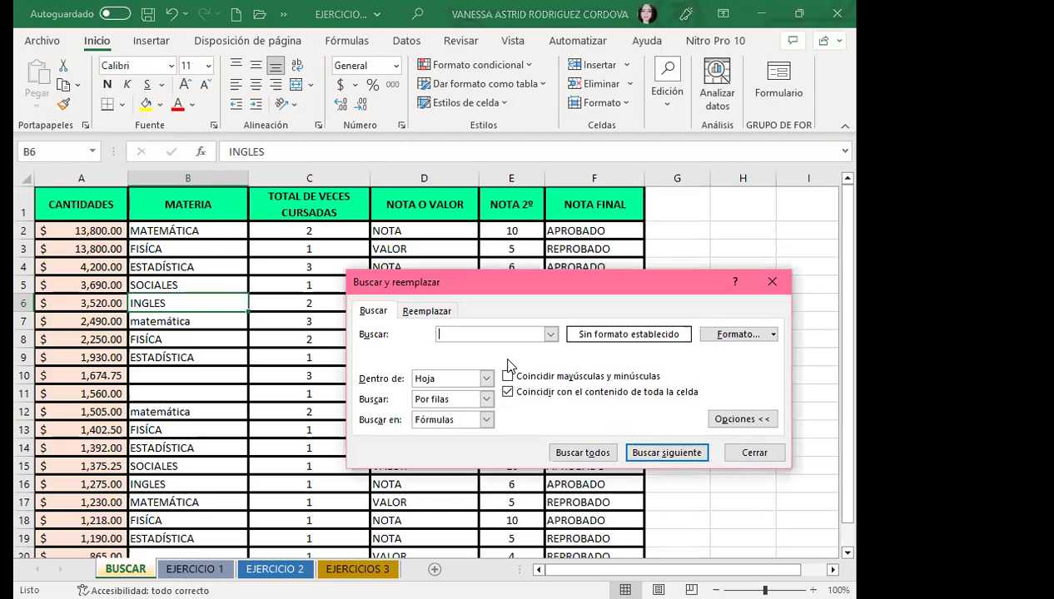
type("MATEMÁTICA")
- List all MATEMÁTICA matches (B2, B7, B12, B17), moving and enlarging the dialog to show them
left_click(581, 454)
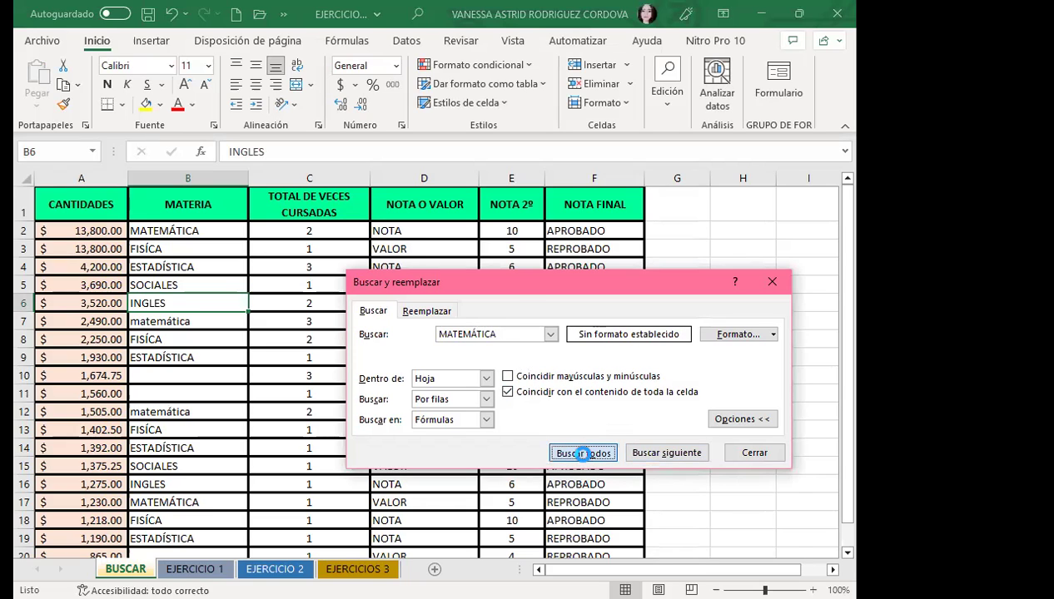
left_click_drag(512, 287, 536, 114)
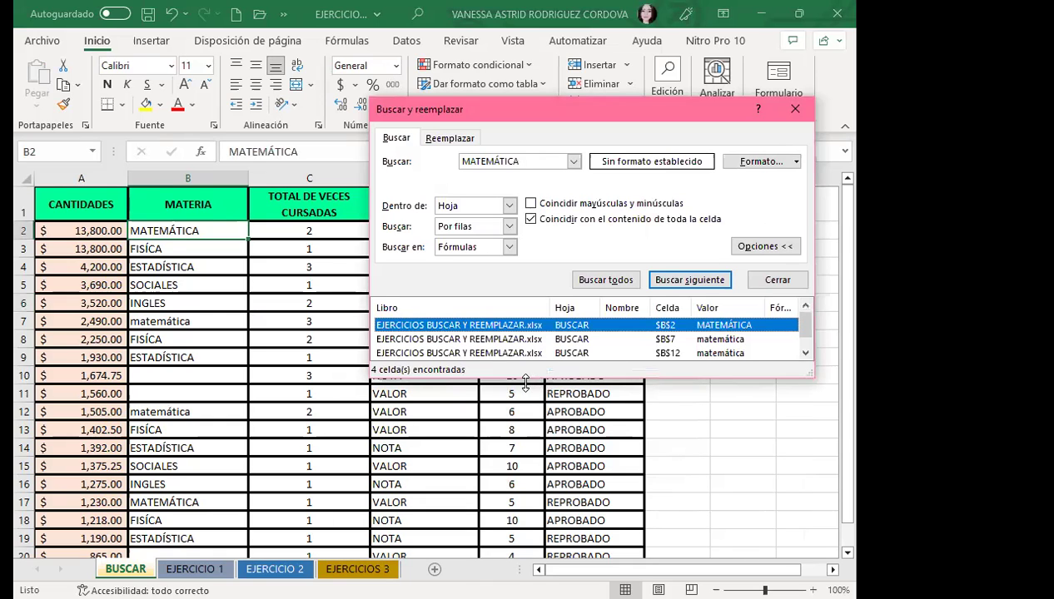
left_click_drag(525, 378, 527, 494)
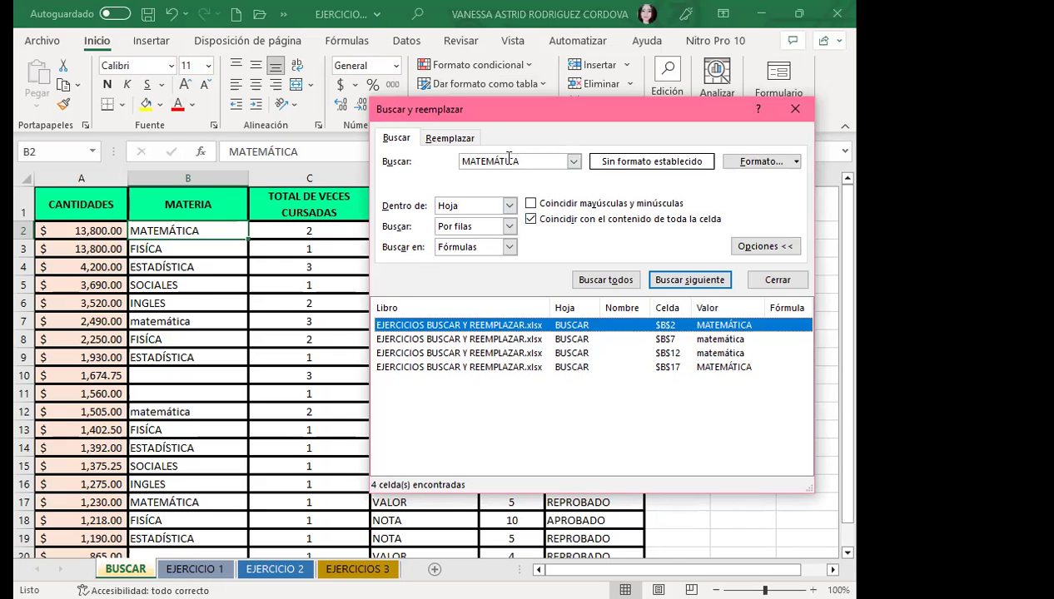
- Clear the MATEMÁTICA term and list all blank cells with Buscar todos
left_click_drag(533, 160, 425, 161)
key("BackSpace")
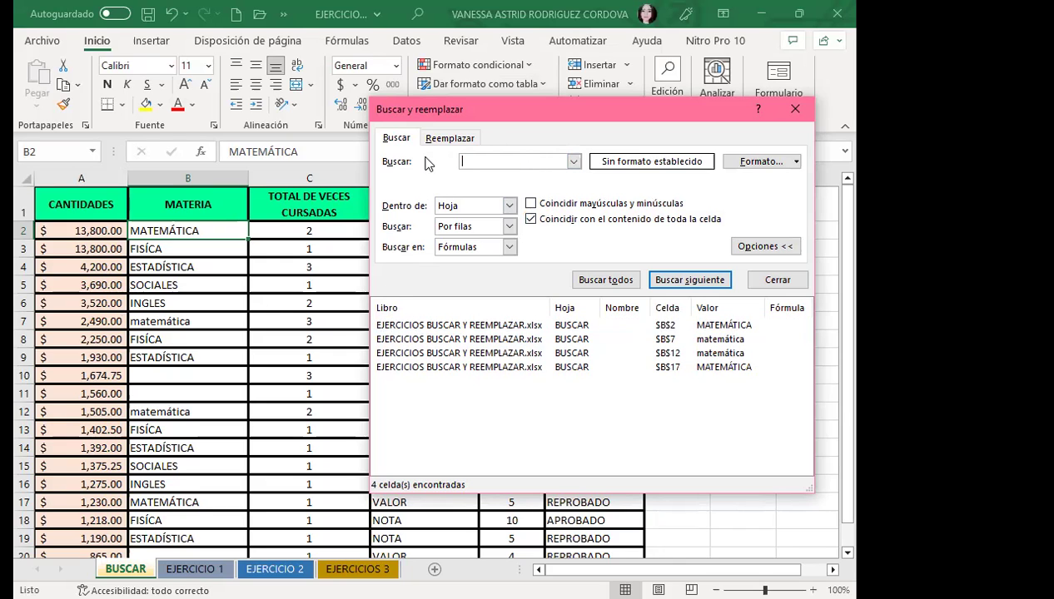
left_click(606, 281)
left_click_drag(508, 110, 165, 109)
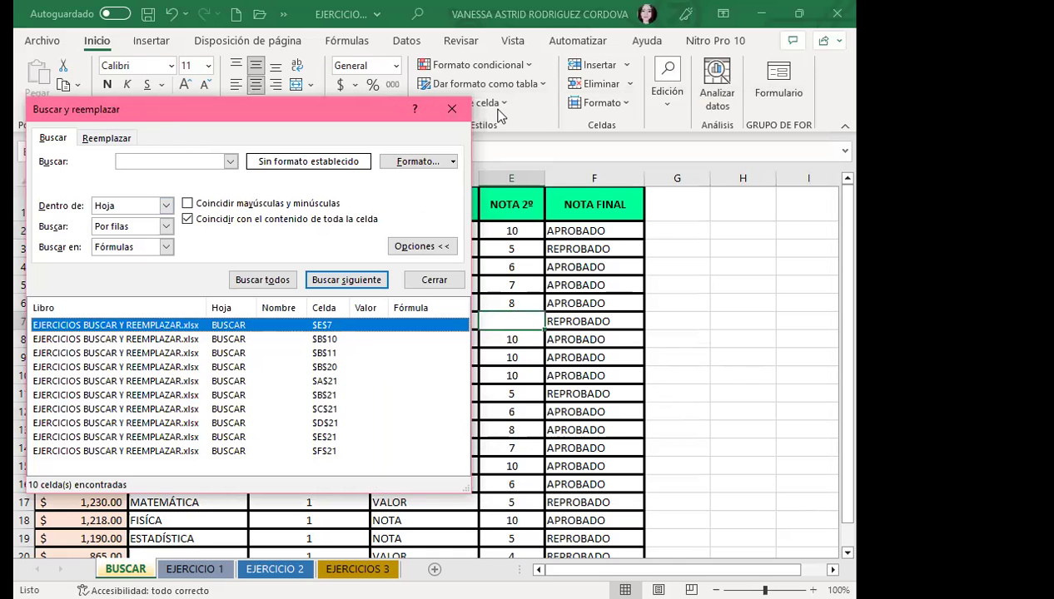
left_click_drag(462, 109, 793, 108)
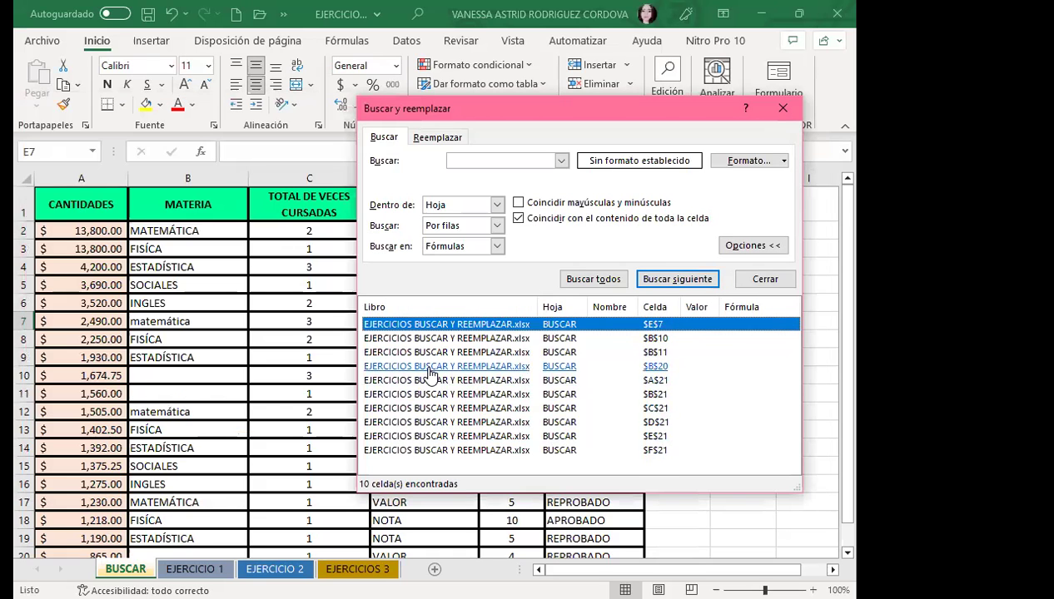
- Step through blank cells B20, B21, C21, E21 and A21, then select all 10 results
left_click(429, 366)
left_click(435, 395)
left_click(428, 407)
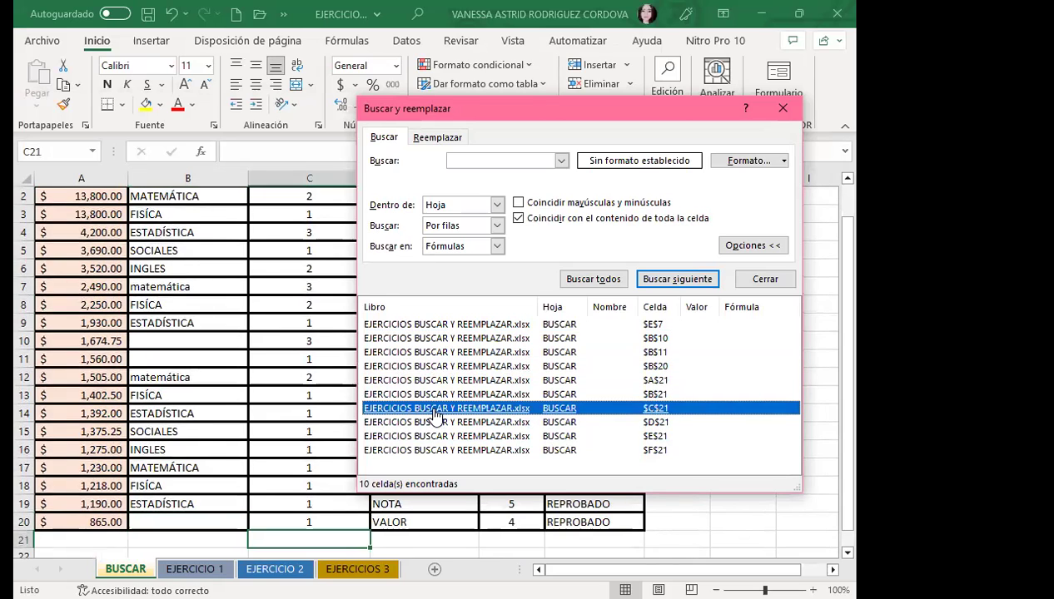
left_click(417, 435)
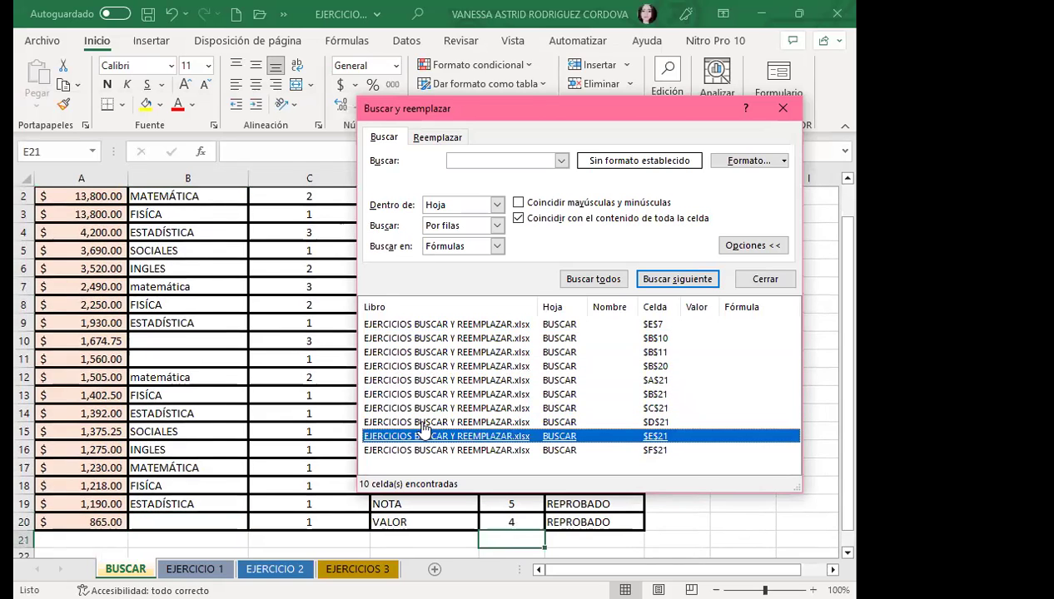
left_click(441, 406)
left_click(439, 380)
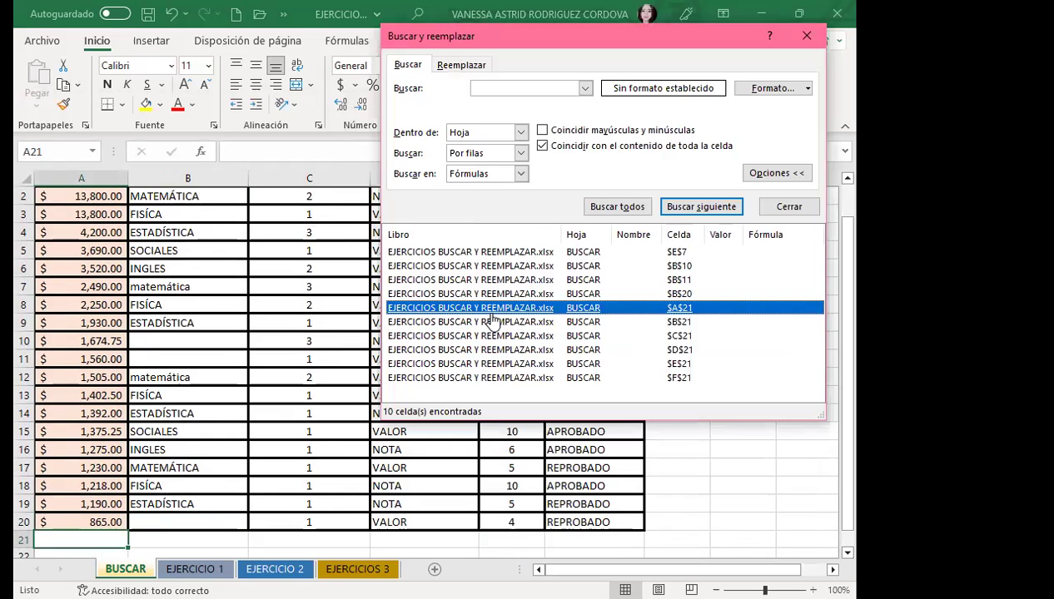
key("ctrl+a")
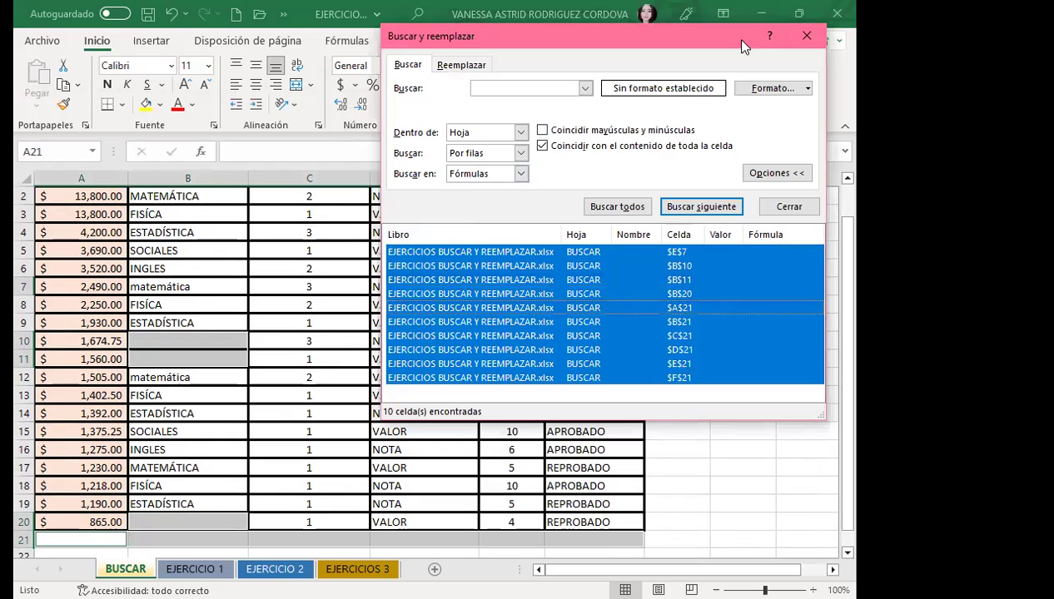
- Close the Buscar y reemplazar dialog and scroll down the grade table
left_click(807, 39)
scroll(218, 433, "down", 1)
scroll(206, 464, "down", 1)
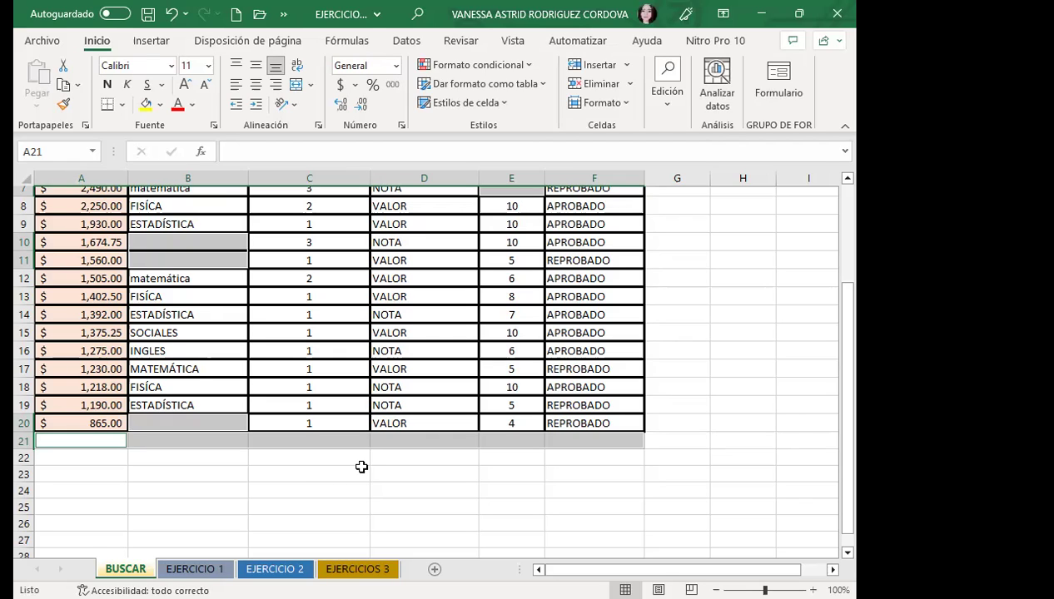
scroll(180, 453, "up", 3)
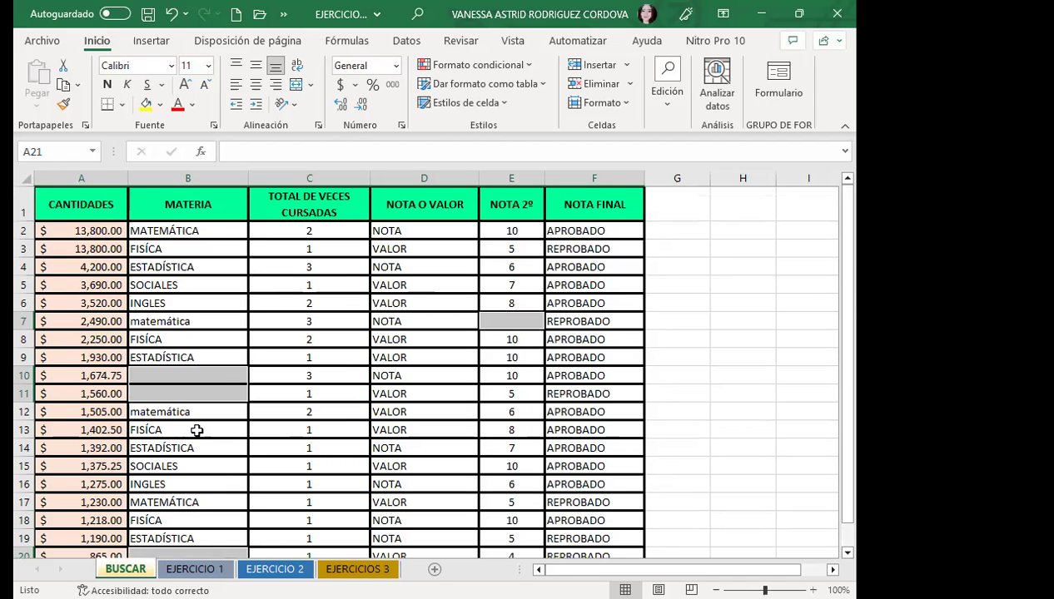
scroll(199, 426, "down", 5)
scroll(204, 421, "down", 2)
scroll(204, 414, "up", 6)
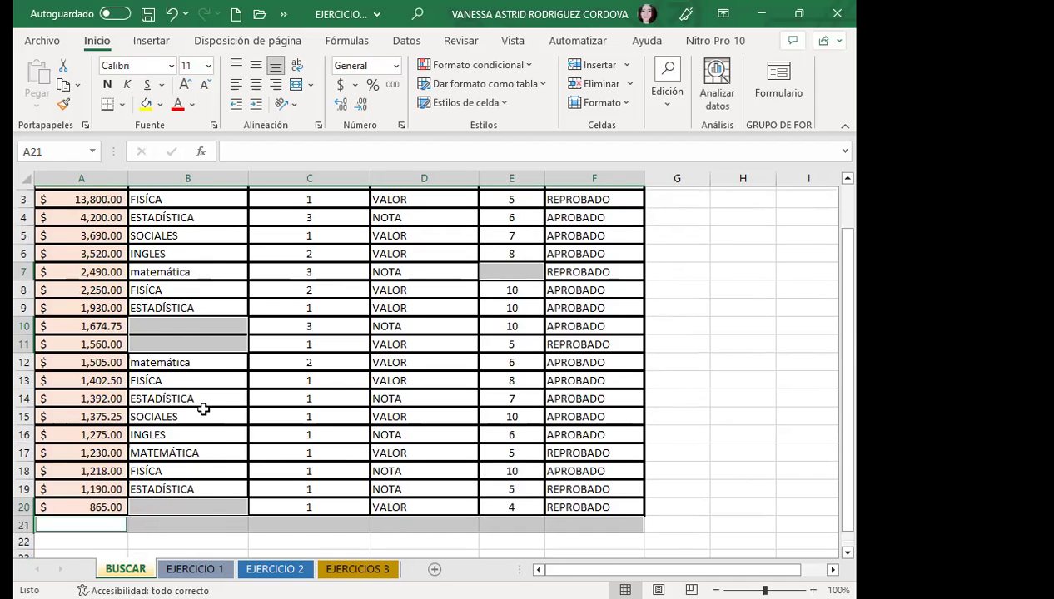
scroll(72, 450, "down", 1)
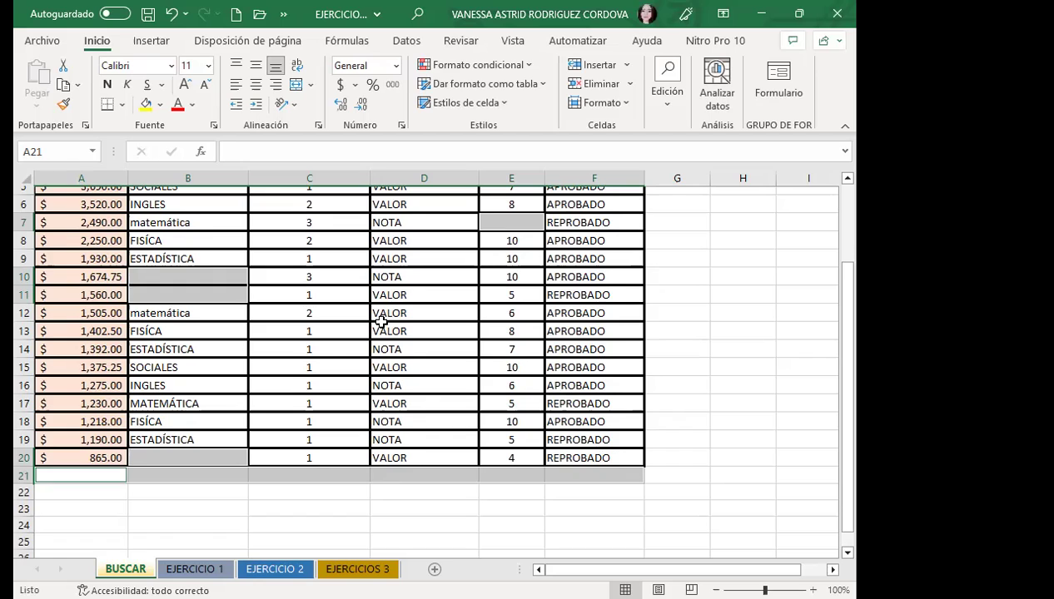
scroll(324, 352, "up", 2)
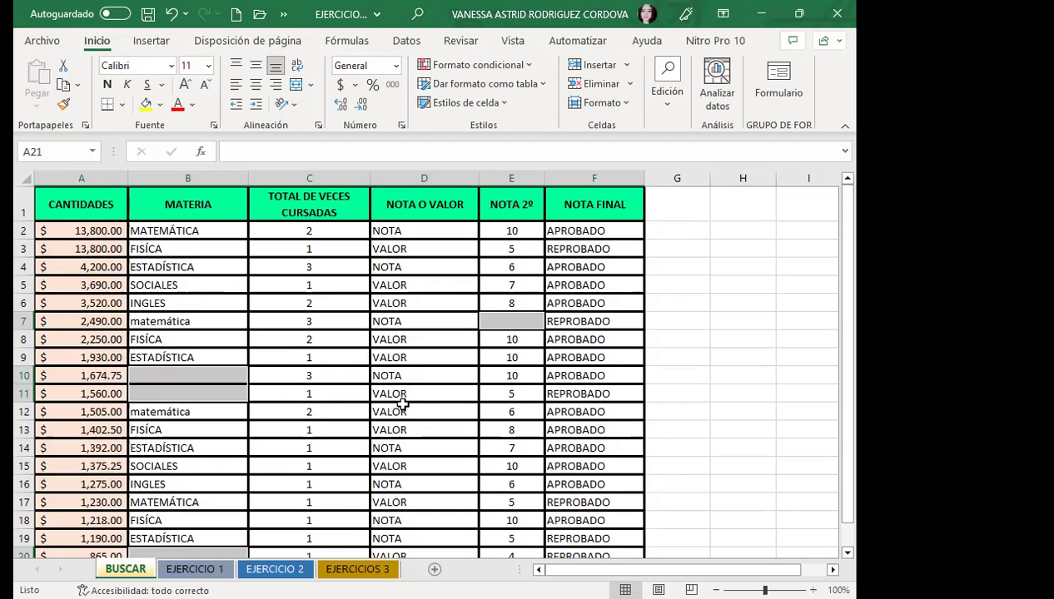
scroll(402, 404, "down", 5)
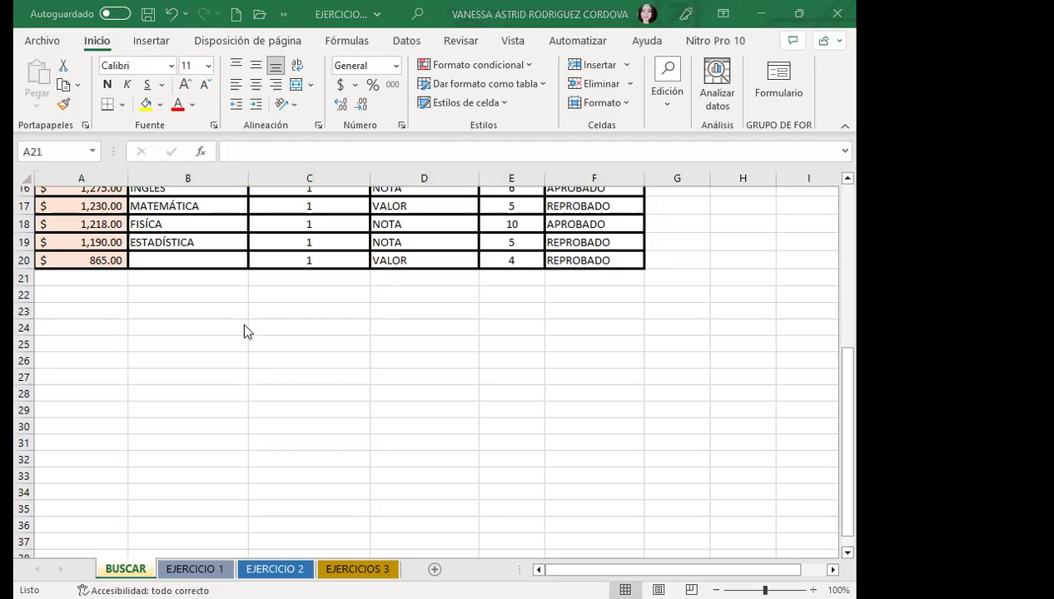
- Bring up Find and Replace on its Reemplazar page over the grades table
scroll(239, 309, "up", 3)
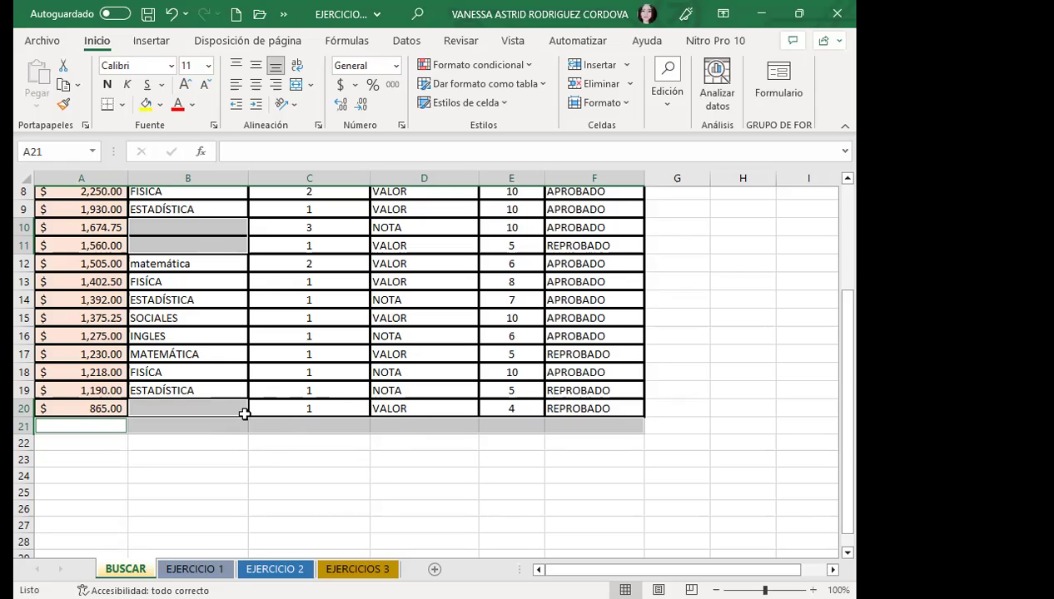
scroll(244, 414, "up", 3)
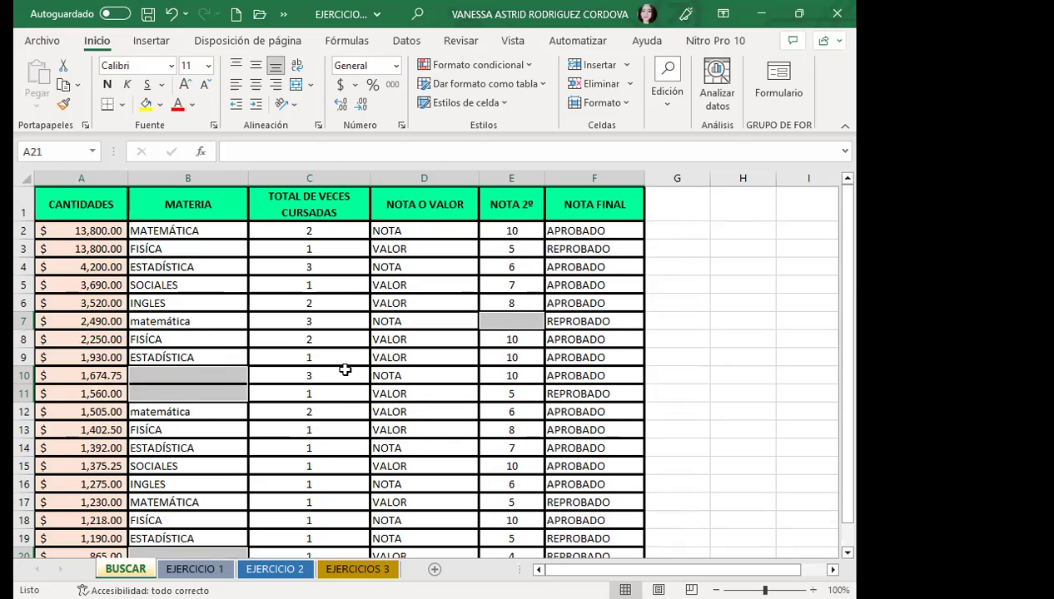
scroll(275, 376, "down", 1)
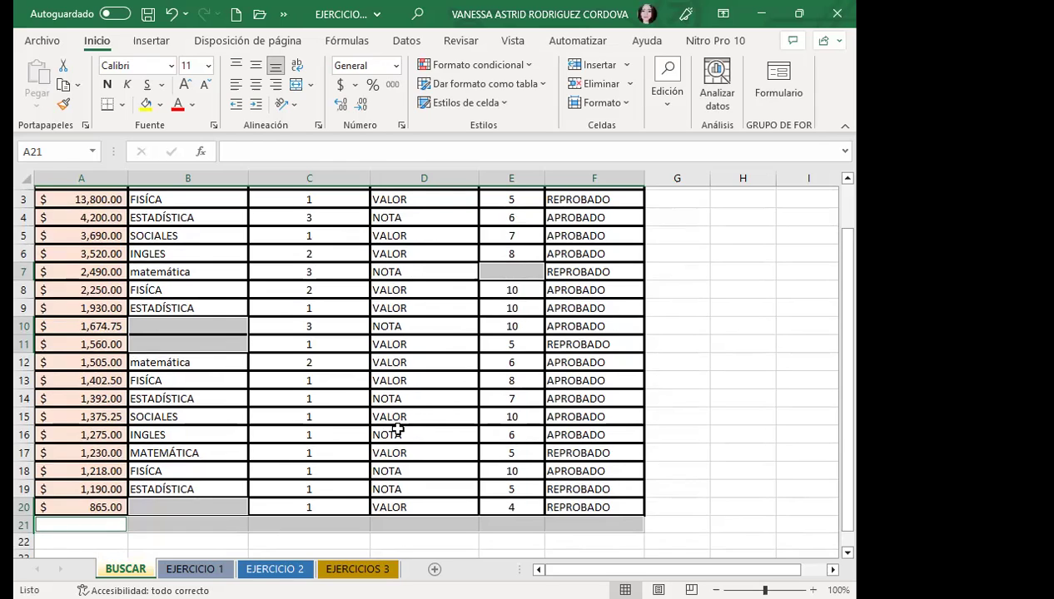
key("ctrl+b")
left_click(461, 181)
- Replace the 10 blank BUSCAR cells with 'NO HAY INFORMACIÓN', then clear the replacement text
left_click(501, 225)
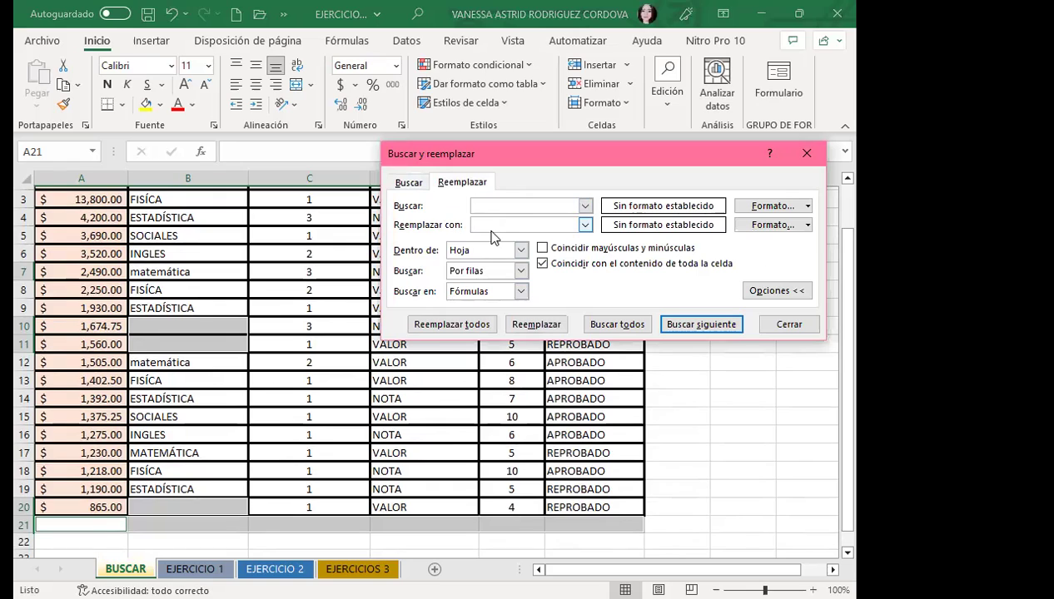
type("NO HAY INFORMACIÓN")
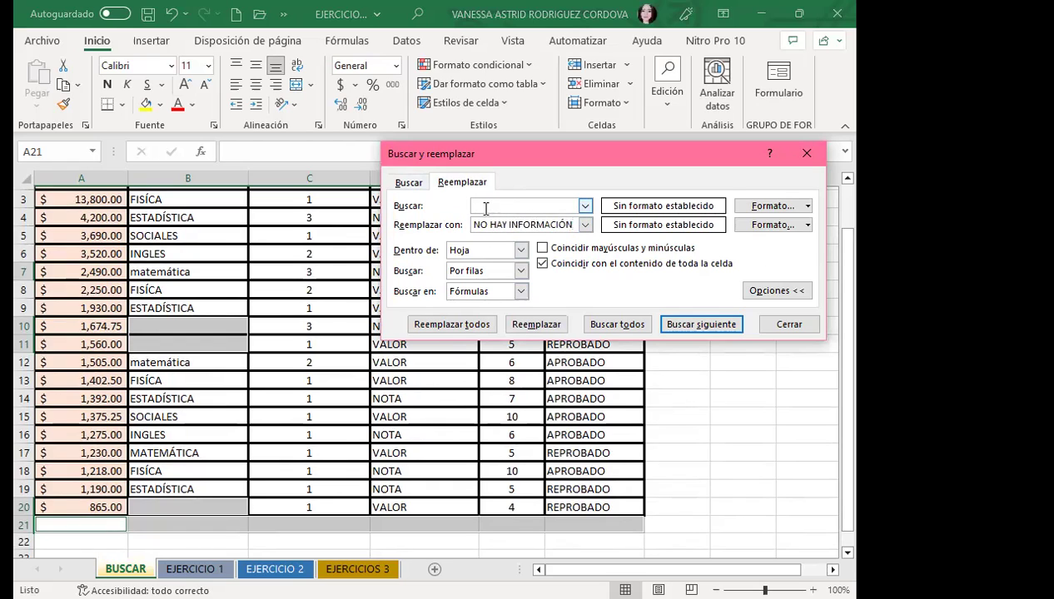
left_click(444, 327)
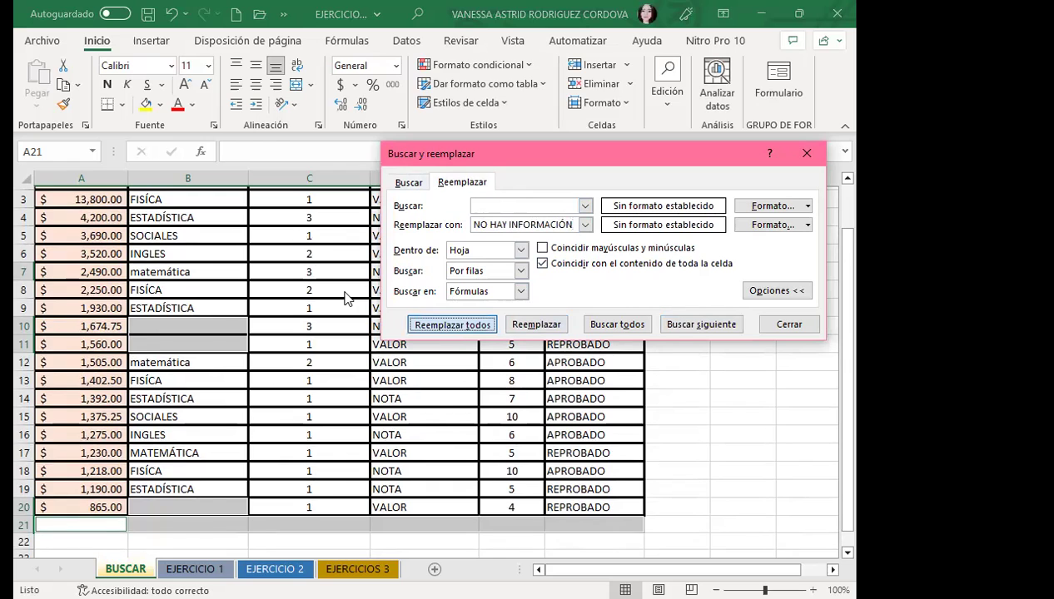
left_click(441, 325)
left_click(428, 357)
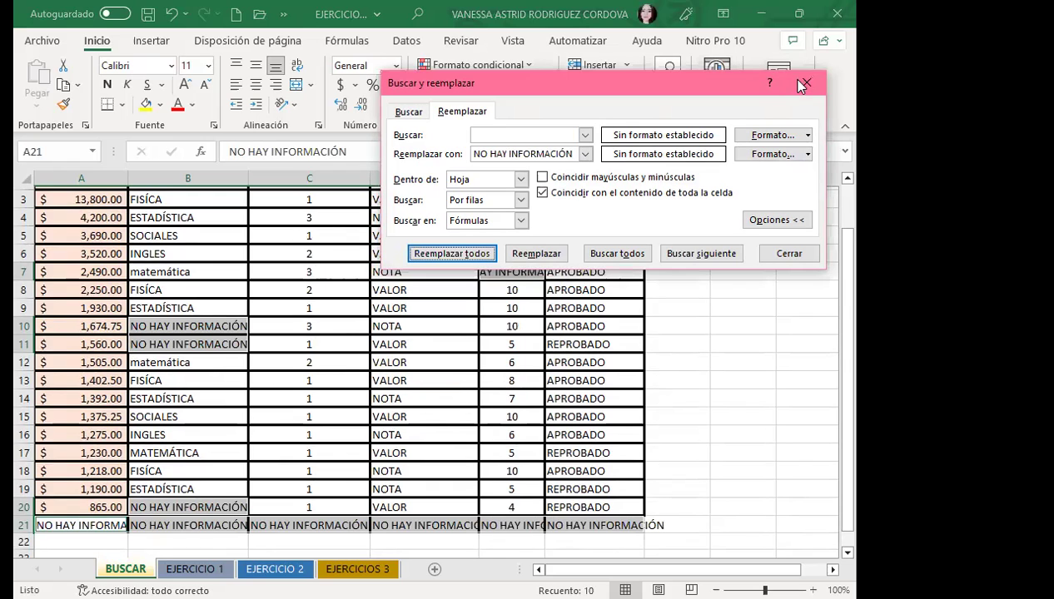
left_click_drag(572, 154, 471, 155)
key("BackSpace")
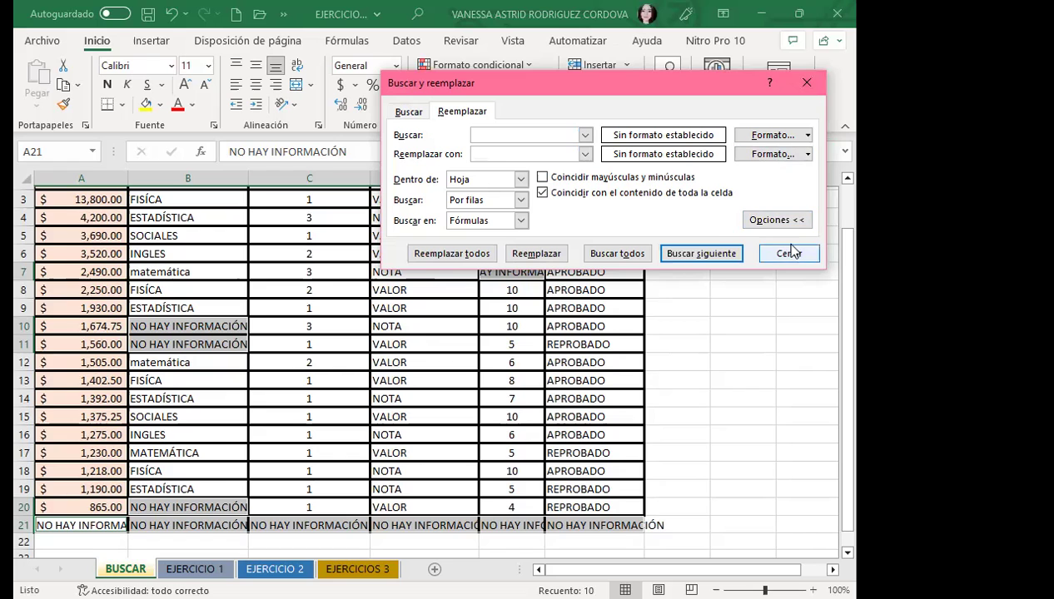
- Close Find and Replace and scroll the BUSCAR sheet to review the 'NO HAY INFORMACIÓN' cells
left_click(788, 253)
scroll(266, 420, "down", 3)
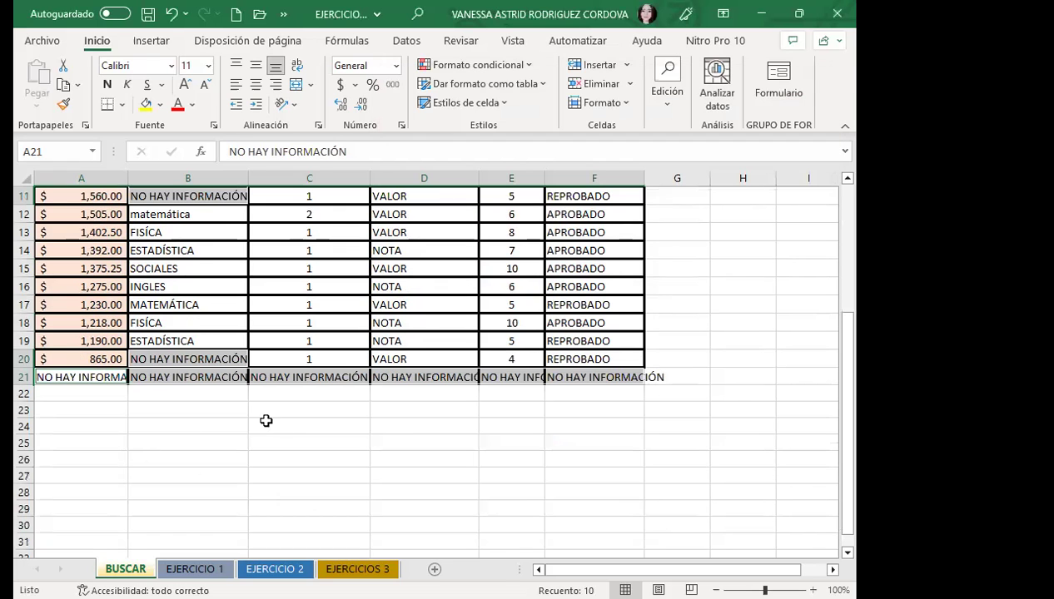
scroll(236, 405, "up", 3)
scroll(318, 406, "up", 1)
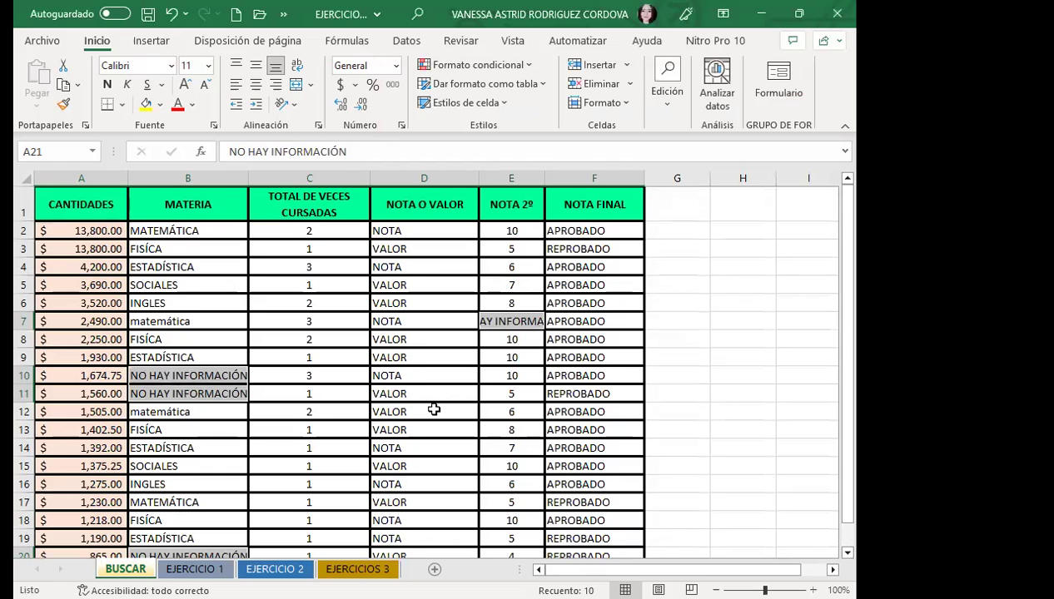
scroll(317, 411, "down", 3)
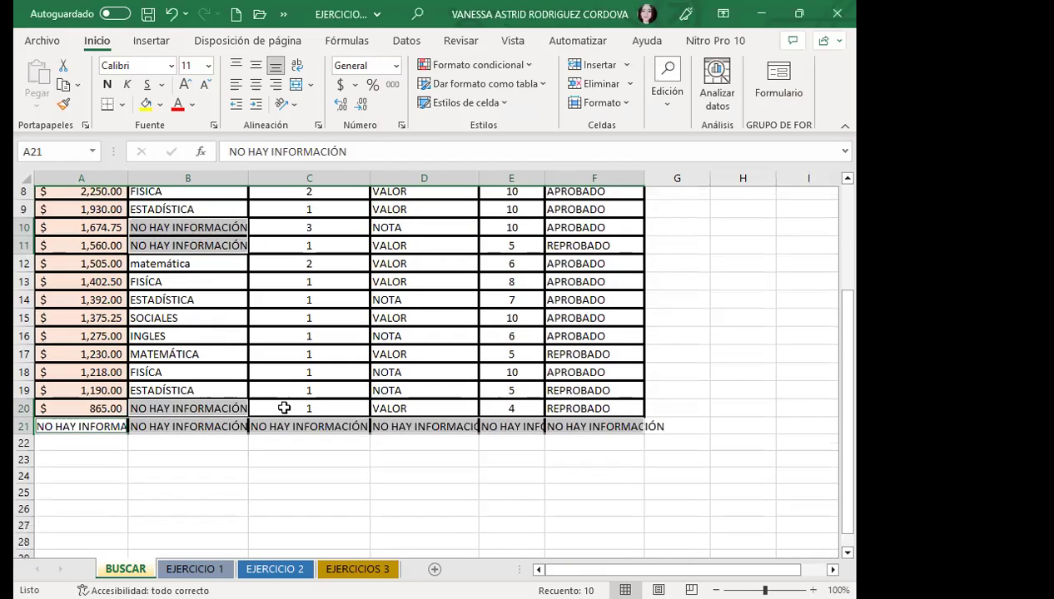
scroll(284, 408, "up", 3)
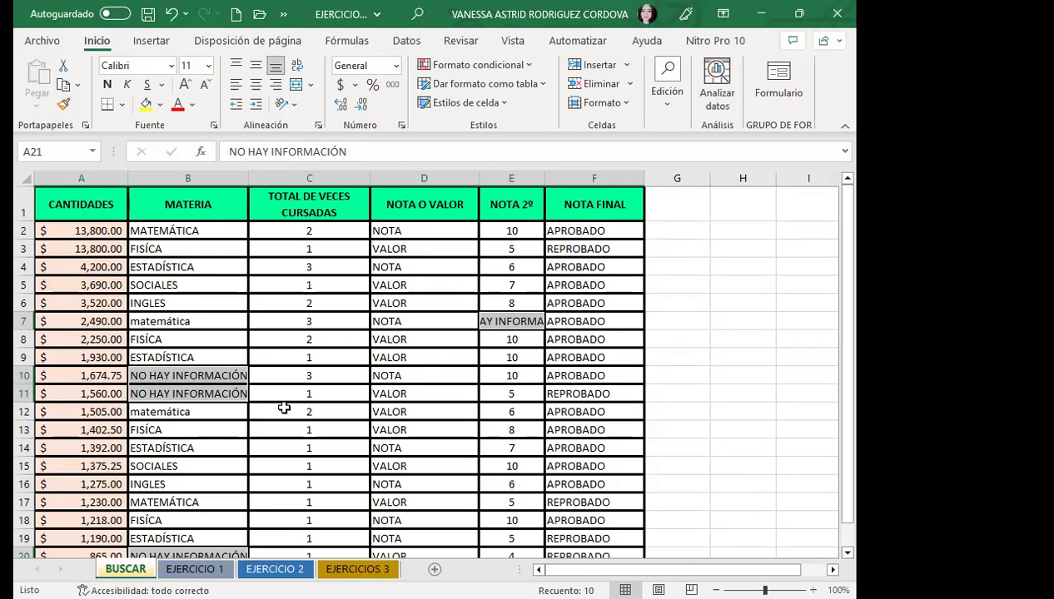
- Undo the replacement so B10, B11, B20, E7 and row 21 are blank again, then review the table
key("ctrl+z")
scroll(242, 387, "up", 3)
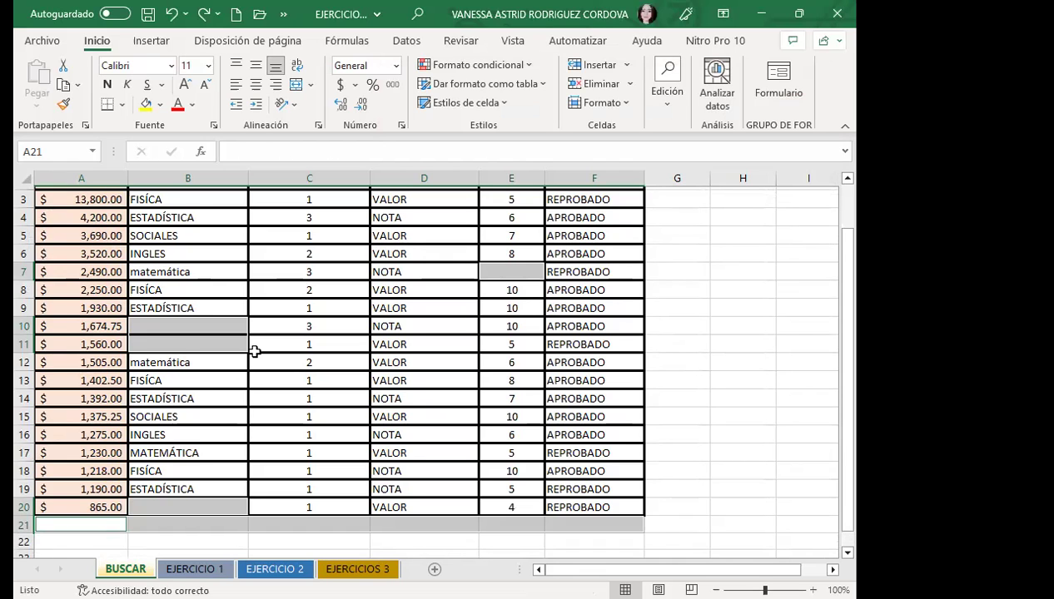
scroll(183, 349, "up", 1)
scroll(217, 466, "down", 3)
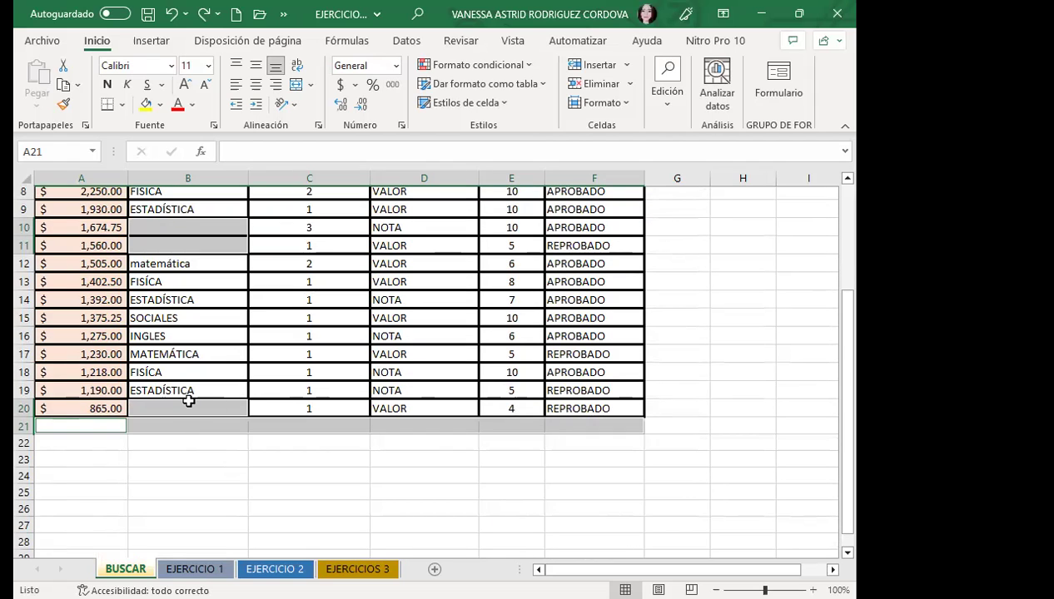
scroll(189, 401, "up", 3)
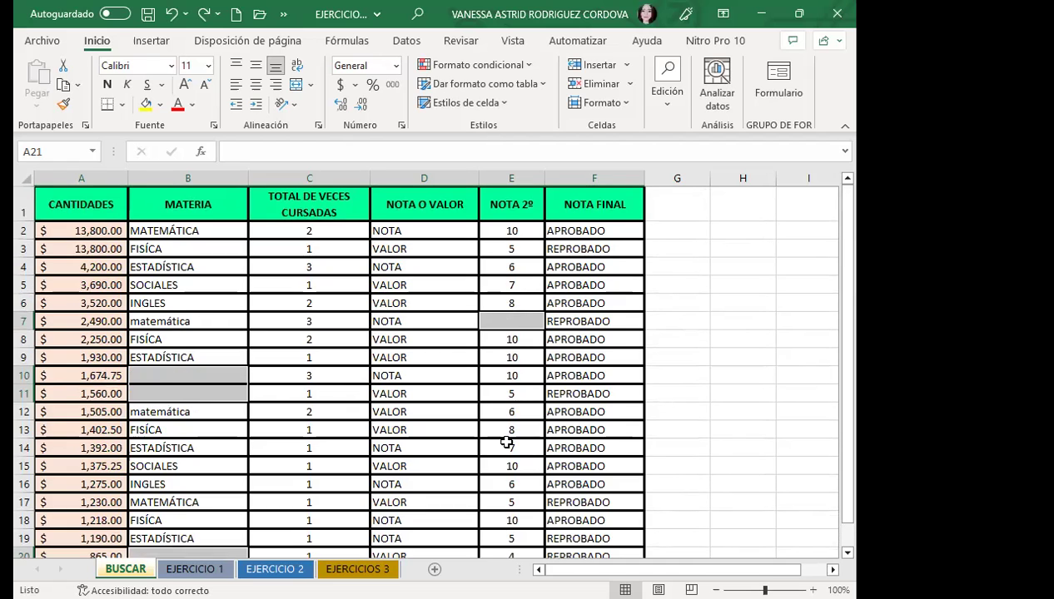
scroll(507, 443, "down", 3)
scroll(313, 386, "up", 3)
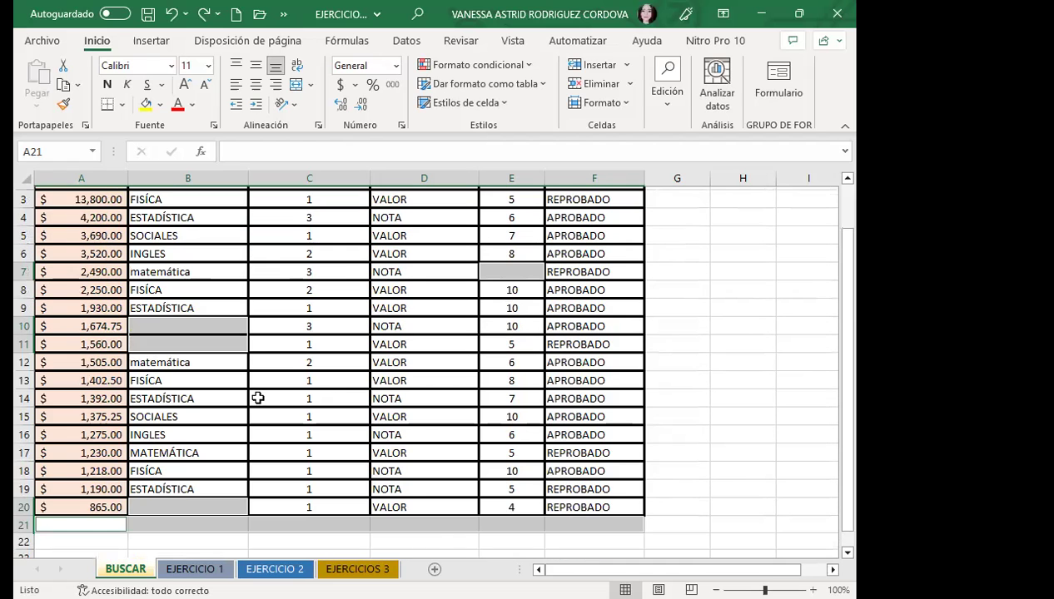
scroll(329, 391, "up", 1)
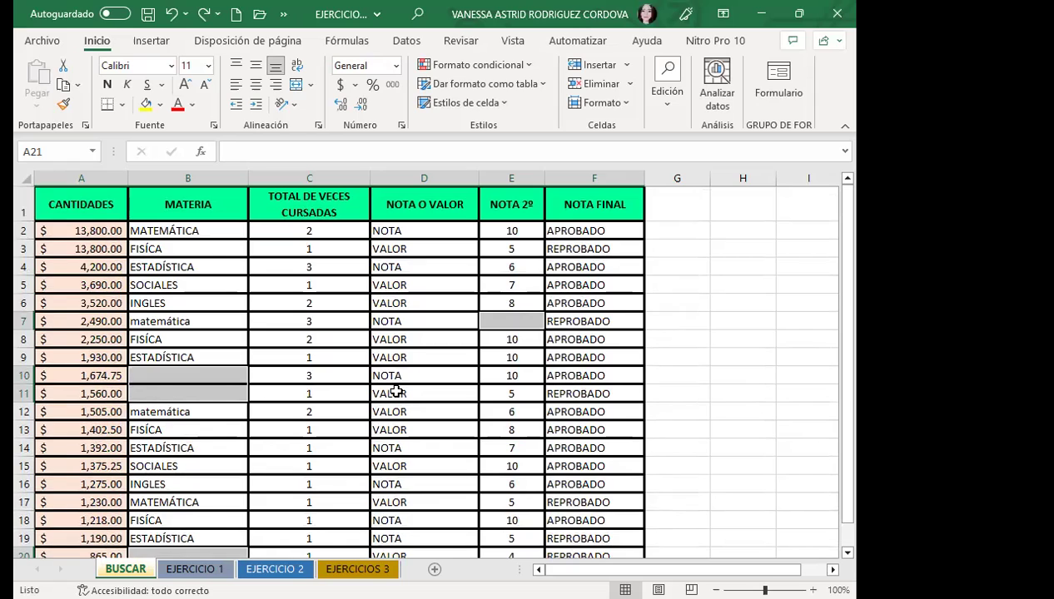
left_click(325, 415)
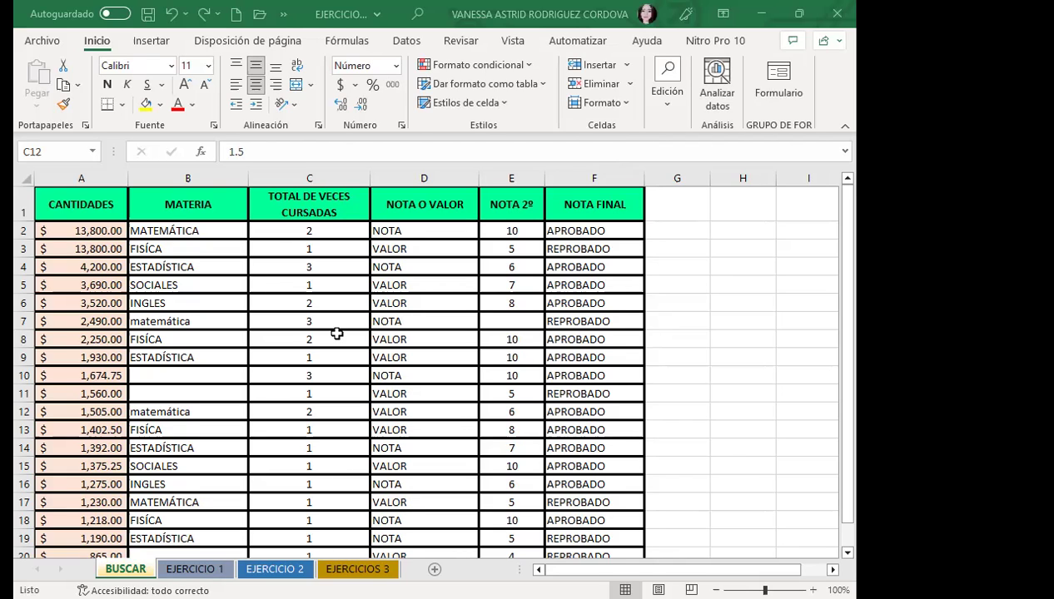
left_click(447, 423)
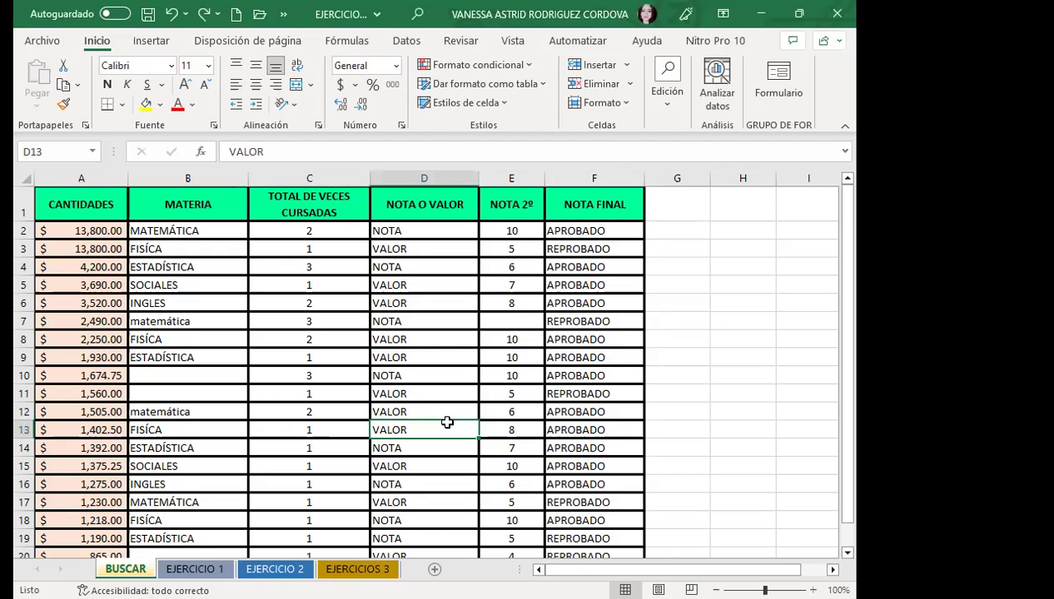
left_click(421, 393)
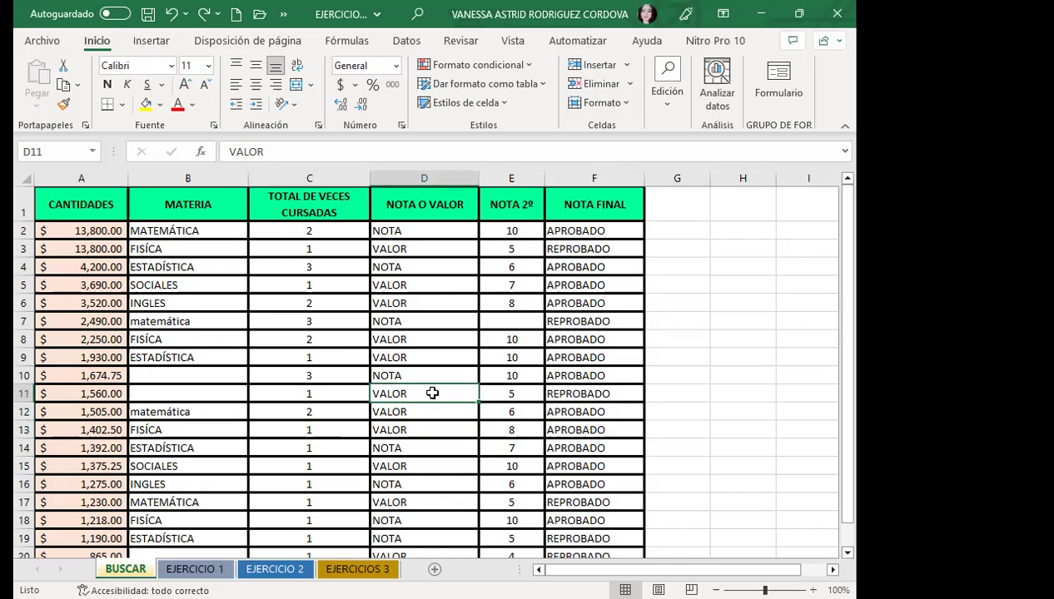
scroll(416, 393, "down", 2)
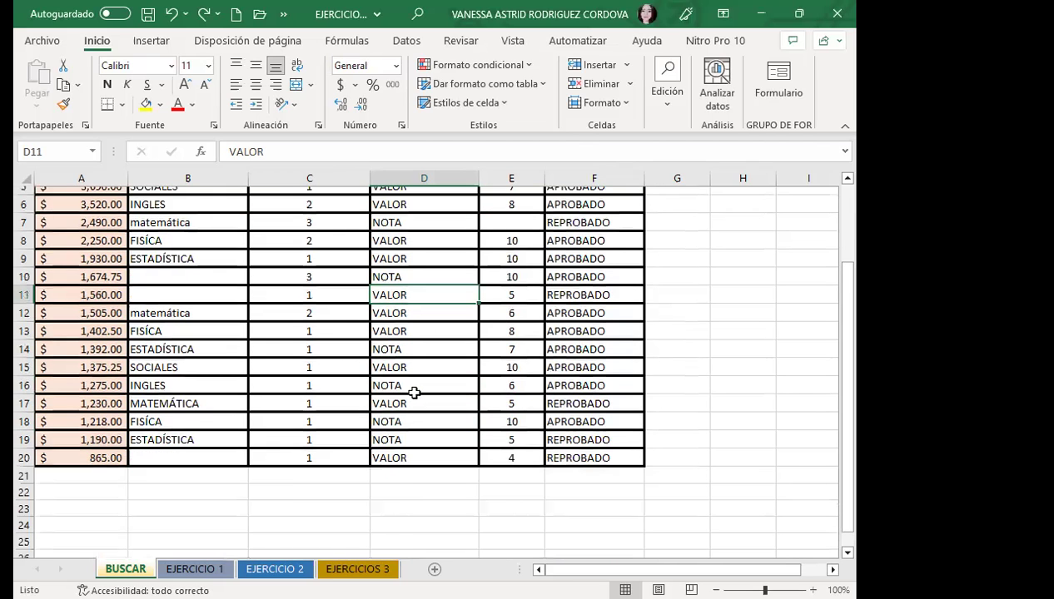
scroll(413, 392, "up", 2)
left_click(388, 339)
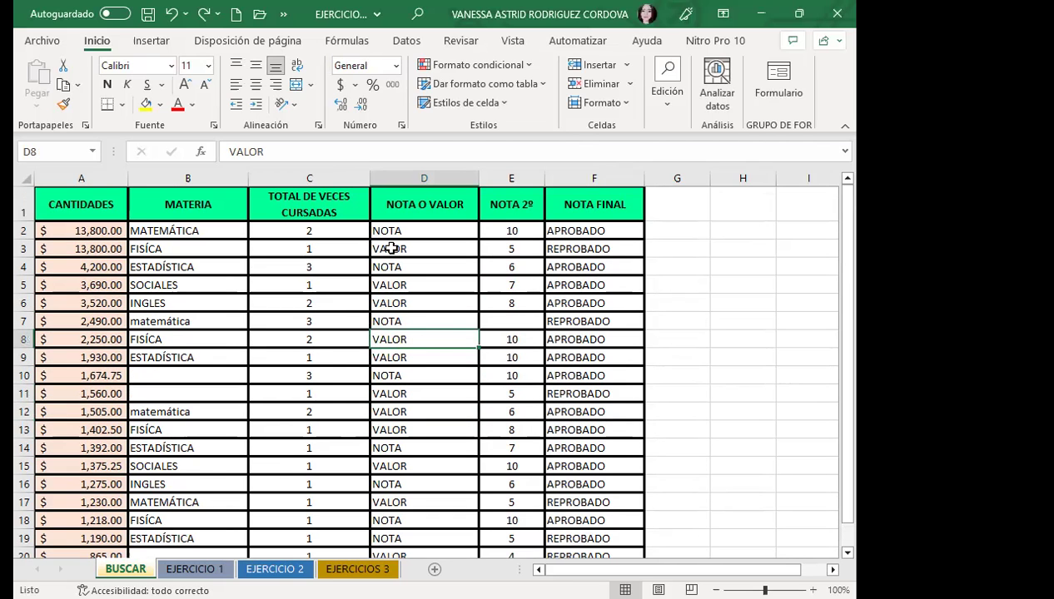
left_click(187, 372)
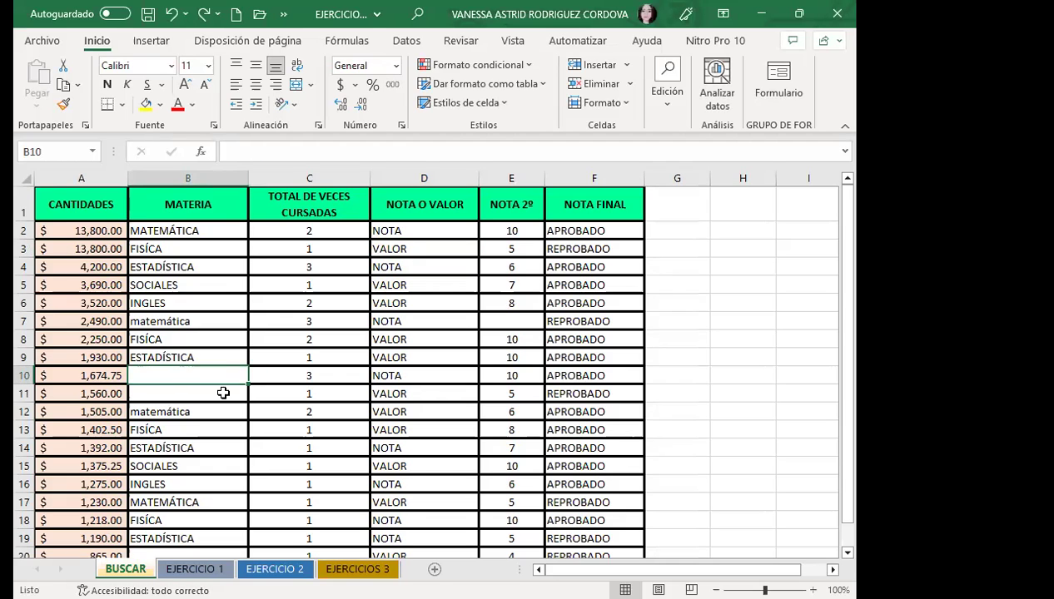
left_click(196, 390)
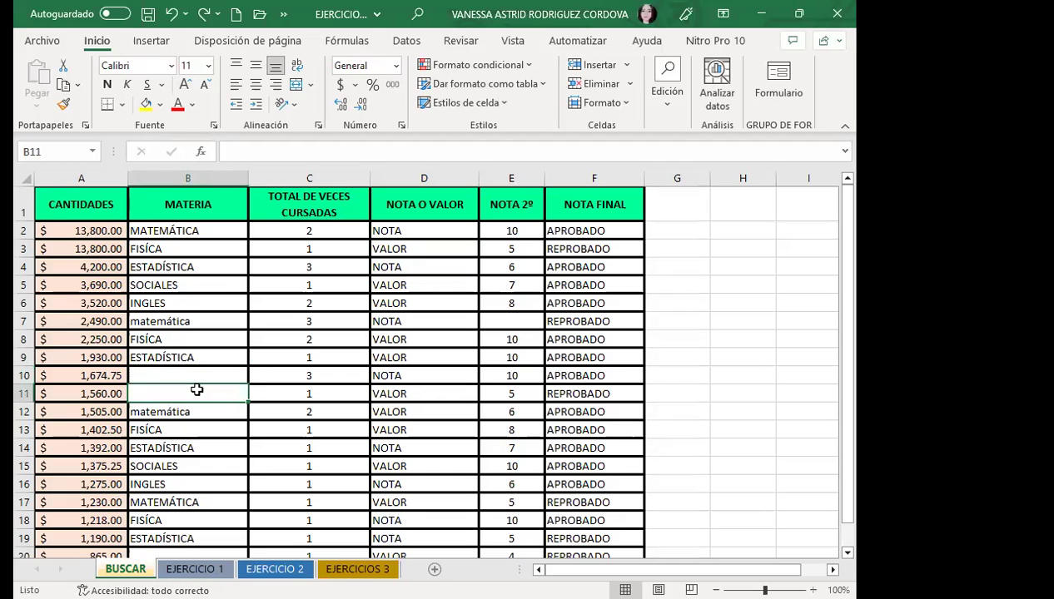
left_click(164, 376)
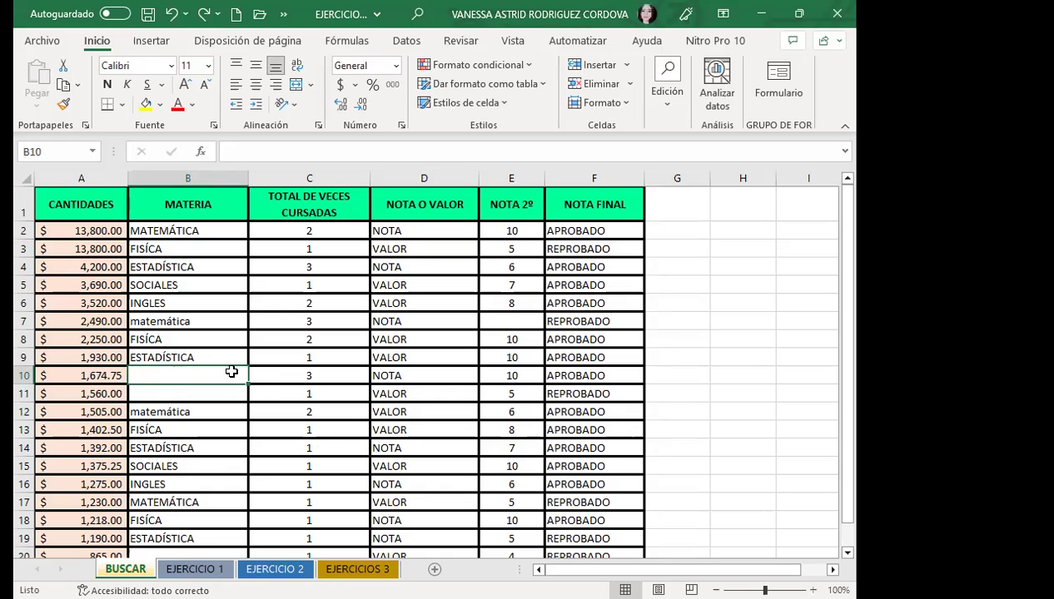
left_click(497, 322)
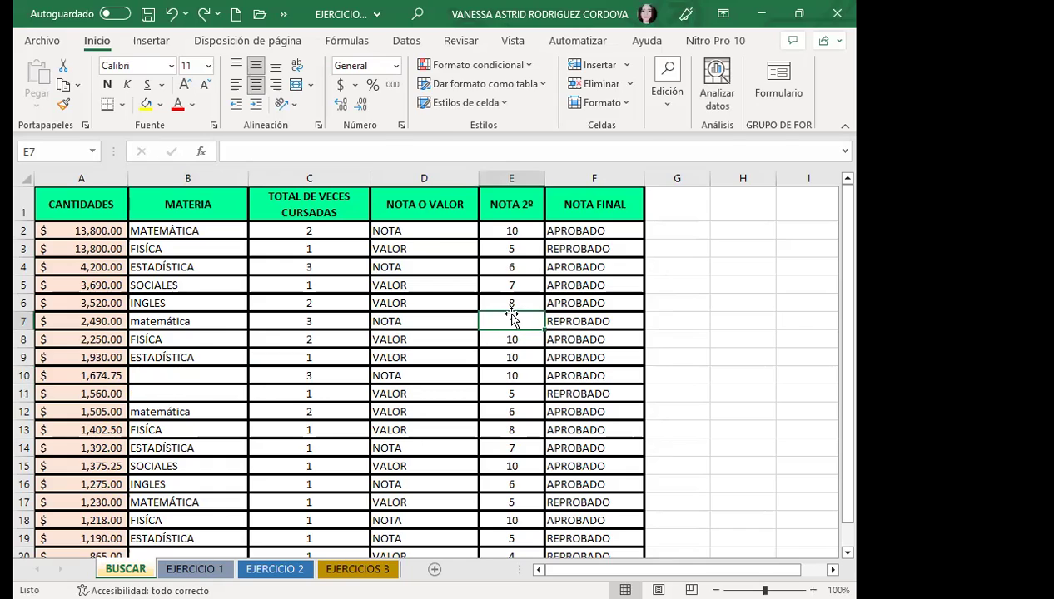
- In the Find window, take the search format from MATERIA header cell B1's green fill
key("ctrl+b")
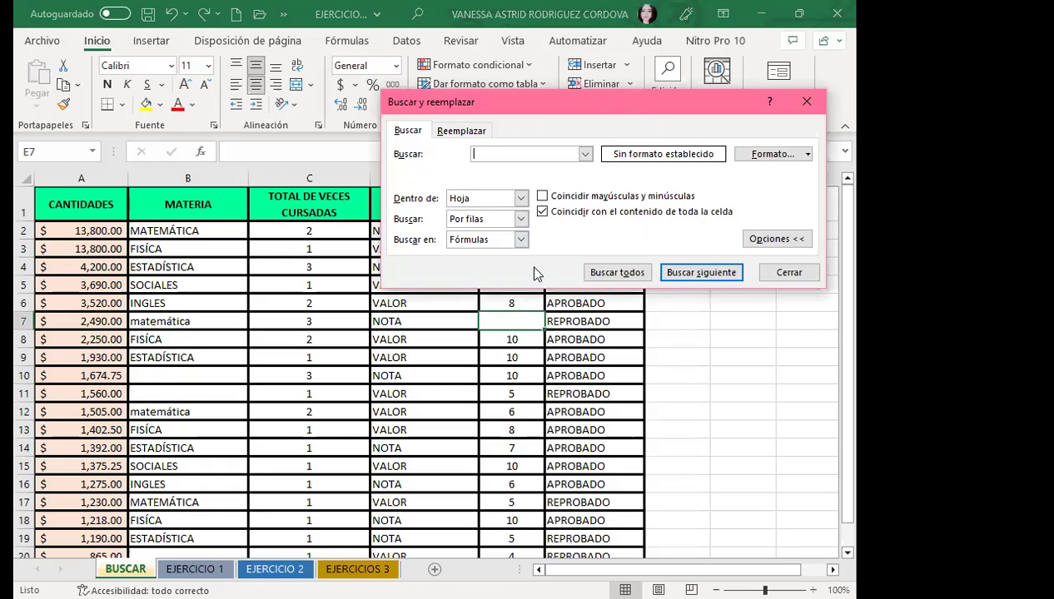
left_click_drag(616, 107, 548, 133)
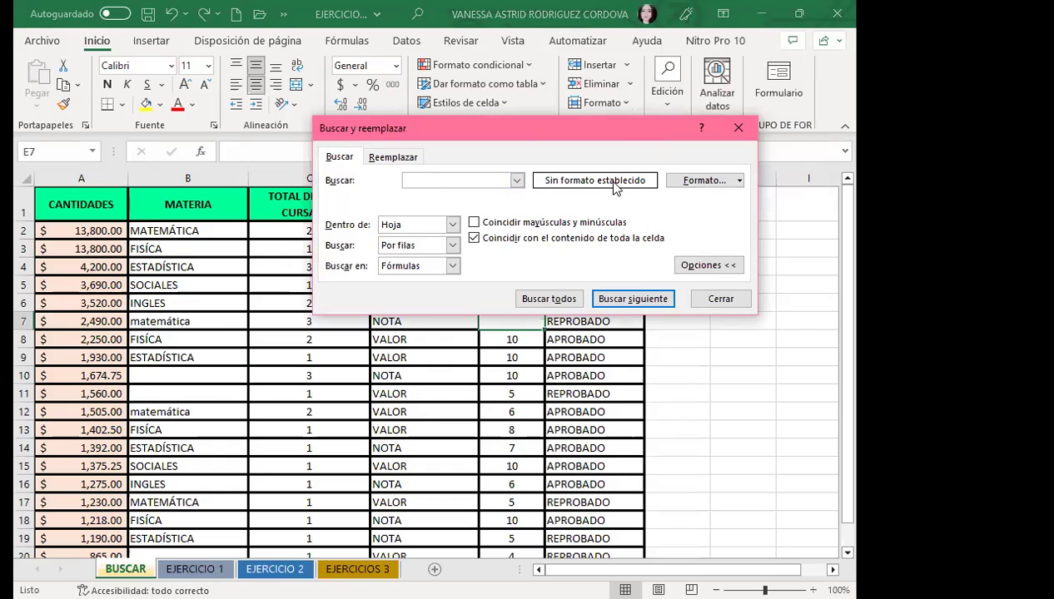
left_click(740, 181)
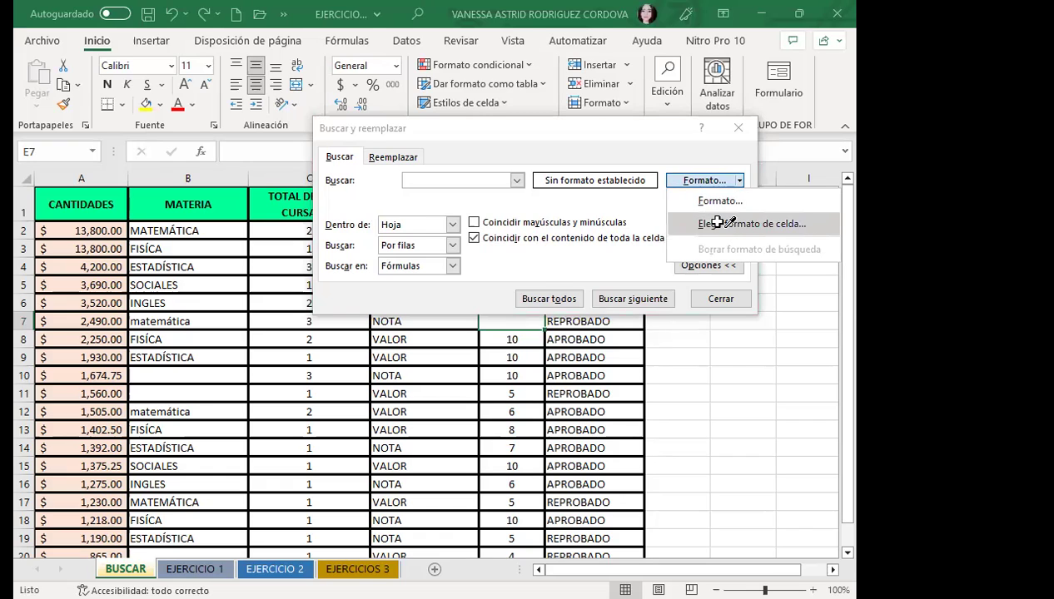
left_click(723, 225)
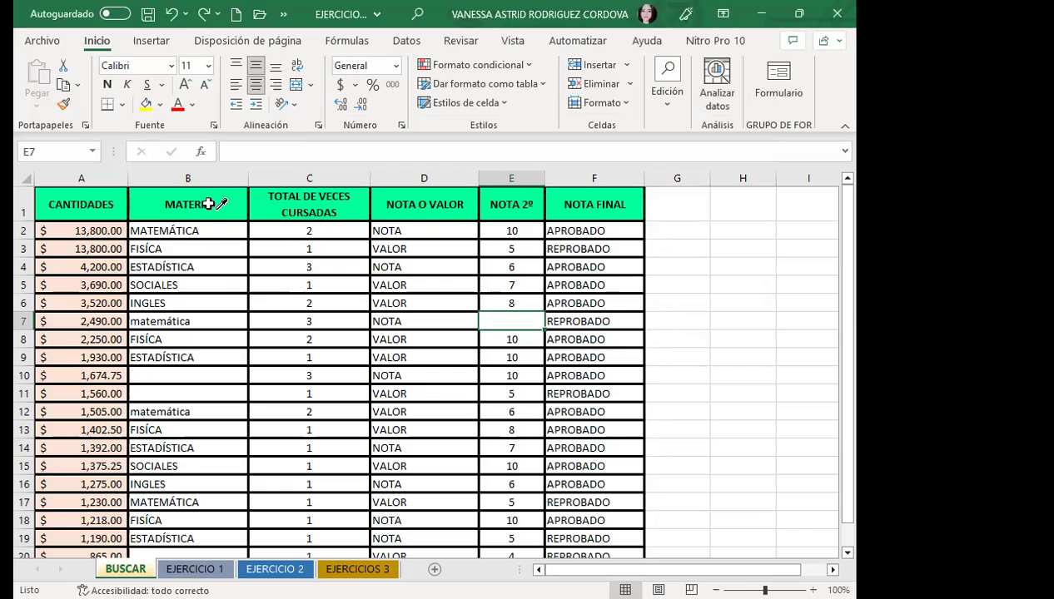
left_click(212, 201)
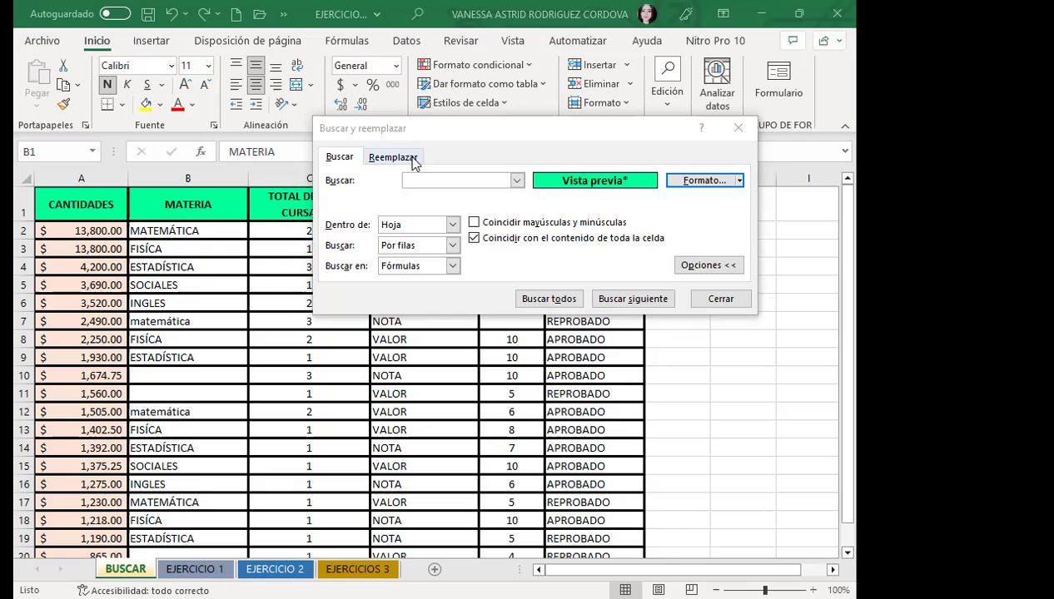
- Set the replacement format to a two-colour gradient fill with light green as Color 1, blending to blue
left_click(414, 161)
left_click(407, 201)
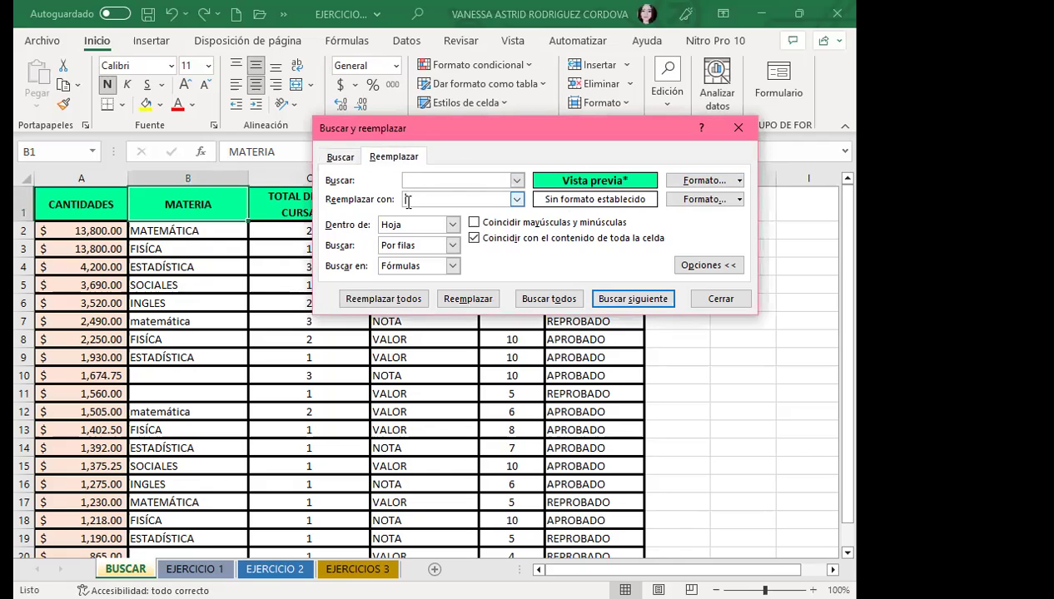
left_click(703, 201)
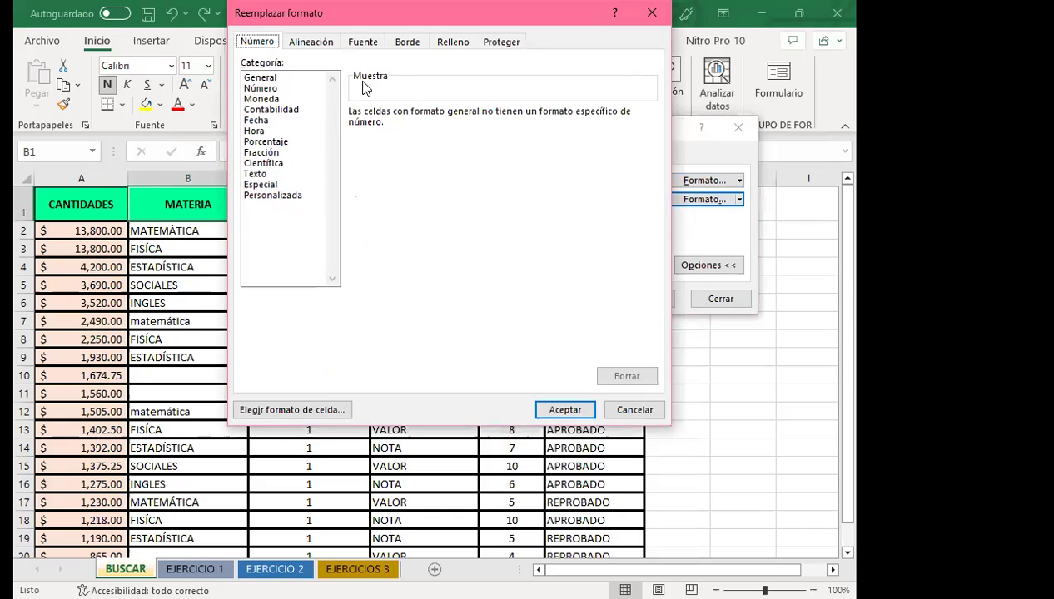
left_click(409, 43)
left_click(450, 43)
left_click(306, 233)
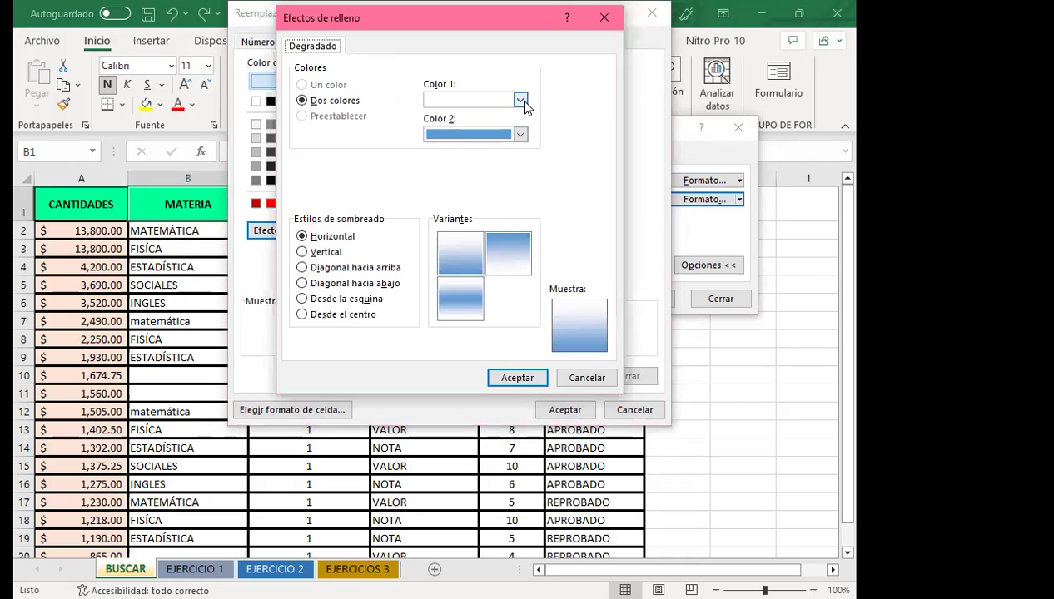
left_click(521, 100)
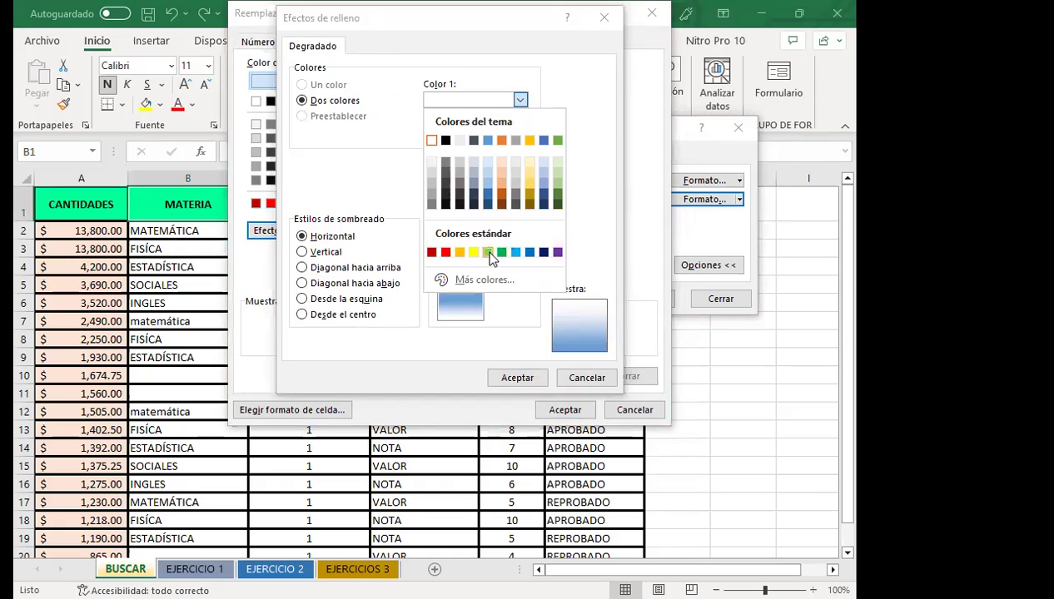
left_click(488, 252)
left_click(516, 377)
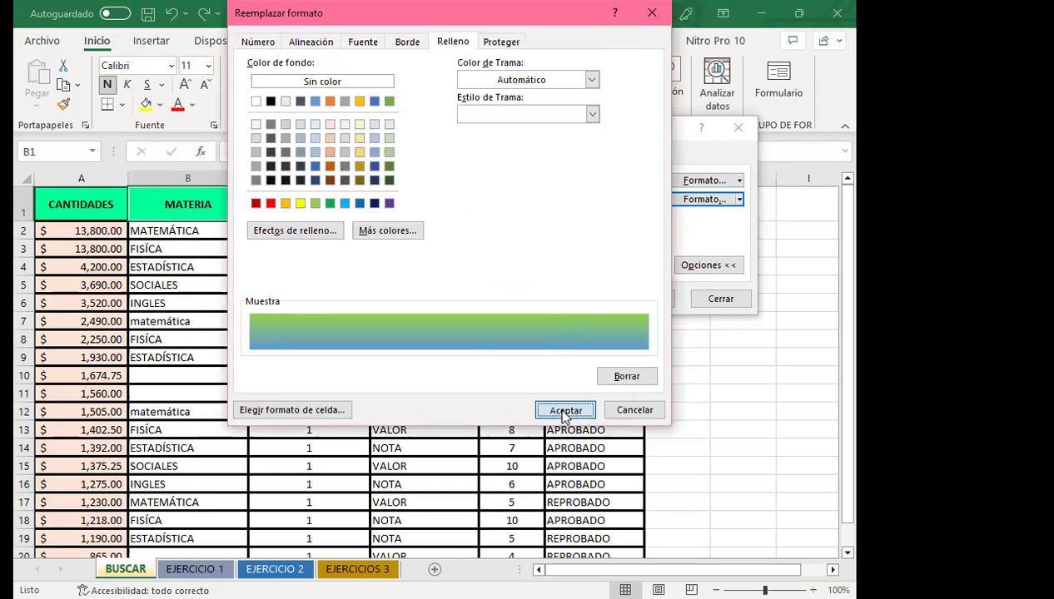
left_click(565, 411)
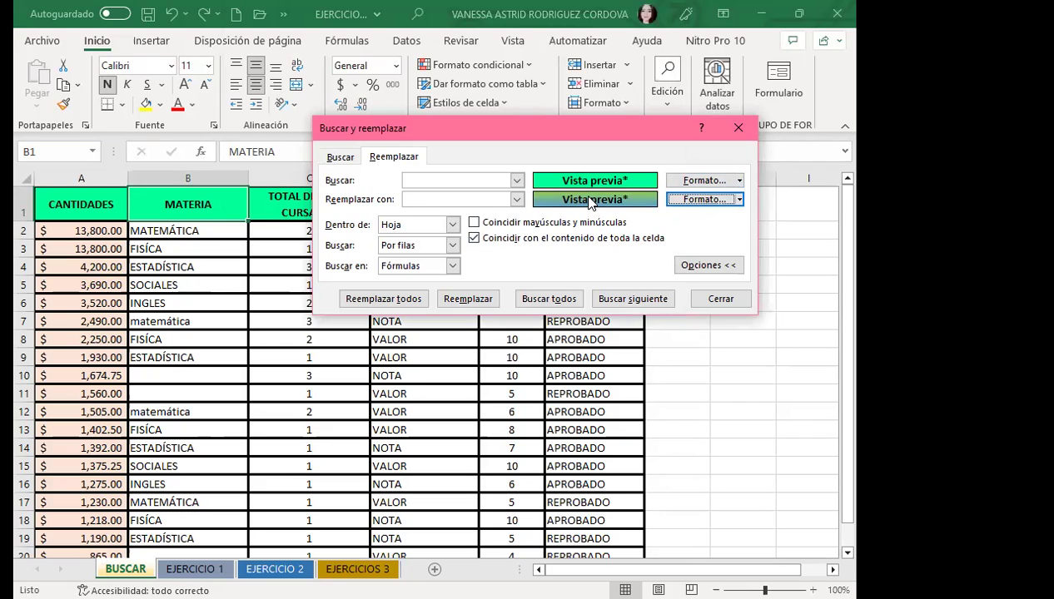
- Apply the gradient to all five green header cells, including CANTIDADES, MATERIA and NOTA FINAL
left_click(400, 301)
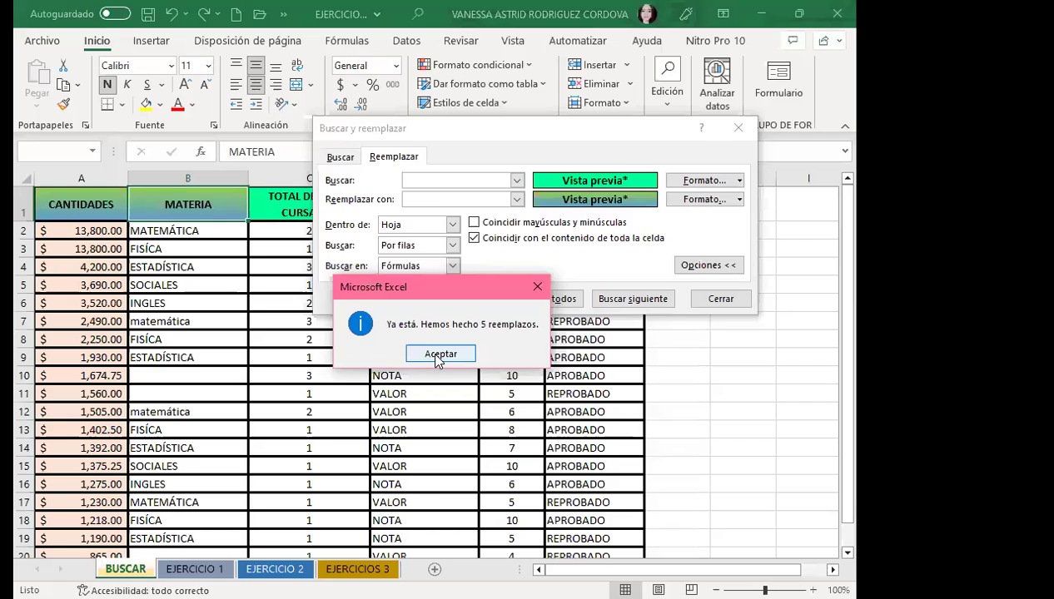
left_click(438, 358)
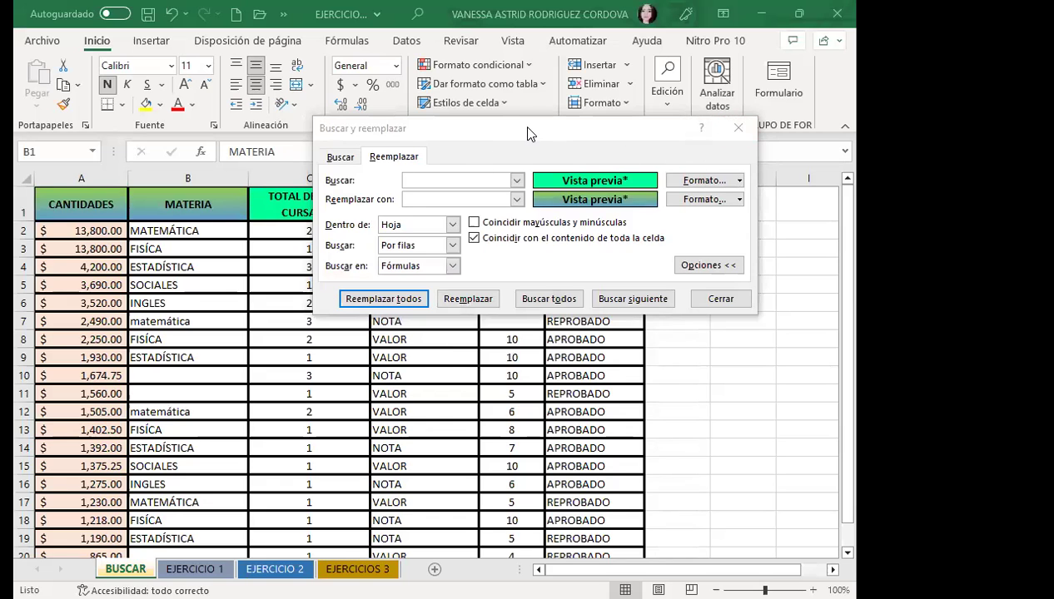
left_click_drag(530, 133, 575, 351)
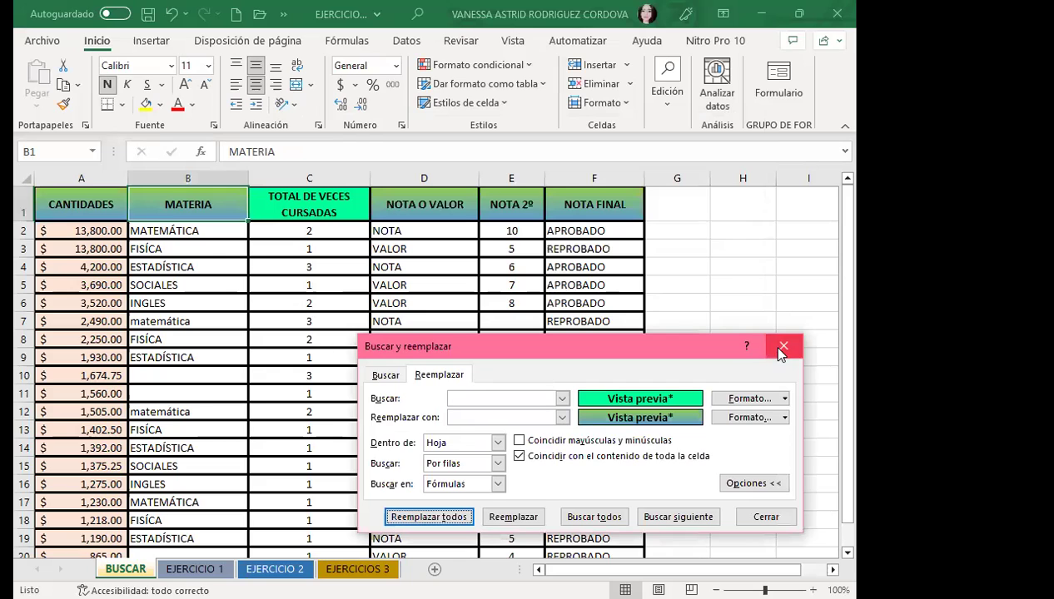
- Close Find and Replace and inspect the NOTA, MATERIA and TOTAL DE VECES CURSADAS header cells
left_click(777, 347)
left_click(405, 207)
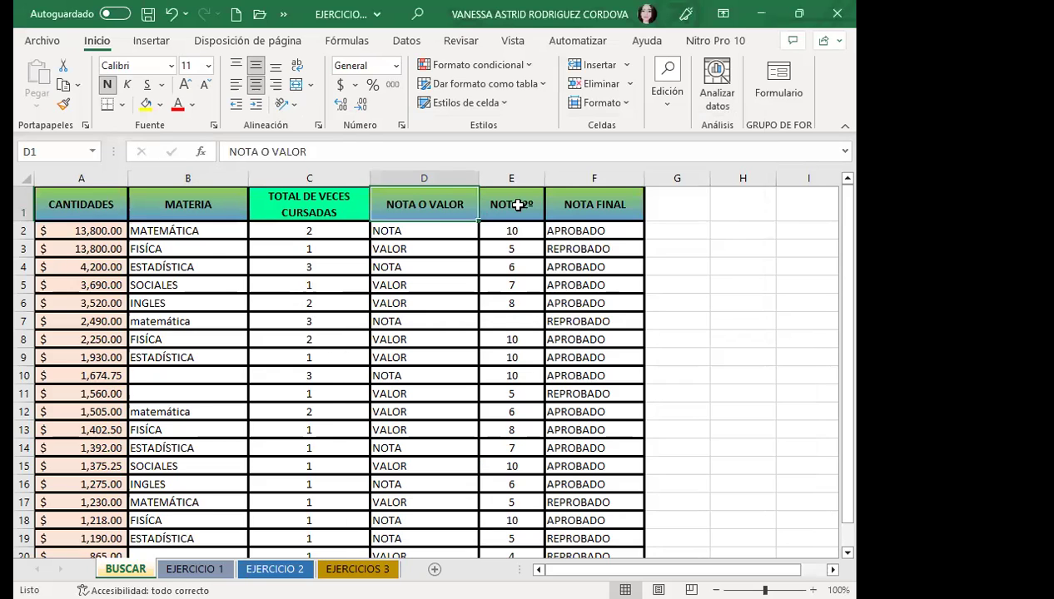
left_click(518, 204)
left_click(588, 204)
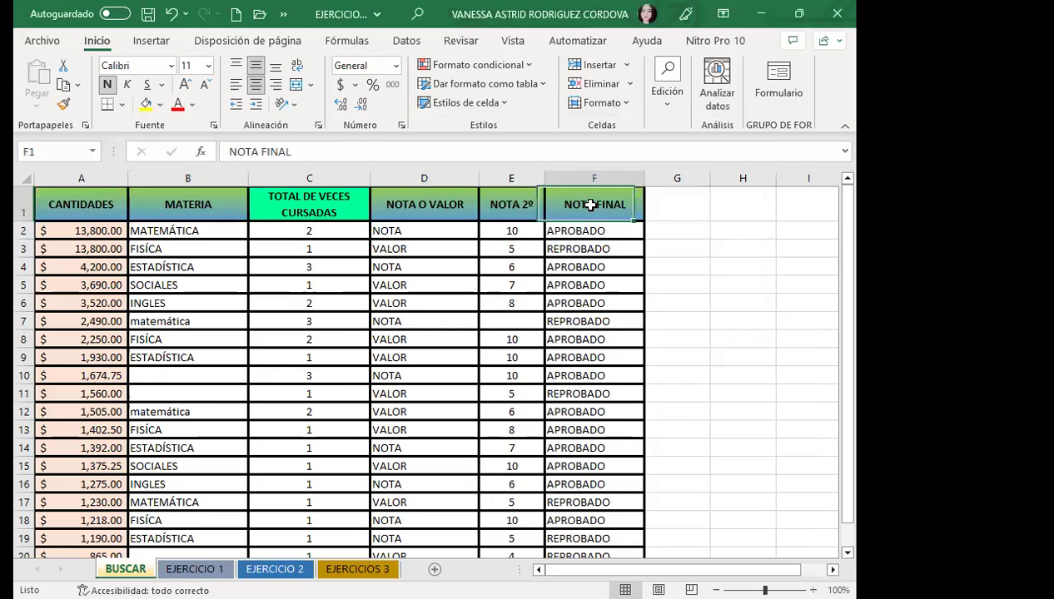
left_click(163, 206)
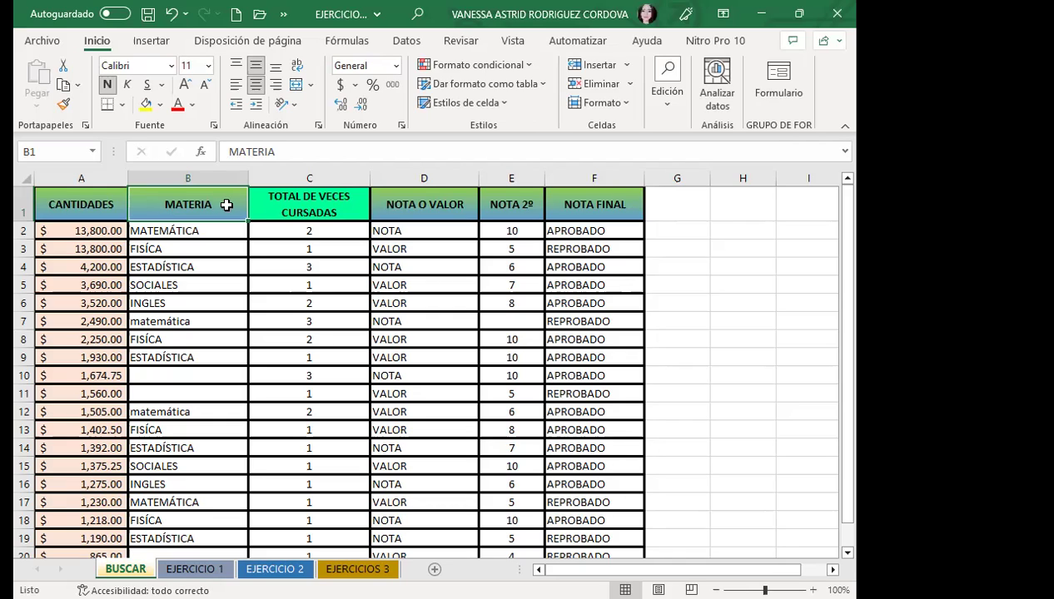
left_click(283, 211)
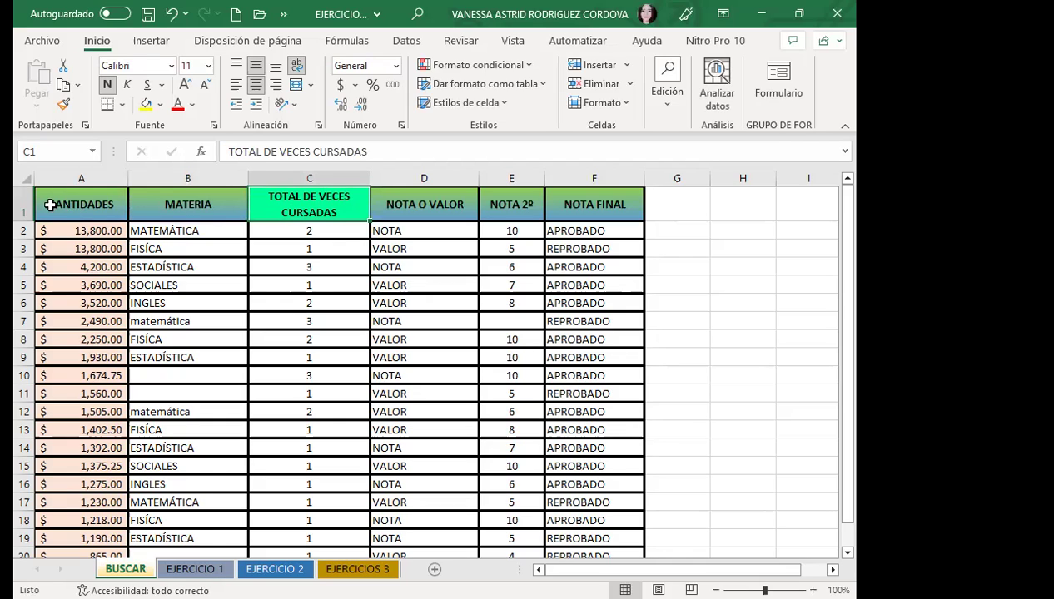
left_click_drag(49, 205, 597, 204)
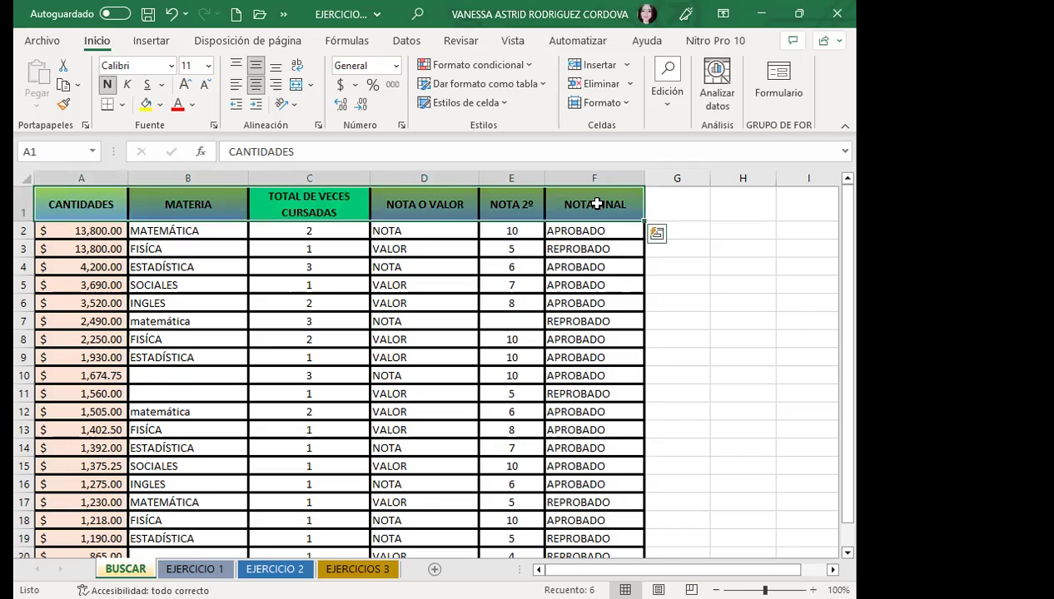
- Recheck header row A1–F1, confirming only TOTAL DE VECES CURSADAS remains solid green
left_click(420, 208)
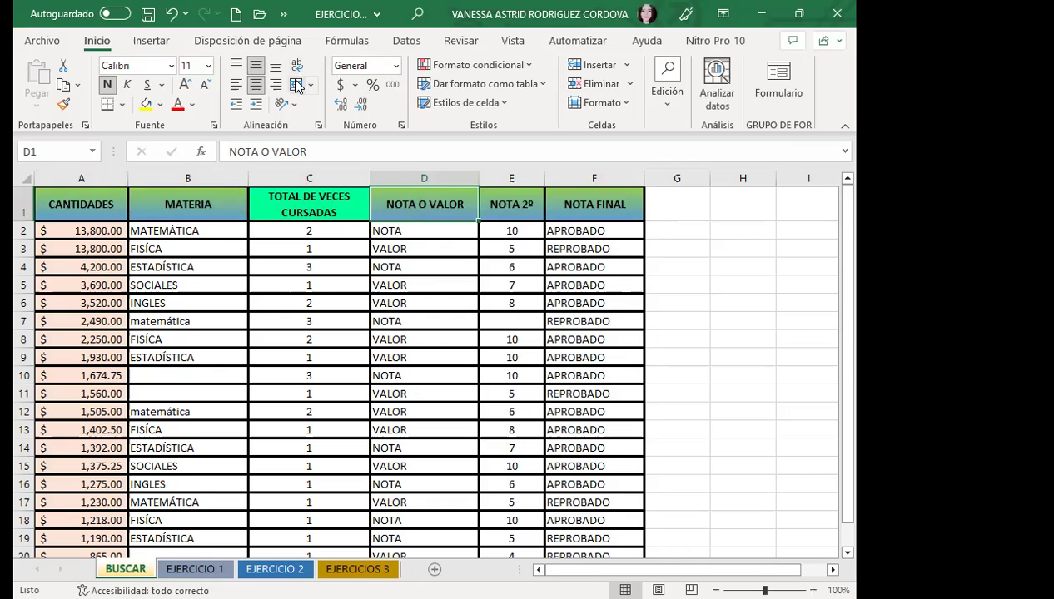
left_click(441, 265)
left_click(572, 215)
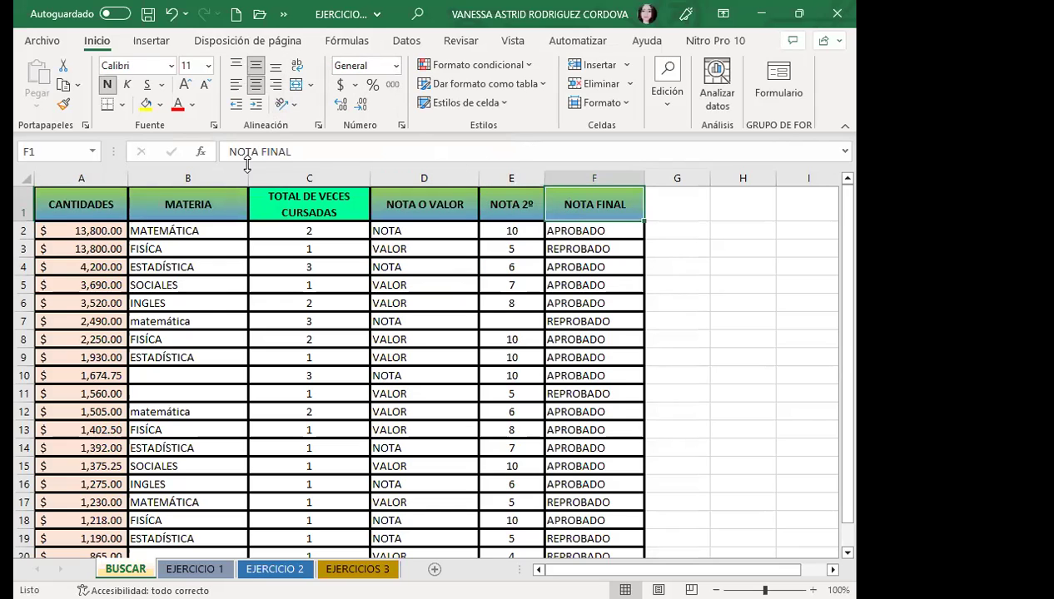
left_click(188, 208)
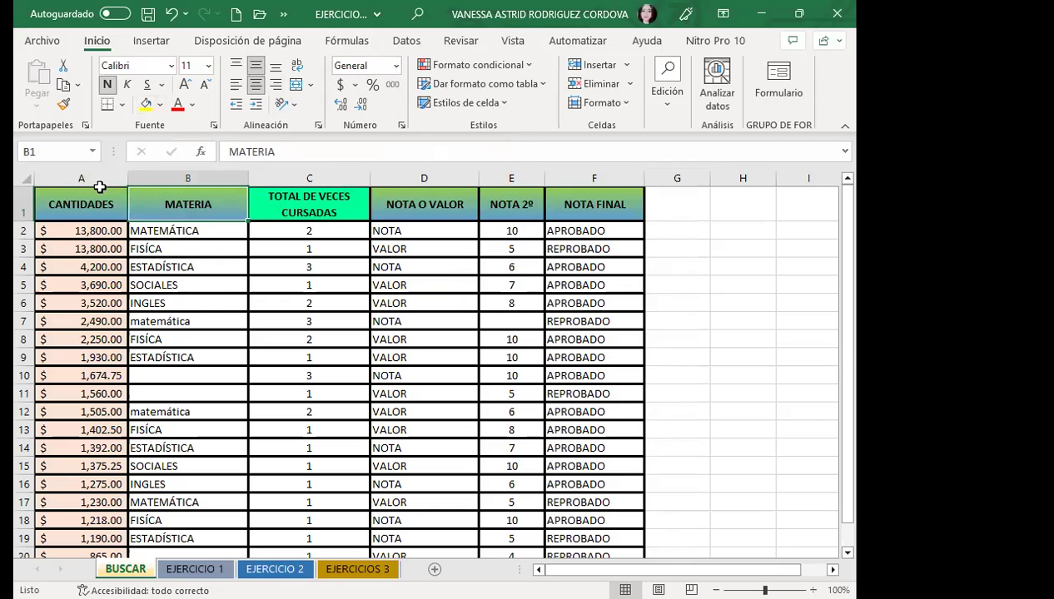
left_click_drag(77, 205, 621, 212)
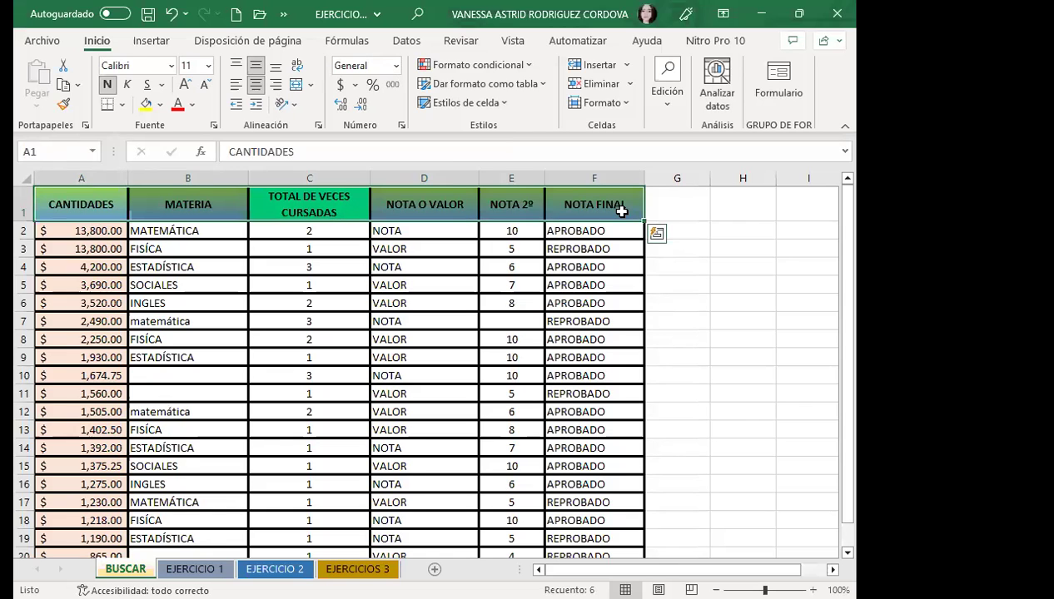
left_click(183, 203)
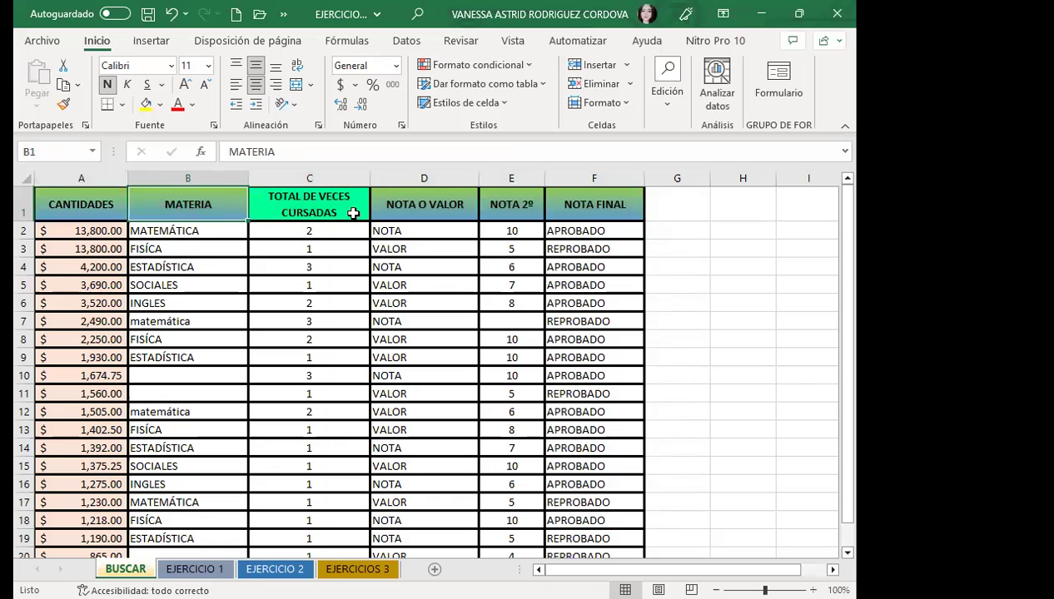
left_click(353, 213)
left_click(102, 203)
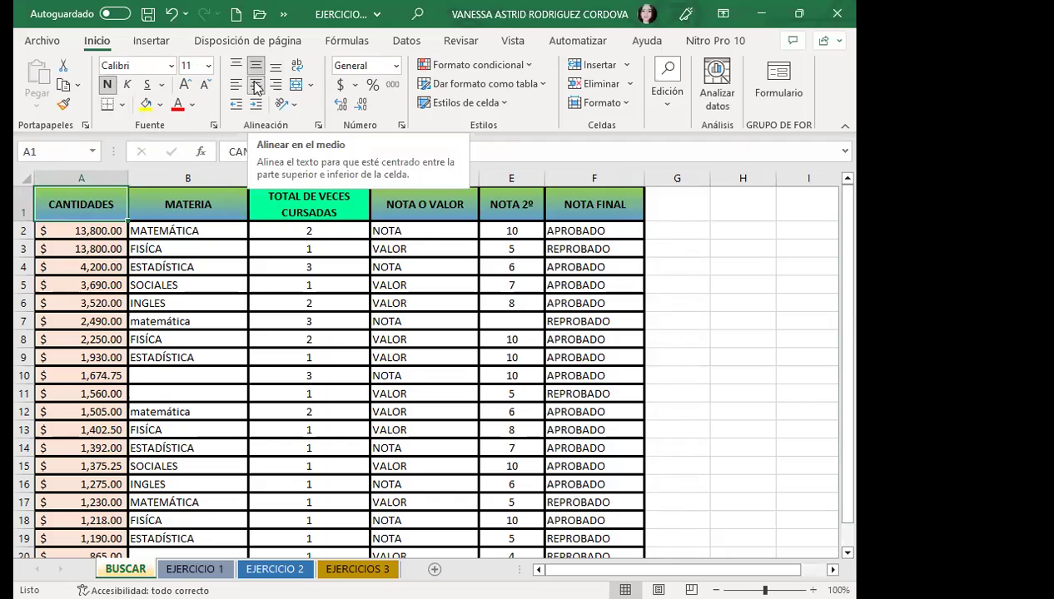
- Compare the fills of the NOTA headers with TOTAL DE VECES CURSADAS in the header row
key("Right")
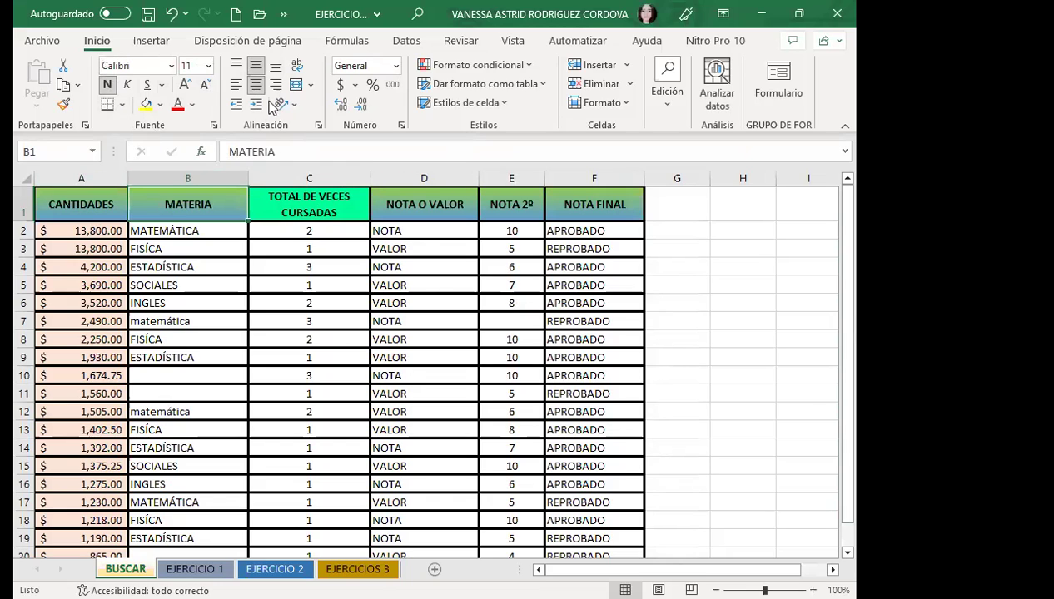
left_click(436, 201)
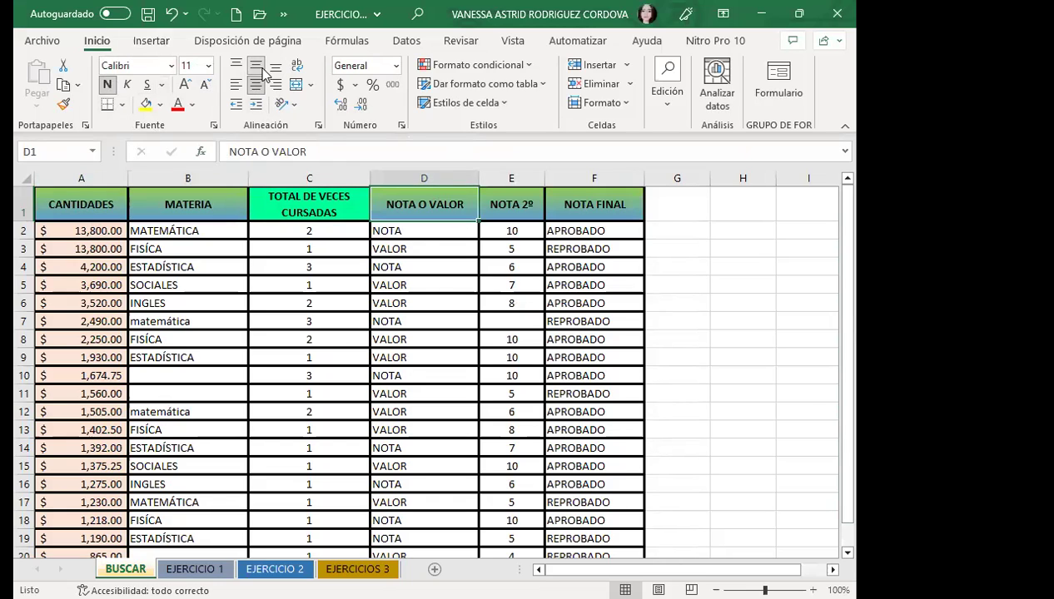
left_click(504, 202)
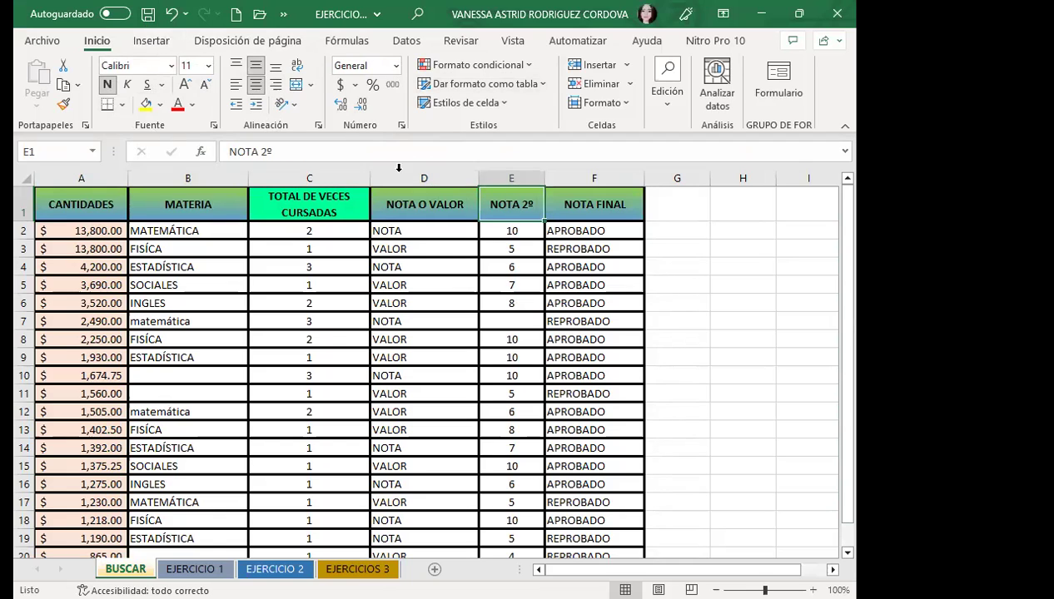
left_click(603, 204)
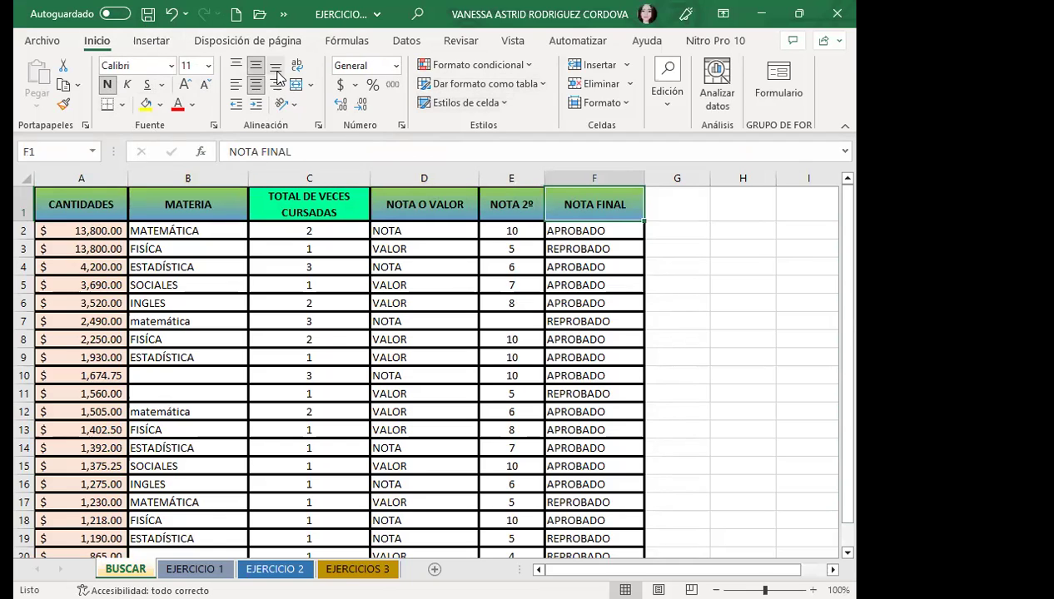
left_click(295, 210)
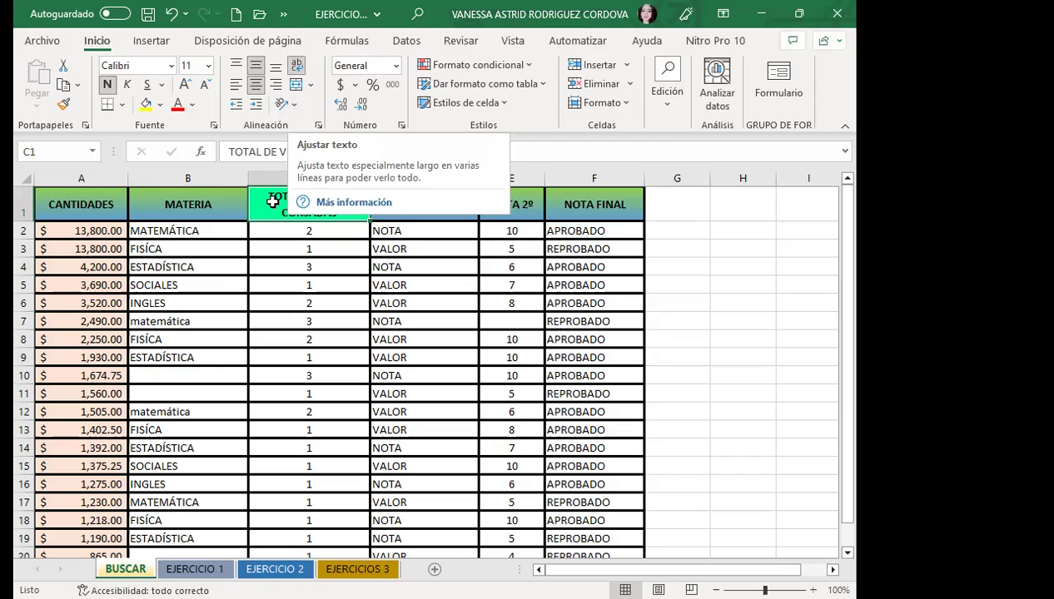
left_click(422, 205)
left_click(503, 205)
left_click(578, 207)
left_click(351, 216)
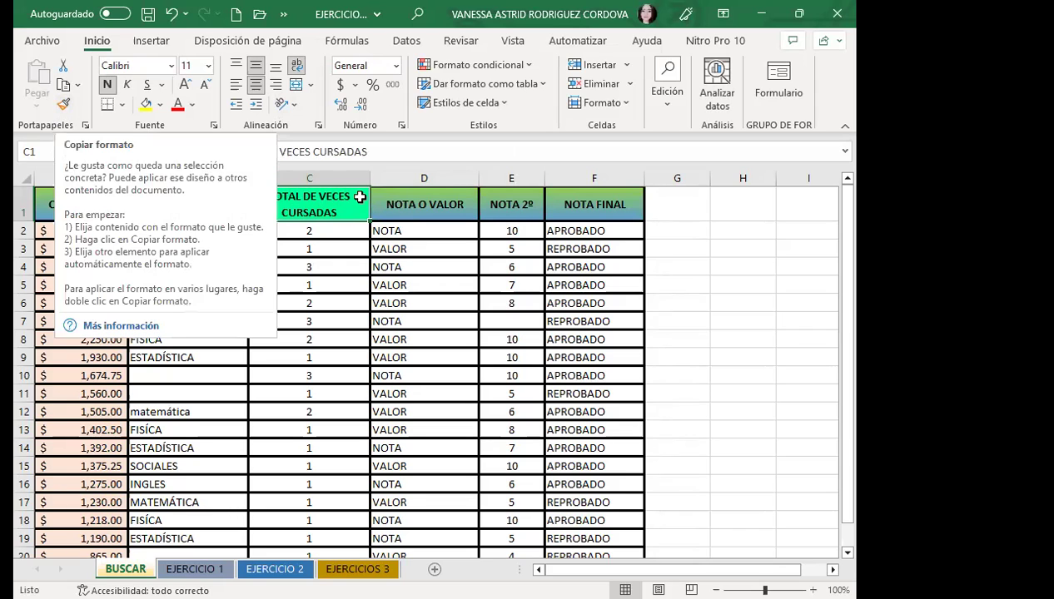
left_click(409, 208)
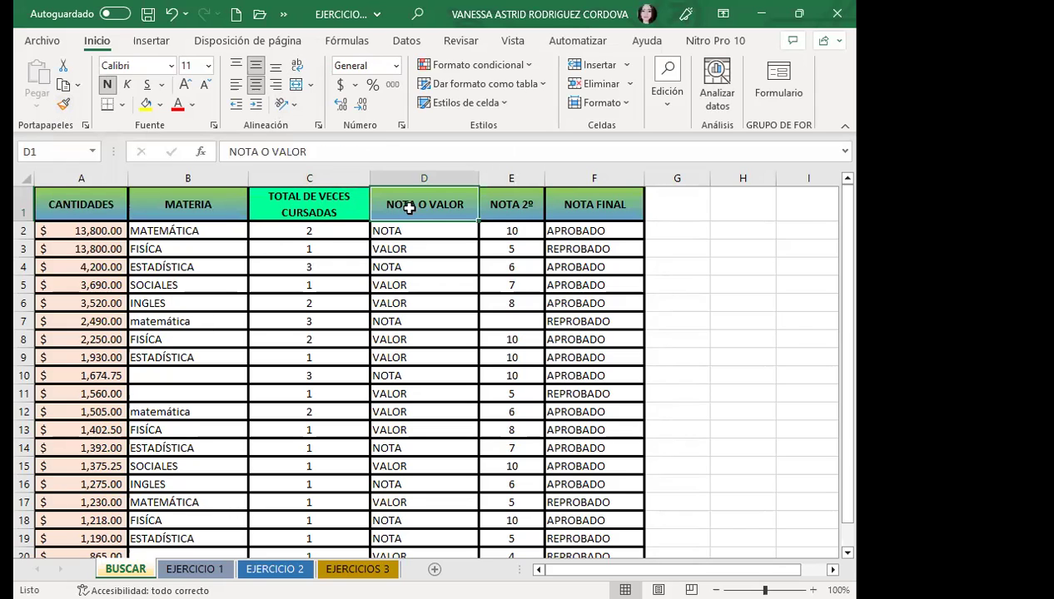
left_click(356, 212)
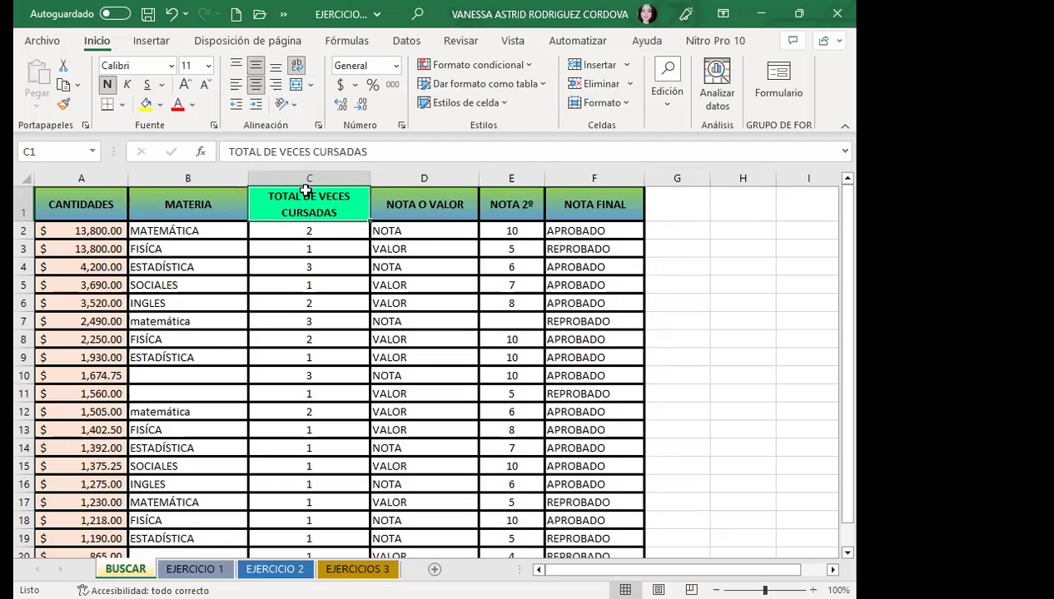
- Select header row A1–F1, then check each header from CANTIDADES to NOTA FINAL again
mouse_move(58, 202)
left_mouse_down()
mouse_move(591, 205)
mouse_move(565, 199)
left_mouse_up()
left_click(297, 67)
left_click(437, 205)
left_click(572, 204)
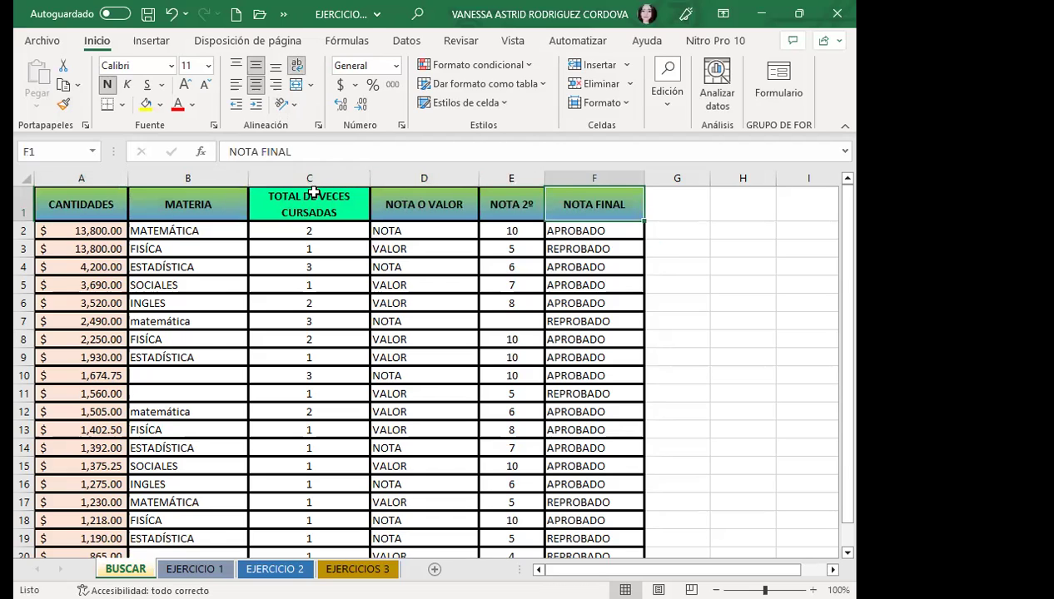
left_click(312, 192)
left_click(207, 203)
left_click(109, 203)
left_click(430, 208)
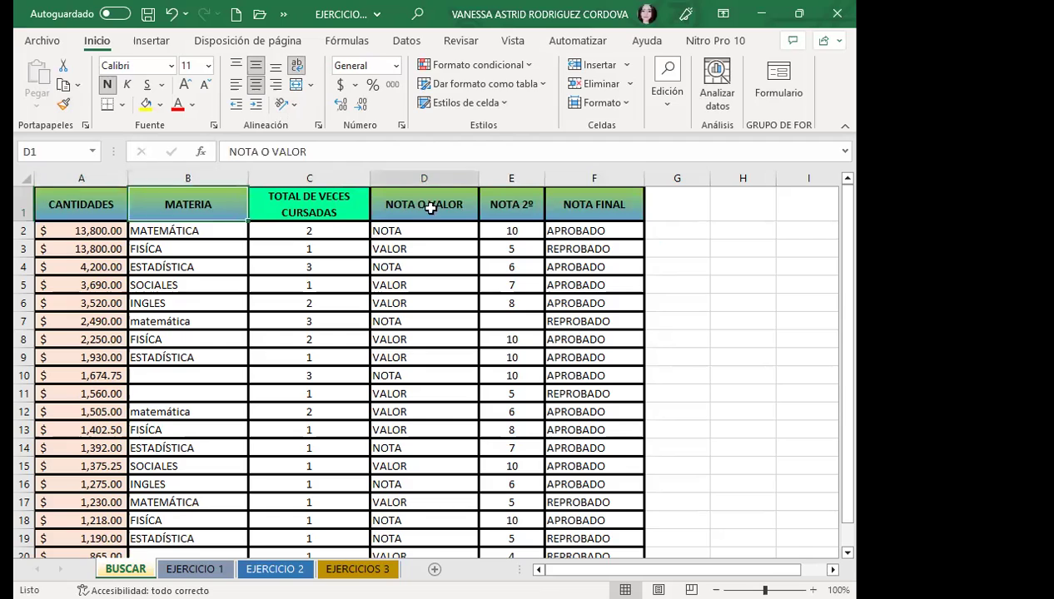
left_click(612, 205)
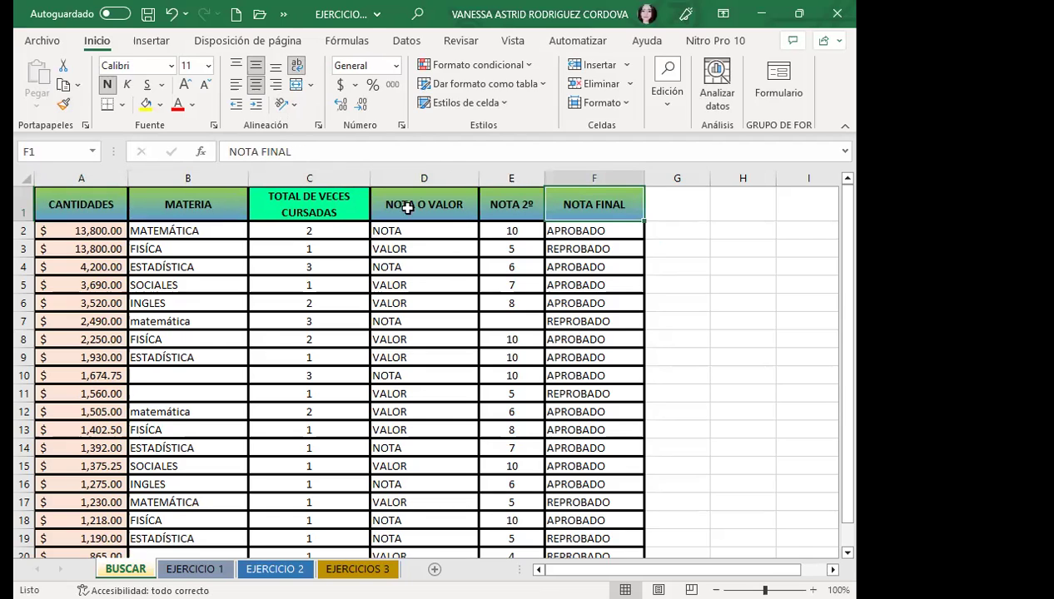
left_click(361, 209)
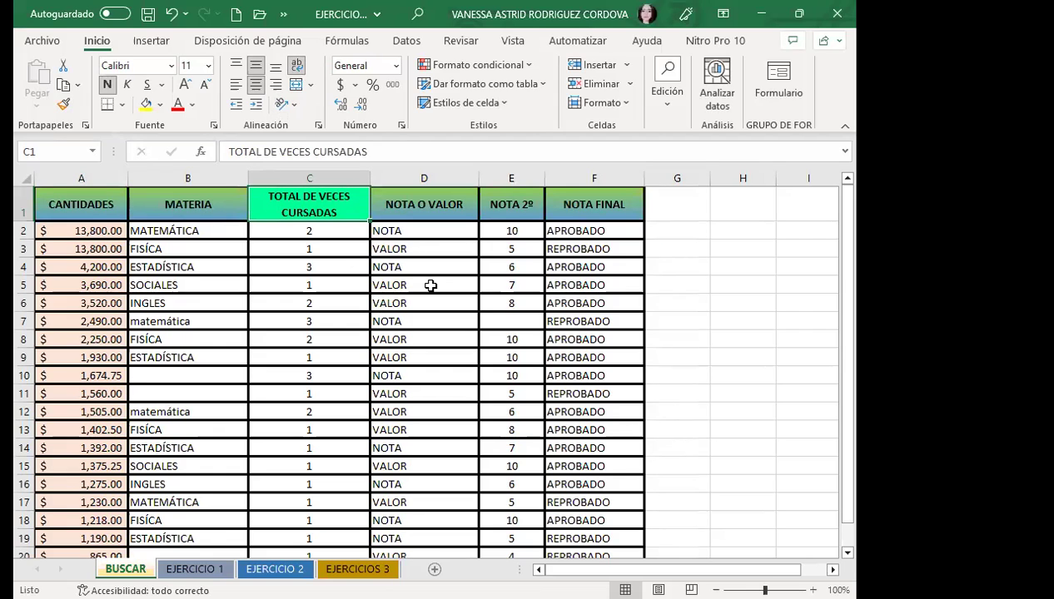
- Reopen Find and Replace with Ctrl+B and clear its search format
key("ctrl+b")
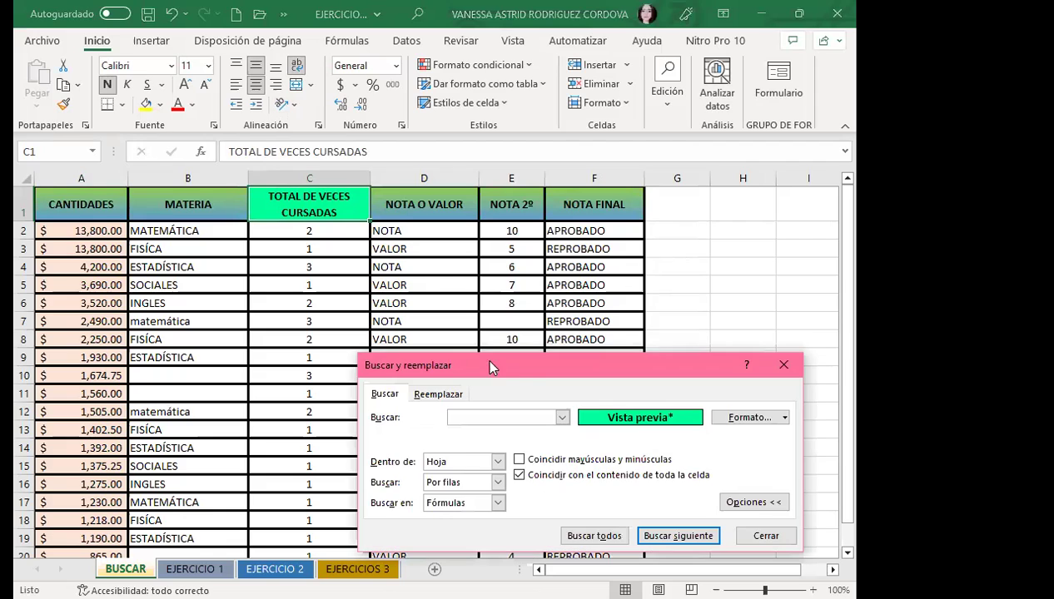
left_click_drag(521, 368, 536, 173)
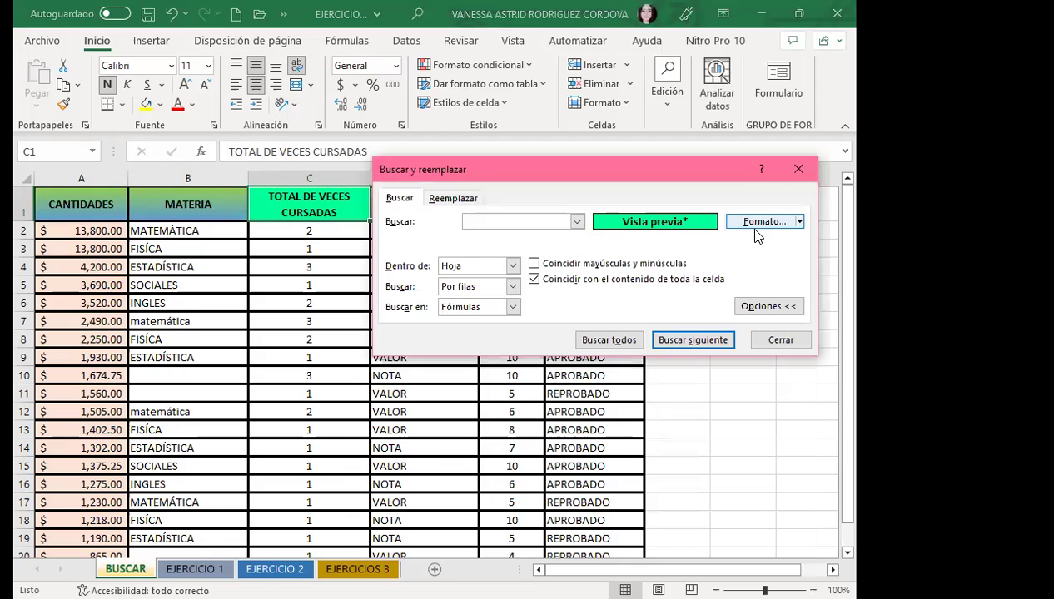
left_click(799, 222)
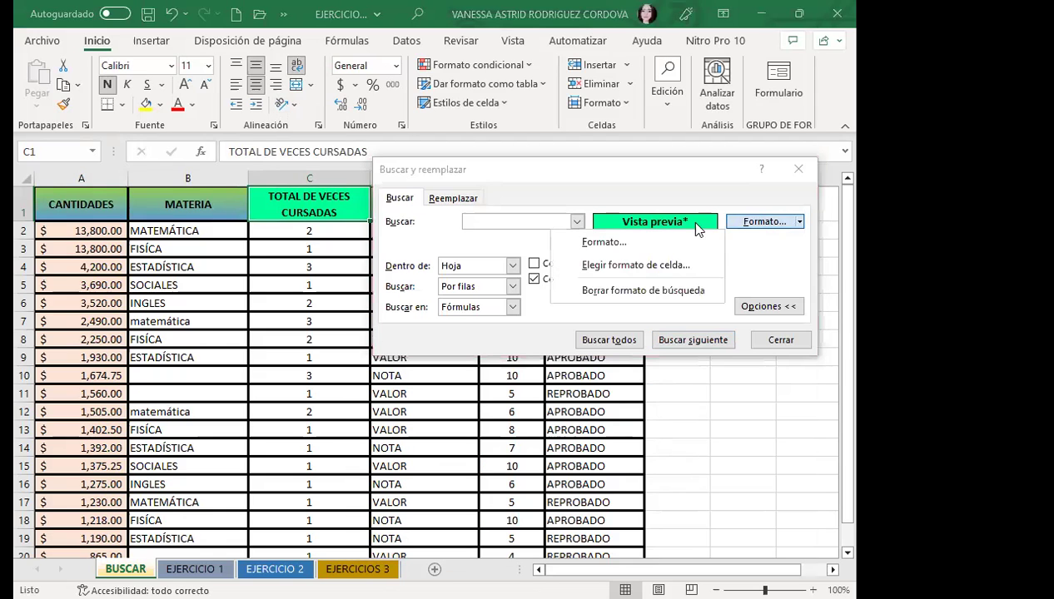
left_click(607, 289)
- From the Buscar page, set the search format to be picked from a sheet cell
left_click(453, 198)
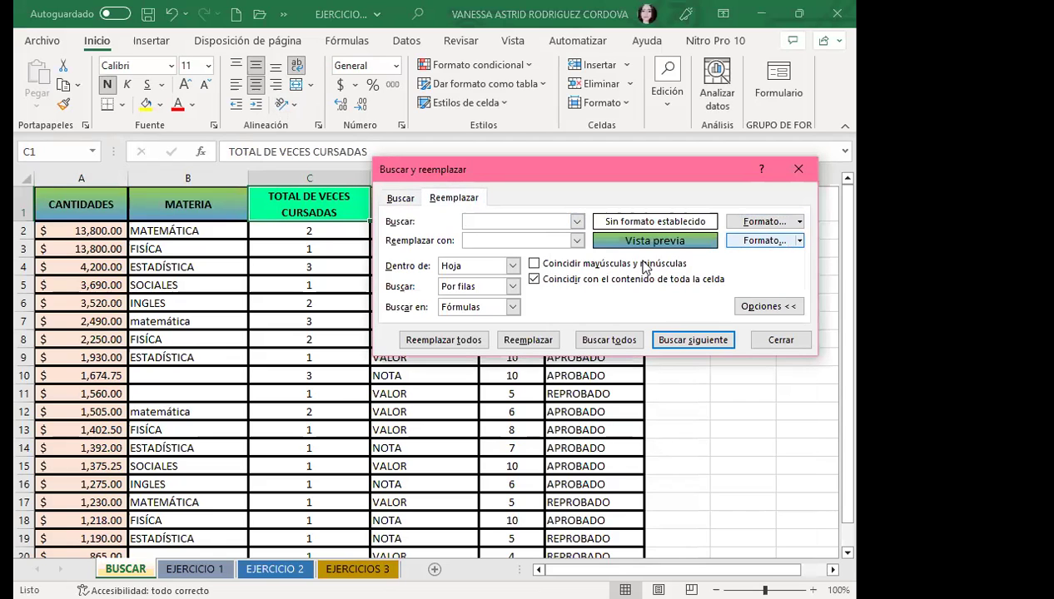
left_click(400, 200)
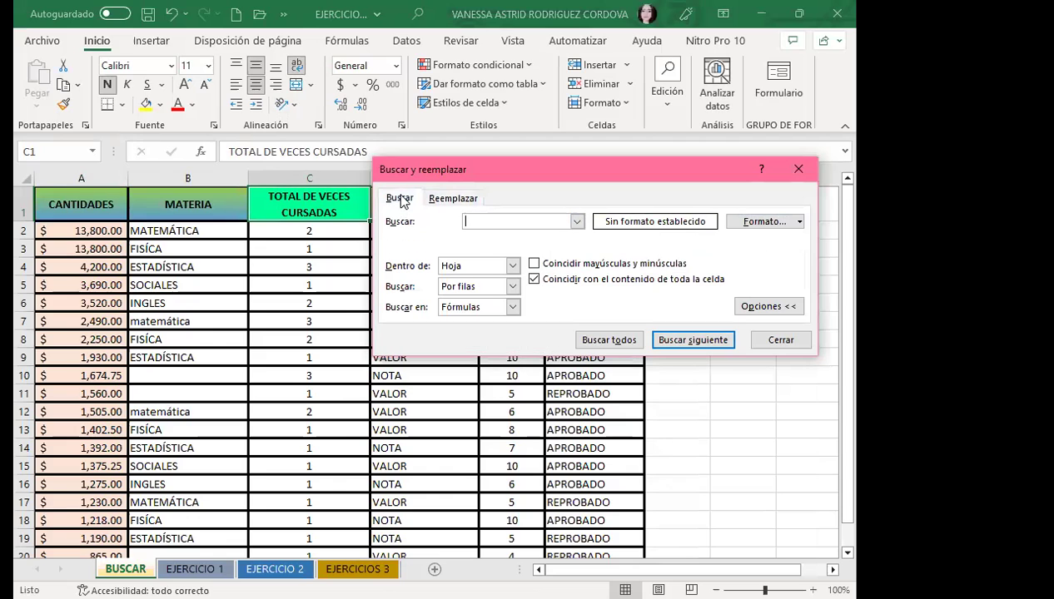
left_click(767, 224)
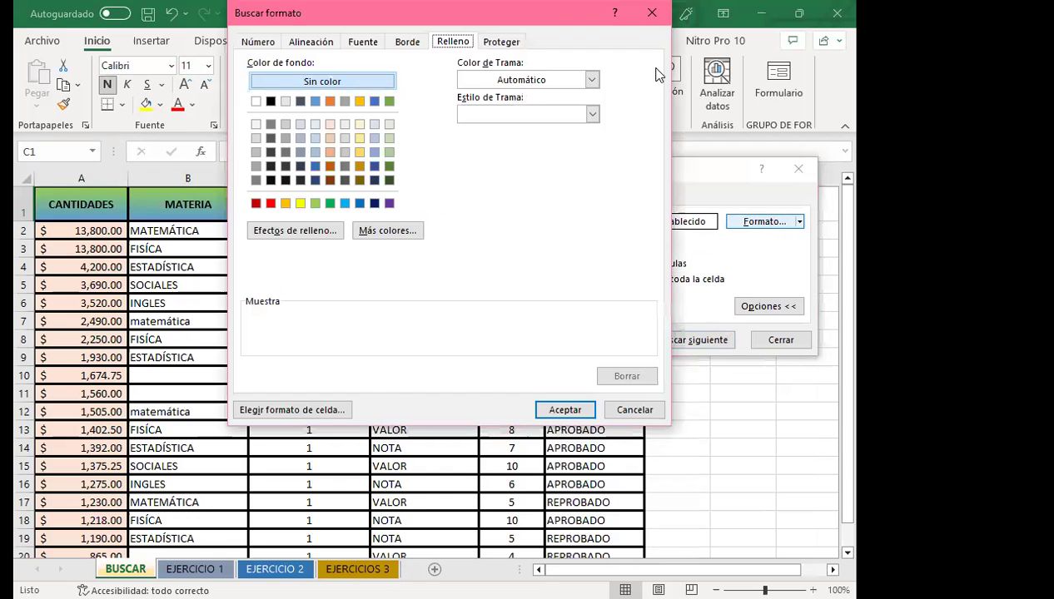
key("Escape")
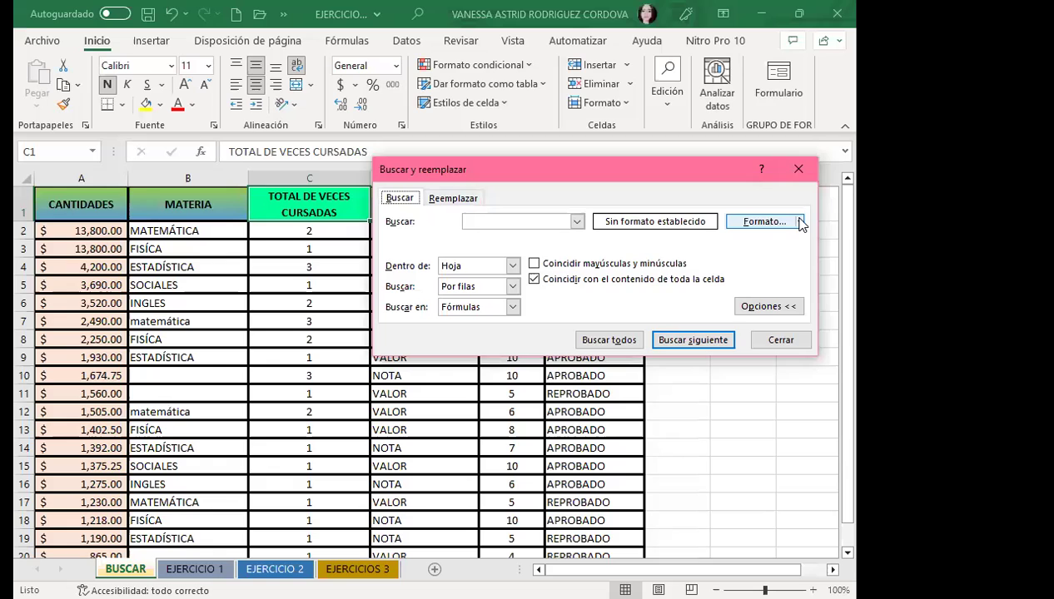
left_click(800, 222)
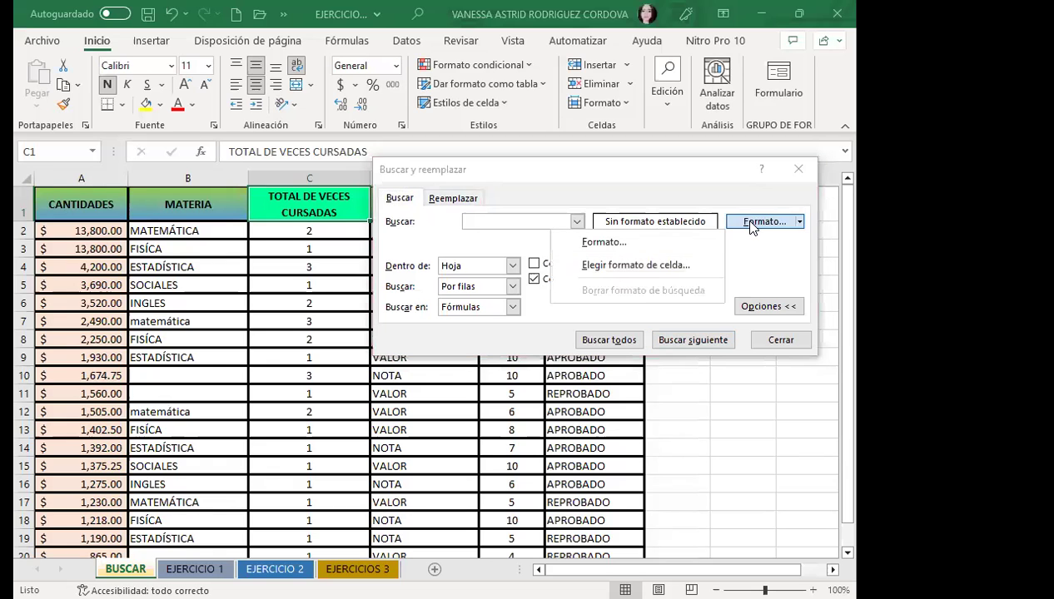
left_click(632, 266)
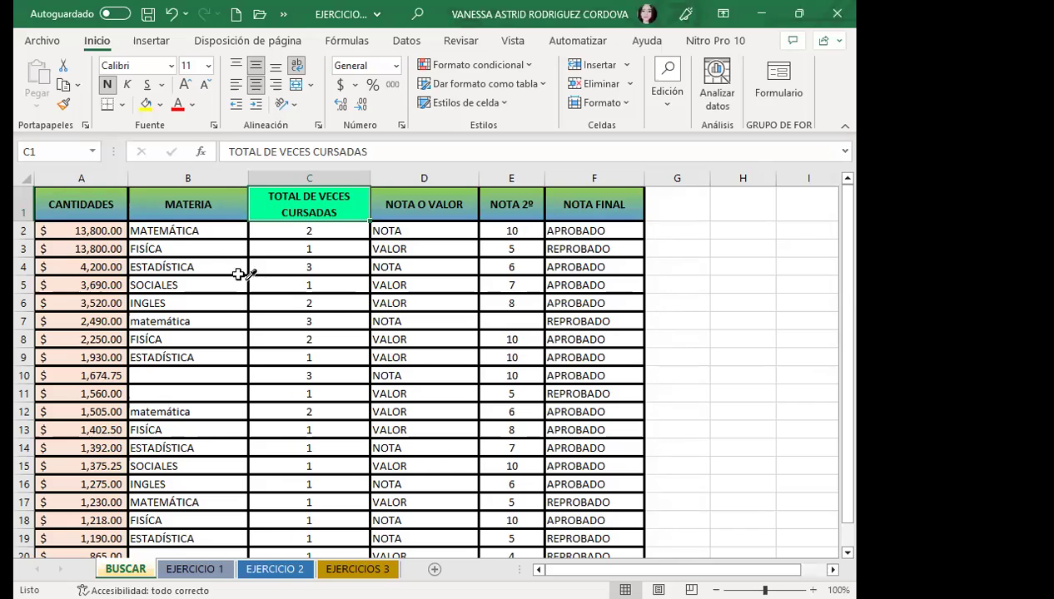
- Copy cell A2's peach fill as the search format and show the Reemplazar fields
left_click(62, 231)
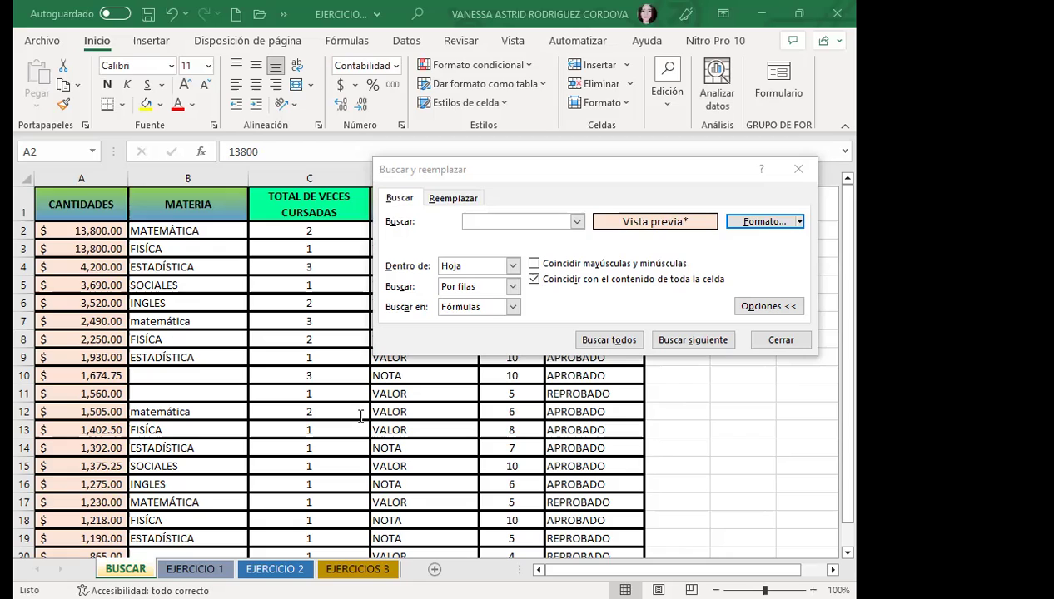
left_click(455, 201)
left_click(459, 221)
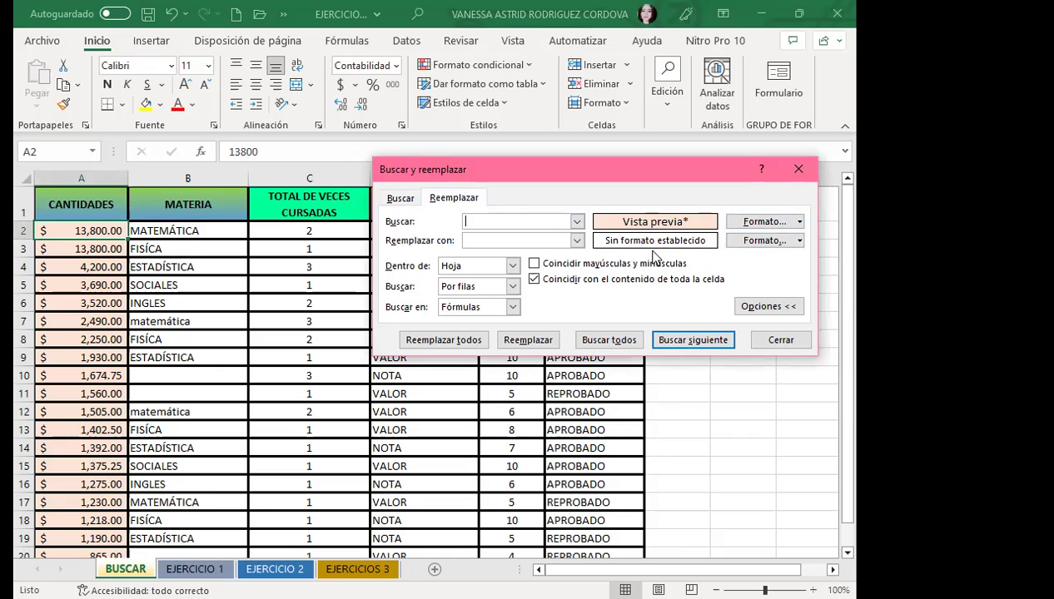
- Give the replacement format a thick red outline border
left_click(799, 241)
left_click(596, 262)
left_click(550, 76)
left_click(478, 195)
left_click(492, 246)
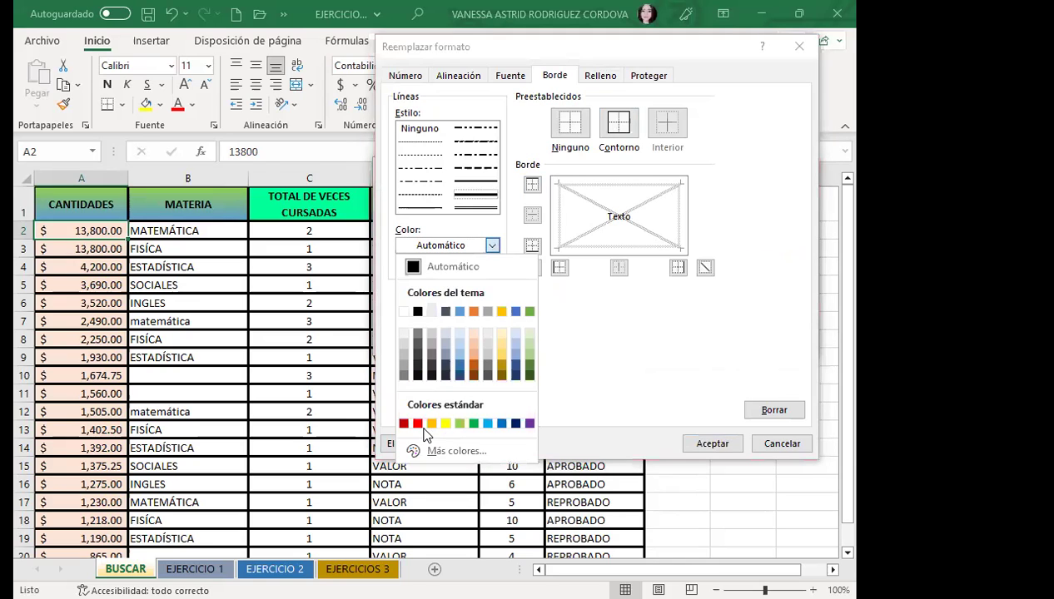
key("Return")
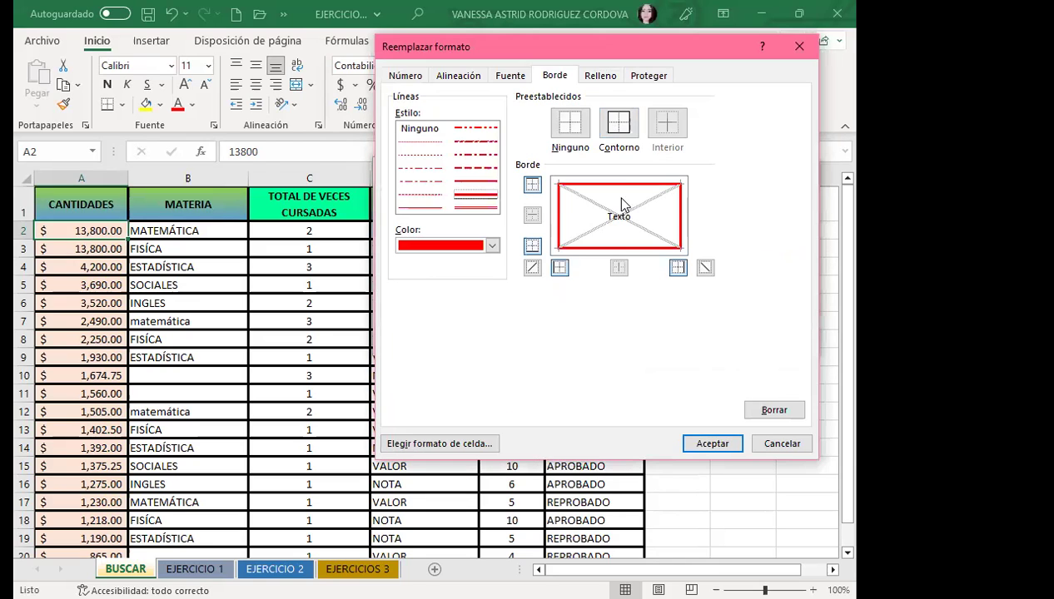
- Add a yellow thin horizontal-stripe pattern fill and replace all 19 matching cells
left_click(596, 77)
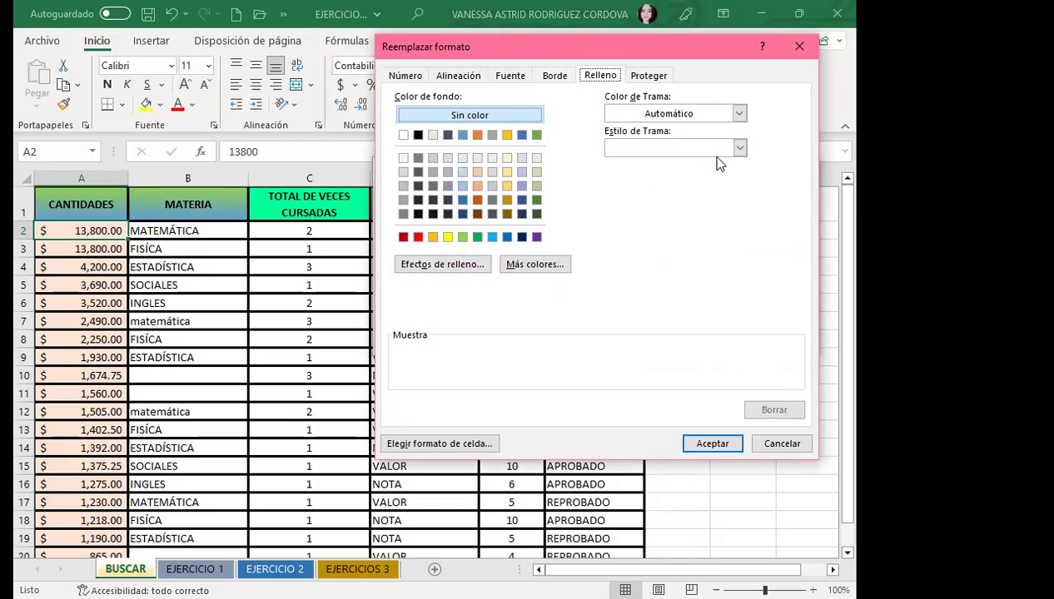
left_click(738, 113)
left_click(739, 113)
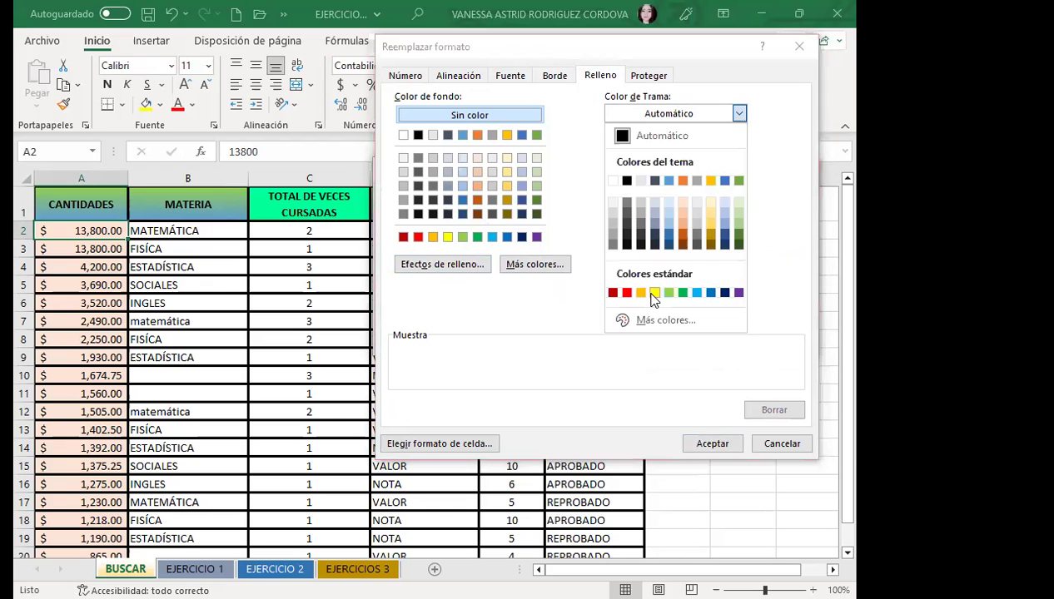
left_click(646, 297)
left_click(739, 148)
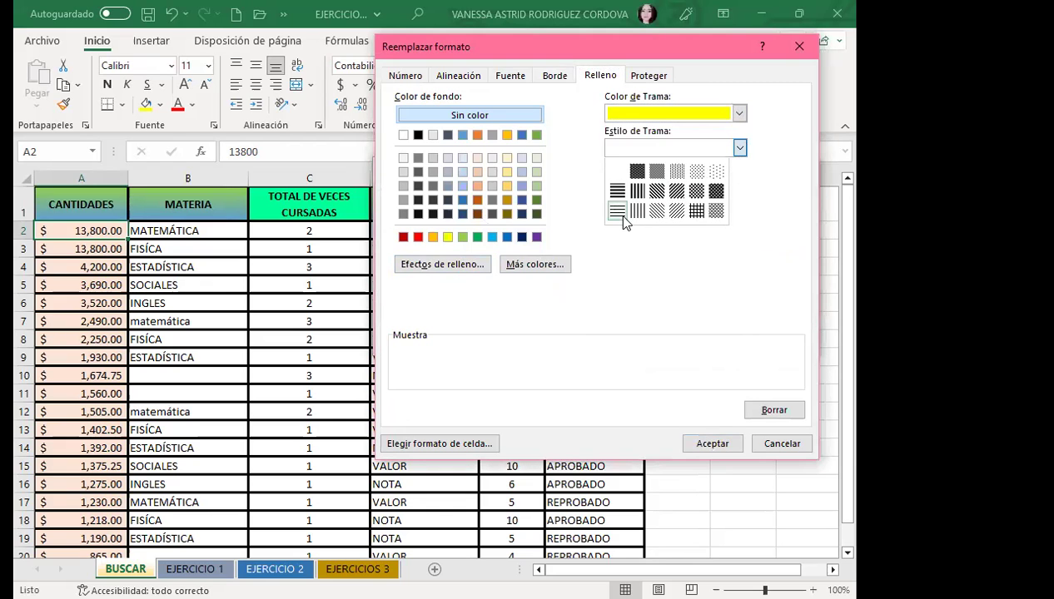
left_click(617, 211)
left_click(714, 443)
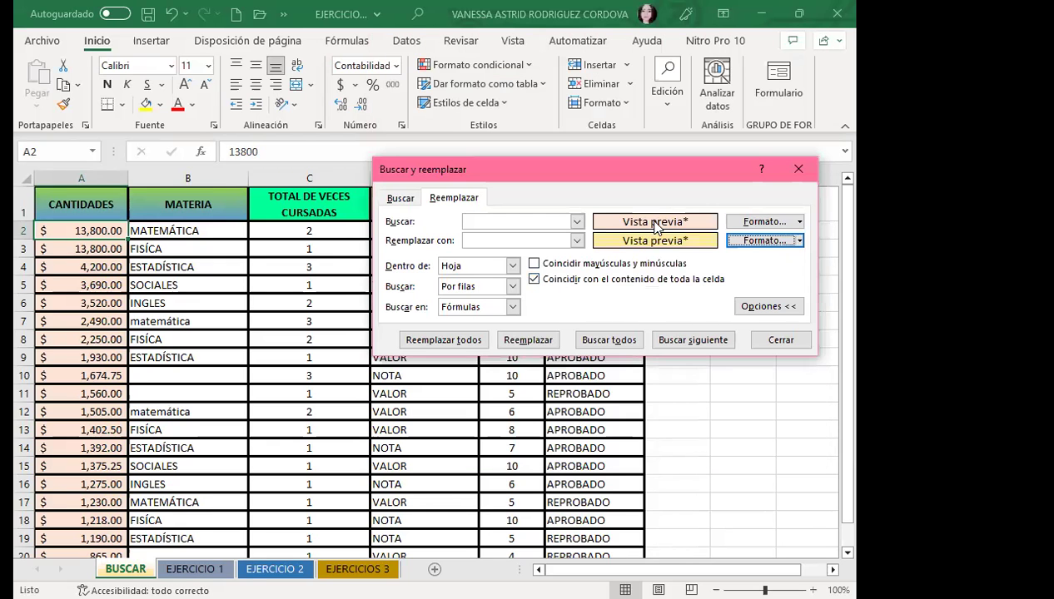
left_click(466, 341)
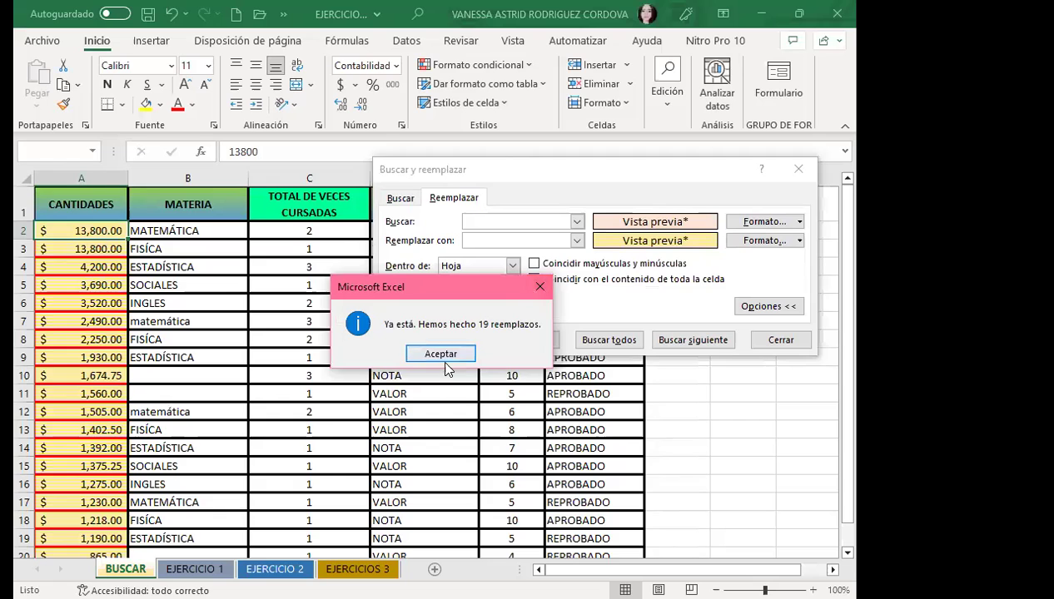
- Dismiss the message, clear both replacement and search formats, and close Find and Replace
left_click(441, 354)
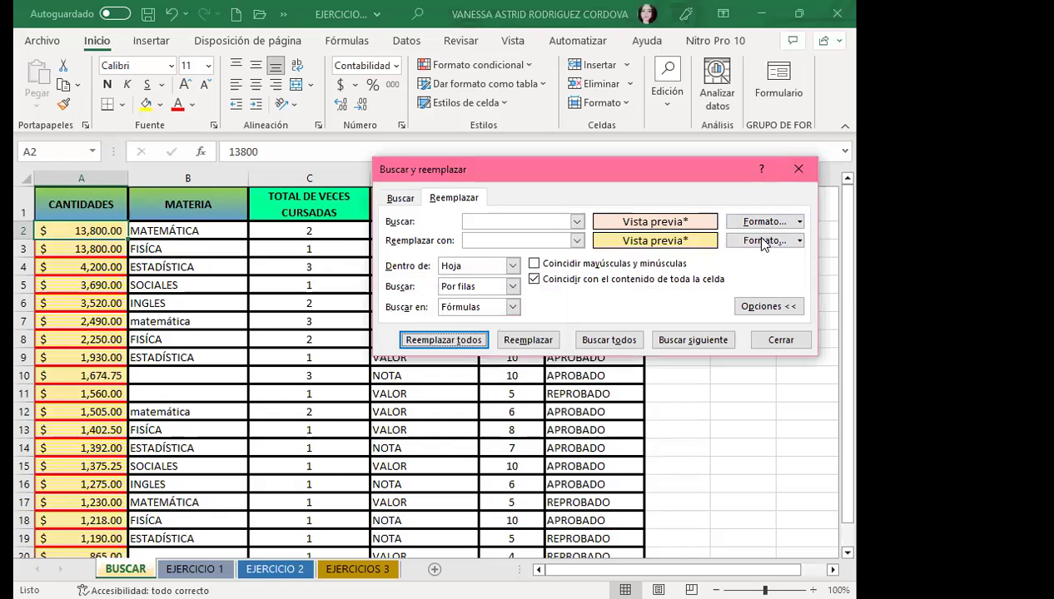
left_click(798, 241)
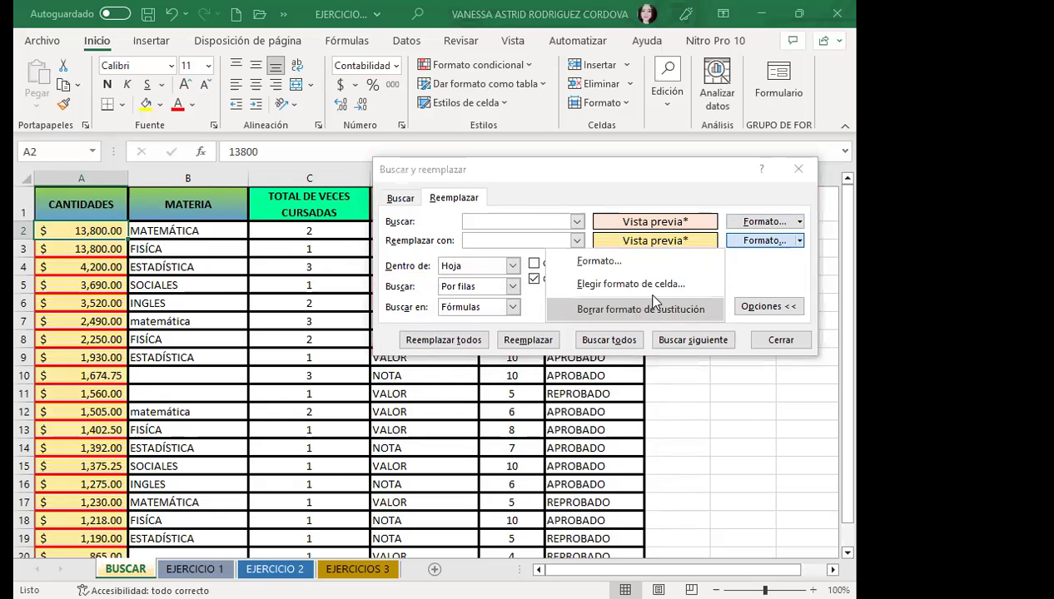
left_click(654, 302)
left_click(798, 221)
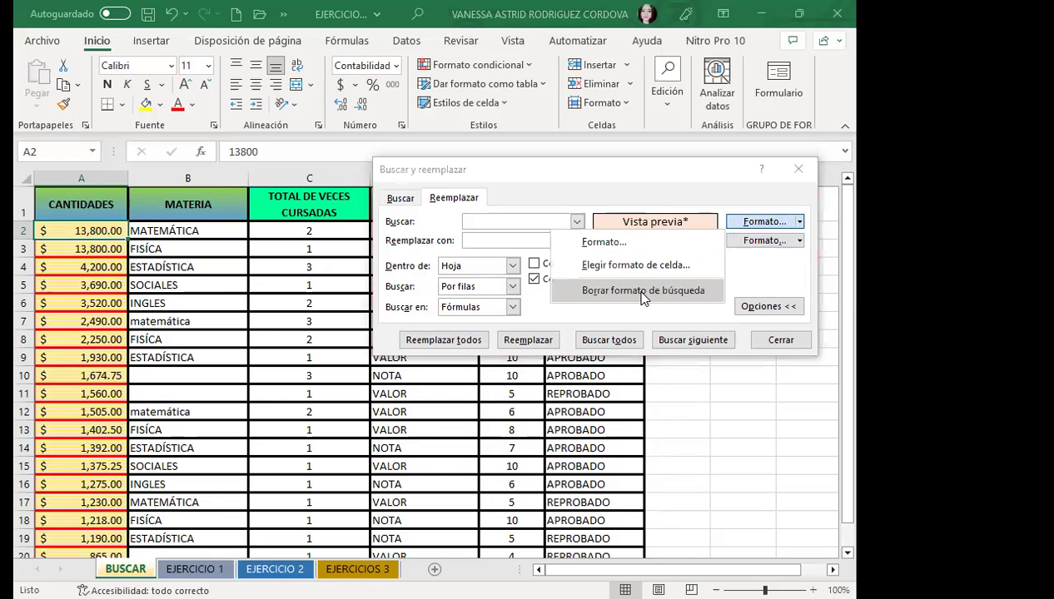
left_click(649, 293)
left_click(778, 342)
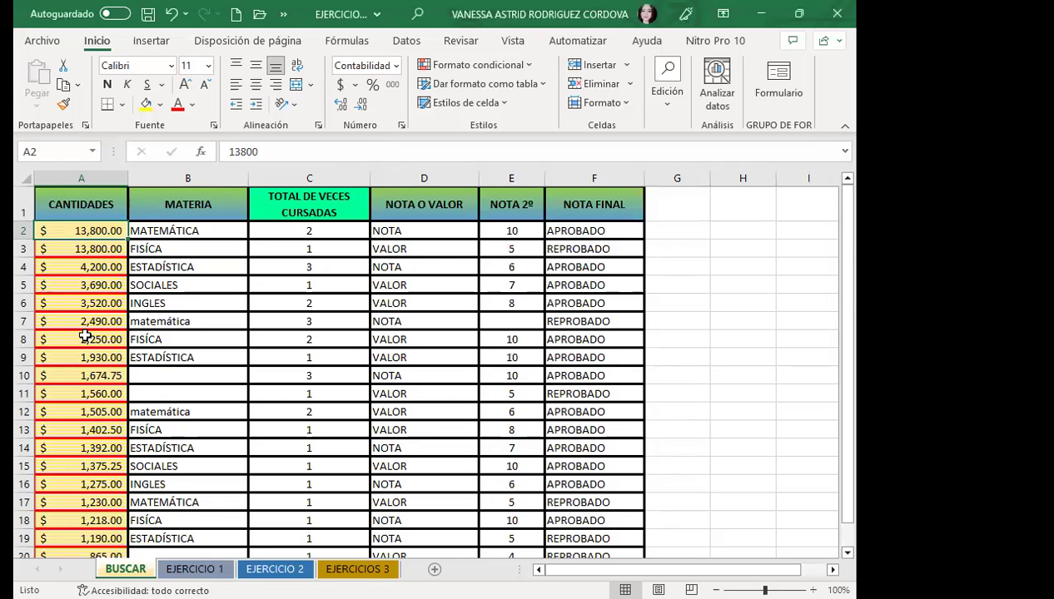
- Inspect the restyled CANTIDADES amounts in column A, including cell A6
scroll(85, 335, "down", 1)
left_click(83, 359)
scroll(110, 404, "down", 3)
scroll(106, 397, "up", 4)
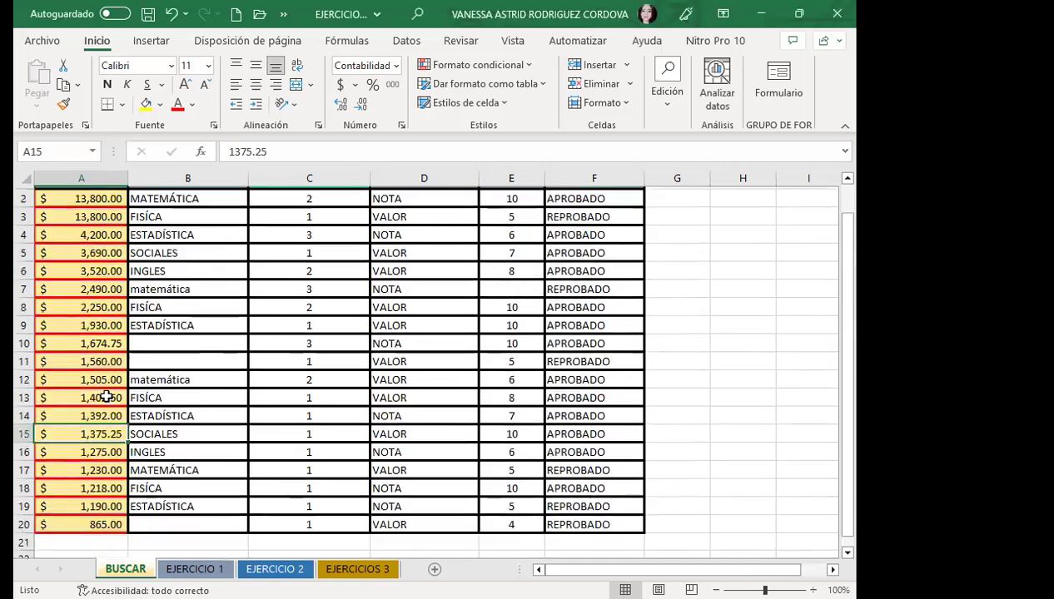
scroll(106, 397, "up", 1)
left_click(104, 302)
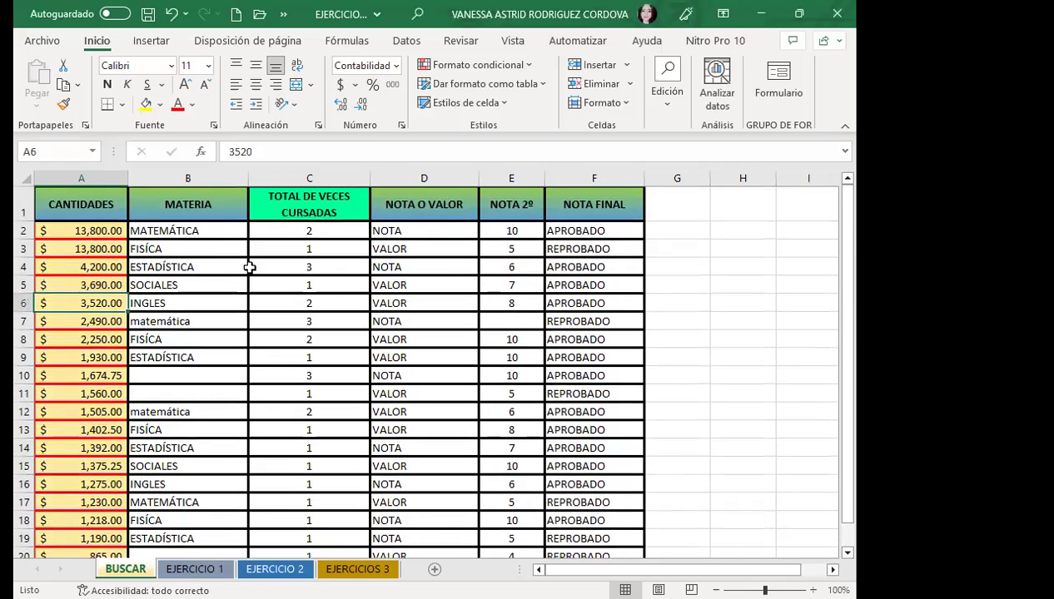
left_click(171, 301)
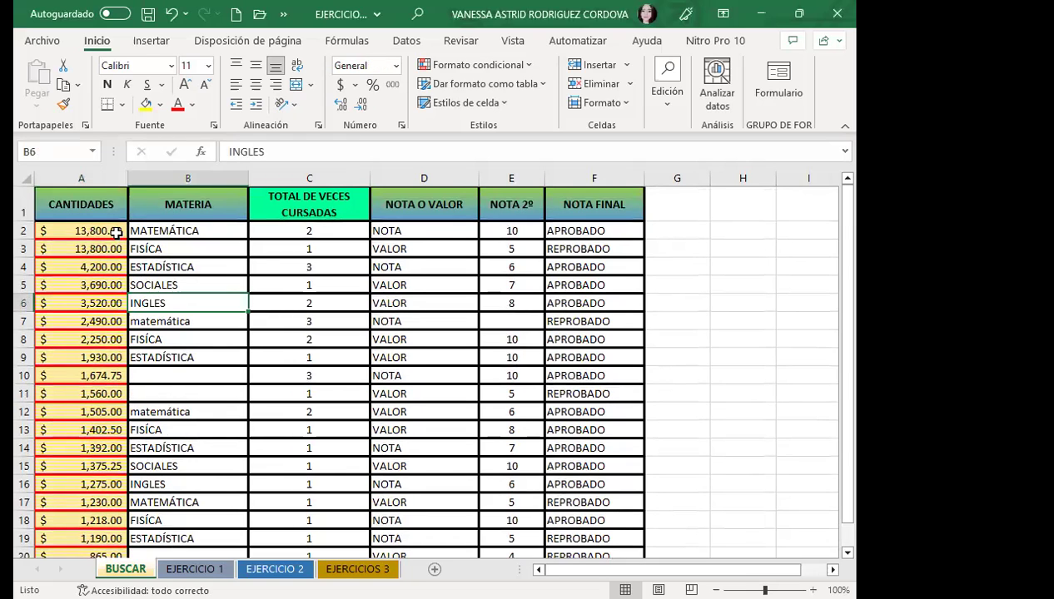
left_click_drag(115, 233, 98, 554)
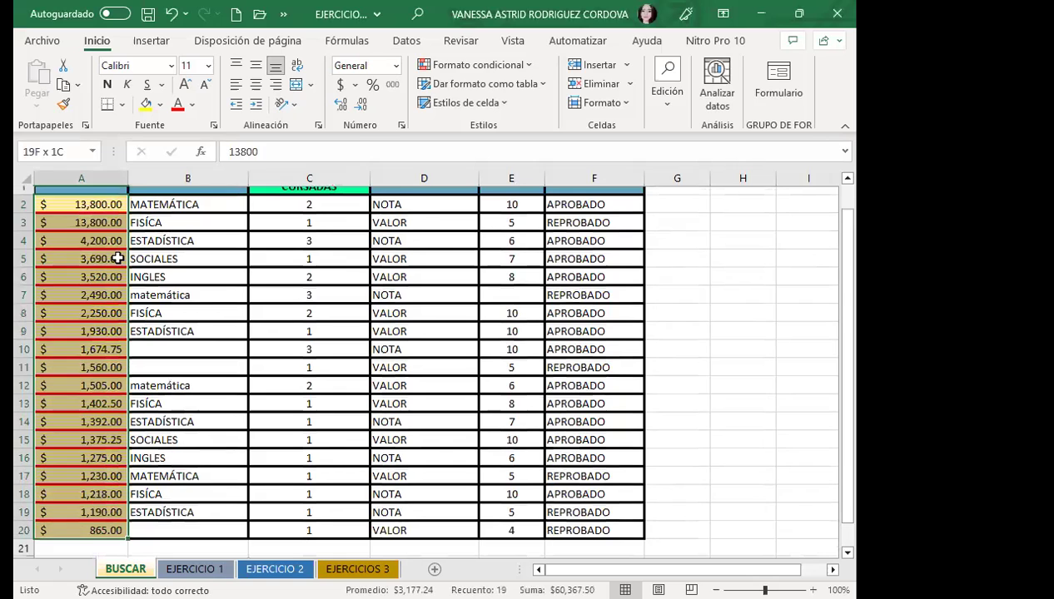
scroll(300, 270, "down", 1)
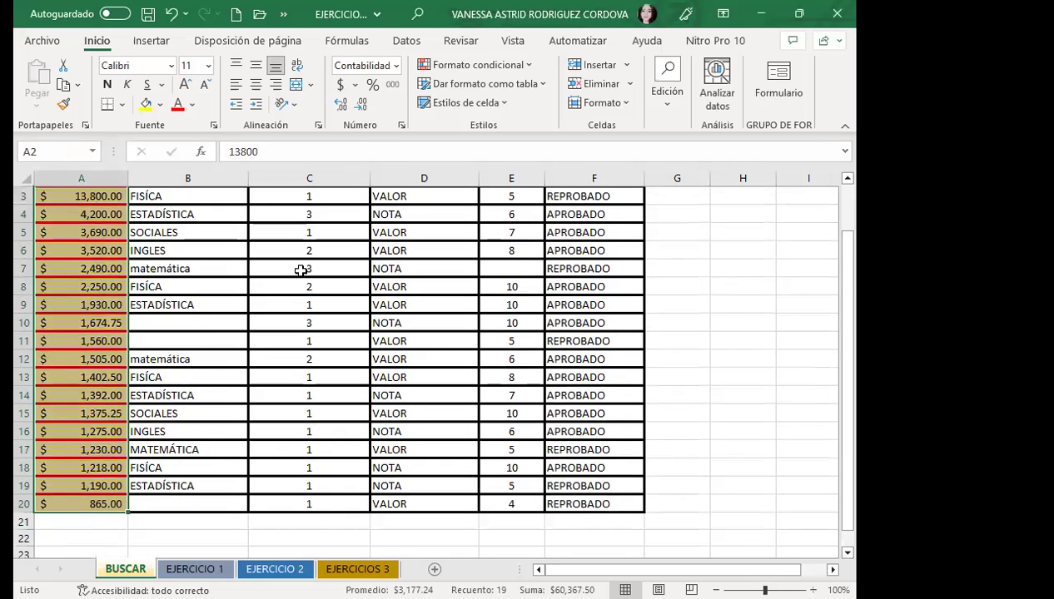
scroll(294, 321, "up", 1)
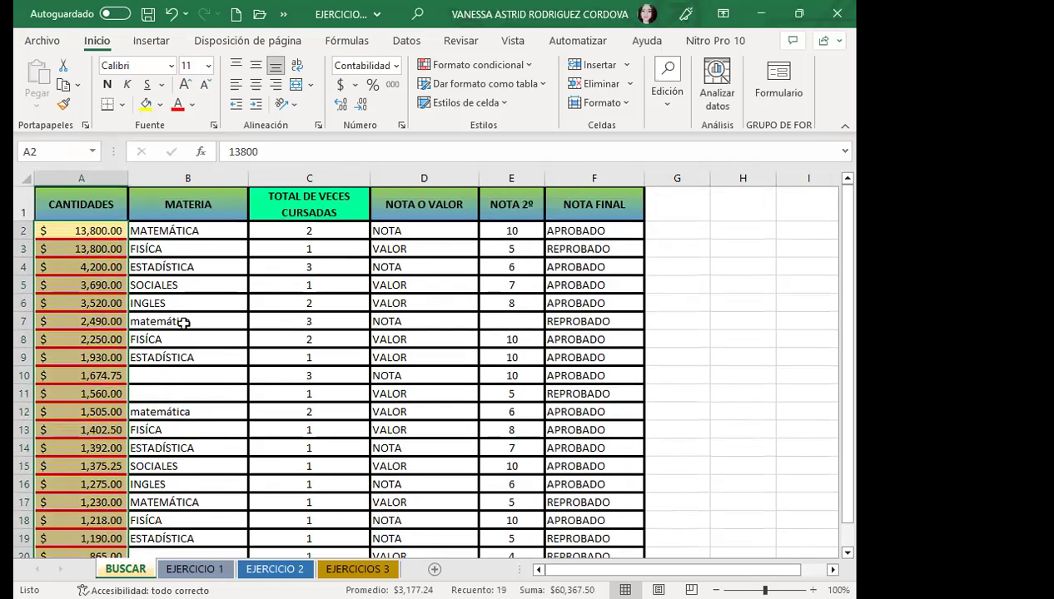
left_click(182, 319)
scroll(144, 425, "down", 2)
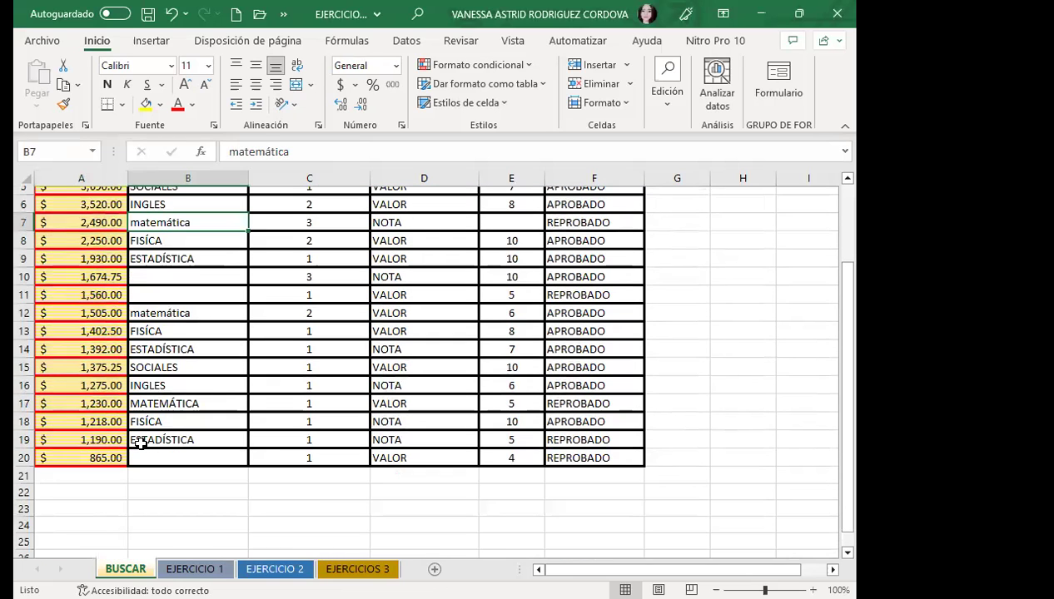
scroll(139, 441, "up", 2)
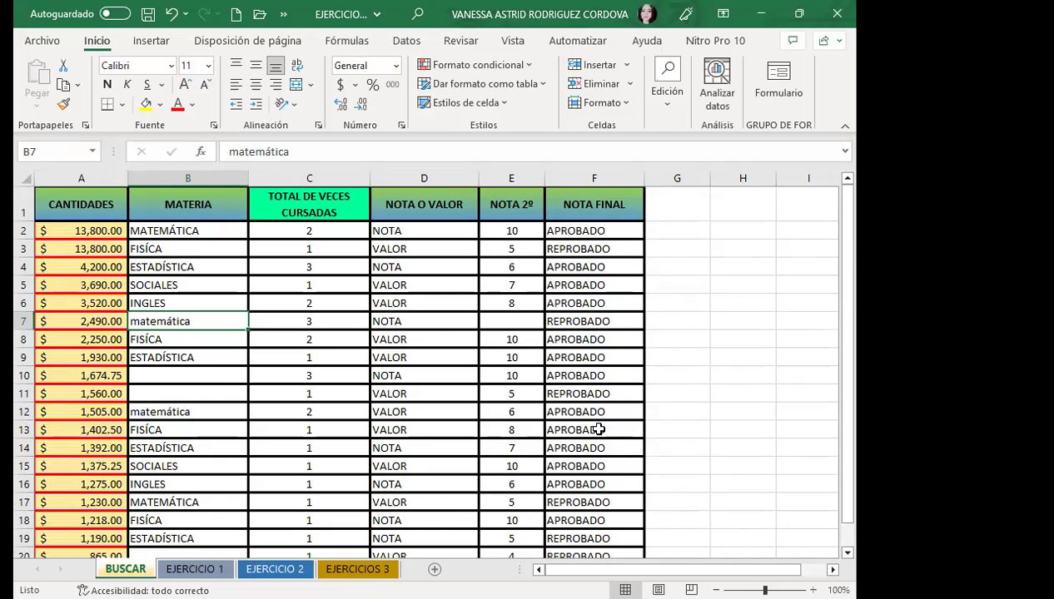
- Search for APROBADO with Find All and dismiss the not-found message
key("ctrl+b")
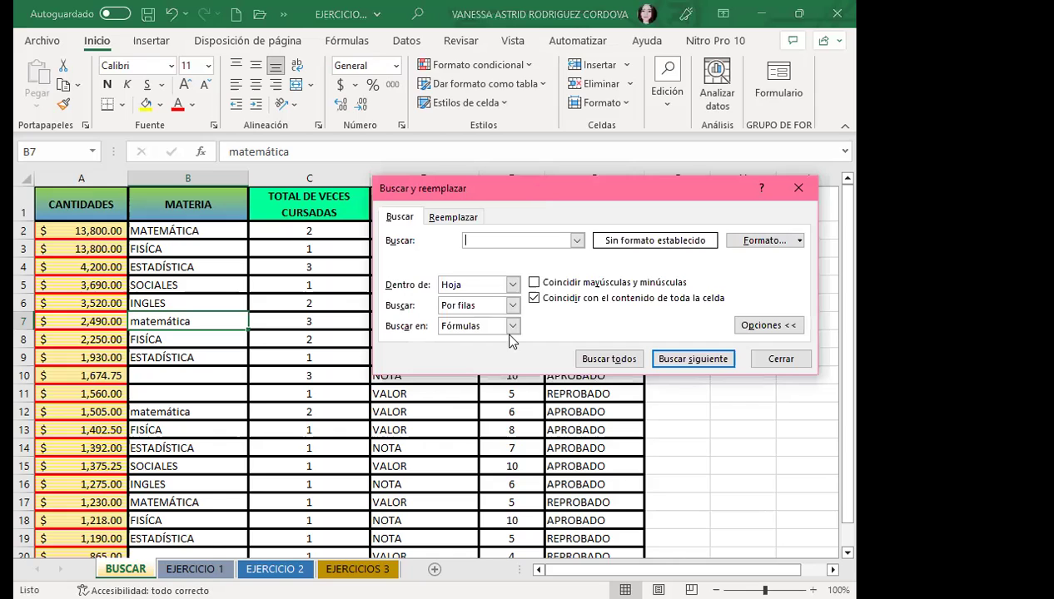
left_click(406, 339)
left_click(490, 361)
type("APROBADO")
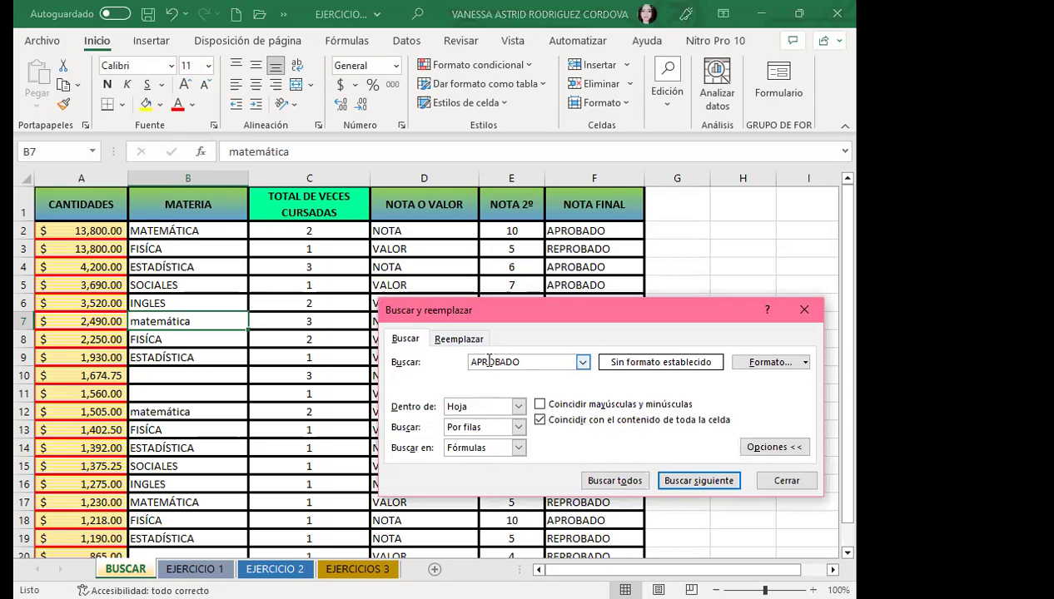
left_click(607, 482)
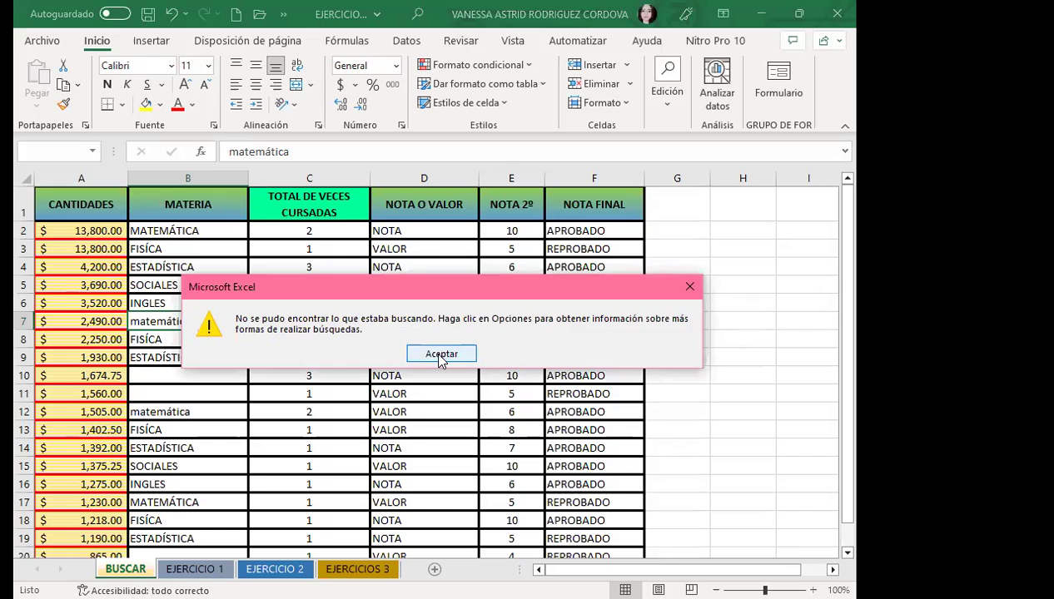
left_click(440, 359)
- Move the find dialog aside and search for APROBADO again, still finding nothing
left_click_drag(547, 308, 479, 235)
left_click(537, 407)
key("Return")
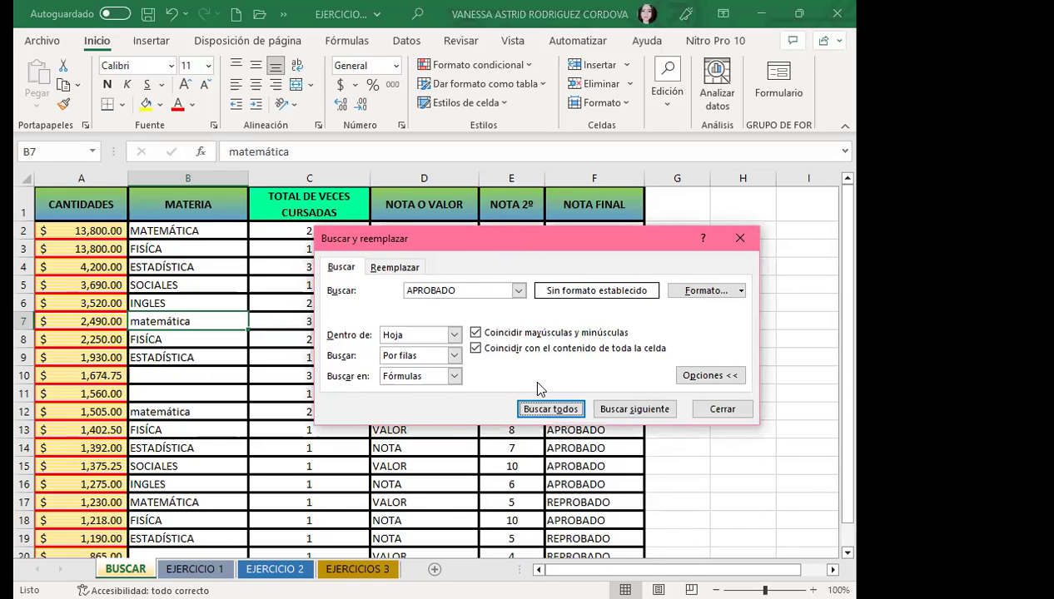
left_click_drag(511, 239, 561, 319)
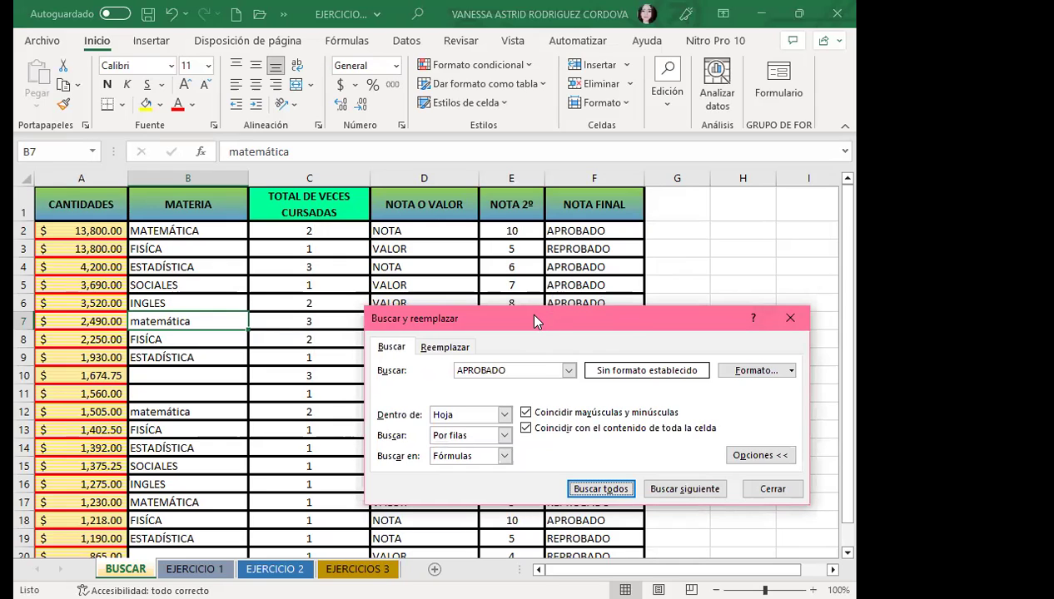
left_click_drag(535, 321, 276, 121)
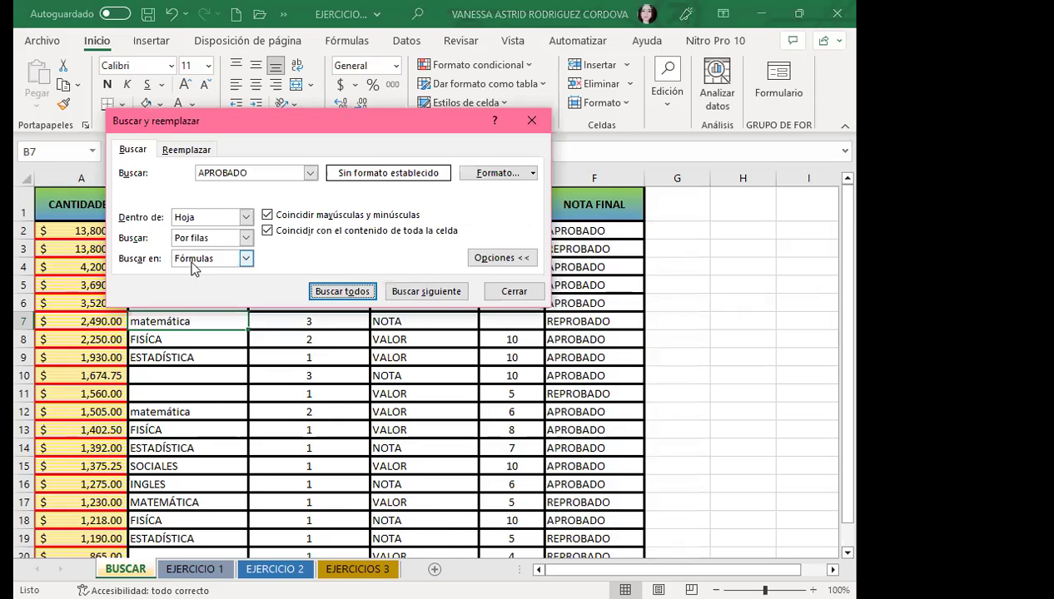
left_click(351, 295)
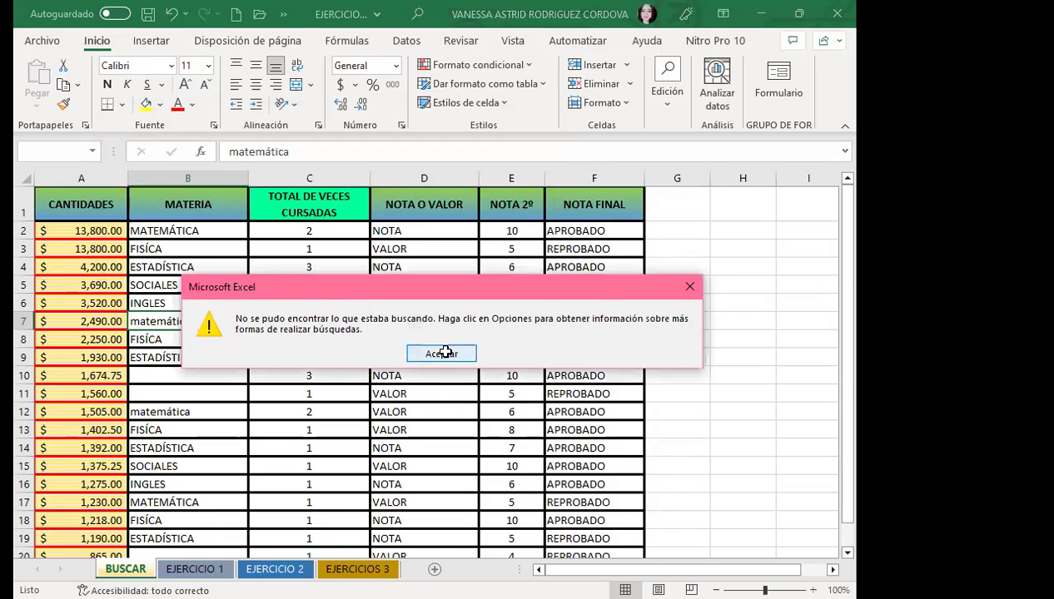
left_click(446, 355)
- Search APROBADO within Valores and enlarge the dialog to show all matches with formulas
left_click(248, 260)
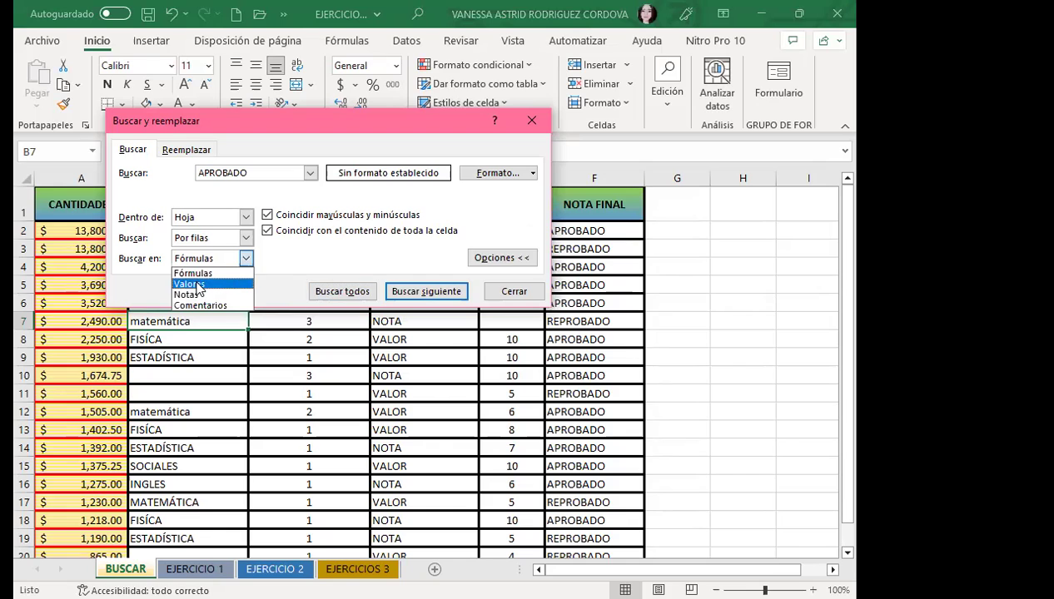
left_click(189, 285)
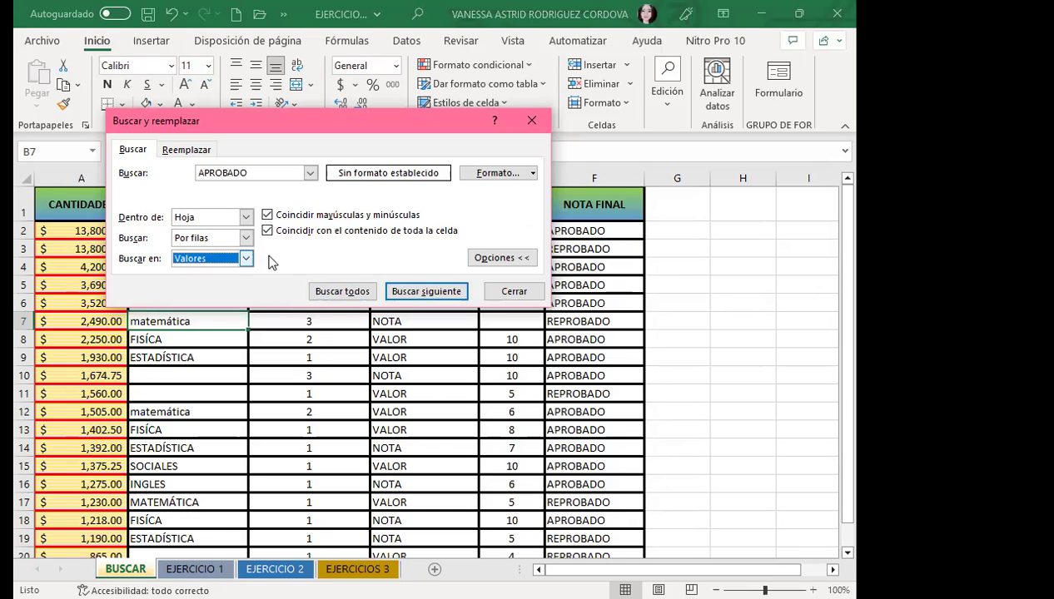
left_click(329, 292)
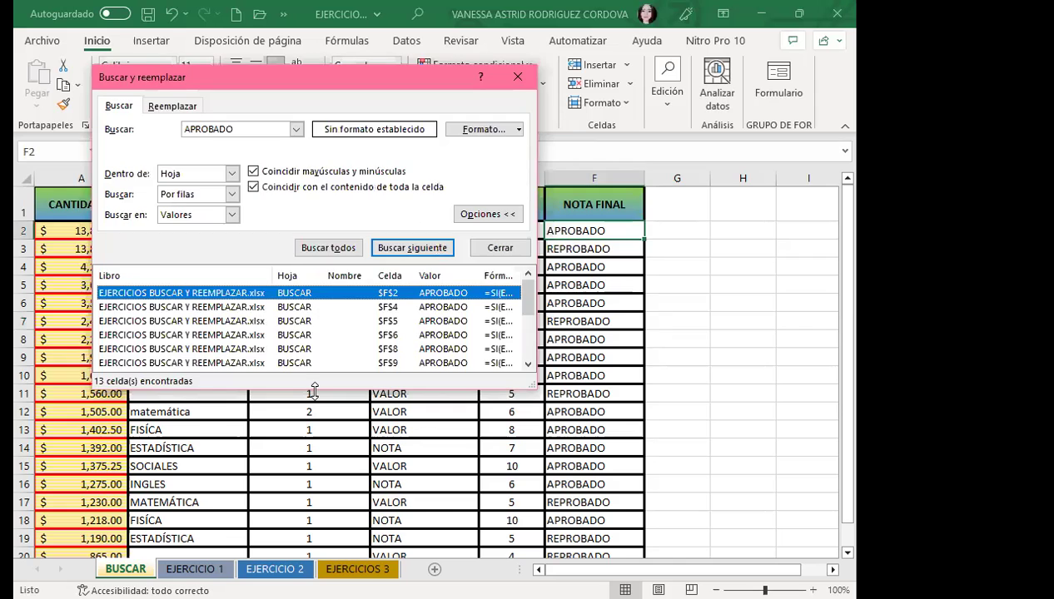
left_click_drag(313, 385, 314, 572)
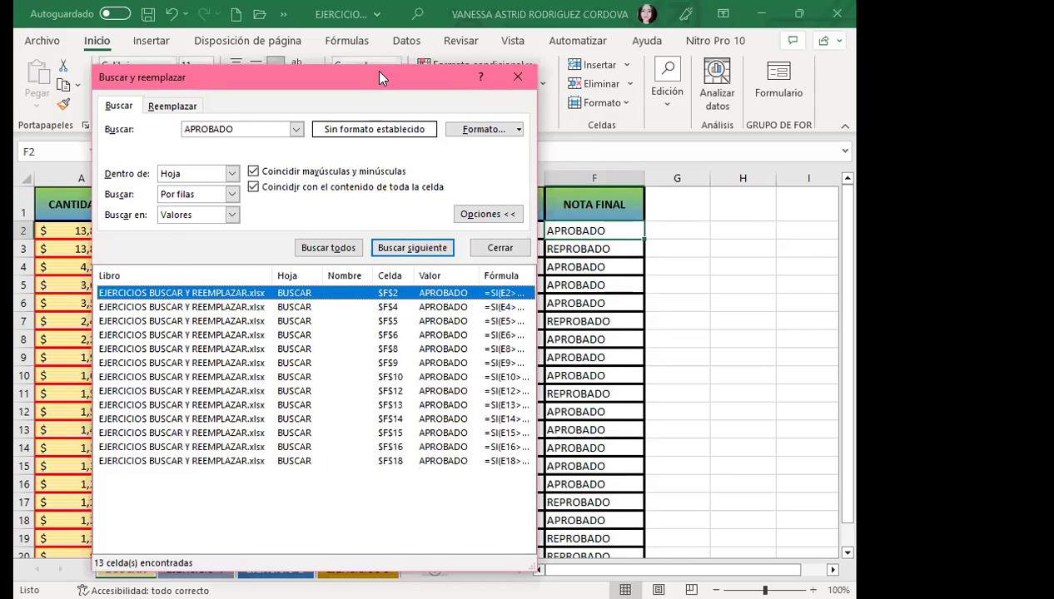
left_click_drag(380, 77, 460, 74)
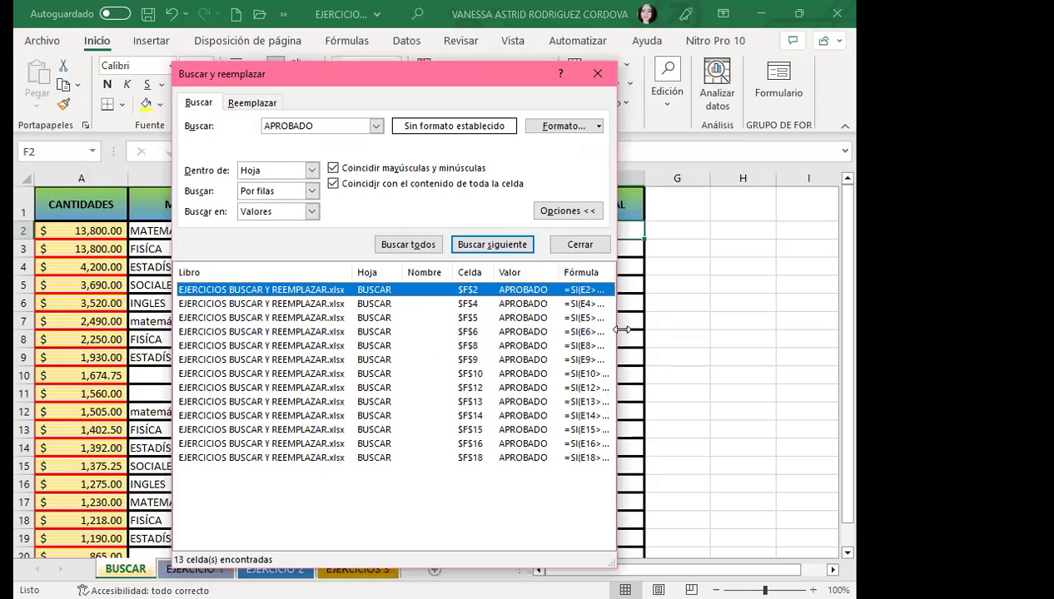
left_click_drag(623, 330, 855, 330)
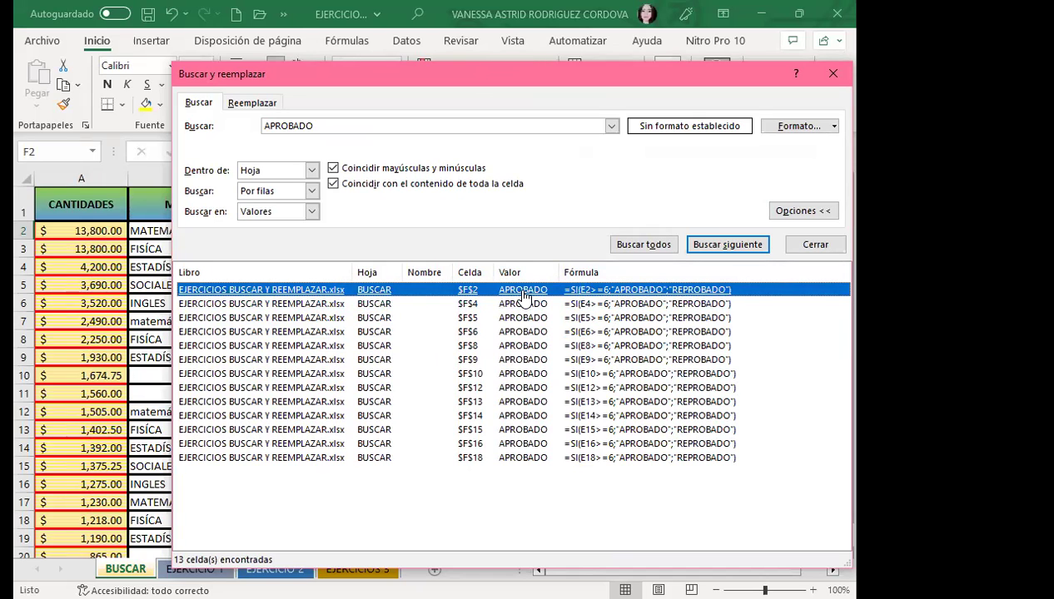
- Keep Buscar en on Valores and list every APROBADO cell again
left_click(311, 213)
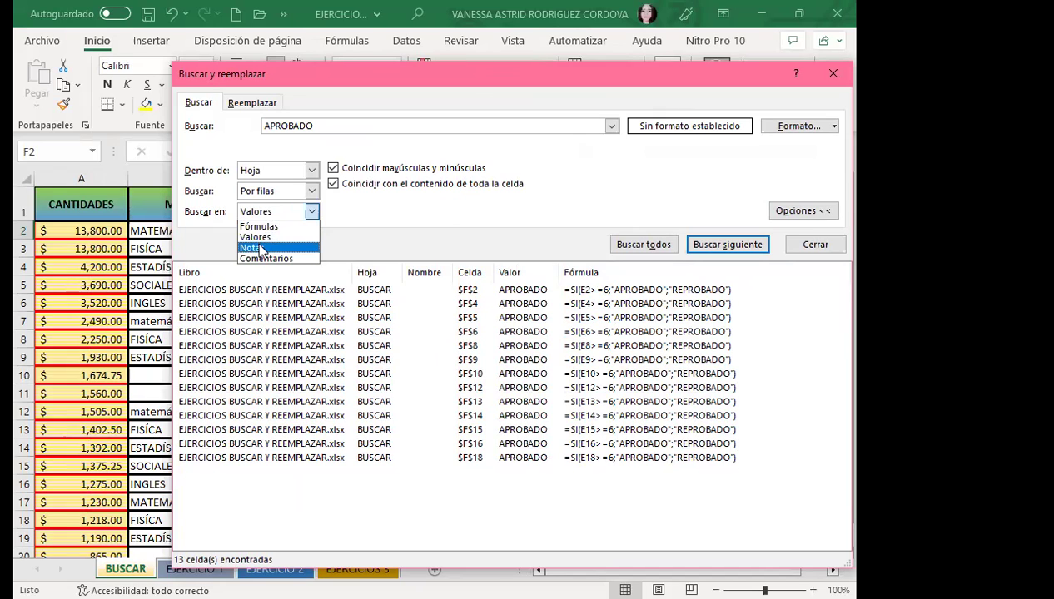
left_click(303, 212)
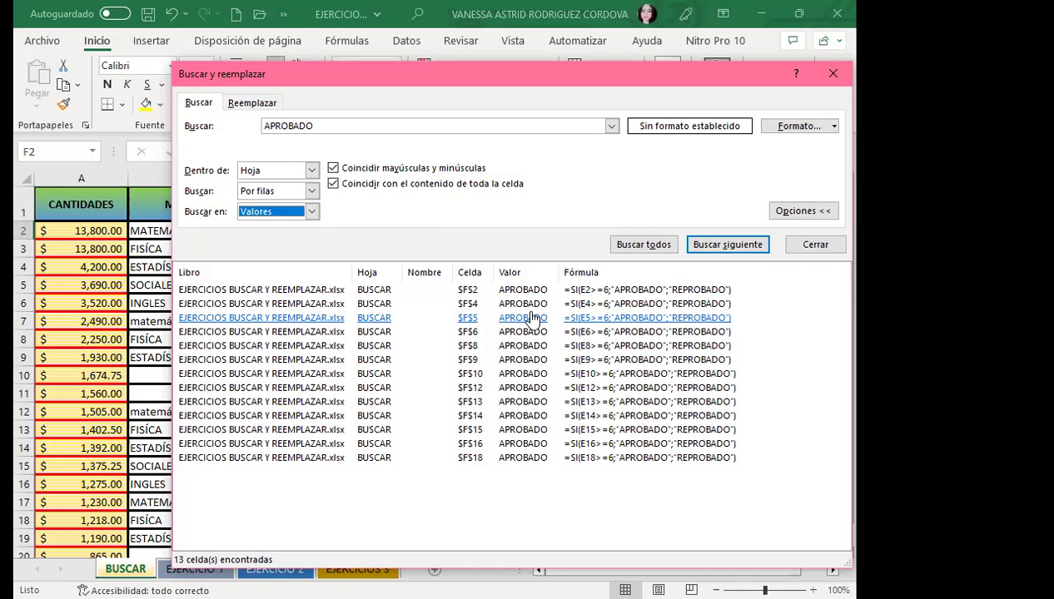
left_click(309, 211)
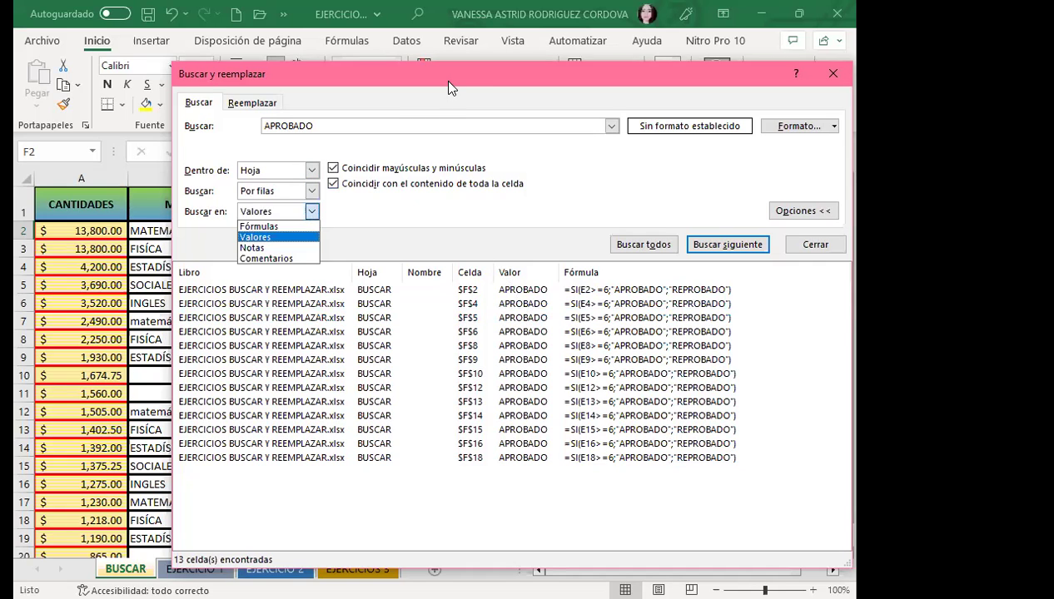
key("Return")
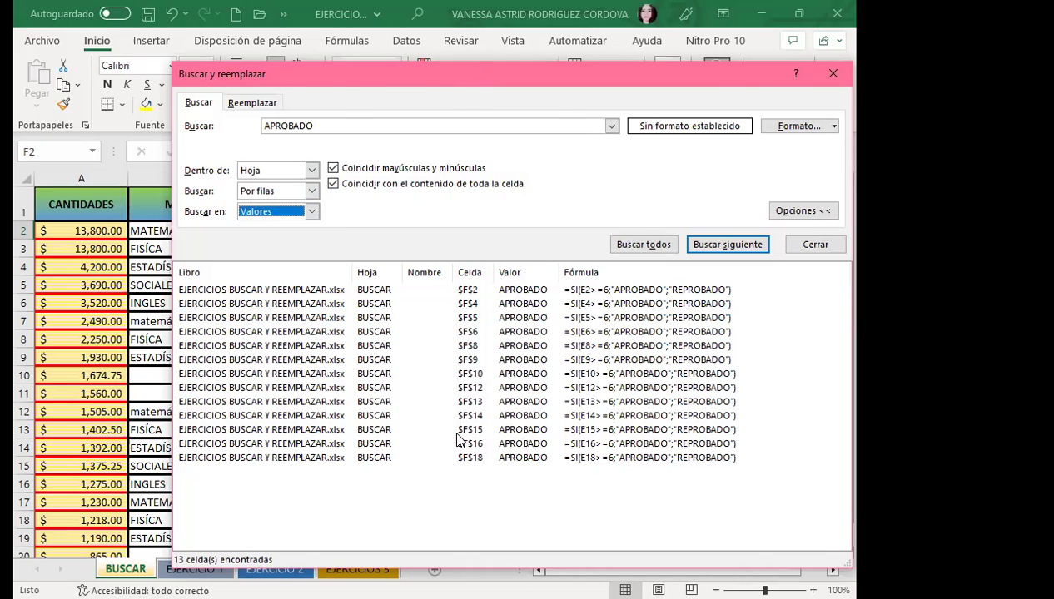
key("Return")
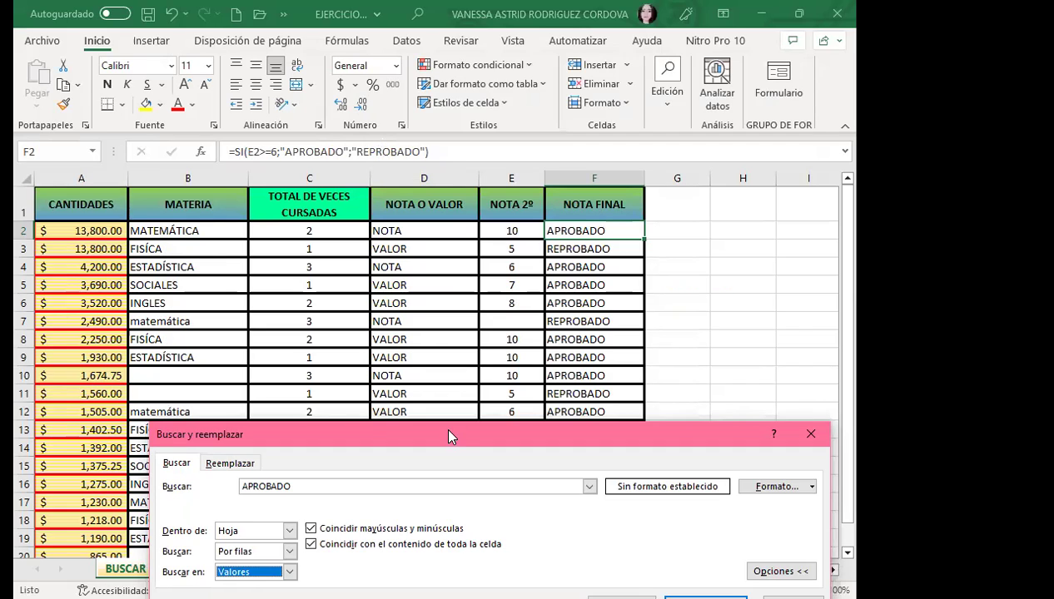
left_click(621, 598)
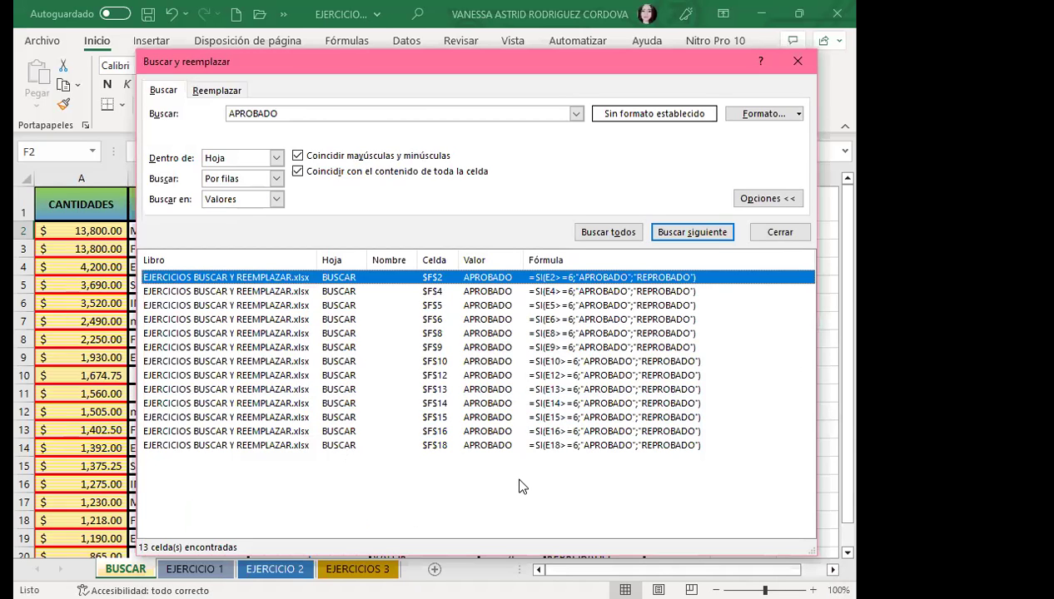
left_click(276, 200)
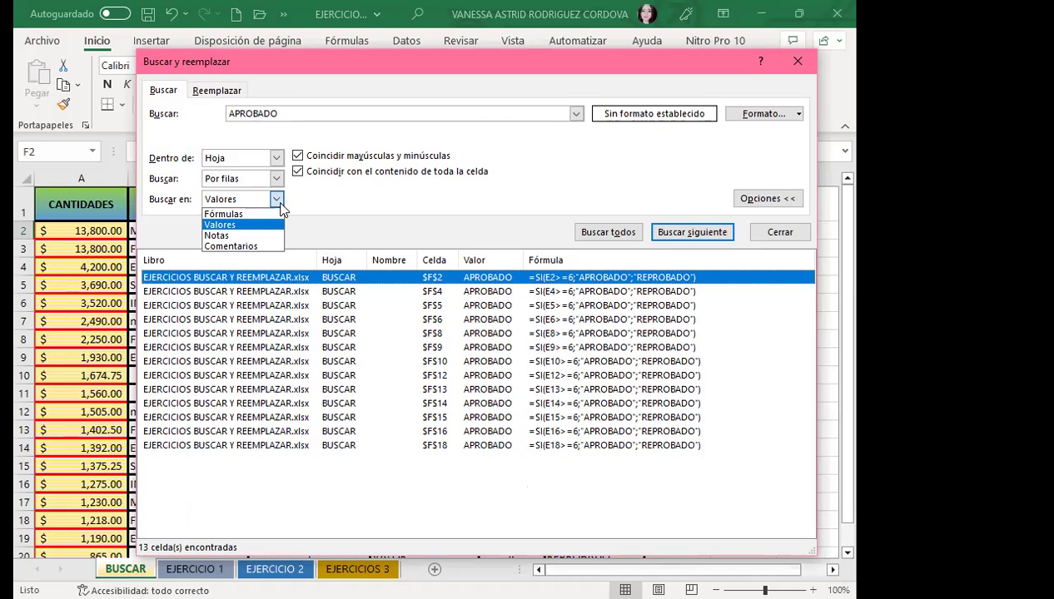
left_click(220, 225)
left_click(536, 464)
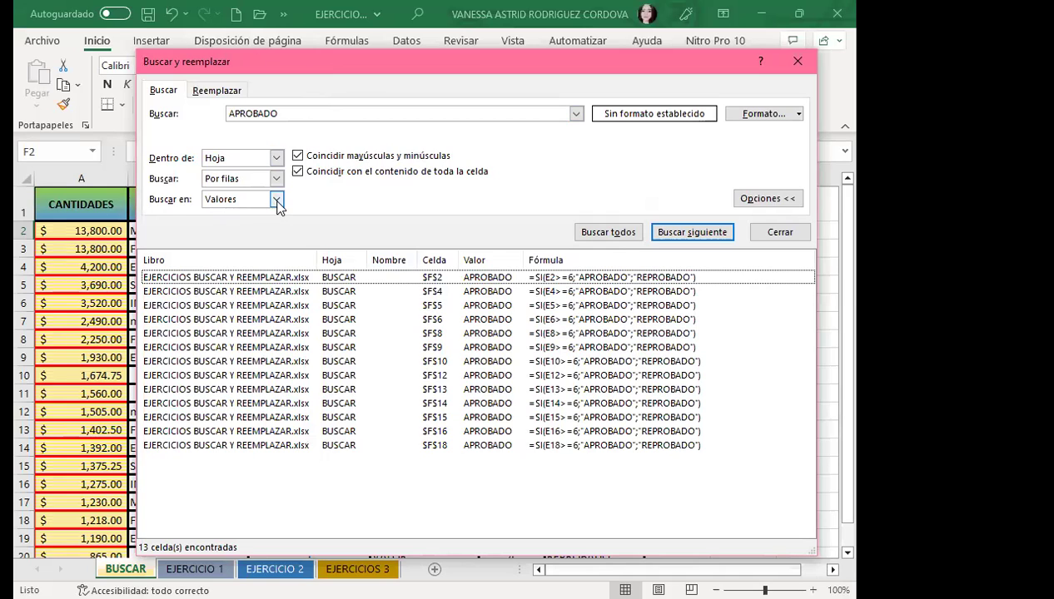
- Turn off Coincidir mayúsculas y minúsculas, then close the Find dialog
left_click(298, 155)
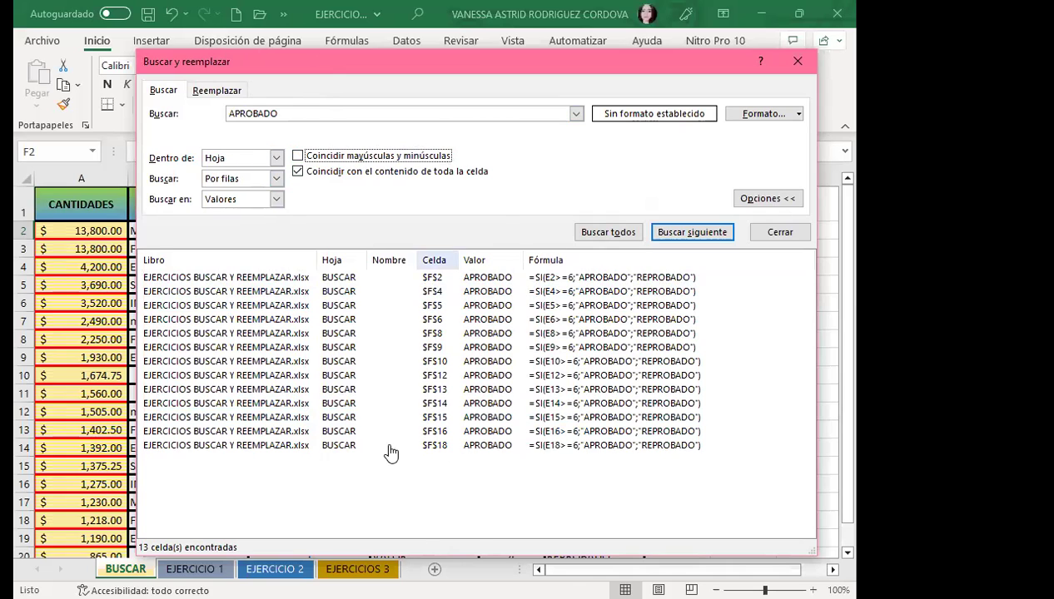
left_click(473, 502)
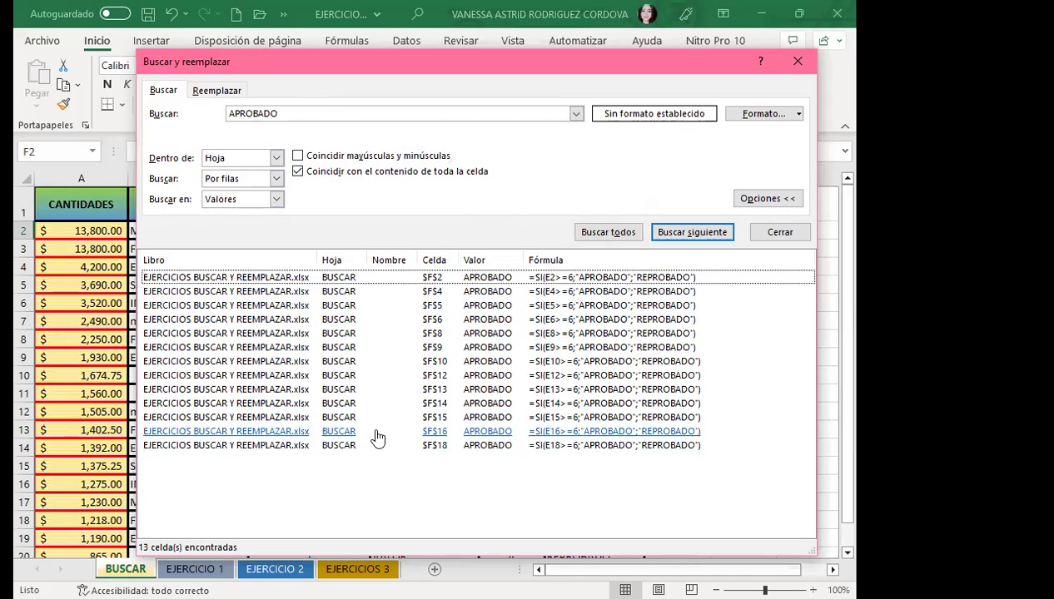
left_click(797, 62)
left_click(603, 375)
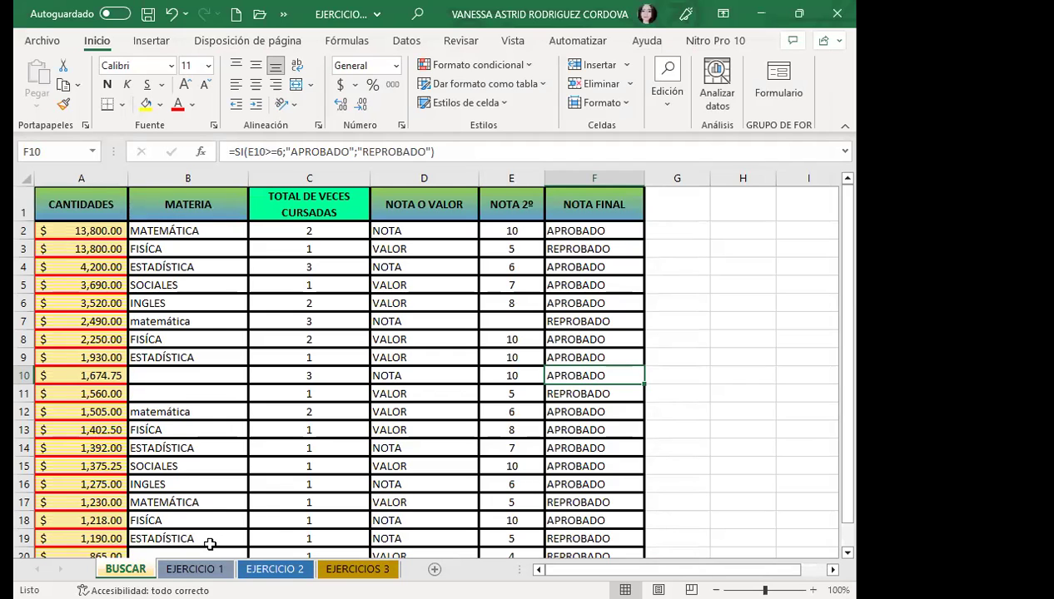
- Click through BUSCAR sheet cells such as C16, G11, H12 and H18, then change sheets
left_click(691, 363)
left_click(229, 480)
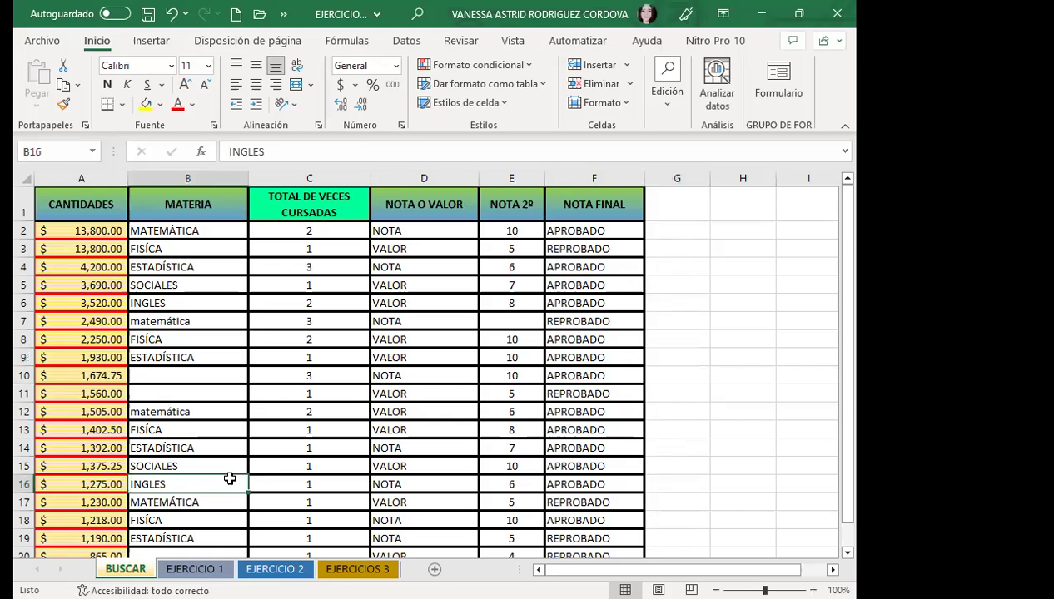
scroll(203, 481, "down", 3)
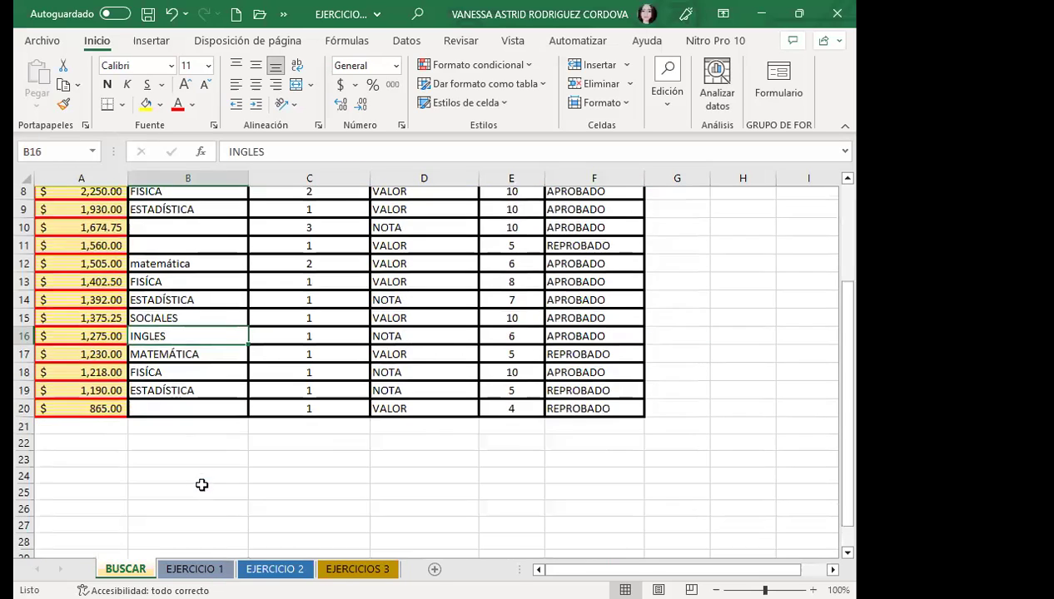
scroll(195, 450, "up", 3)
left_click(699, 537)
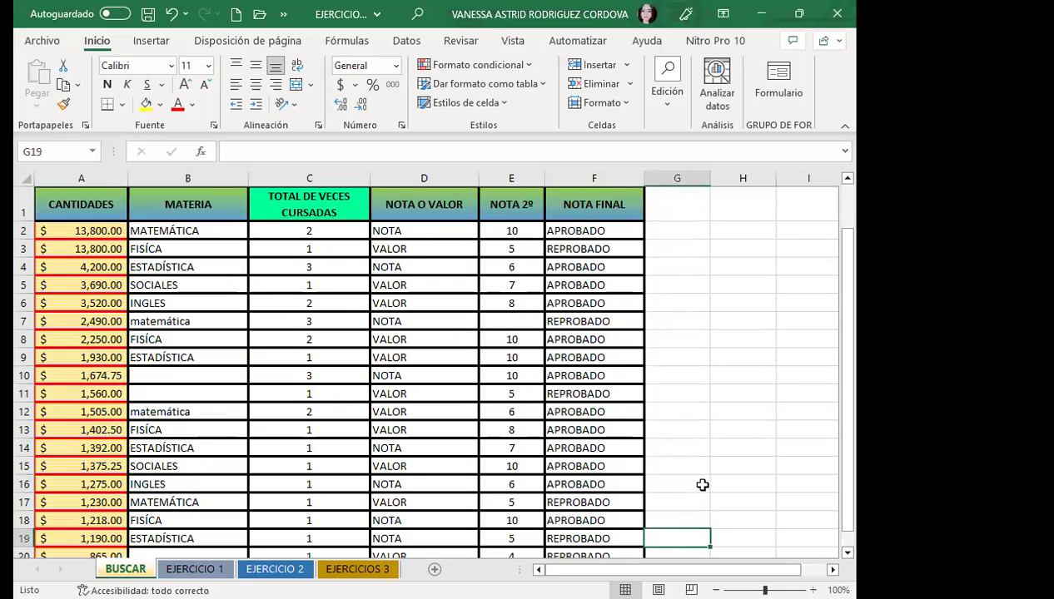
left_click(726, 411)
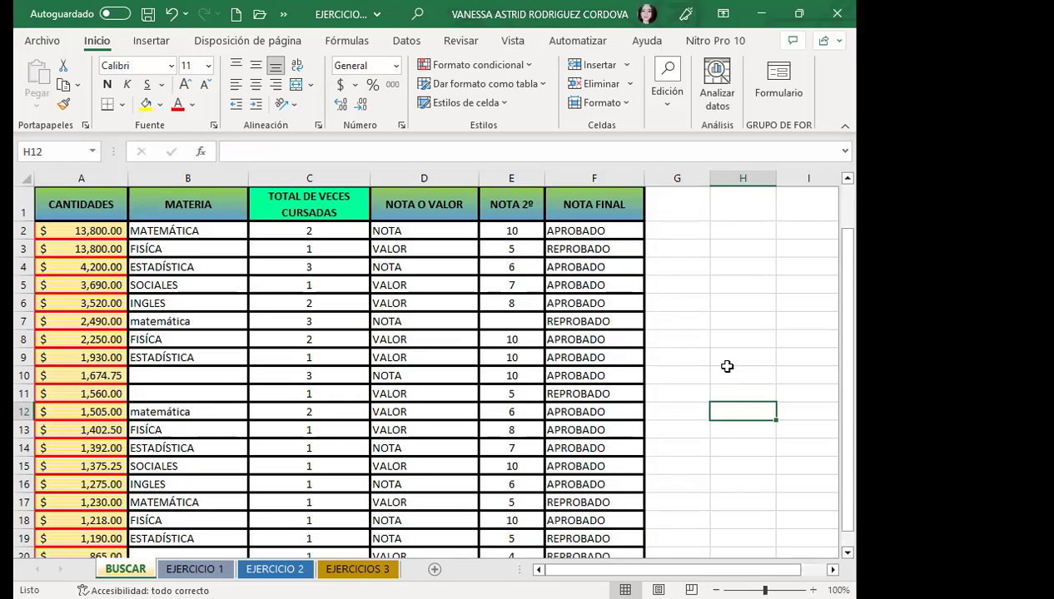
key("Up")
key("Left")
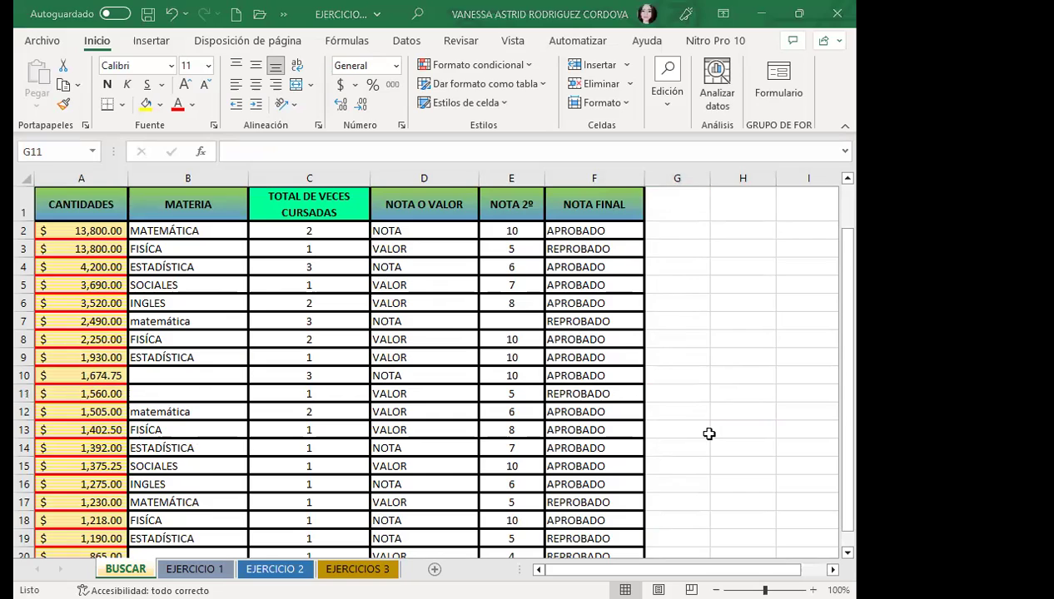
left_click(722, 519)
left_click(309, 484)
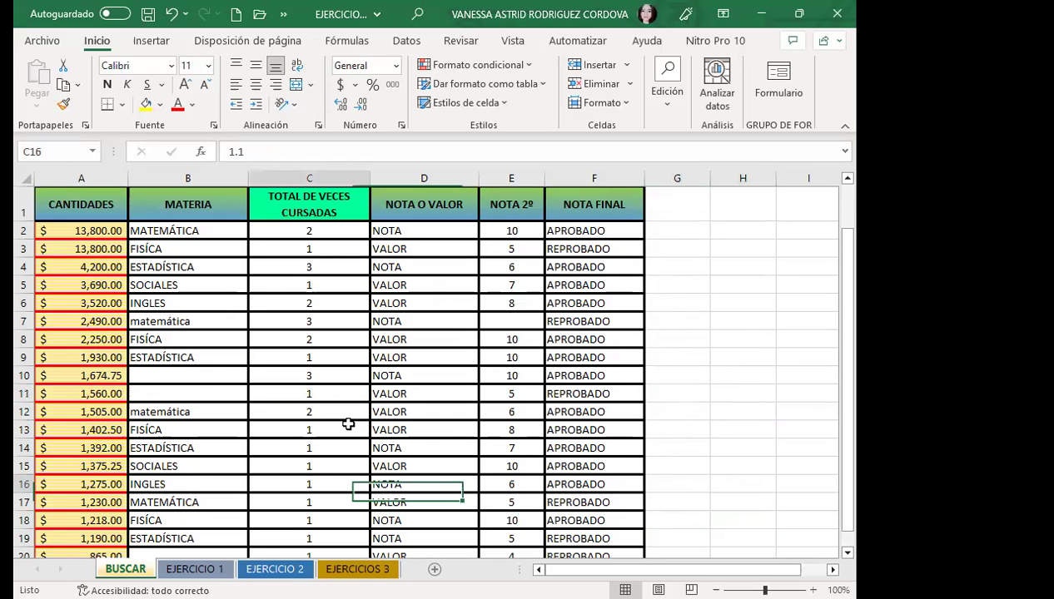
left_click(712, 475)
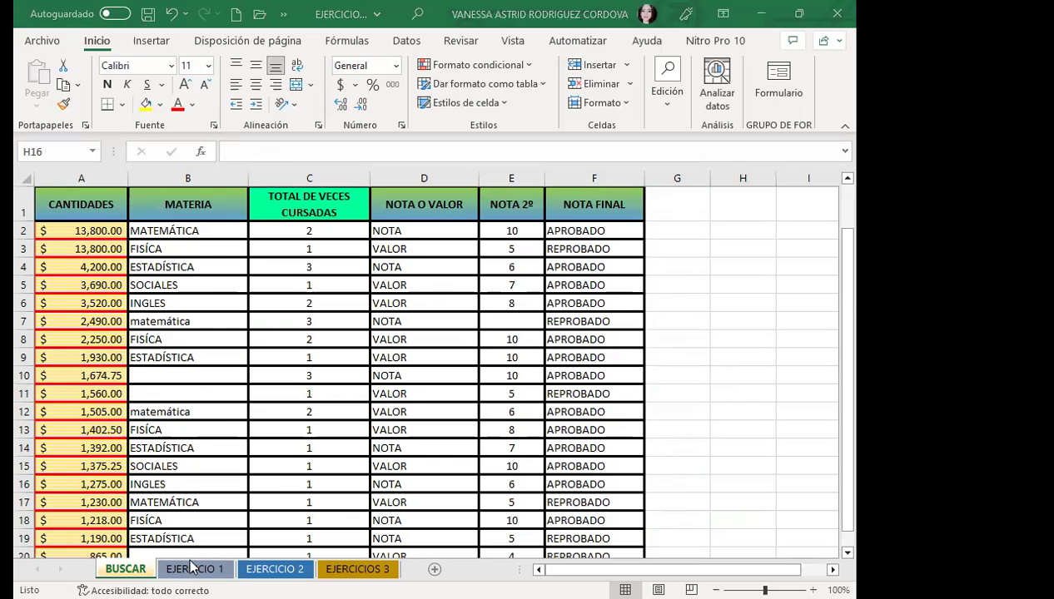
left_click(274, 569)
- Flip between sheet tabs to open EJERCICIOS 3 and select cell G8
left_click(357, 569)
left_click(275, 569)
left_click(357, 569)
left_click(274, 569)
left_click(357, 569)
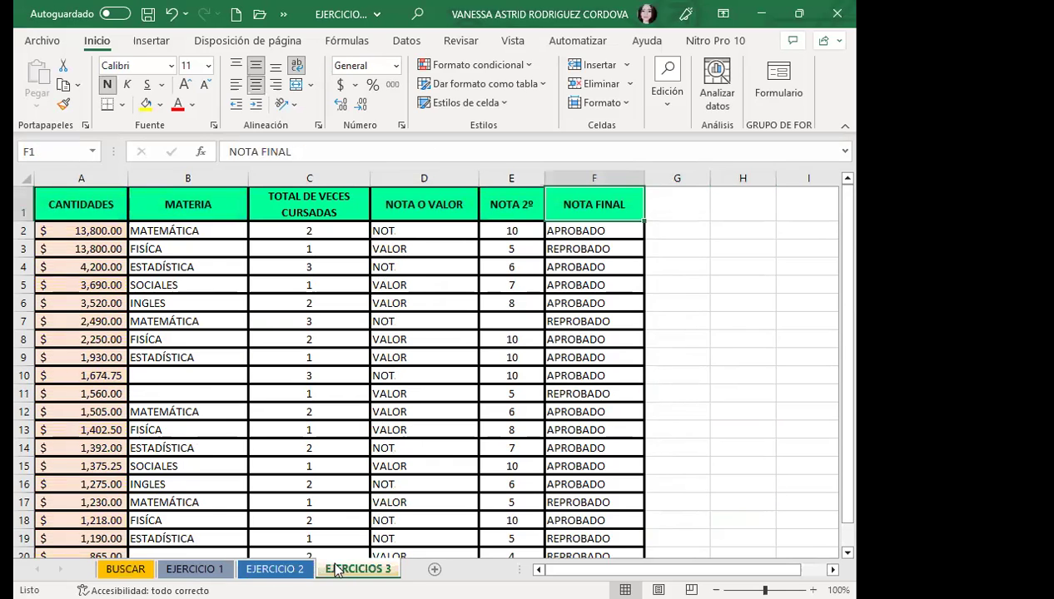
left_click(275, 569)
left_click(353, 569)
left_click(668, 337)
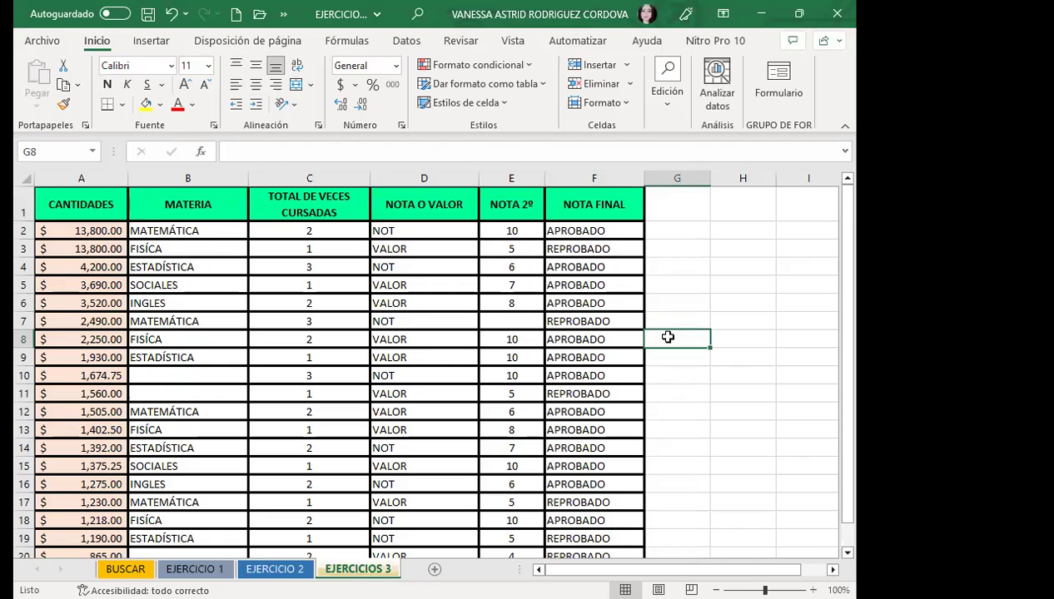
- In Find and Replace, take the search format from cell A1's green fill and search within Libro
key("ctrl+b")
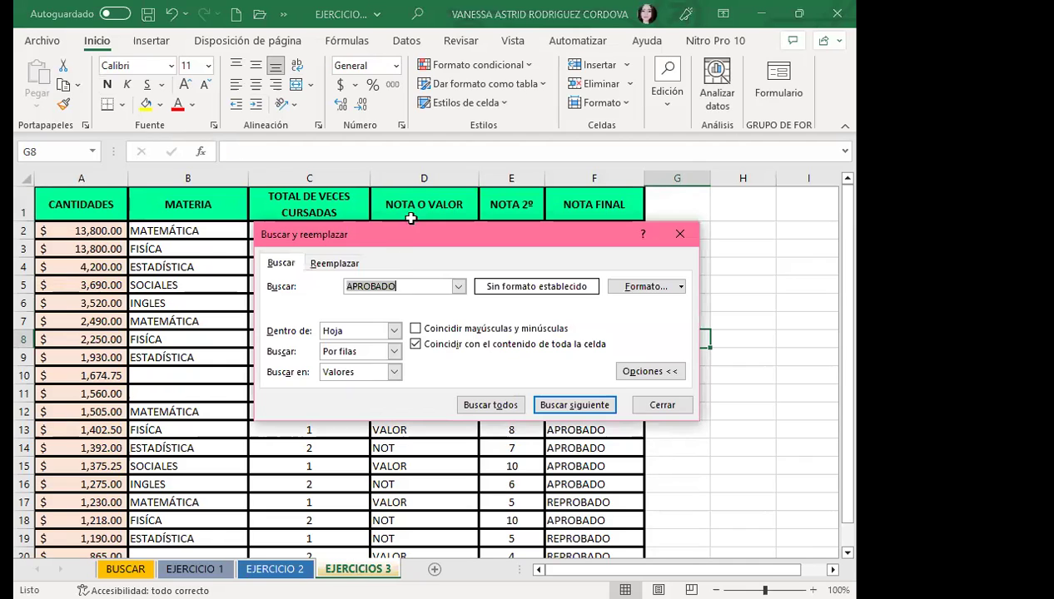
key("BackSpace")
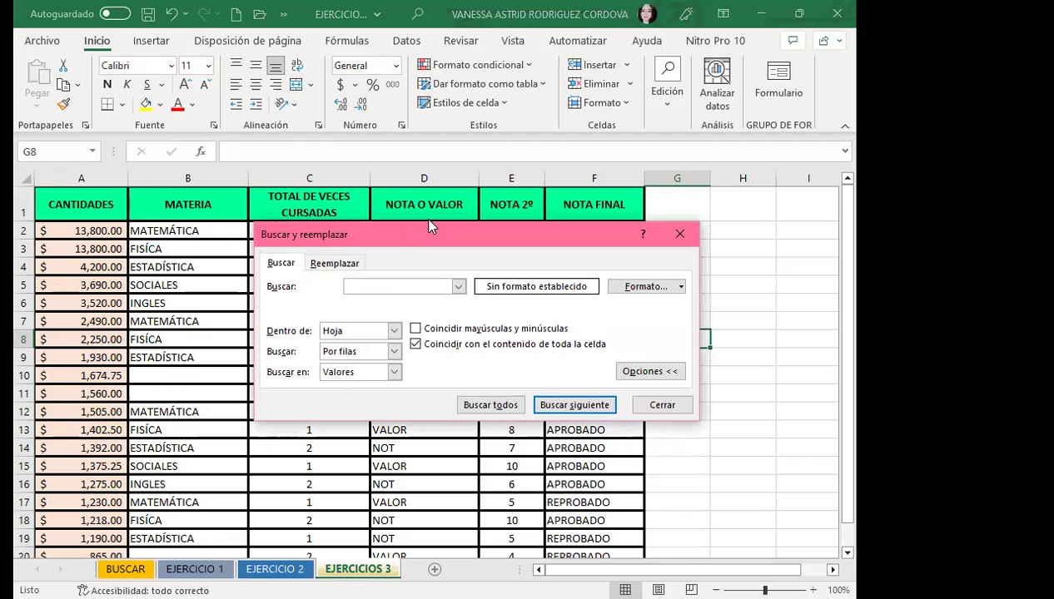
left_click_drag(430, 226, 601, 133)
left_click(505, 170)
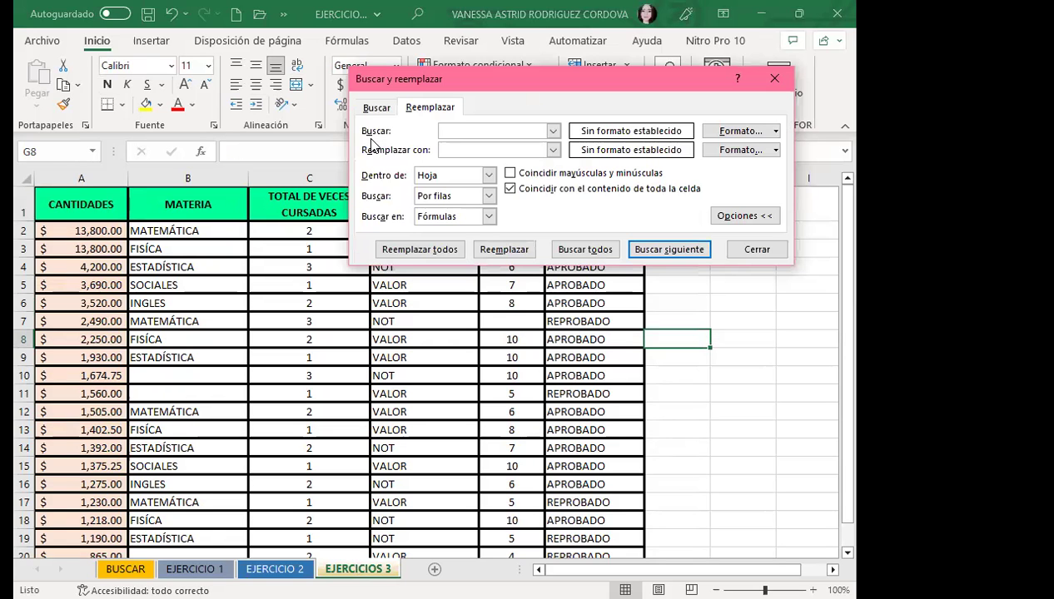
left_click(727, 143)
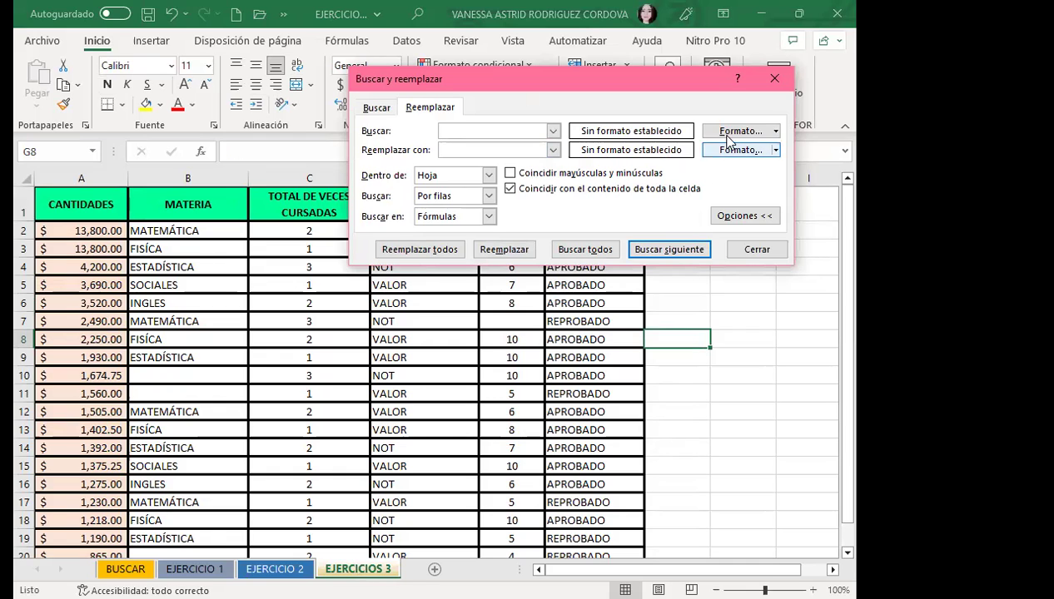
left_click(775, 131)
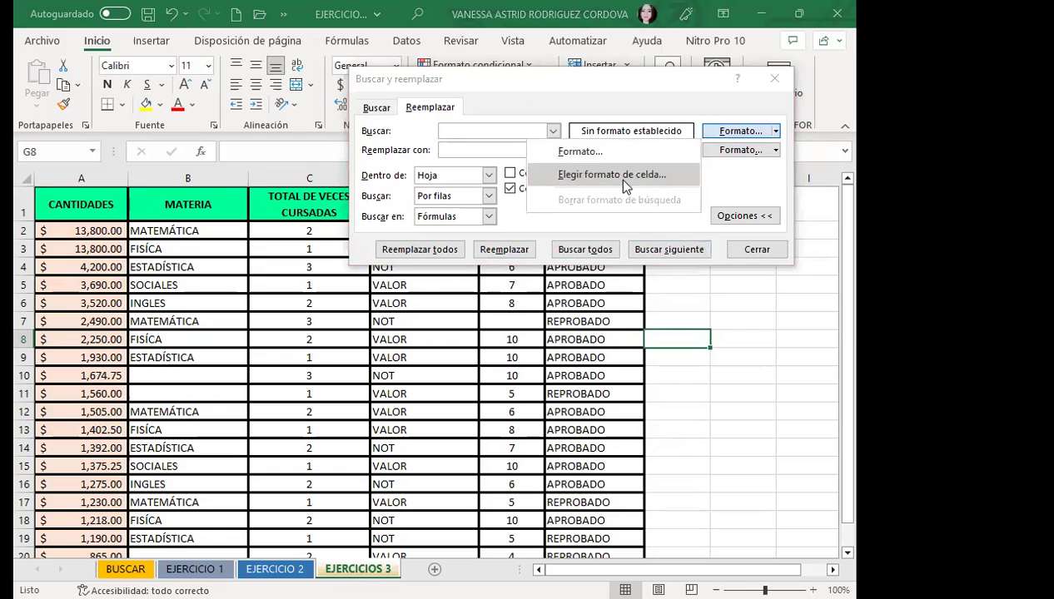
left_click(611, 174)
left_click(92, 198)
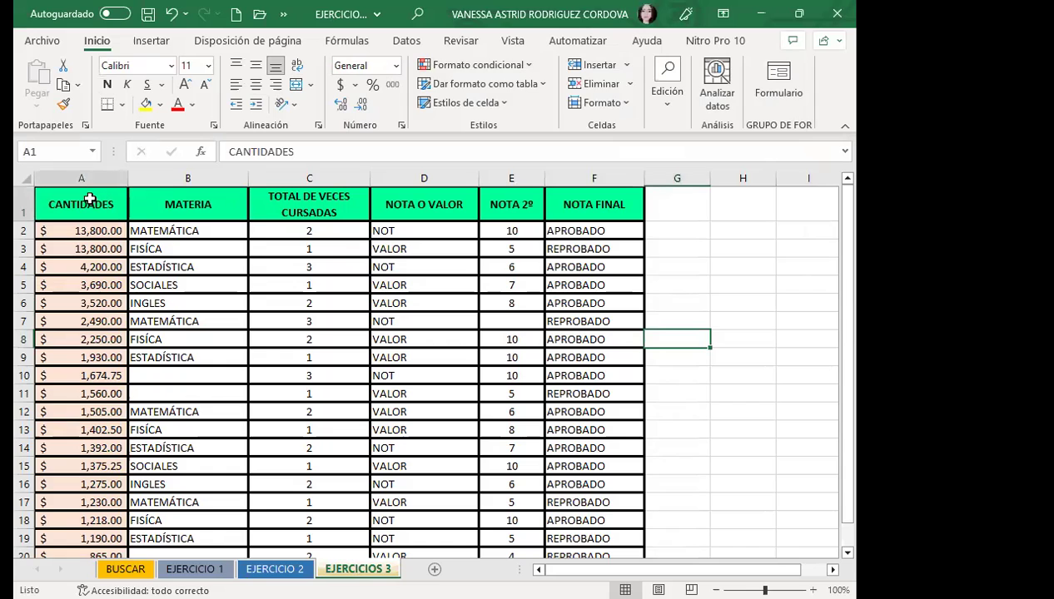
left_click(488, 176)
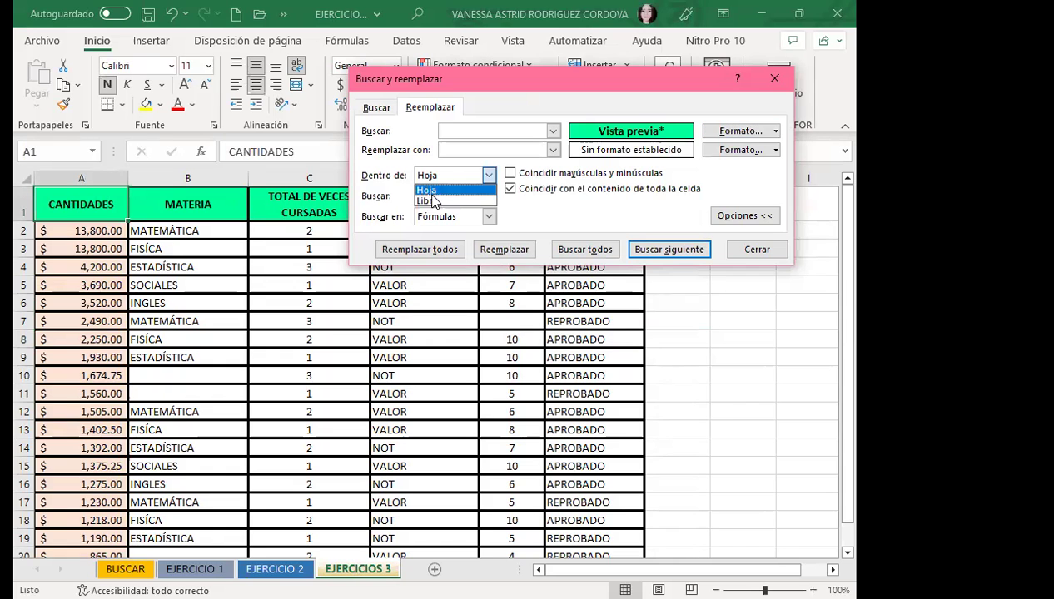
left_click(430, 203)
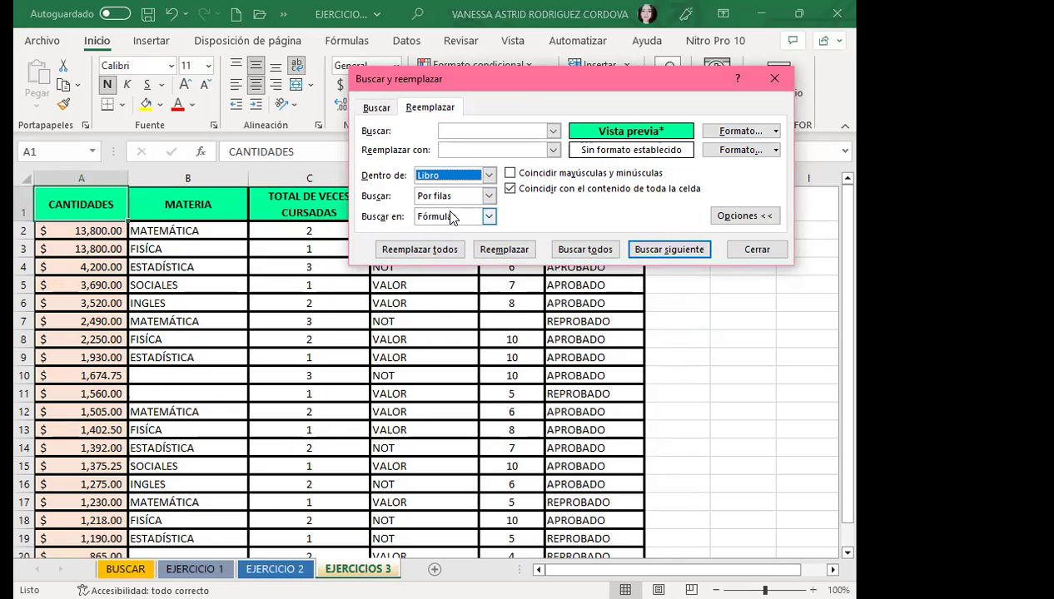
left_click(776, 151)
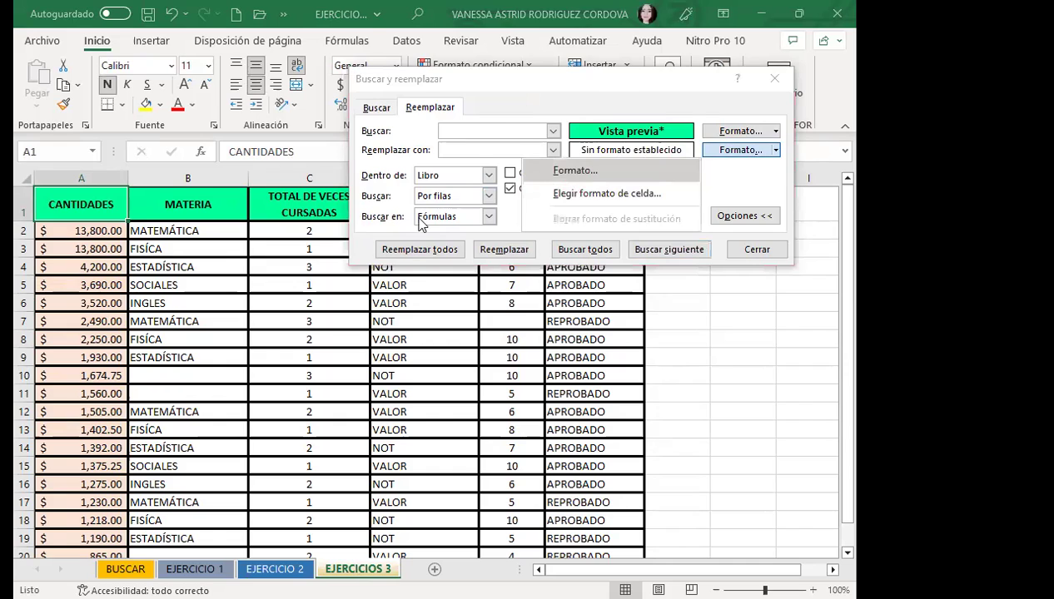
- Set a green-to-dark-orange gradient as the replacement fill and replace all 19 header cells
key("Return")
left_click(411, 232)
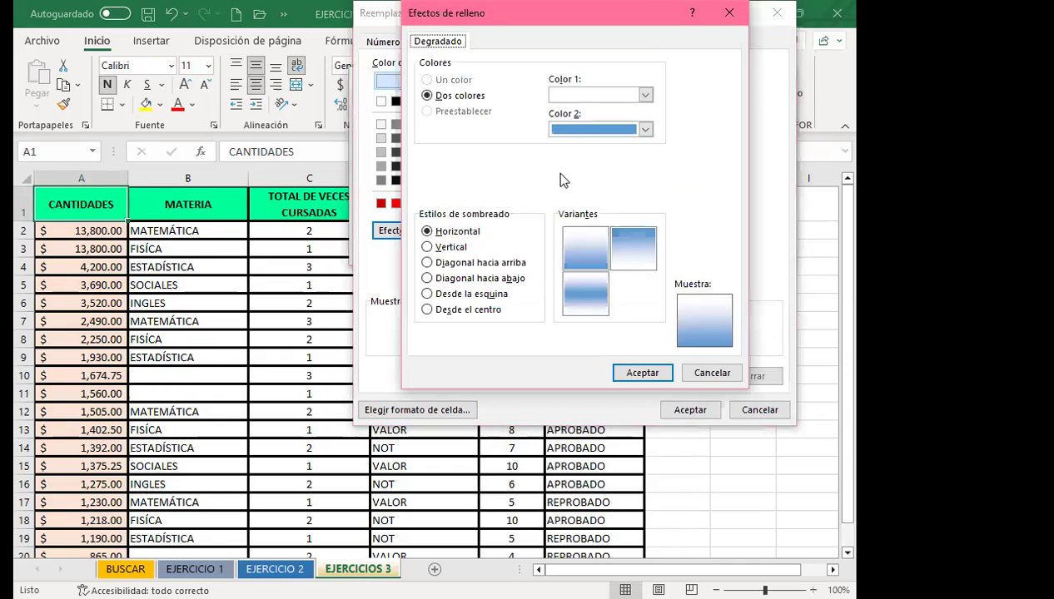
left_click(644, 95)
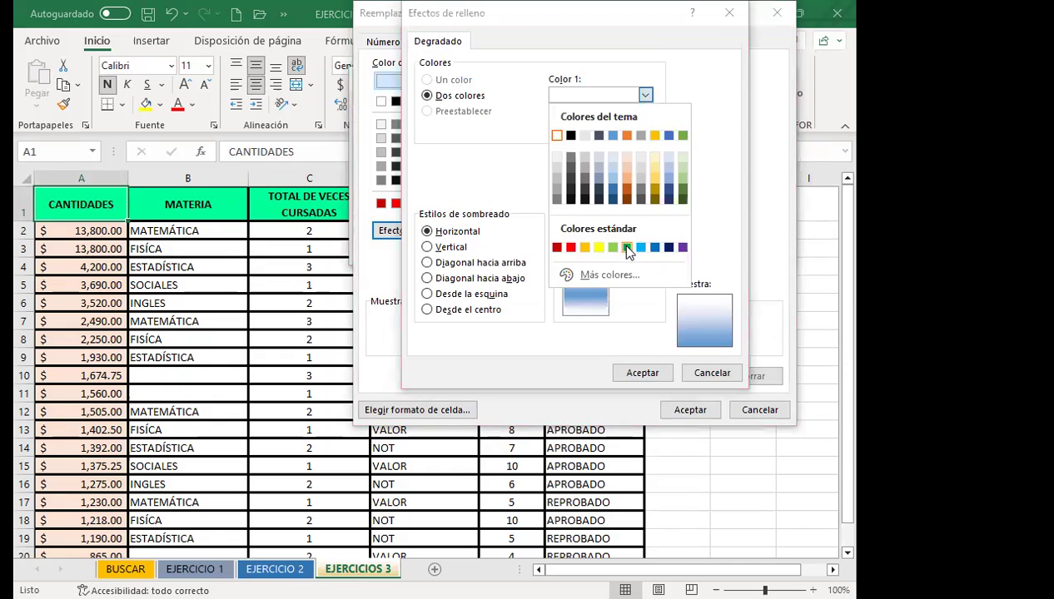
left_click(626, 247)
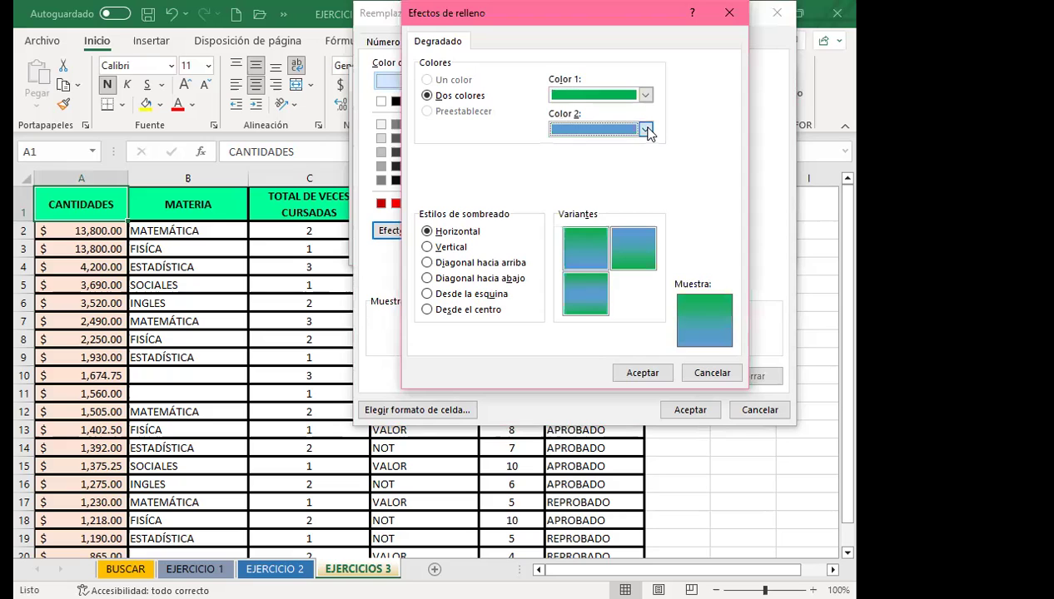
left_click(645, 129)
left_click(627, 226)
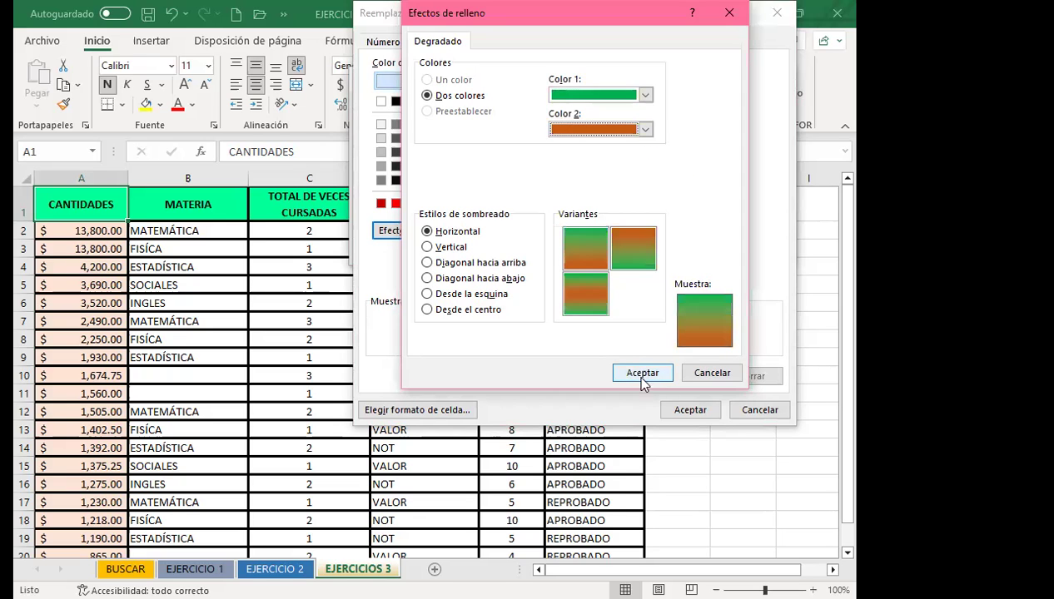
left_click(642, 372)
left_click(689, 415)
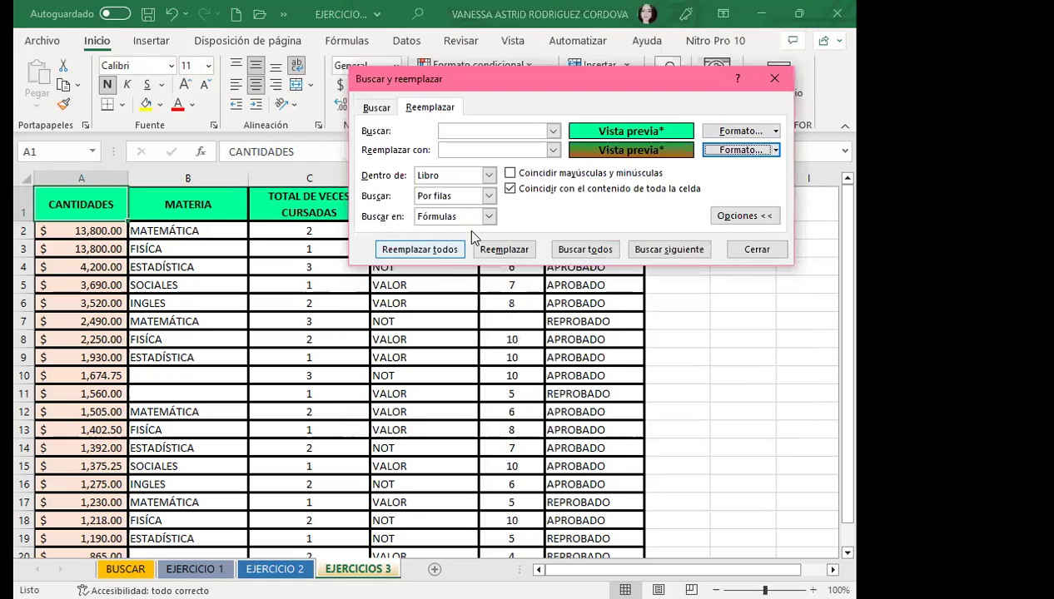
left_click(416, 252)
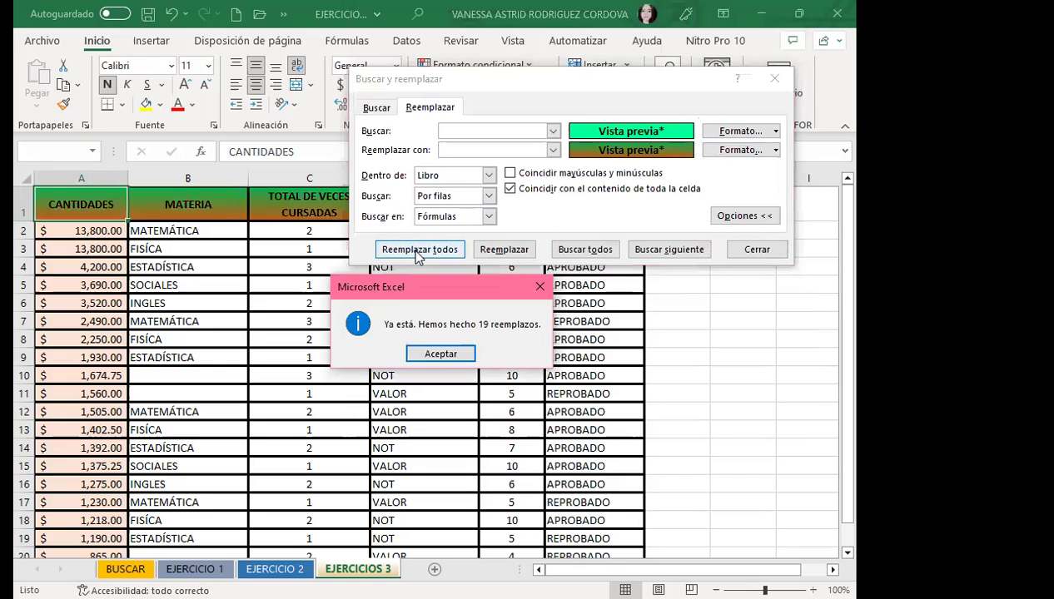
left_click(438, 356)
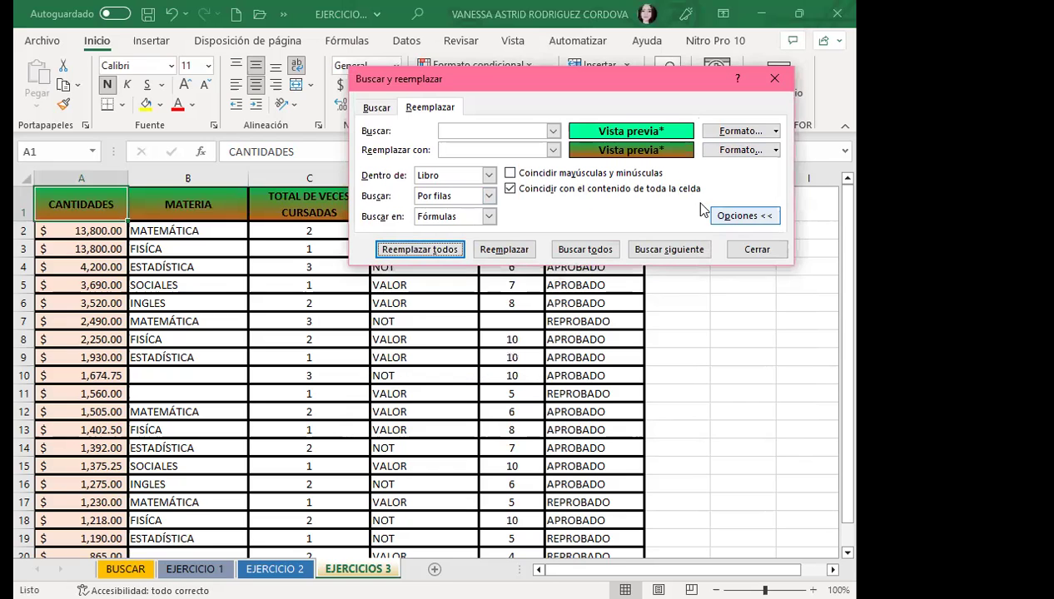
- Clear the search format and close Find and Replace
left_click(775, 131)
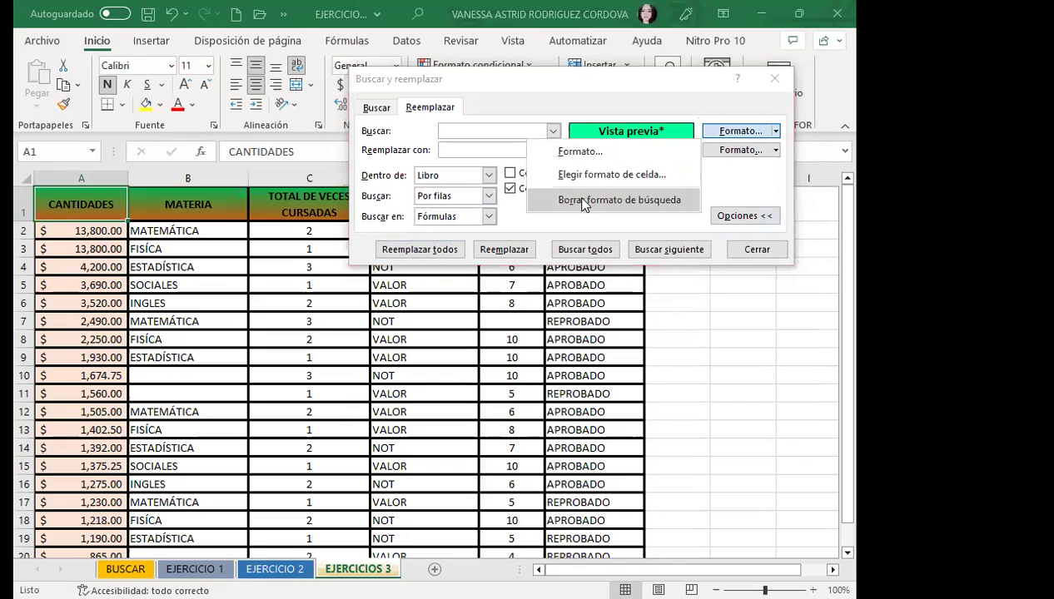
left_click(773, 154)
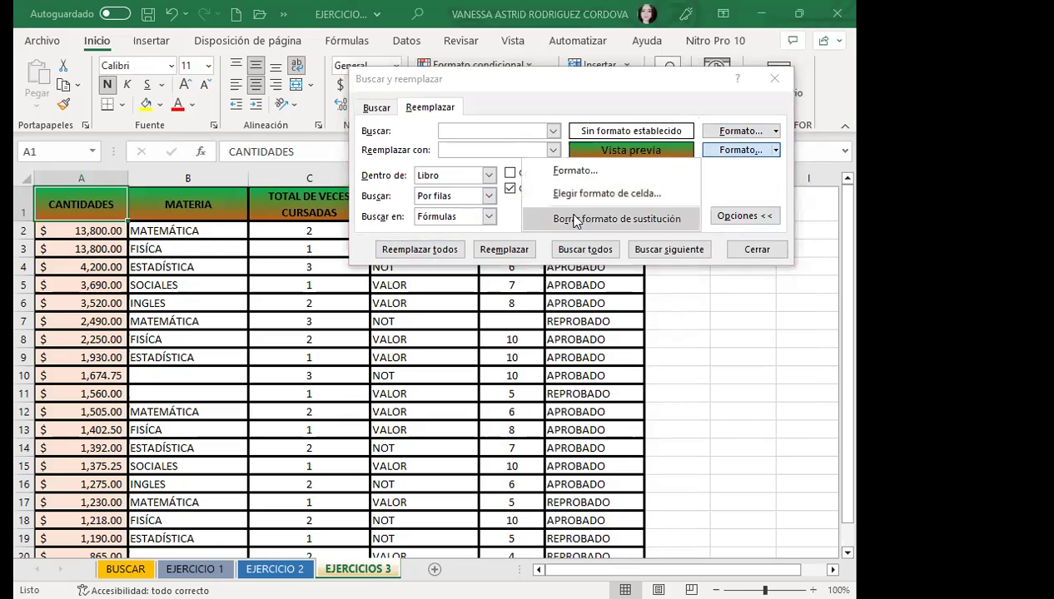
left_click(737, 251)
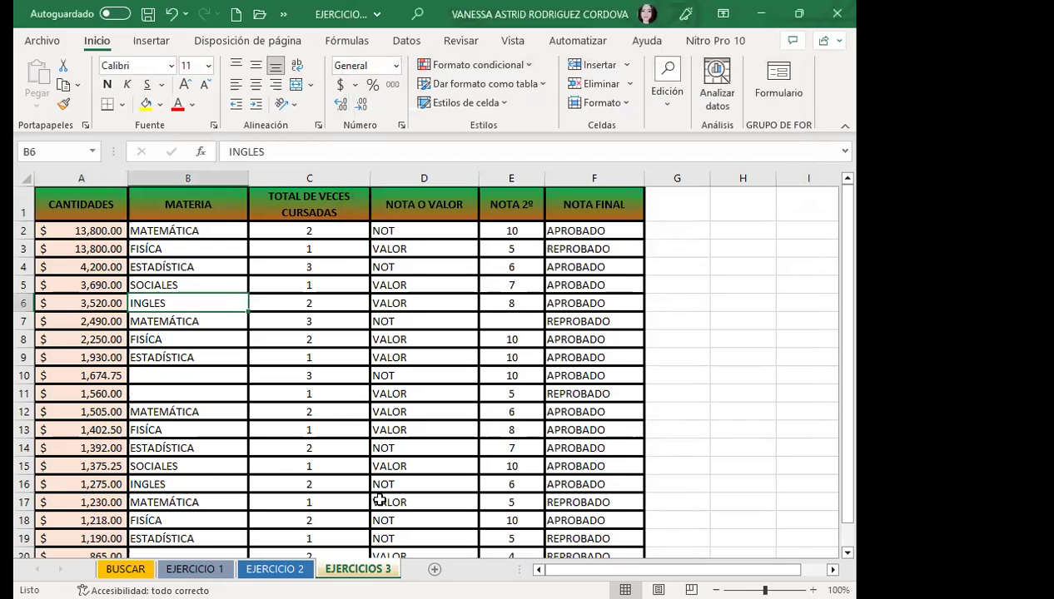
- Check the gradient headers TOTAL DE VECES CURSADAS, NOTA FINAL and NOTA O VALOR across sheets, ending on EJERCICIO 1
left_click(308, 213)
key("Left")
key("Left")
key("Right")
key("Right")
key("Right")
left_click(578, 207)
left_click(317, 204)
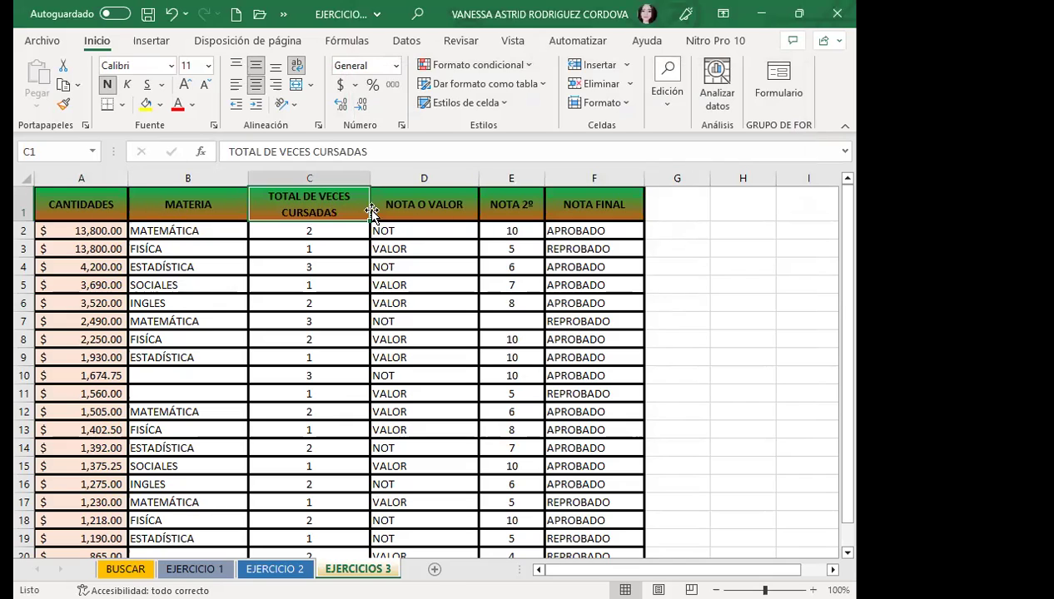
left_click(430, 211)
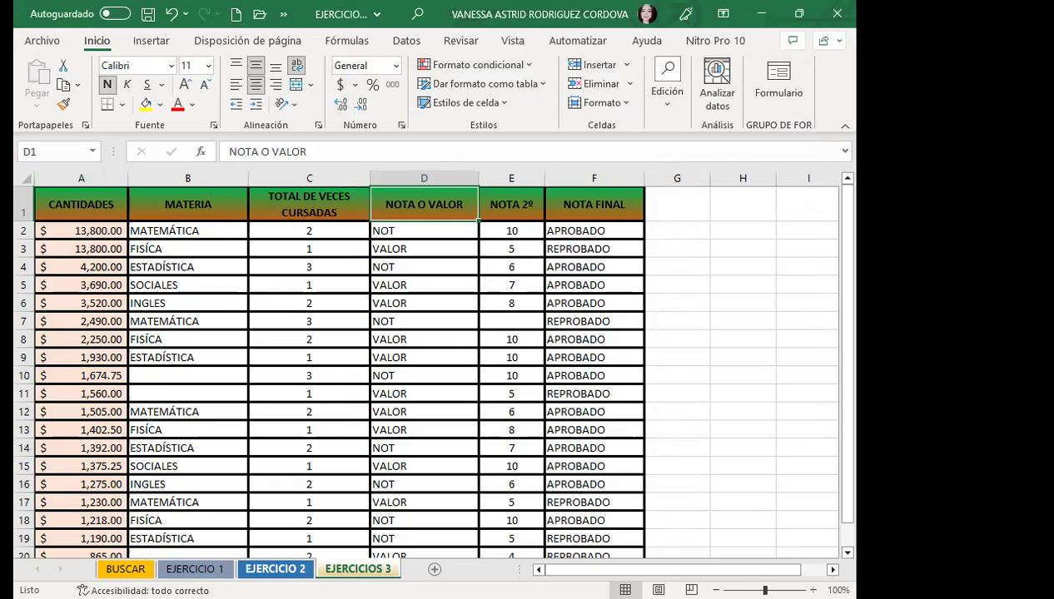
left_click(277, 569)
left_click(280, 206)
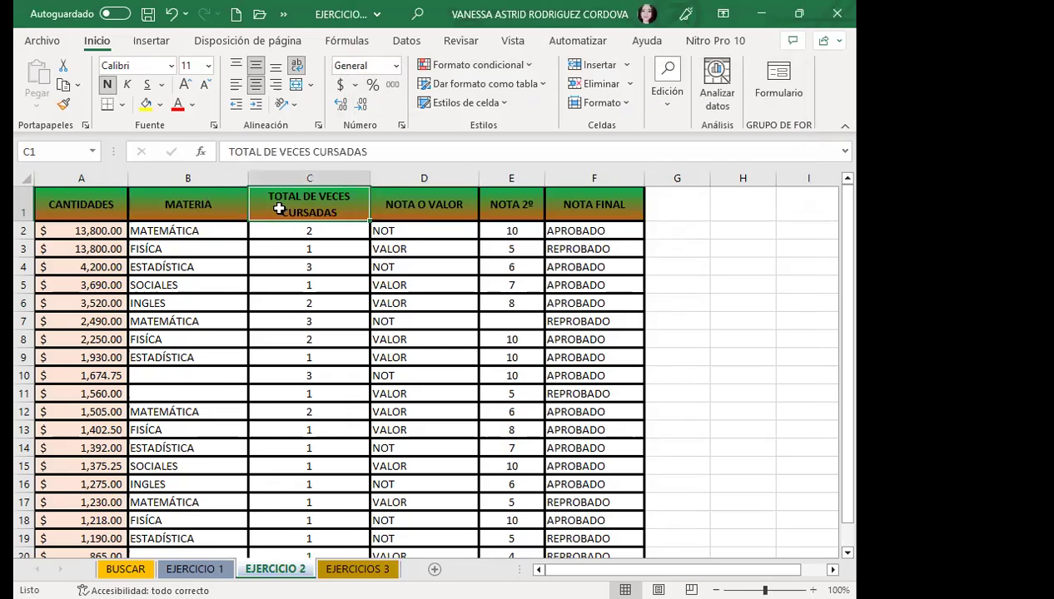
left_click(195, 569)
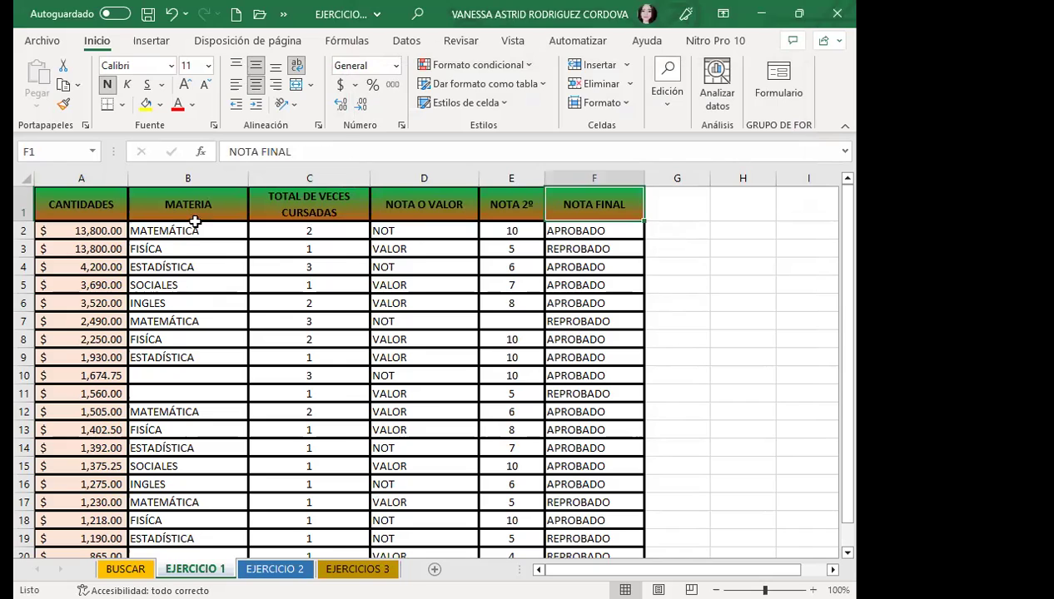
- Check the MATERIA header, then cycle through EJERCICIO 2 and EJERCICIOS 3 back to EJERCICIO 1
left_click(205, 195)
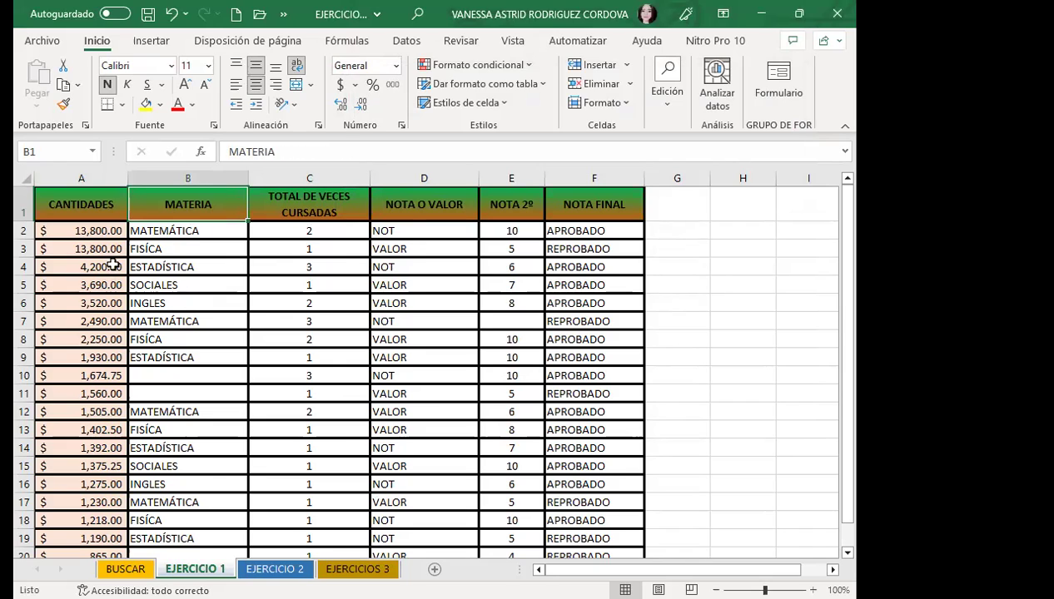
left_click(265, 568)
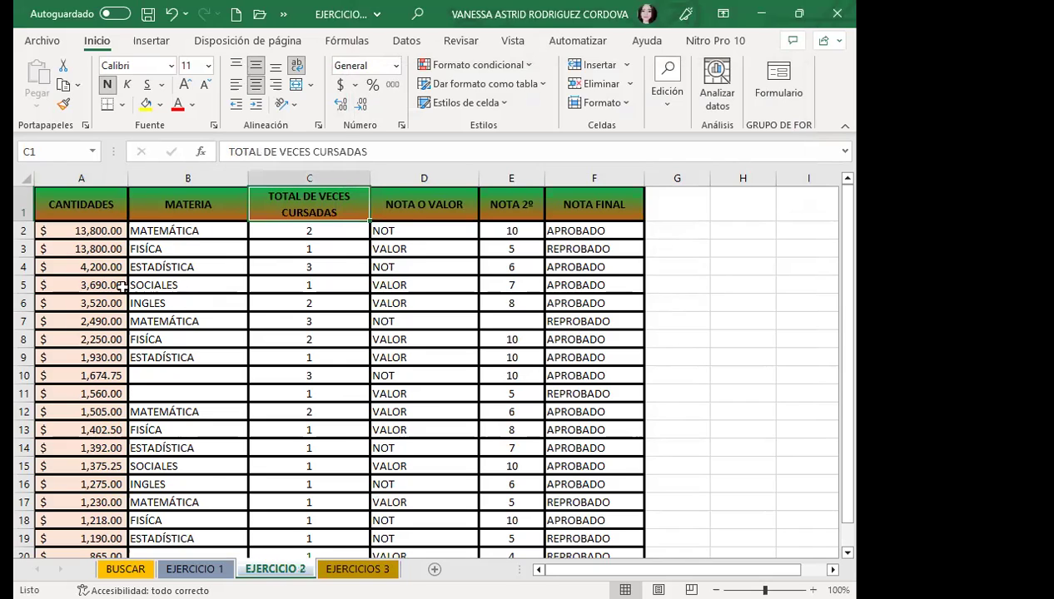
left_click(358, 569)
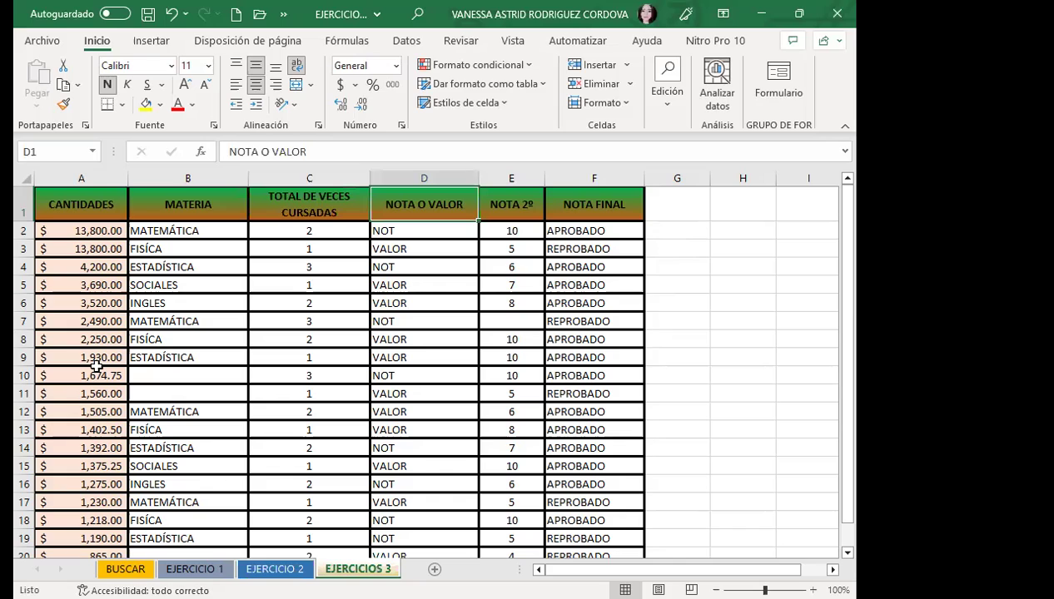
left_click(207, 559)
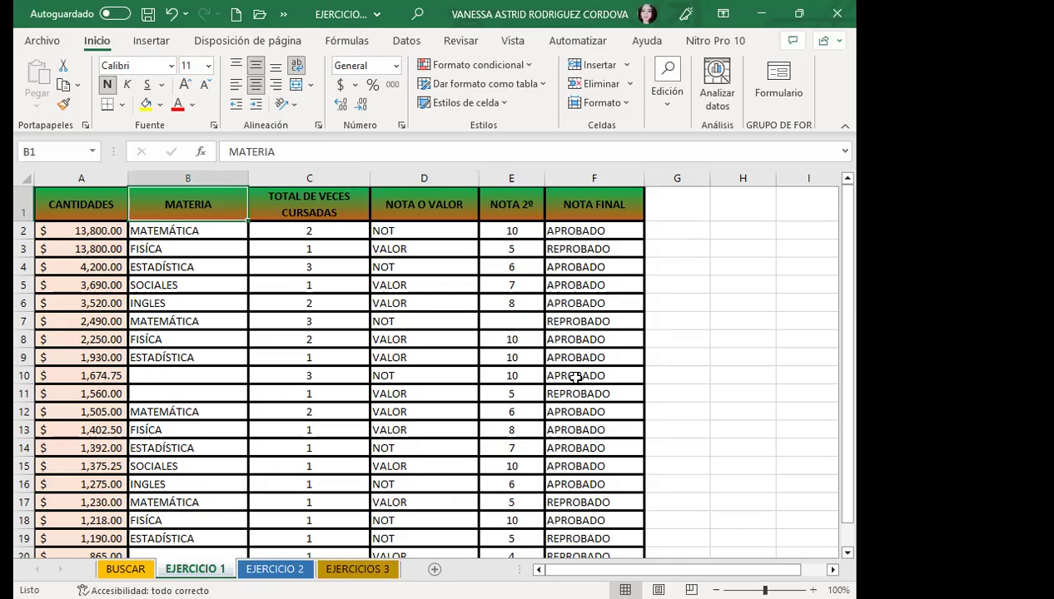
- Replace cell A2's salmon fill with light green across the workbook, changing 57 cells
key("ctrl+b")
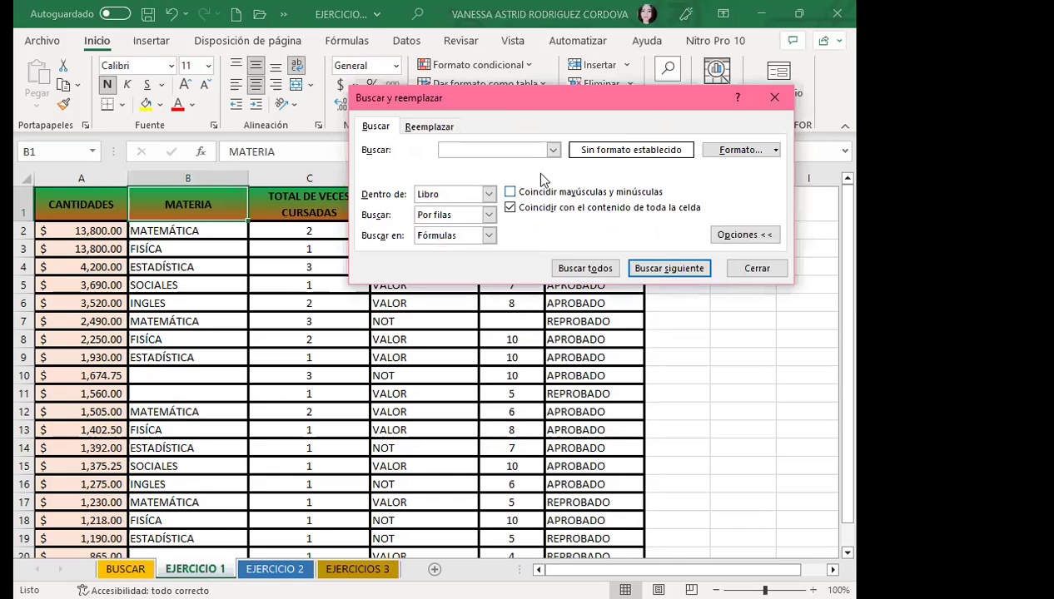
left_click(429, 125)
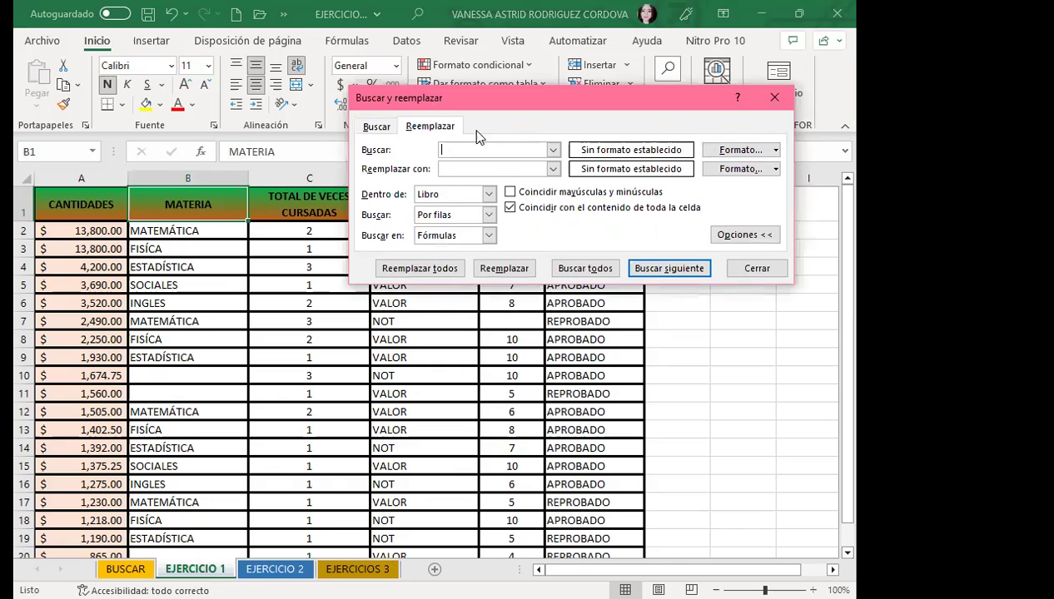
left_click(775, 149)
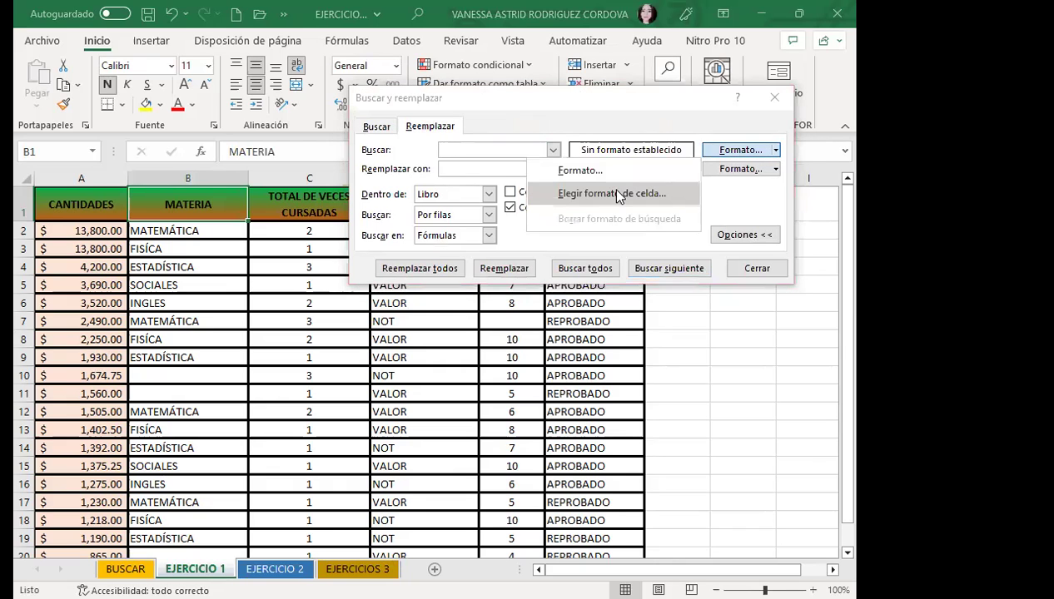
left_click(65, 230)
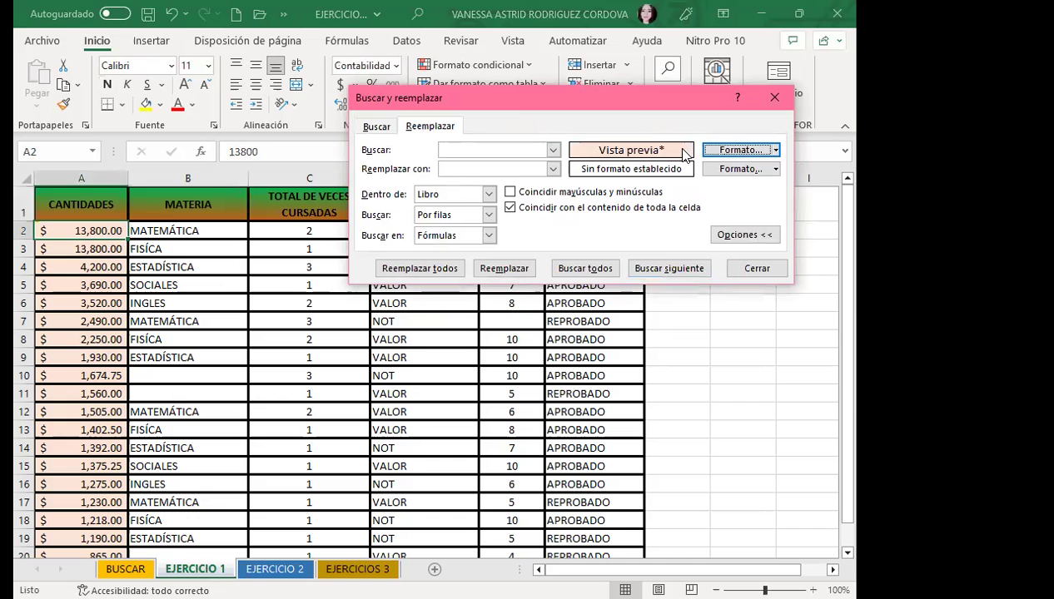
left_click(775, 169)
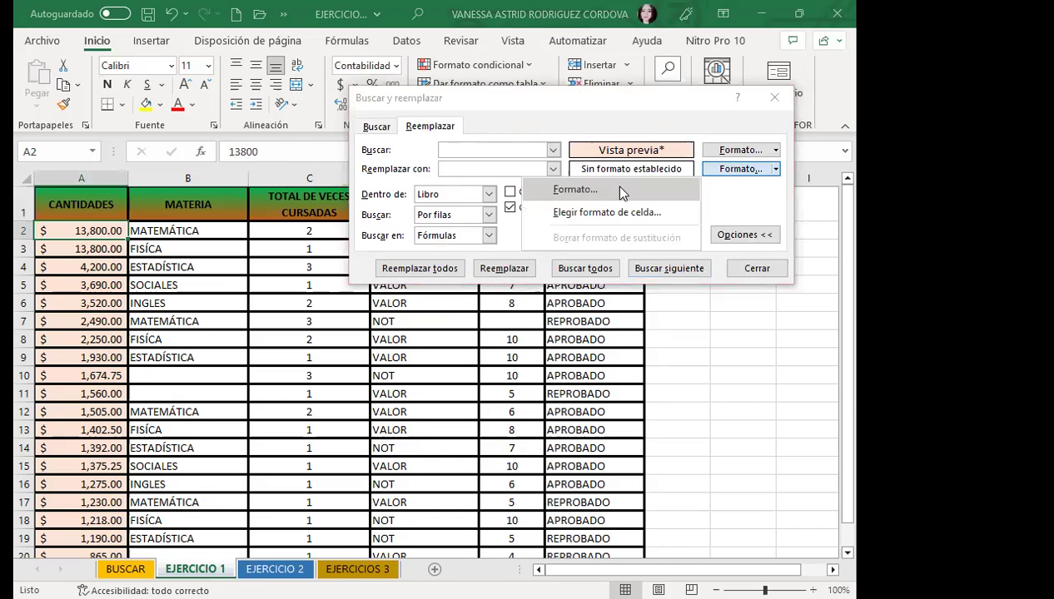
left_click(574, 189)
left_click(500, 204)
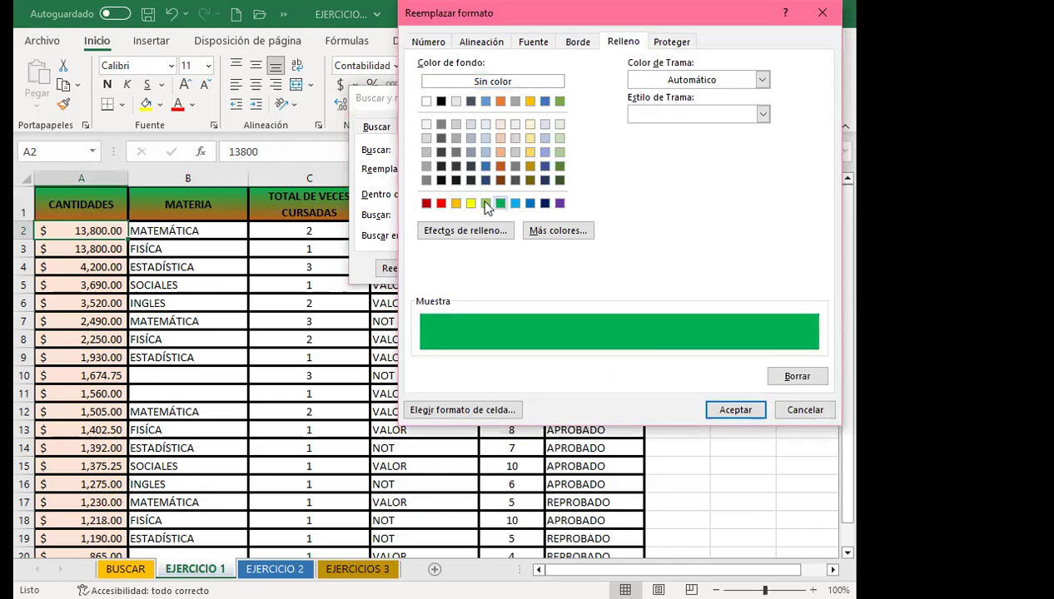
left_click(485, 203)
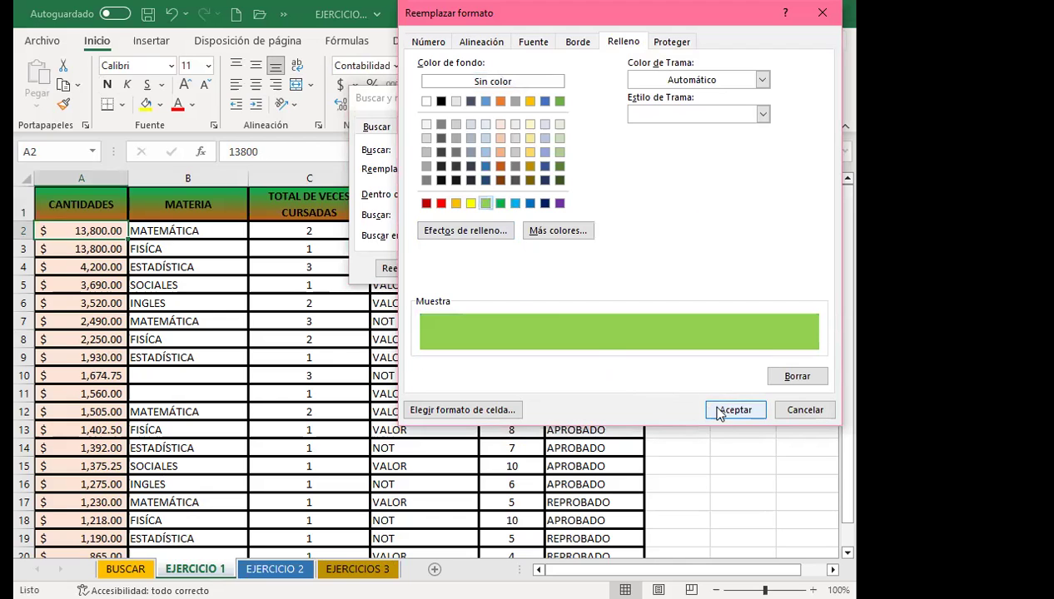
key("Return")
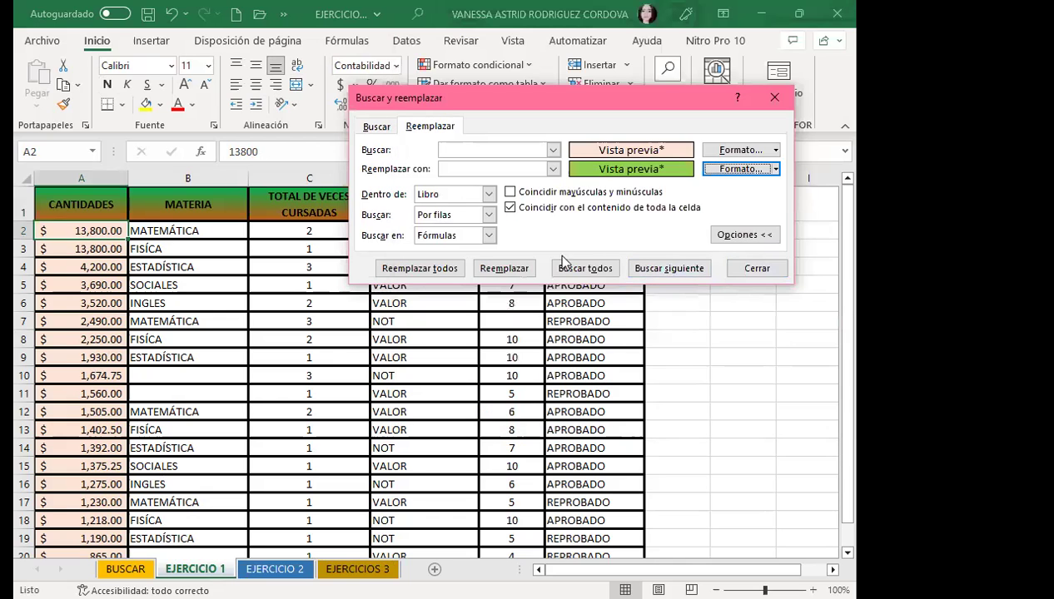
left_click(410, 268)
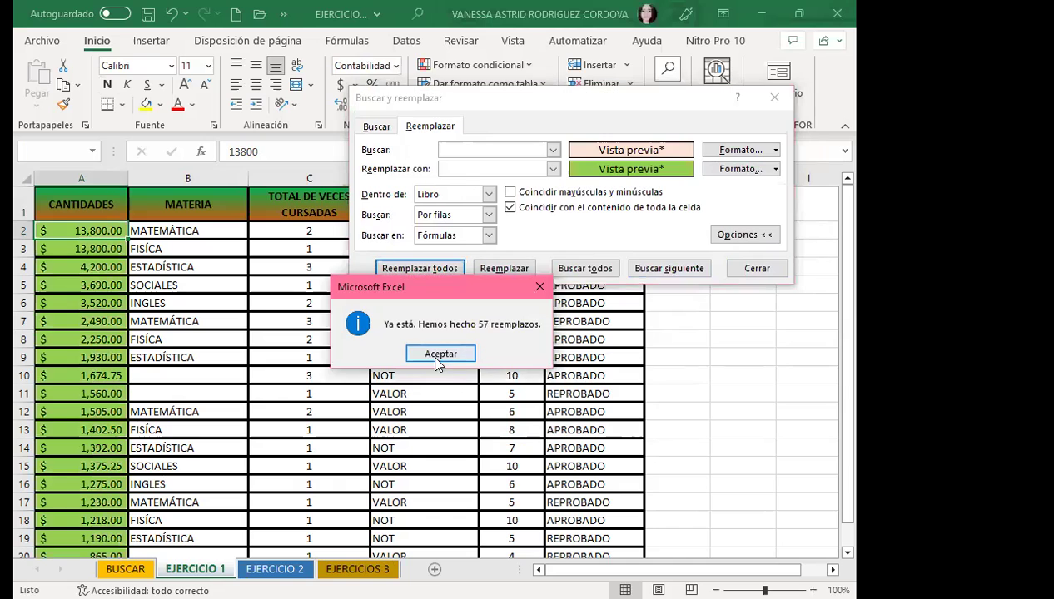
left_click(445, 355)
- Close Find and Replace and check the green CANTIDADES fills on EJERCICIO 2, EJERCICIOS 3 and BUSCAR
left_click(758, 101)
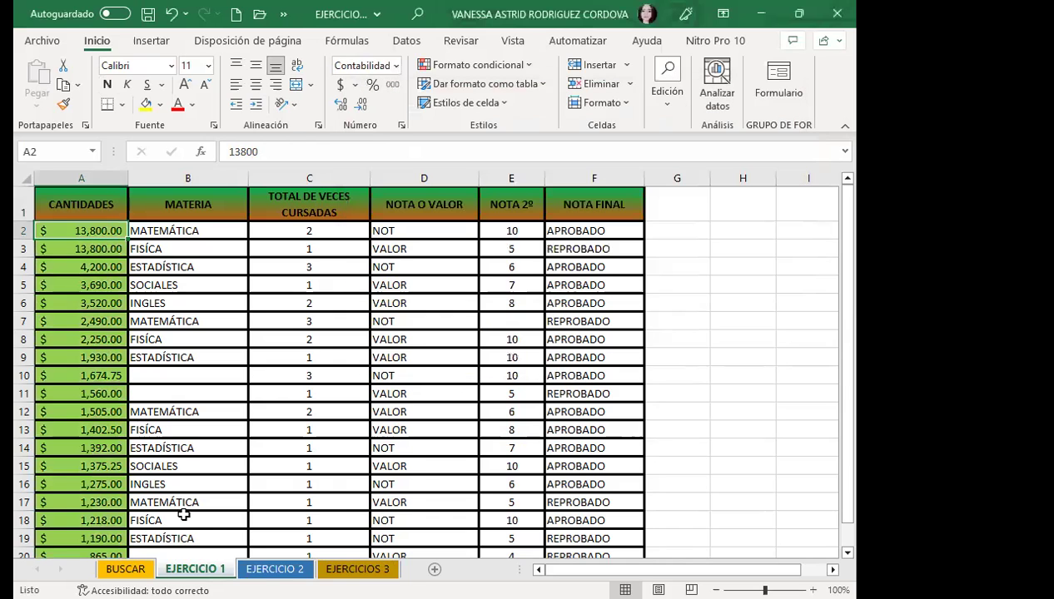
left_click(272, 569)
left_click(68, 381)
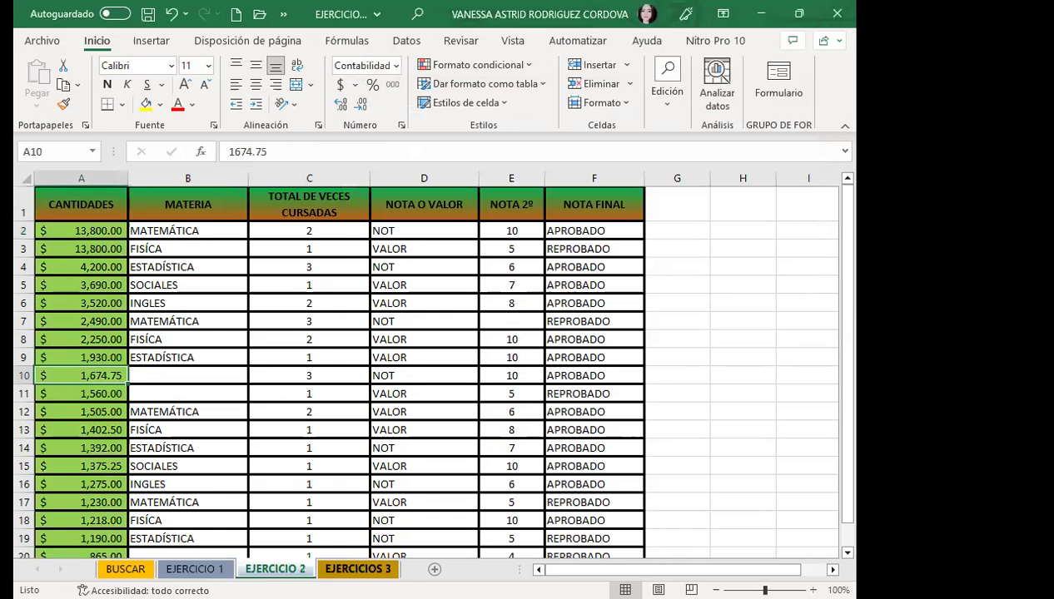
left_click(357, 569)
left_click(91, 408)
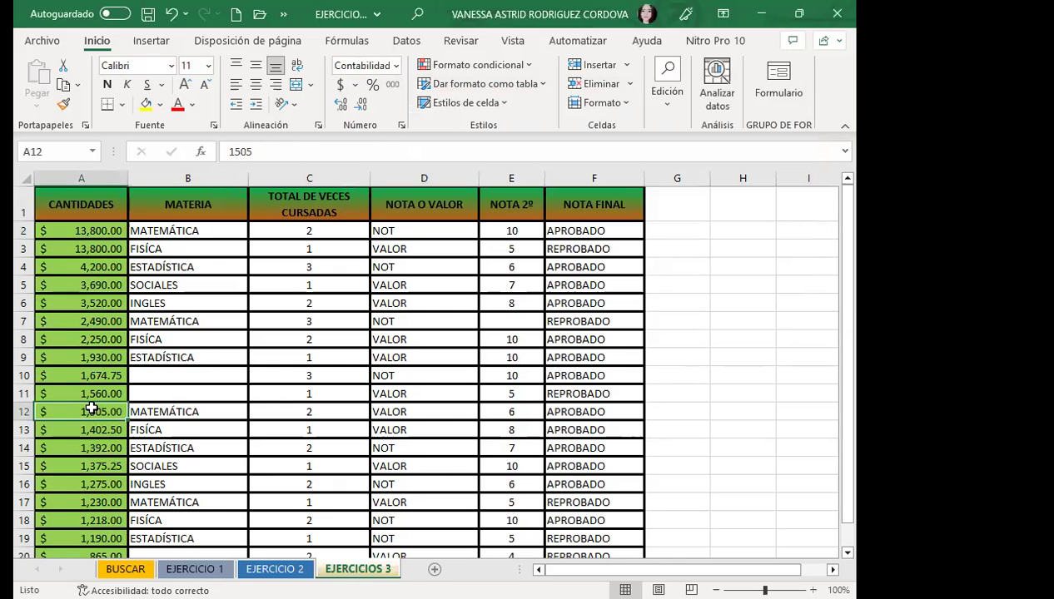
left_click(117, 569)
left_click(287, 413)
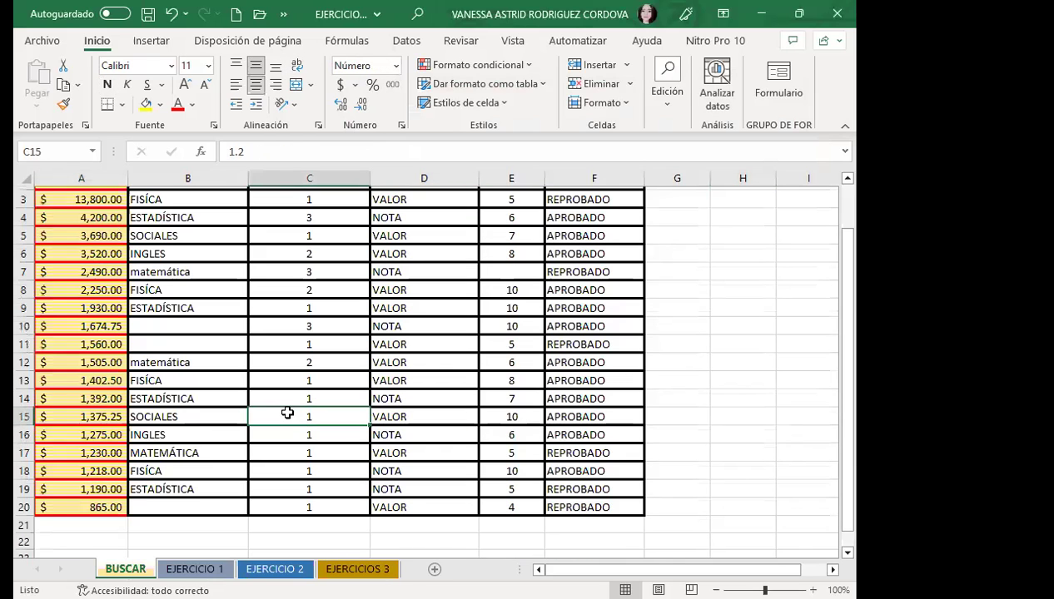
scroll(223, 477, "up", 1)
- Recheck the green fills on EJERCICIO 1 and EJERCICIO 2, finishing on EJERCICIOS 3
left_click(195, 569)
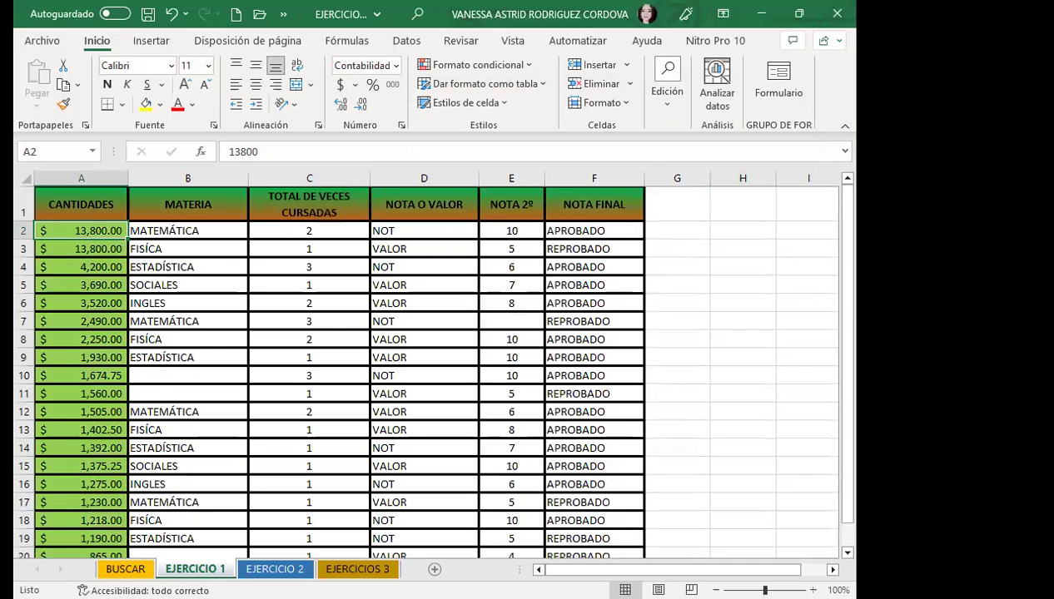
left_click(275, 569)
key("ctrl+Page_Down")
key("ctrl+Page_Up")
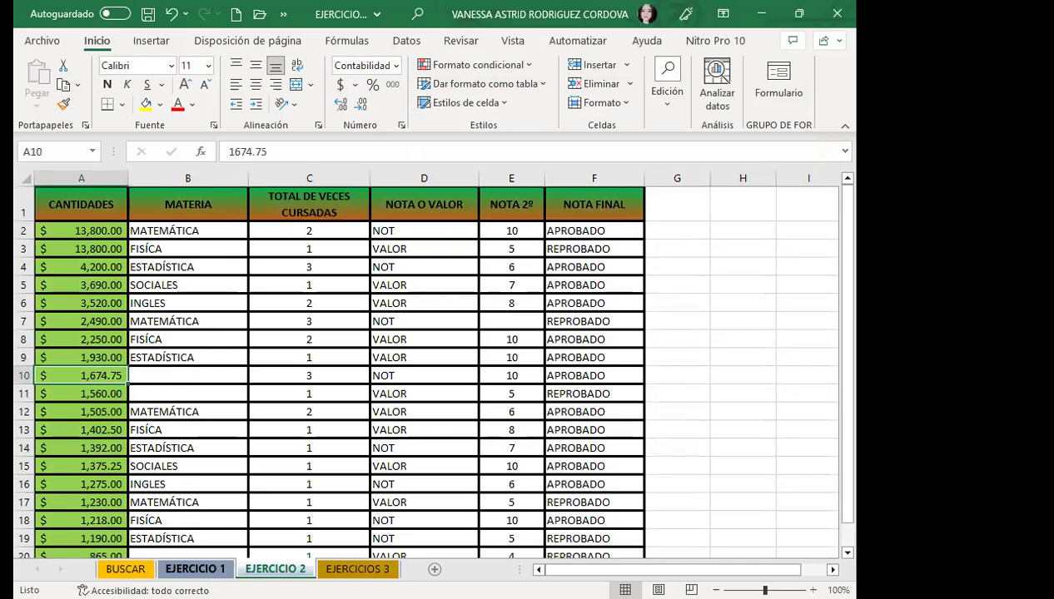
key("ctrl+Page_Up")
left_click(274, 570)
left_click(732, 412)
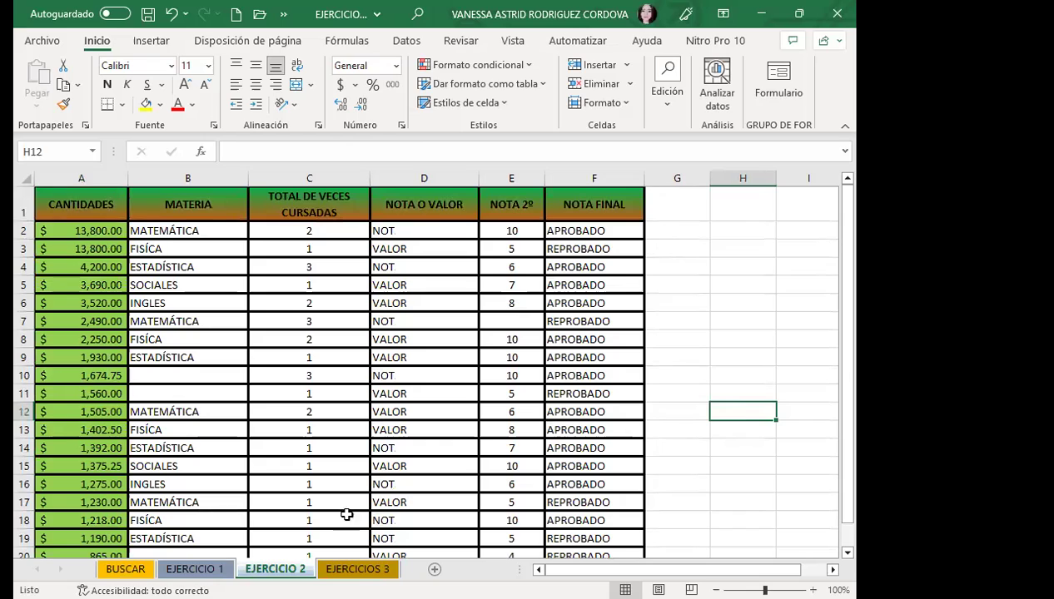
left_click(191, 569)
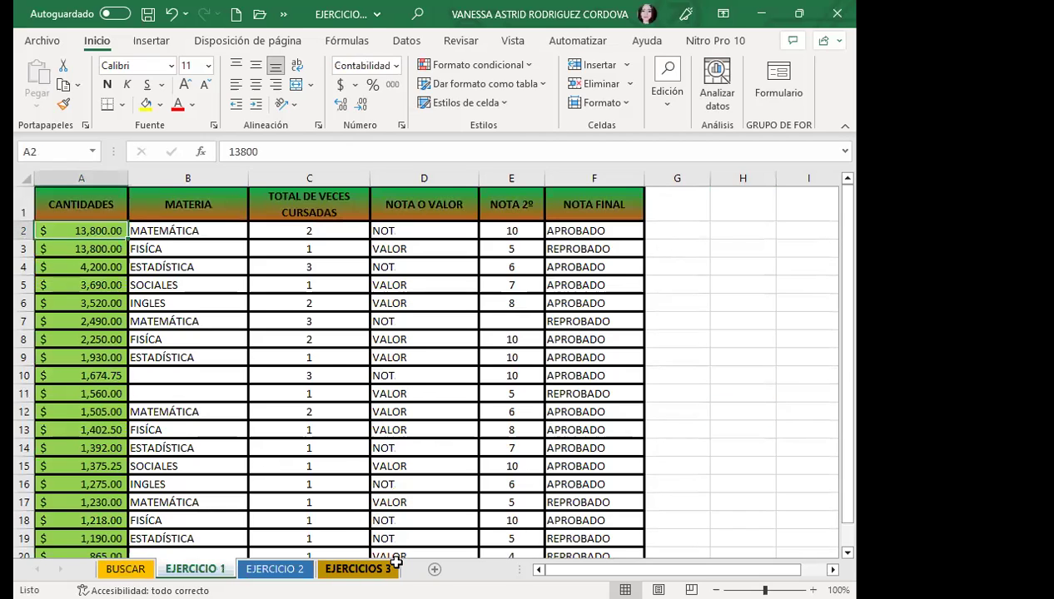
left_click_drag(746, 393, 754, 380)
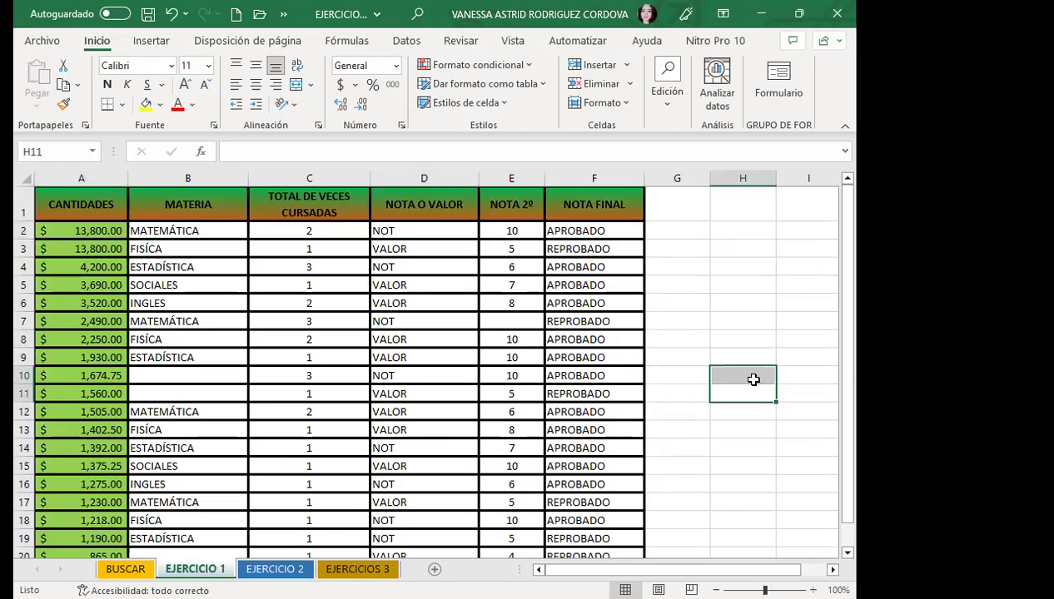
left_click(521, 334)
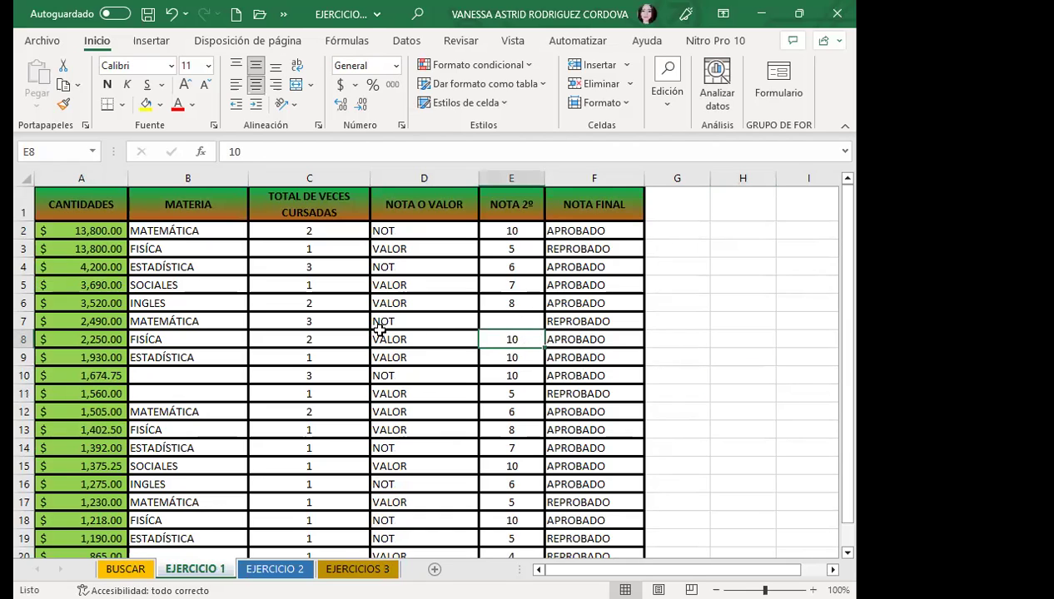
key("ctrl+Page_Down")
key("ctrl+Page_Down")
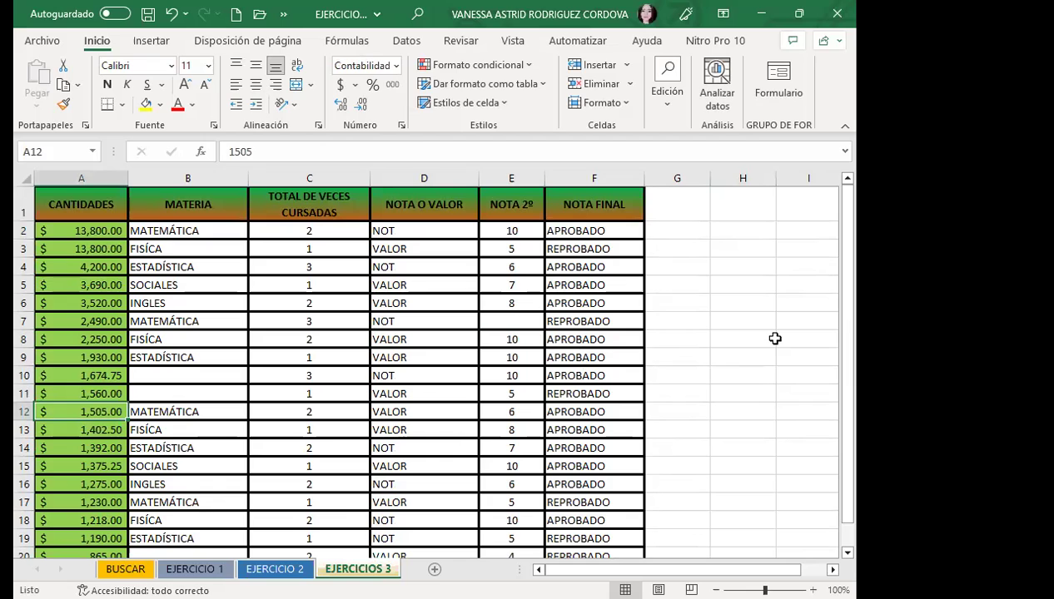
- Clear the leftover search format and find all cells containing NOT, listing 24 matches
key("ctrl+b")
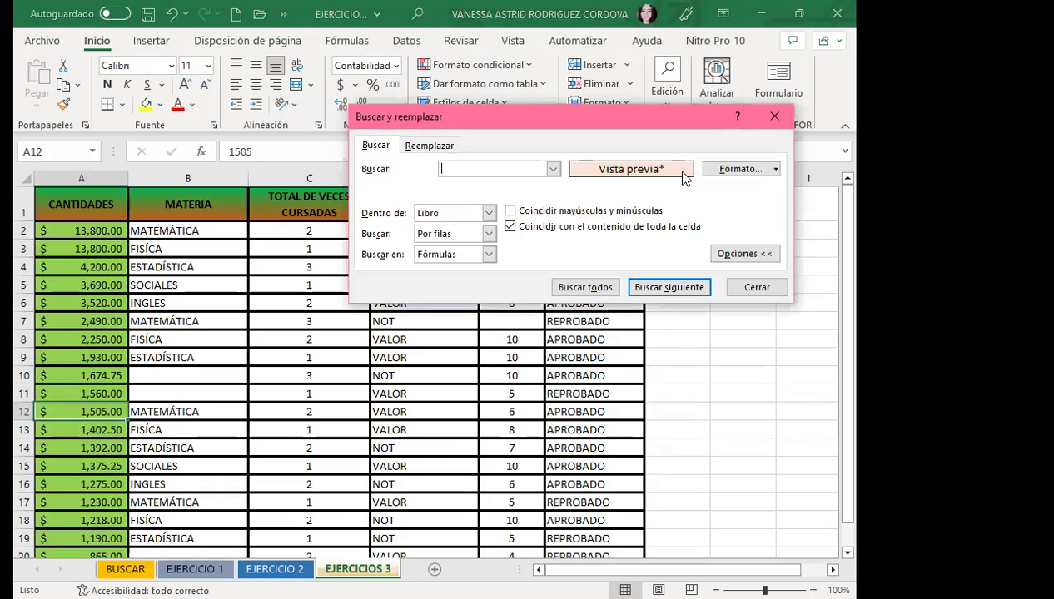
left_click(774, 169)
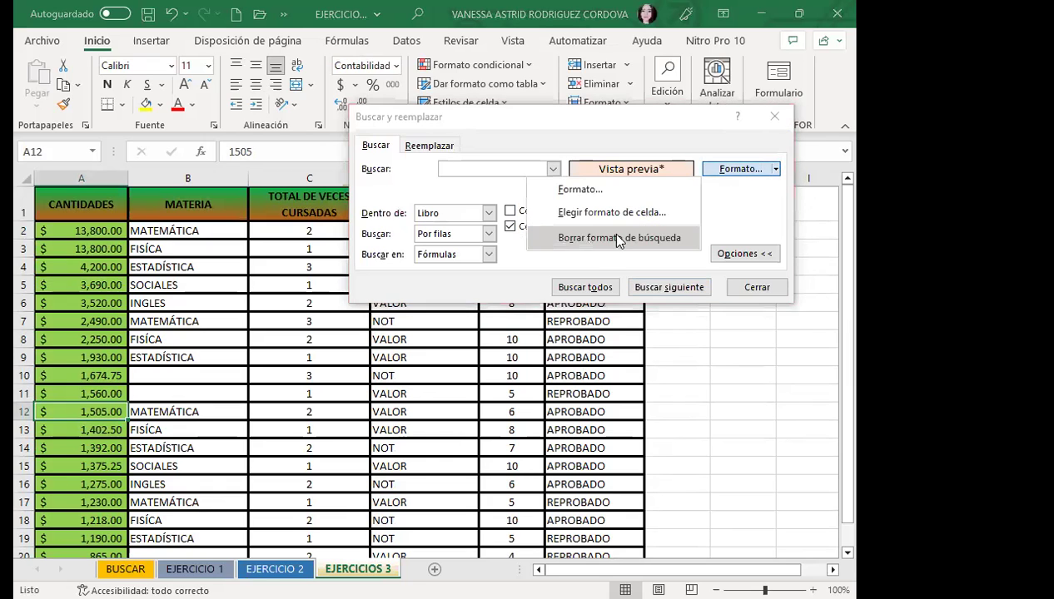
left_click(617, 235)
left_click(390, 144)
left_click(468, 173)
type("NOT")
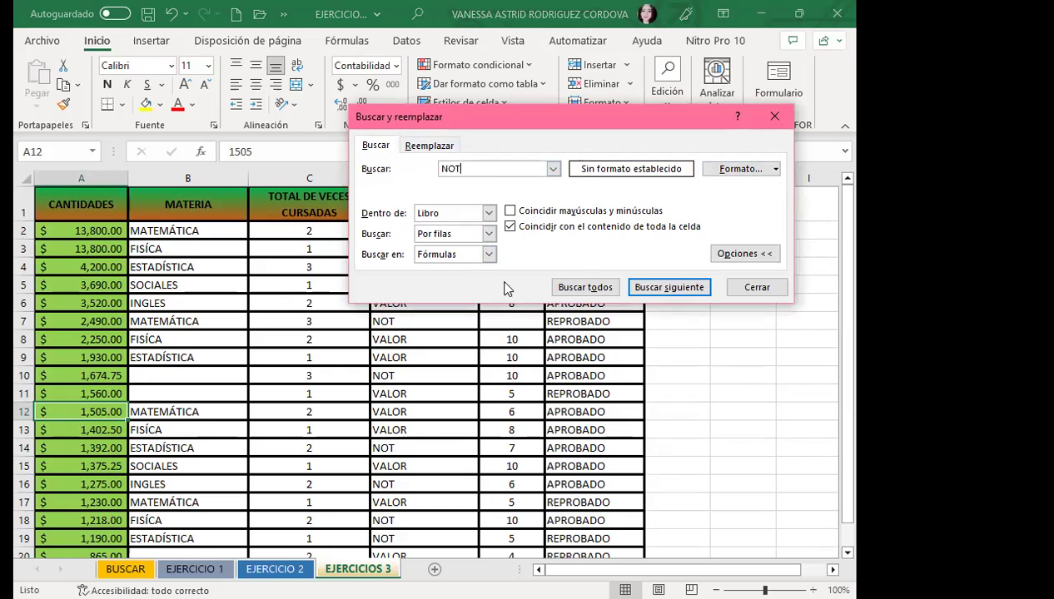
key("BackSpace")
left_click(582, 287)
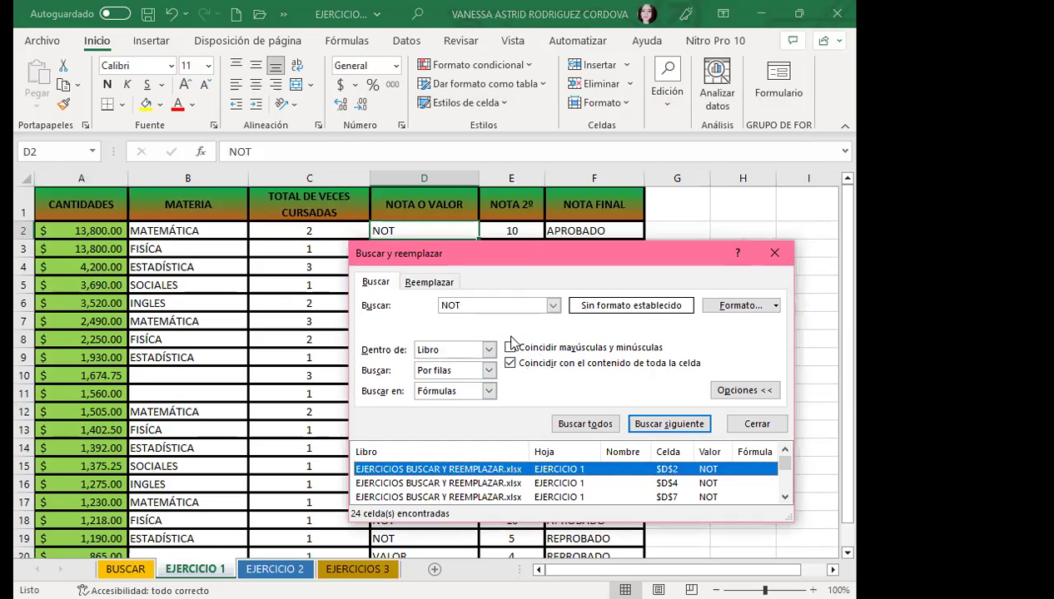
- Replace all 24 NOT entries with NOTA on a yellow fill, dropping the old green format
left_click(428, 283)
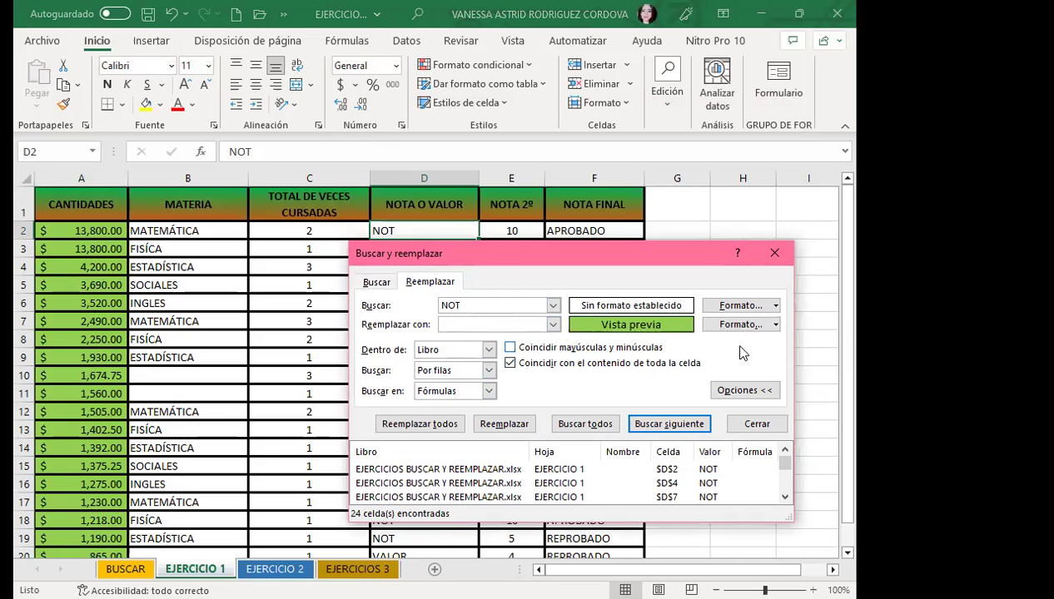
left_click(765, 326)
type("NOTA")
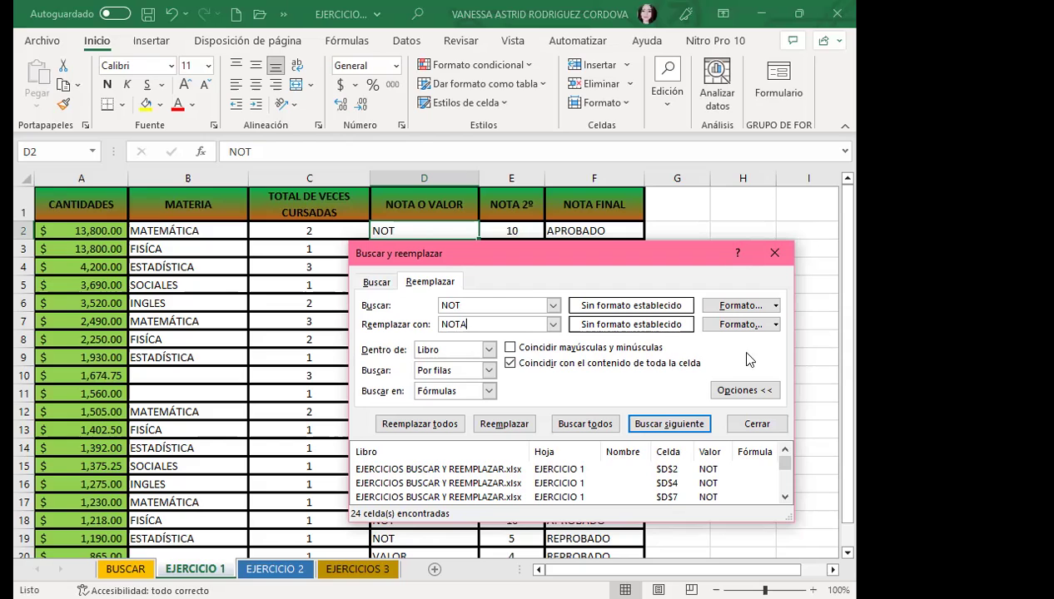
left_click(776, 327)
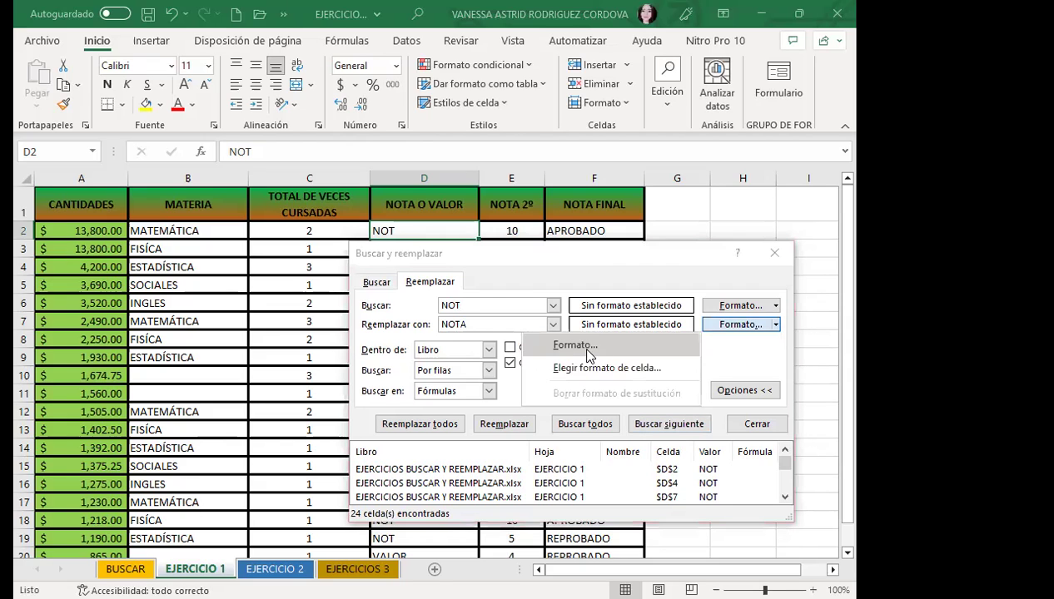
key("Return")
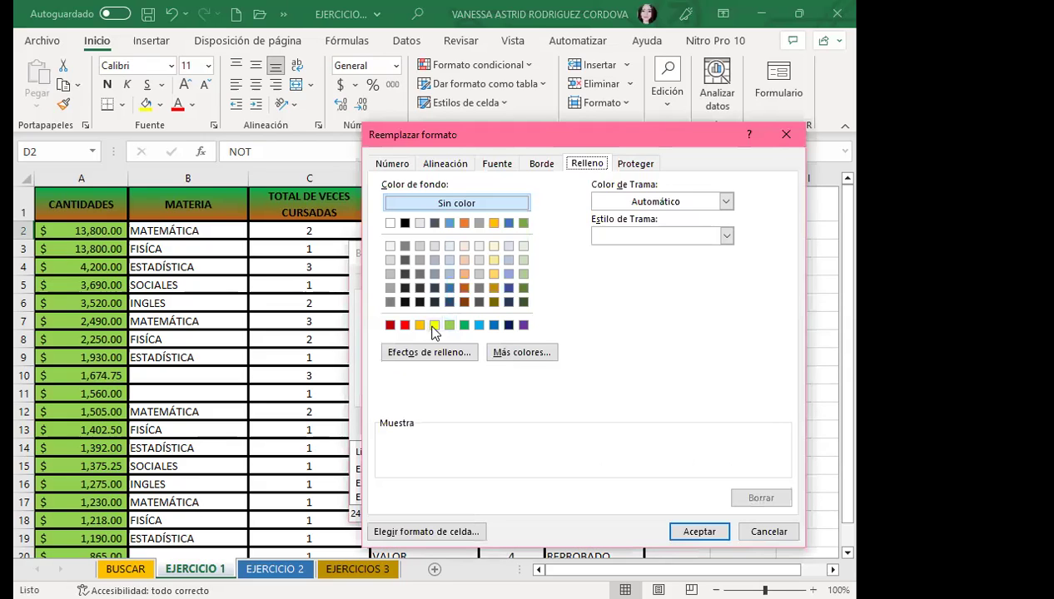
left_click(435, 324)
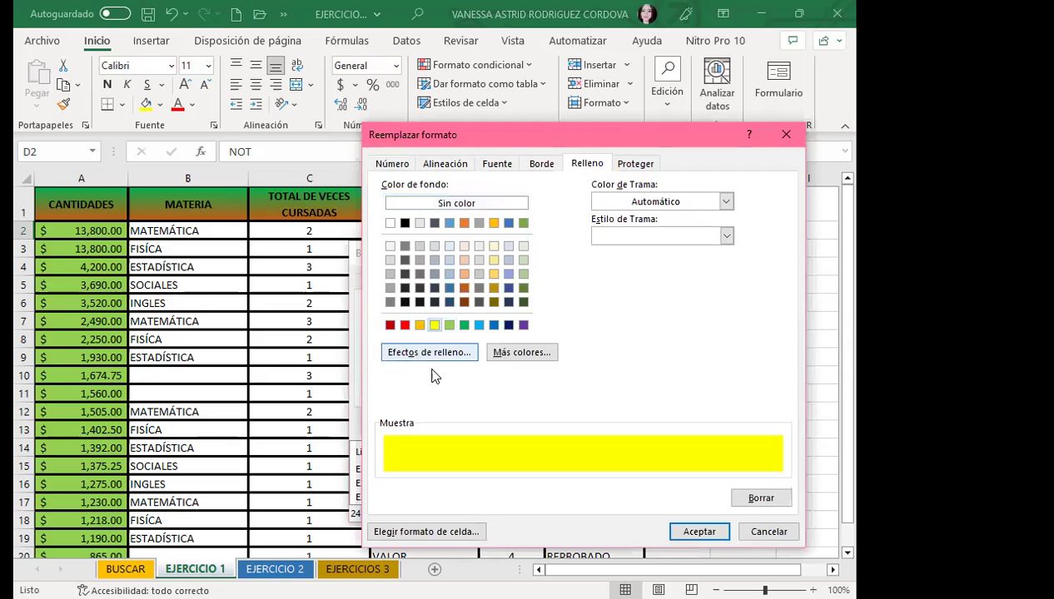
left_click(681, 531)
left_click(417, 425)
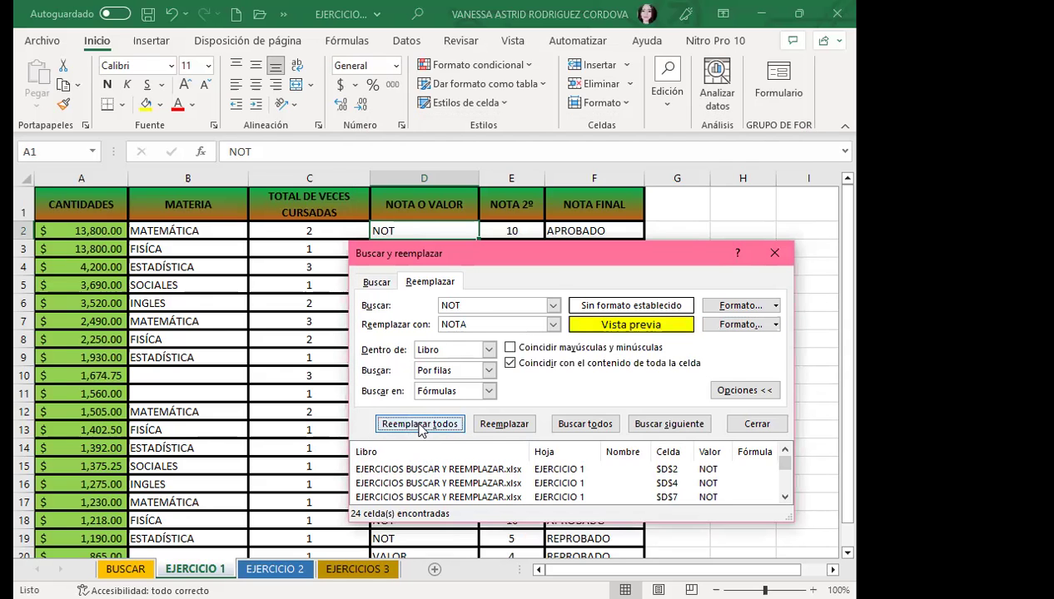
key("Return")
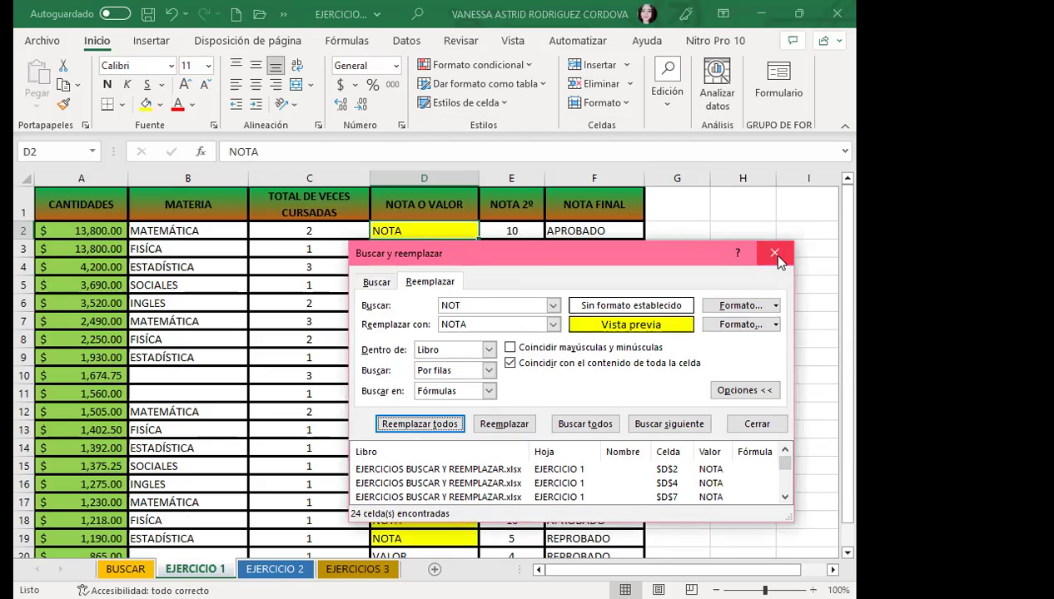
key("Escape")
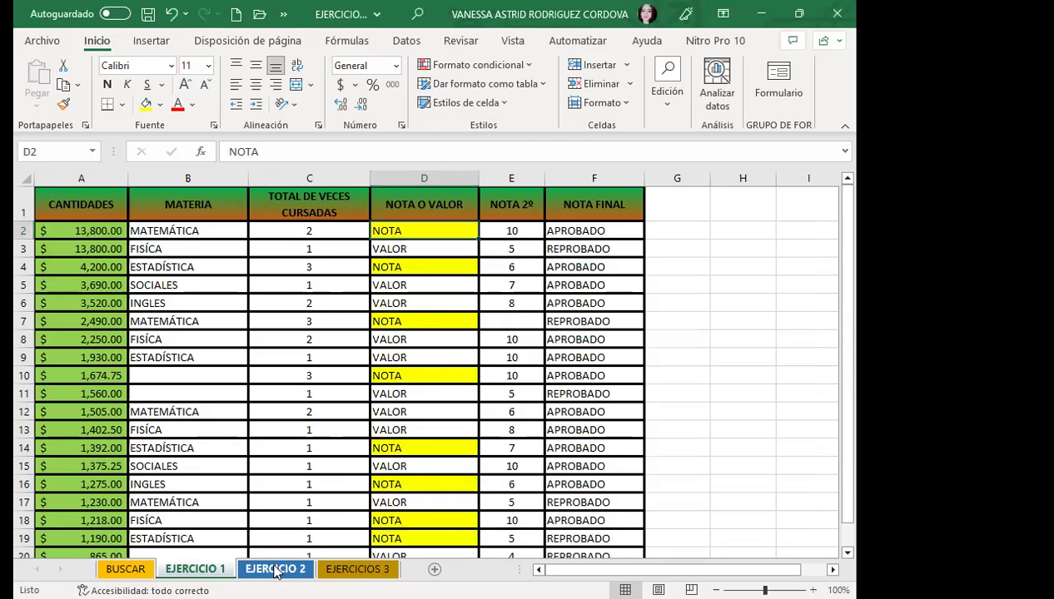
- Check the yellow NOTA entries on EJERCICIO 2 and EJERCICIOS 3
left_click(272, 557)
left_click(358, 568)
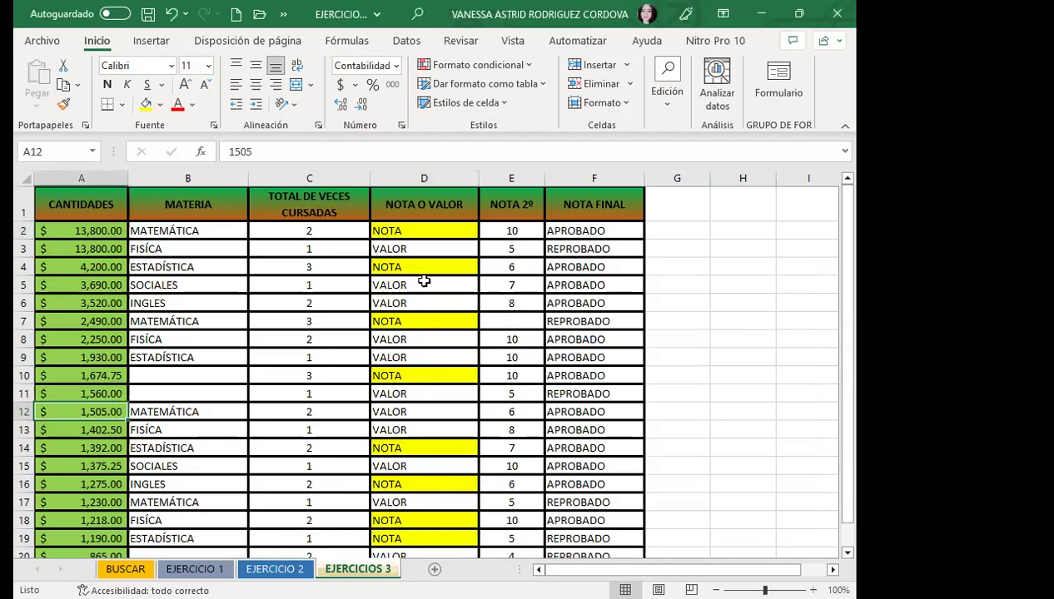
left_click(718, 387)
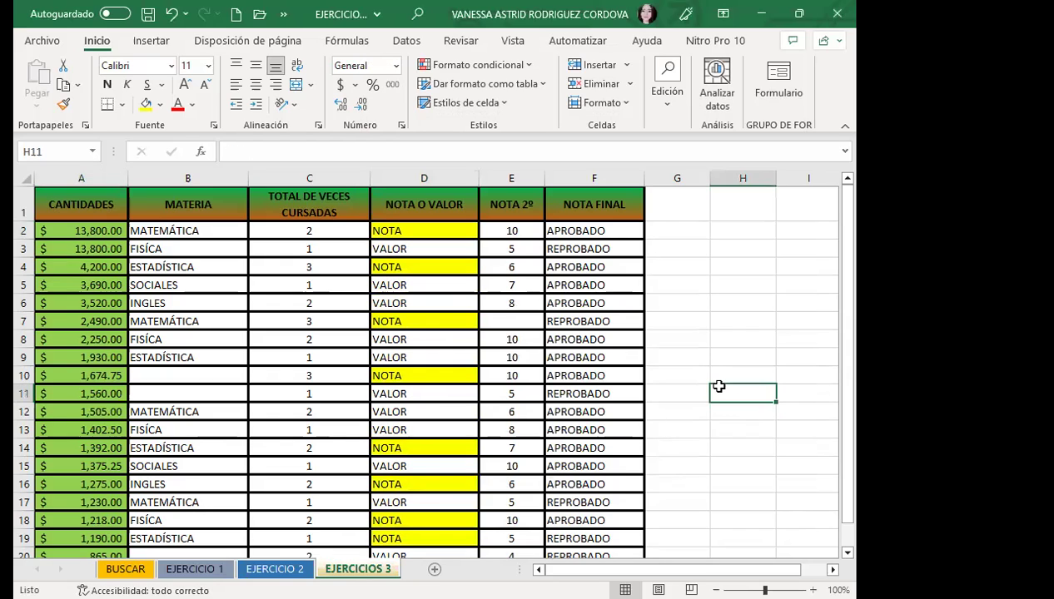